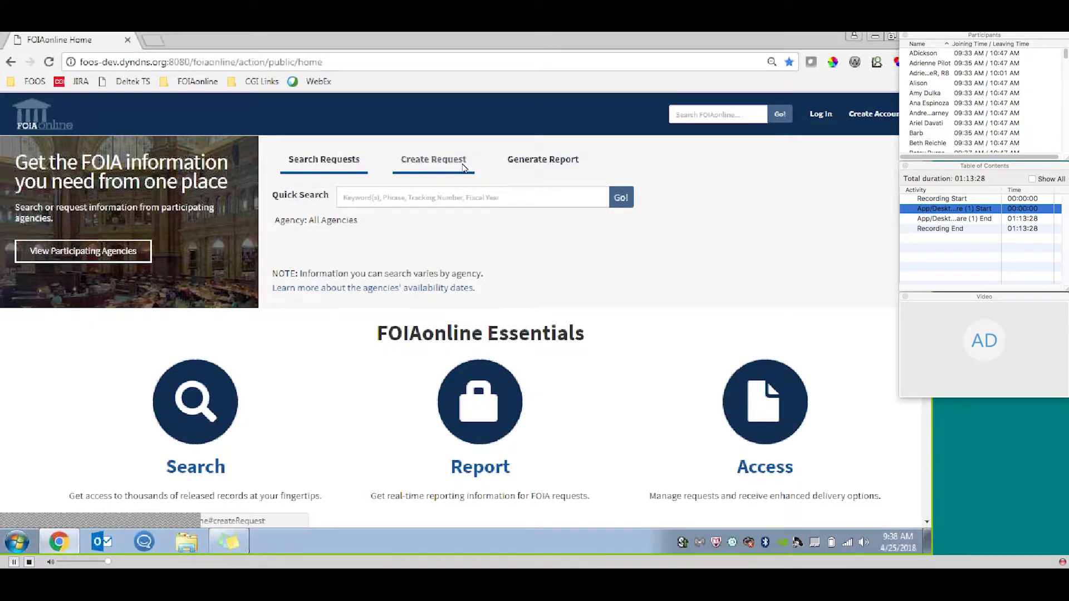
Compare the home page's options for creating requests, generating reports and searching requests.
click(433, 159)
click(553, 162)
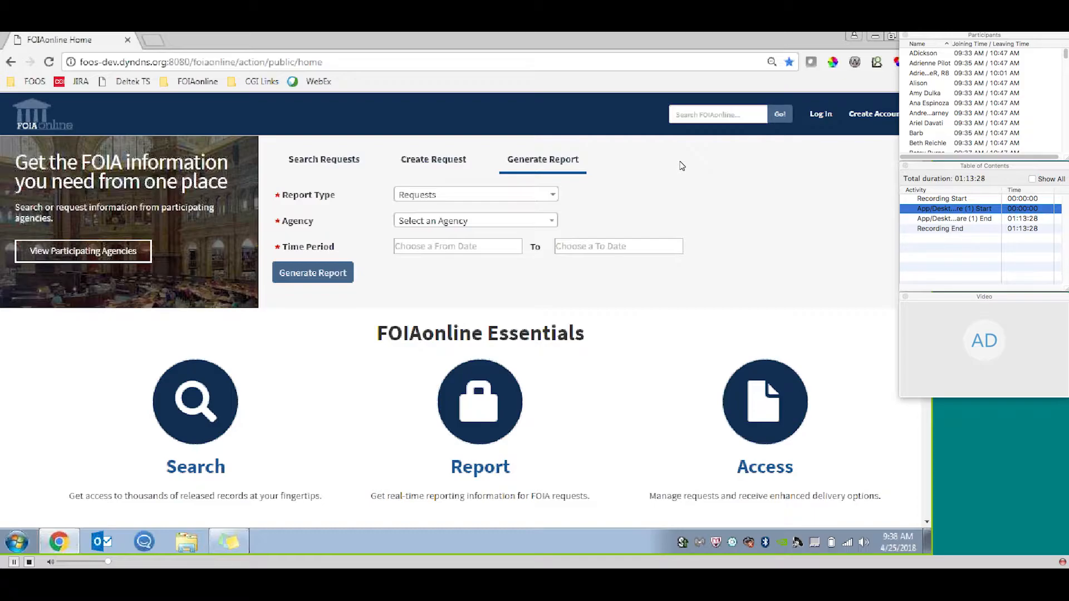
click(333, 160)
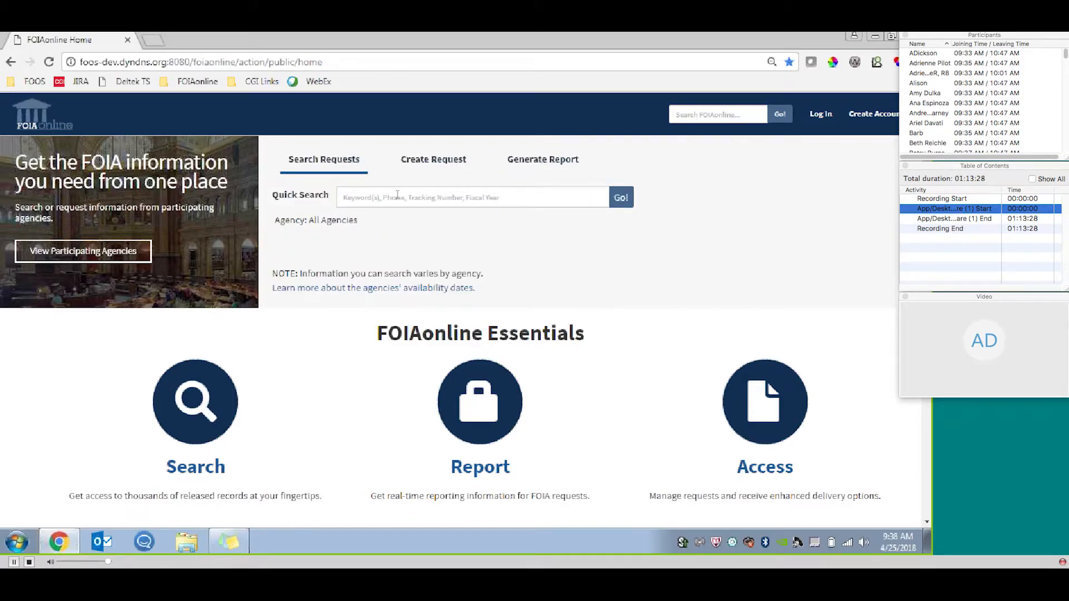
click(424, 161)
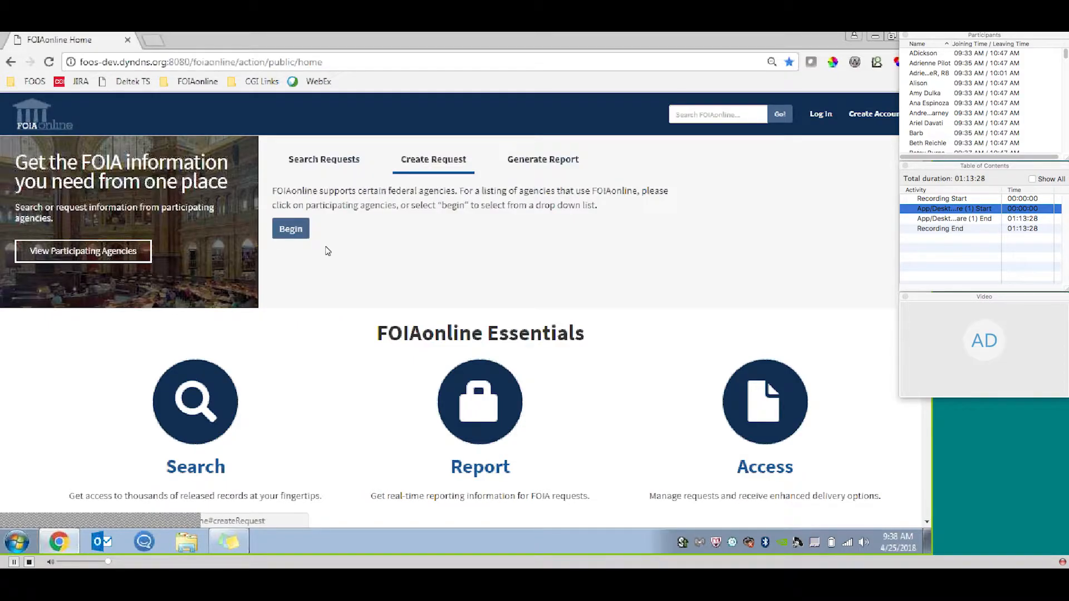
Examine the report types offered for generating a report on the home page.
click(572, 161)
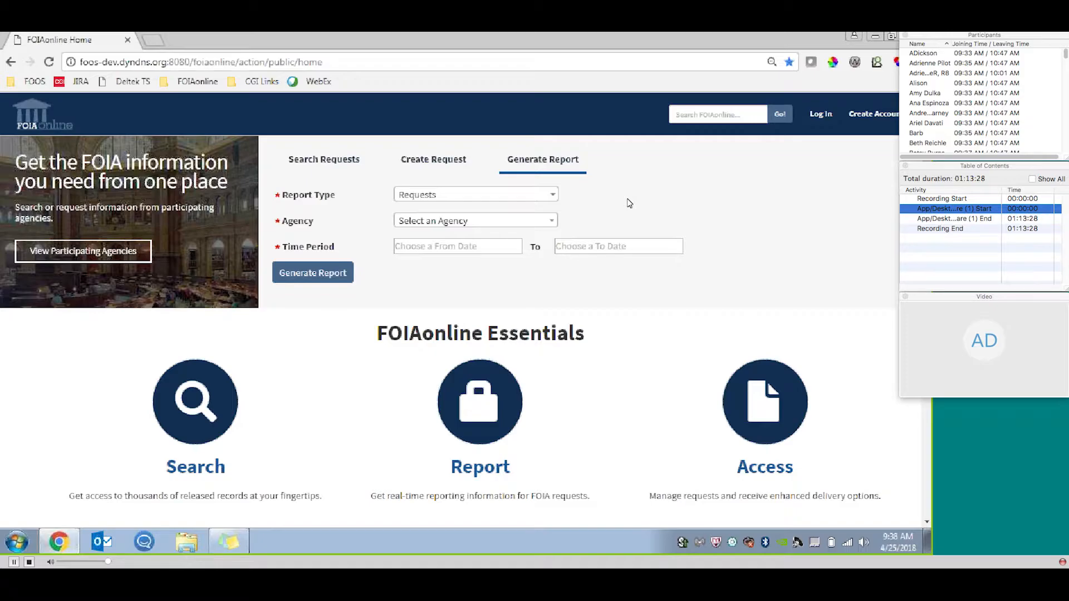
click(536, 200)
mouse_move(552, 241)
mouse_down()
mouse_move(564, 303)
mouse_move(565, 244)
mouse_up()
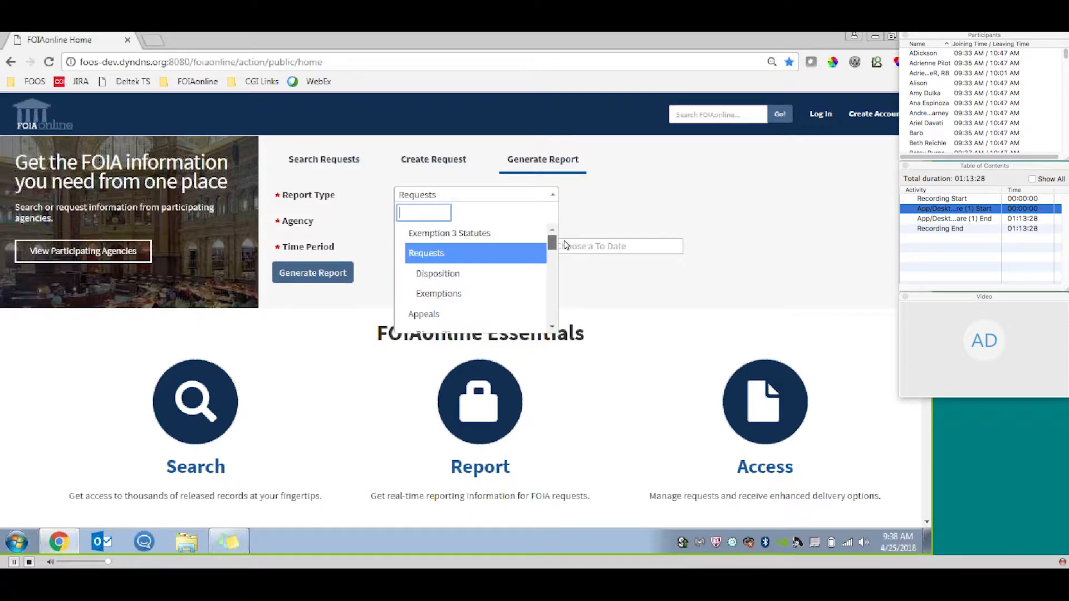
click(597, 223)
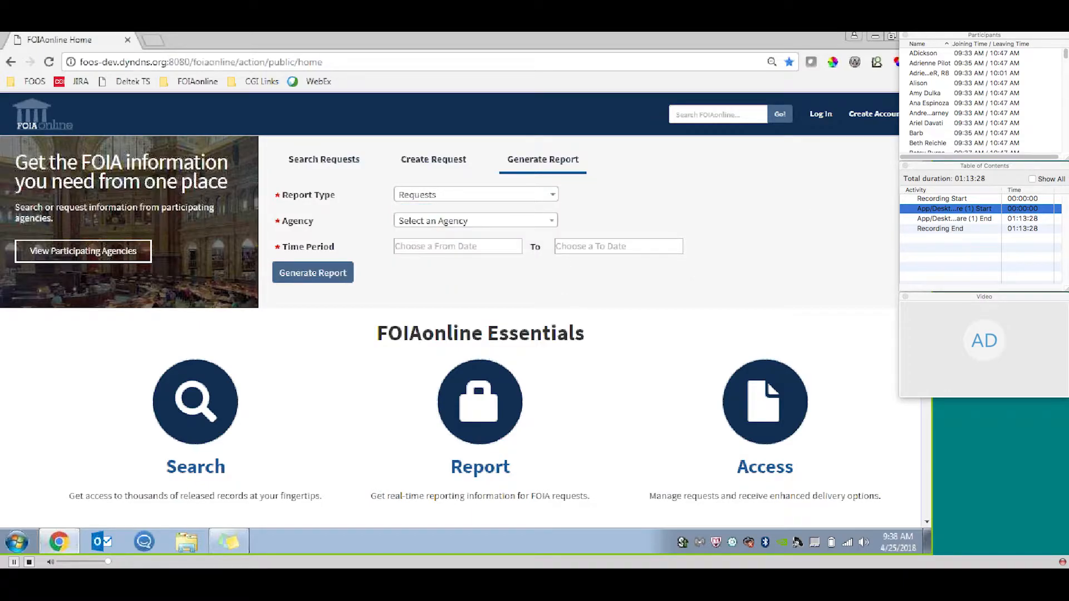
Review the productivity tools on the home page, showing the Access Released Records and Create an Account previews.
scroll(897, 248, down, 4)
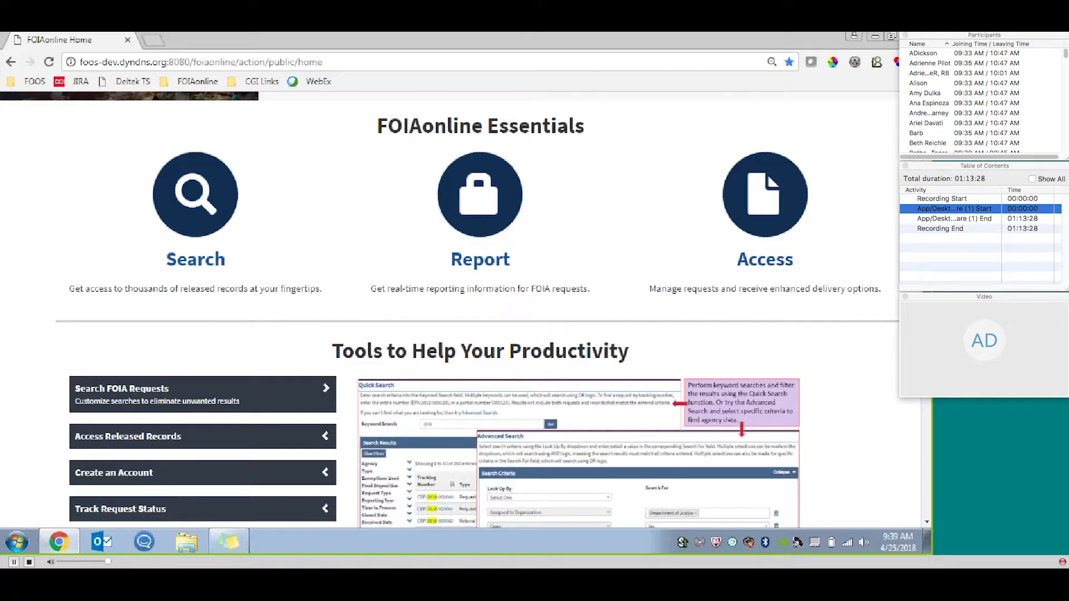
scroll(771, 182, down, 1)
scroll(450, 311, down, 3)
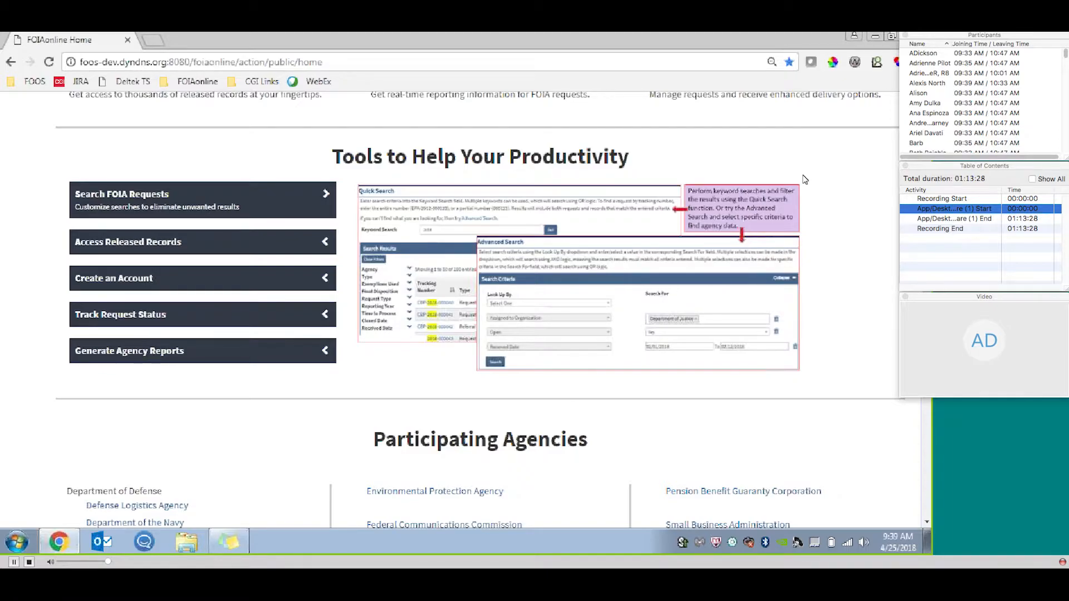
click(131, 241)
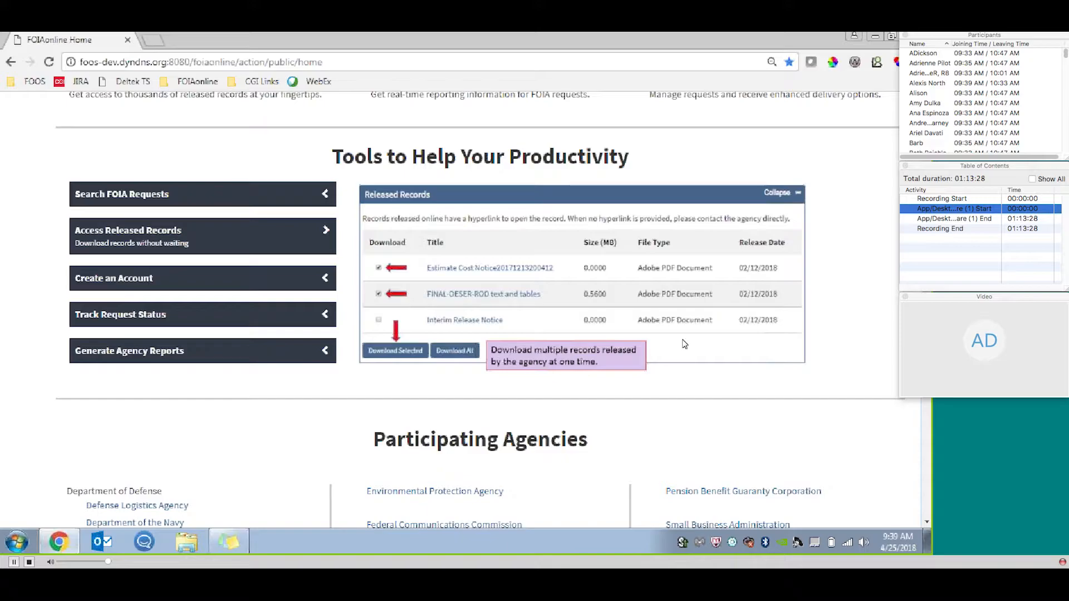
click(143, 276)
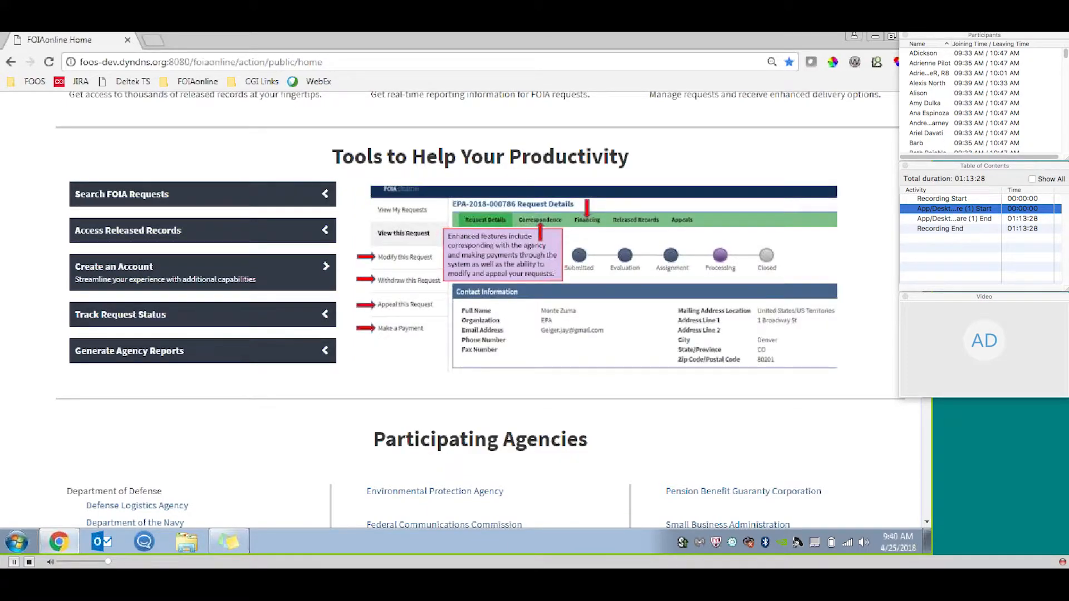
Review the list of participating agencies, including the newly added ones, and return to the start of the home page.
scroll(479, 306, down, 5)
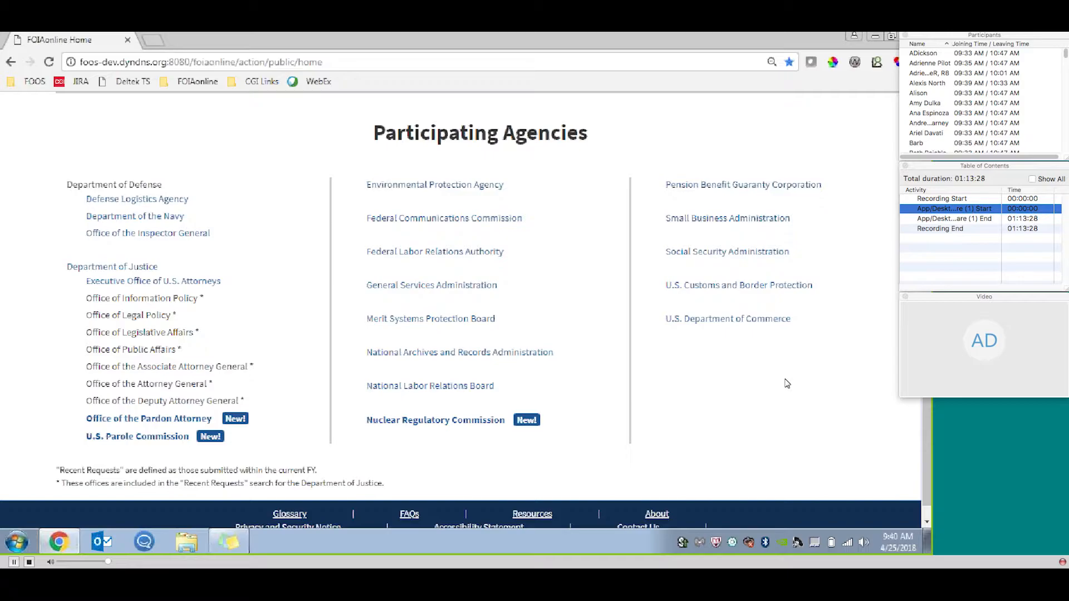
mouse_move(238, 418)
drag(926, 445, 926, 195)
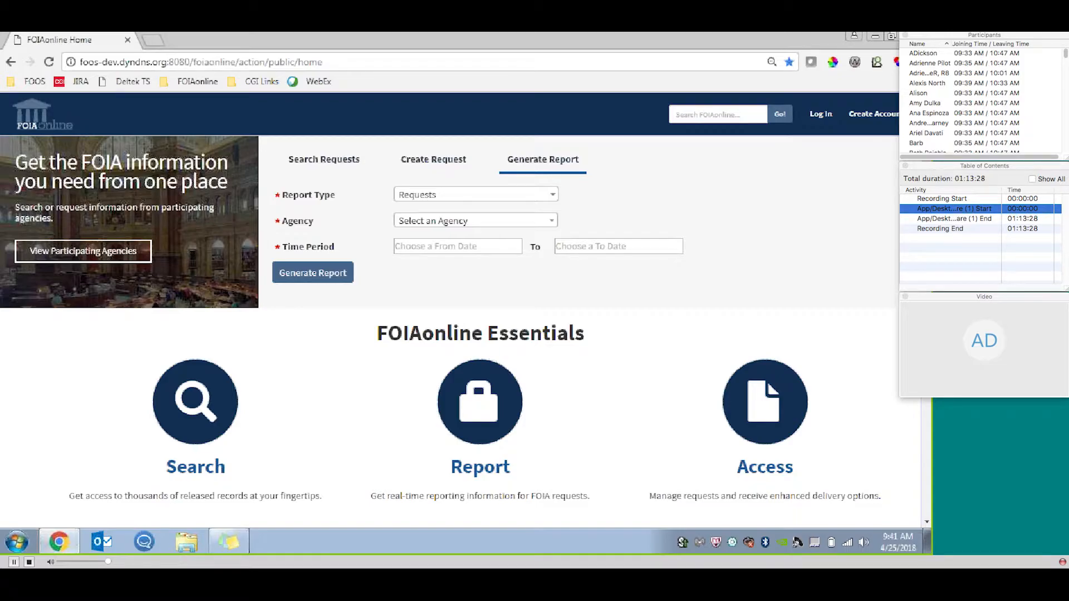
Log in to the site with the prefilled help desk account credentials.
click(821, 118)
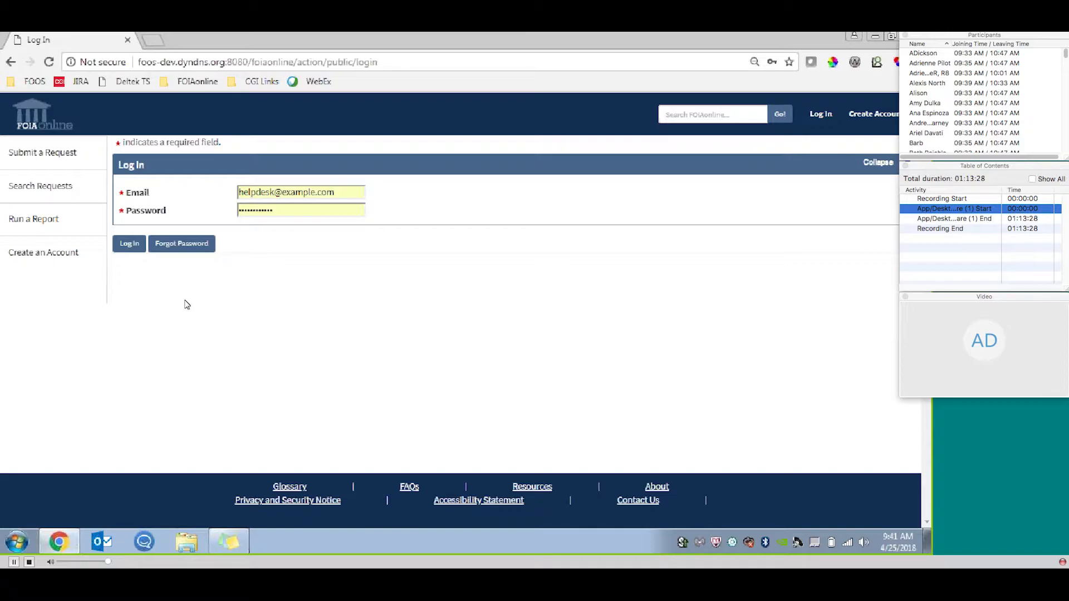
click(132, 246)
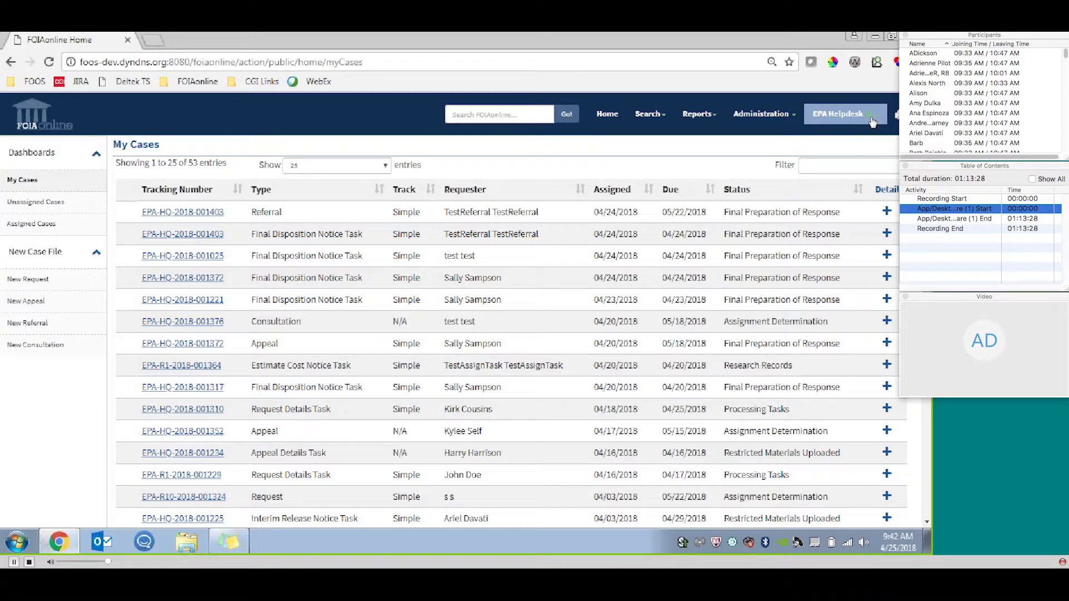
Review the user information and email preferences in My Account, and return to the My Cases dashboard.
click(877, 124)
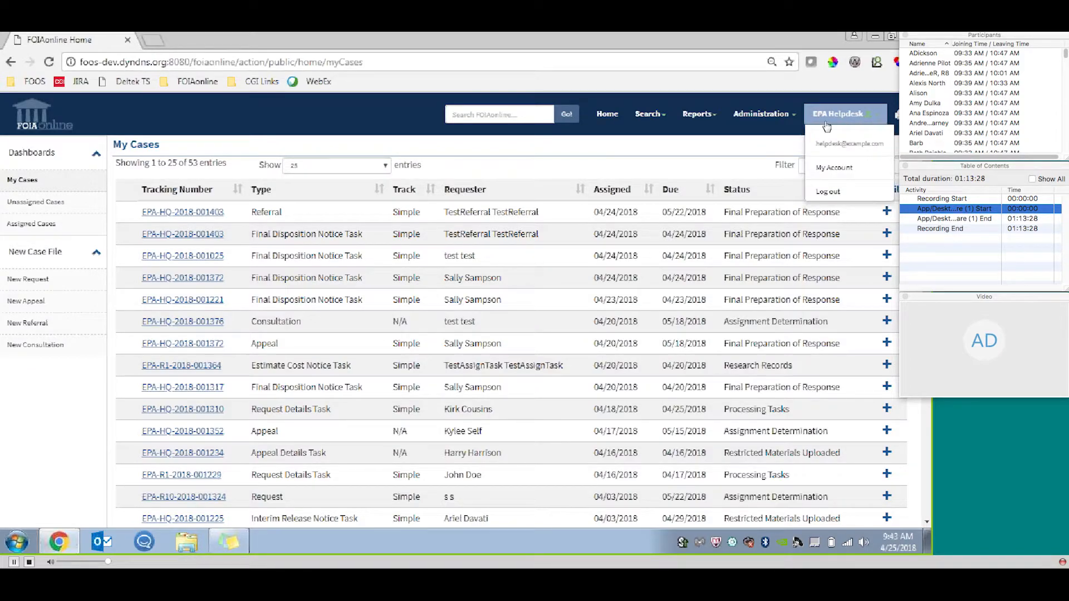
click(849, 173)
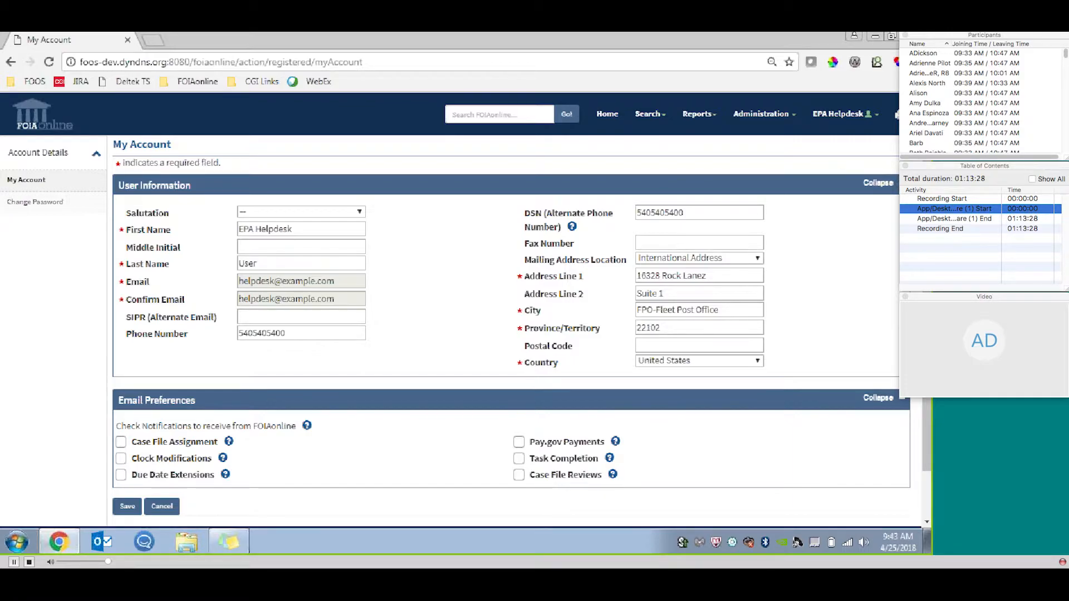
scroll(462, 306, down, 1)
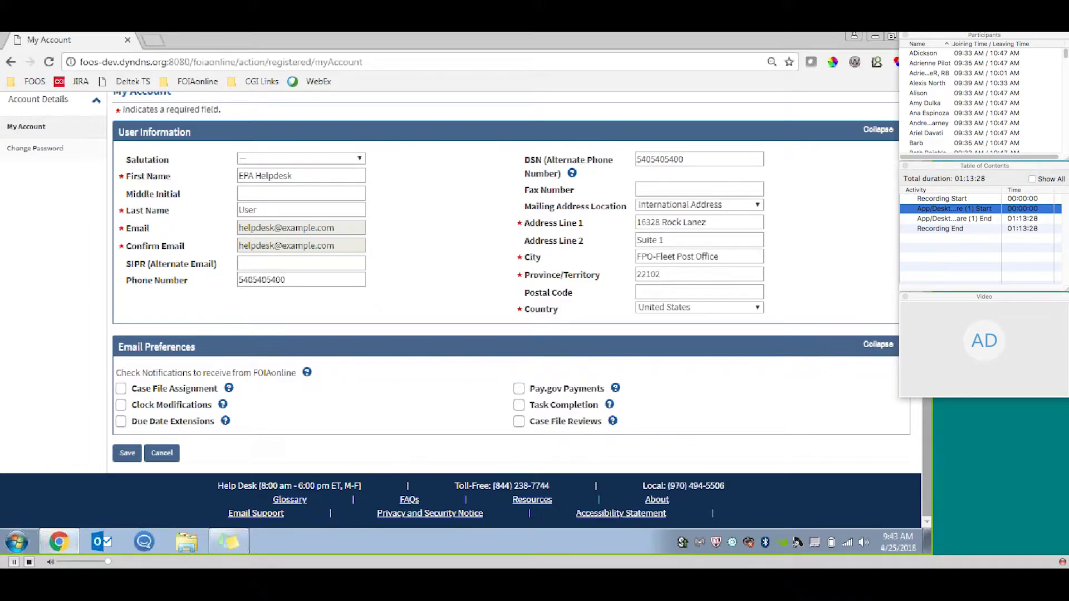
scroll(583, 295, up, 2)
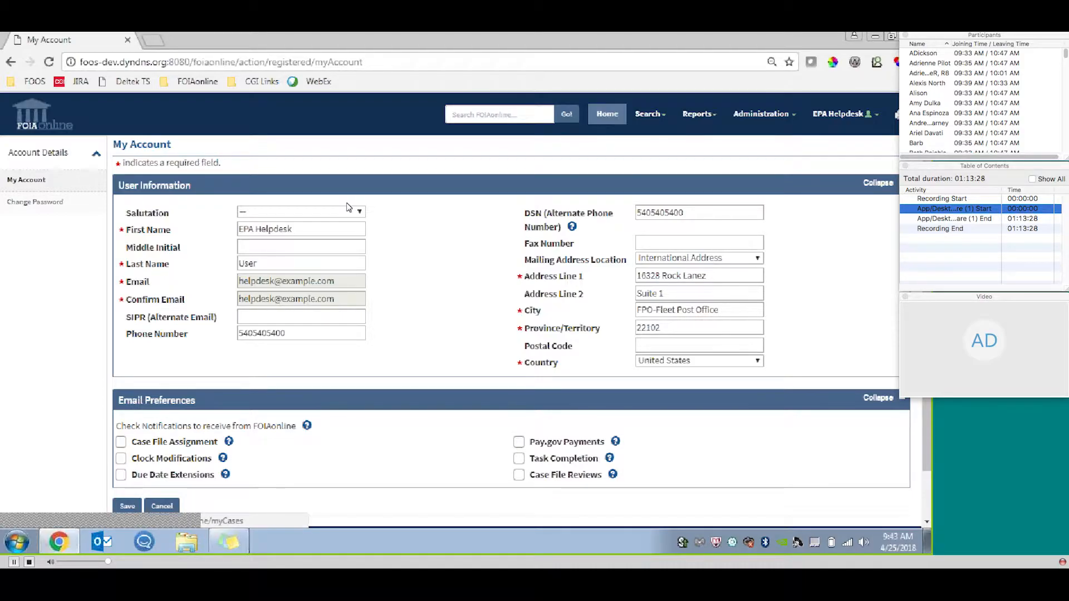
click(45, 127)
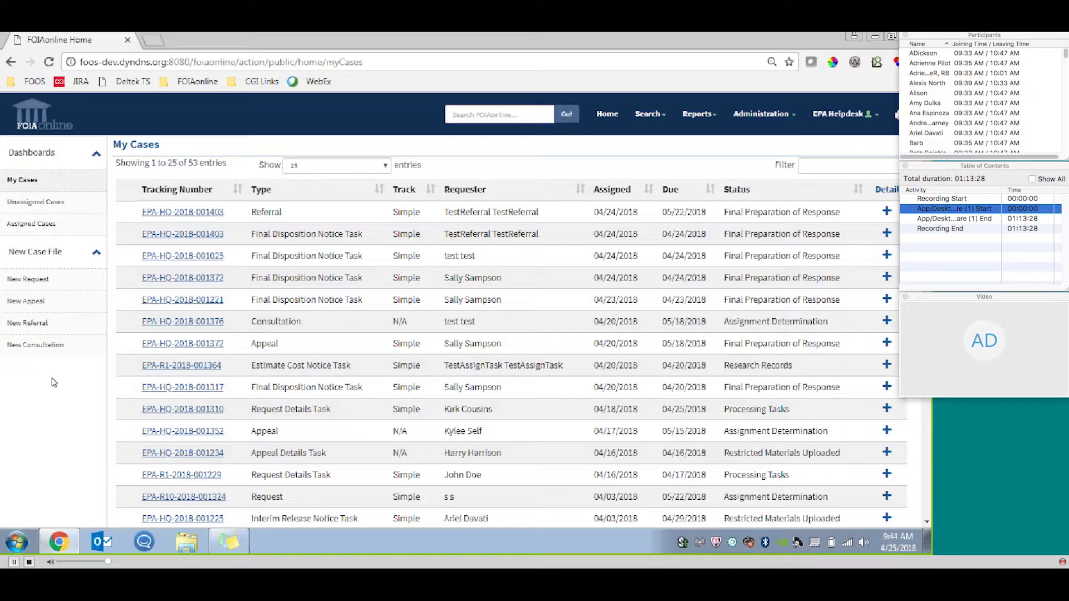
Filter the Unassigned Cases dashboard by "simple appeal".
click(63, 201)
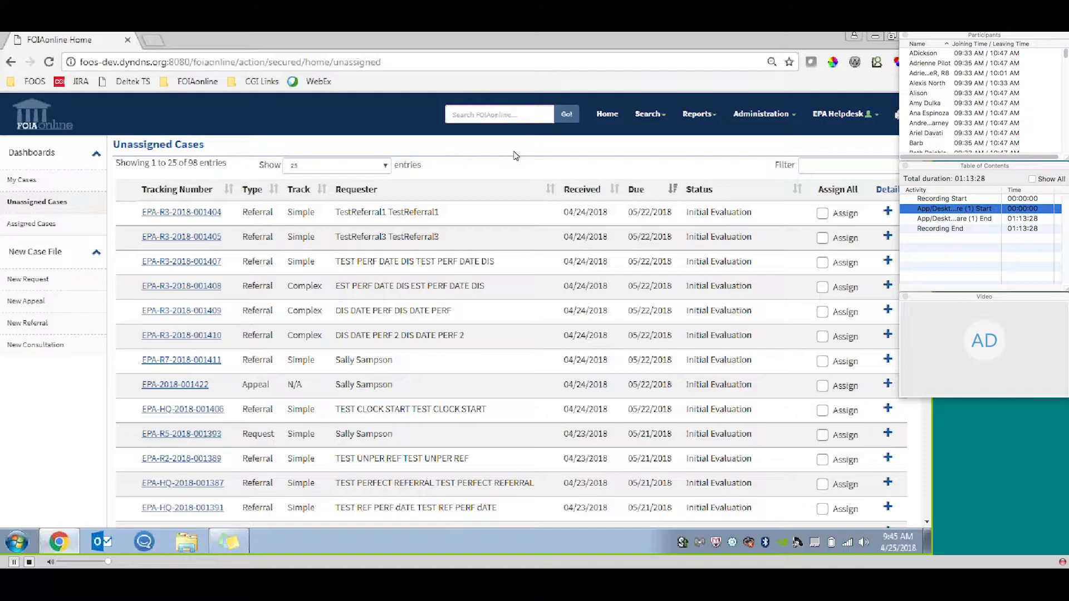
click(846, 164)
text(simple)
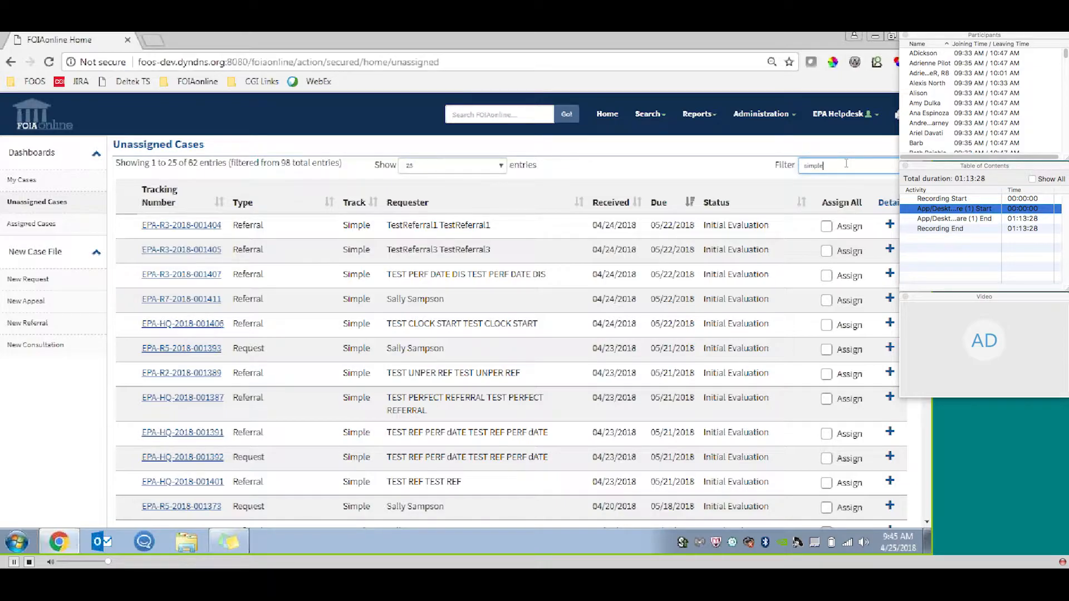
text(appeal)
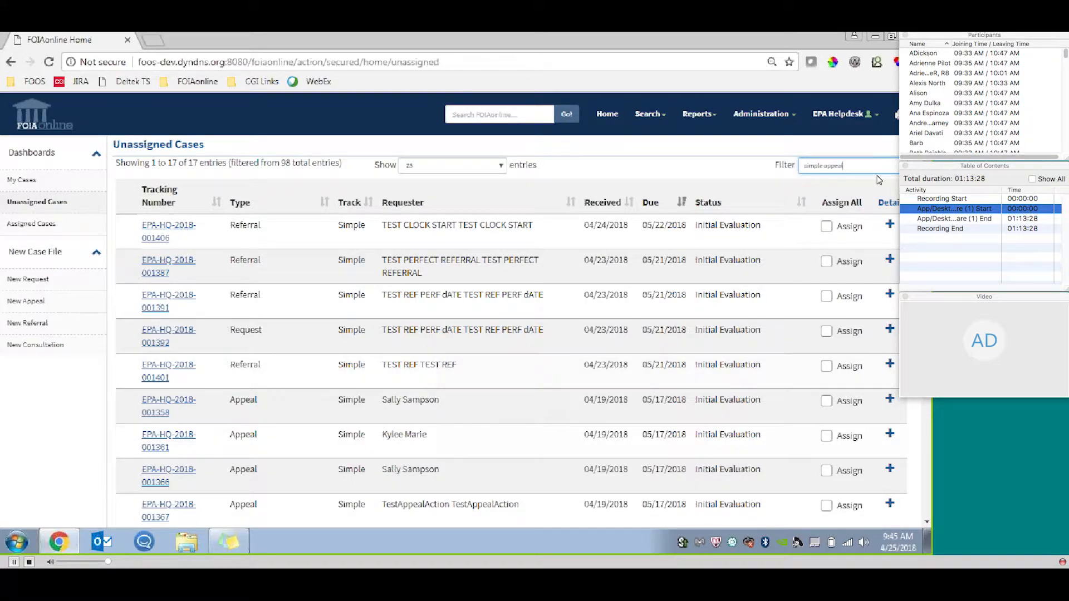
Clear the filter on the unassigned cases and look through the full list.
key(ctrl+a)
text(si)
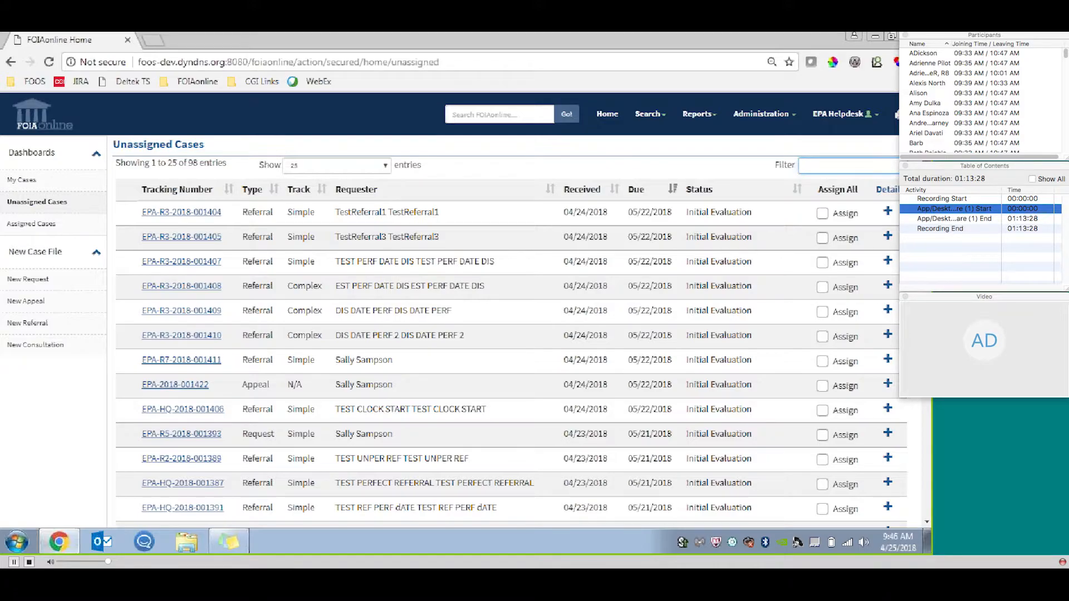
scroll(462, 201, down, 10)
scroll(462, 201, up, 10)
Expand the details of the request flagged with additional statuses on the Assigned Cases dashboard.
click(65, 225)
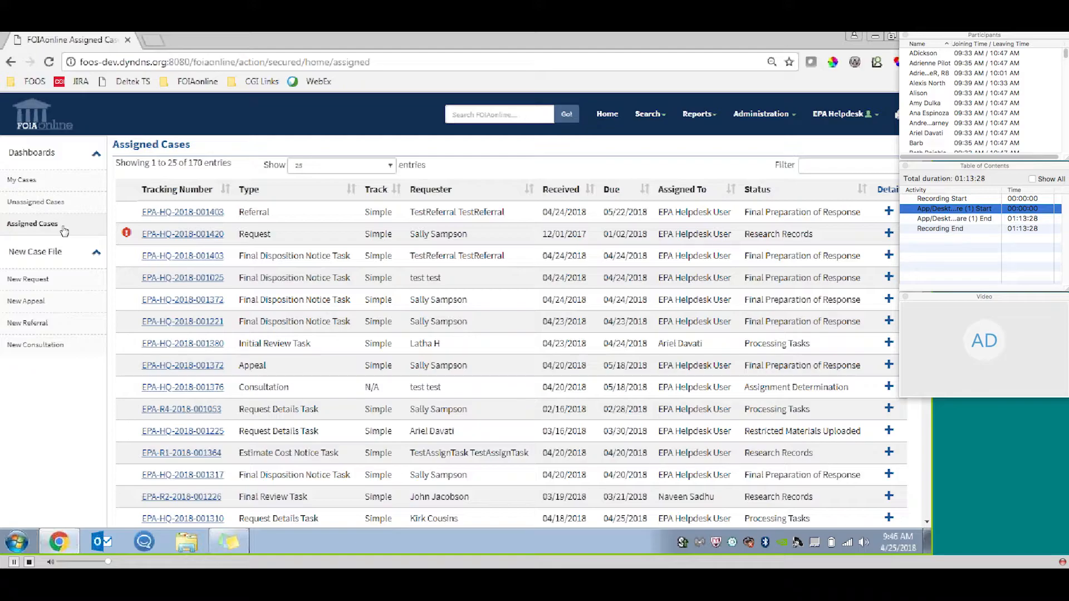
mouse_move(126, 236)
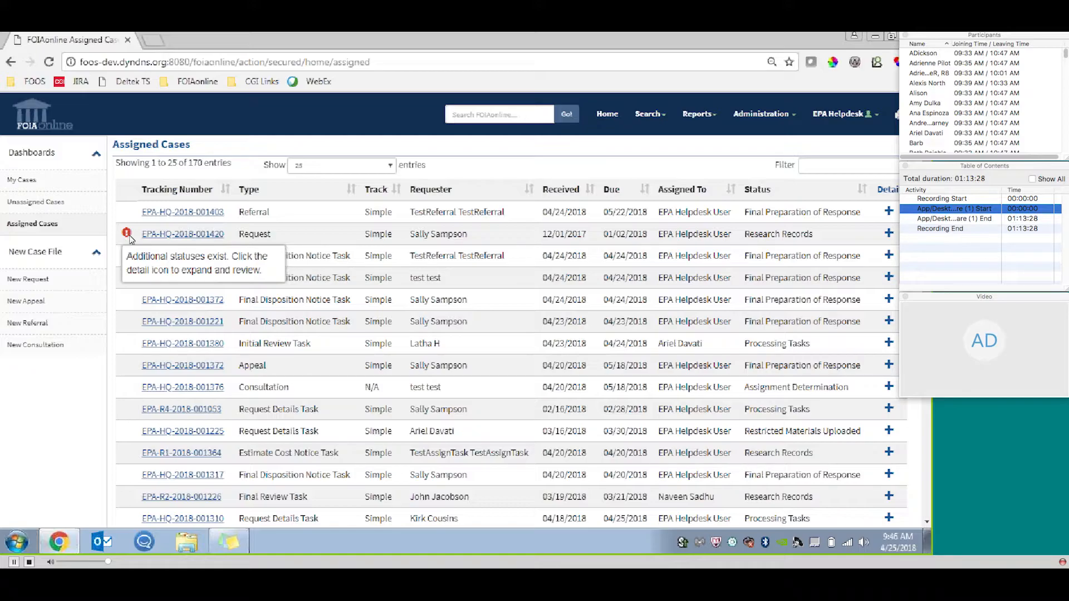
click(889, 234)
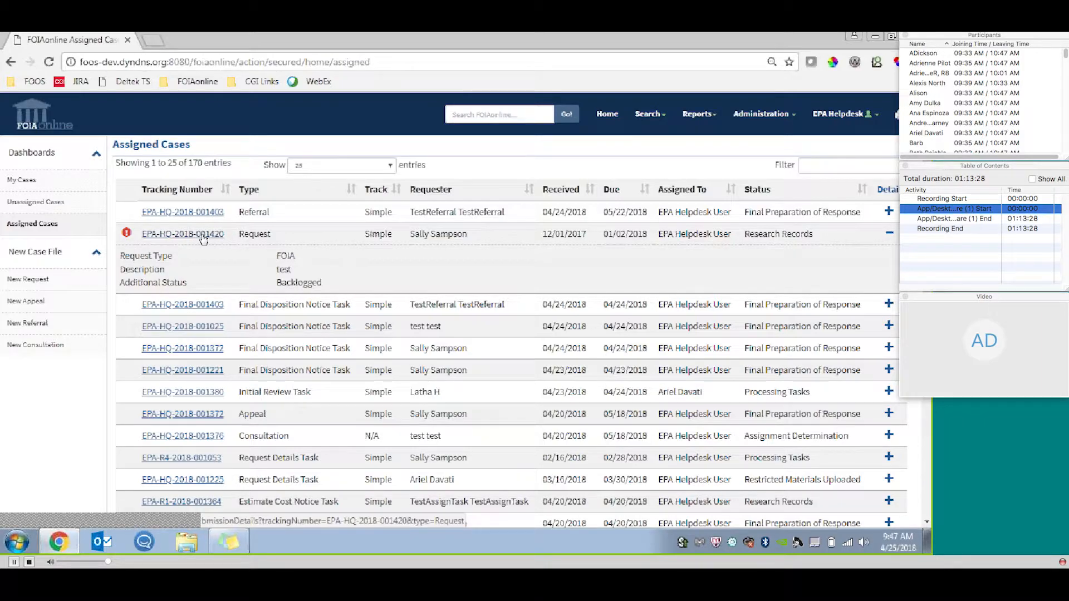
click(80, 209)
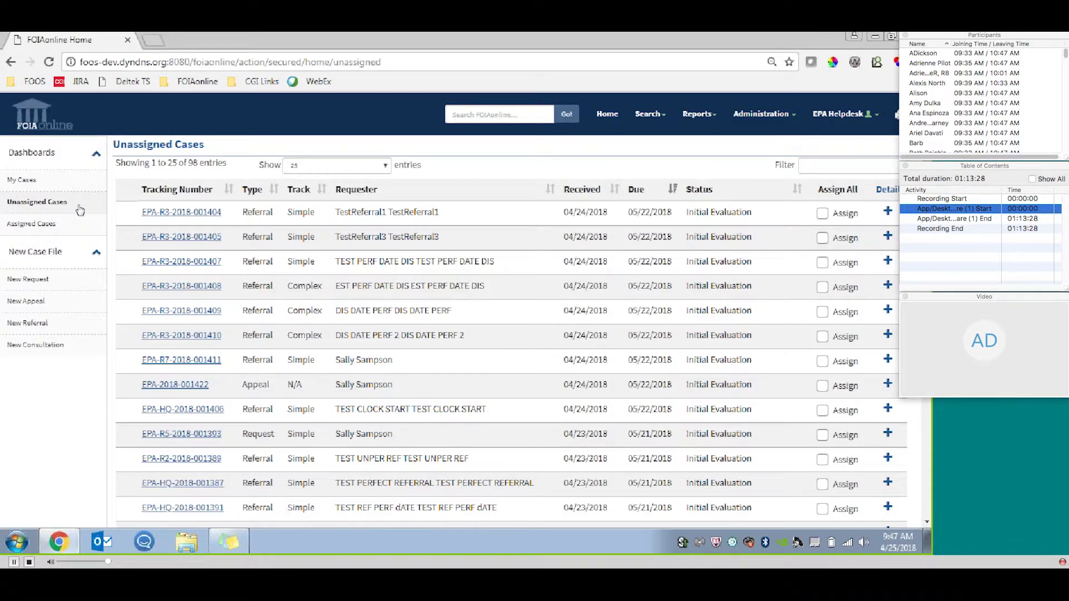
click(200, 437)
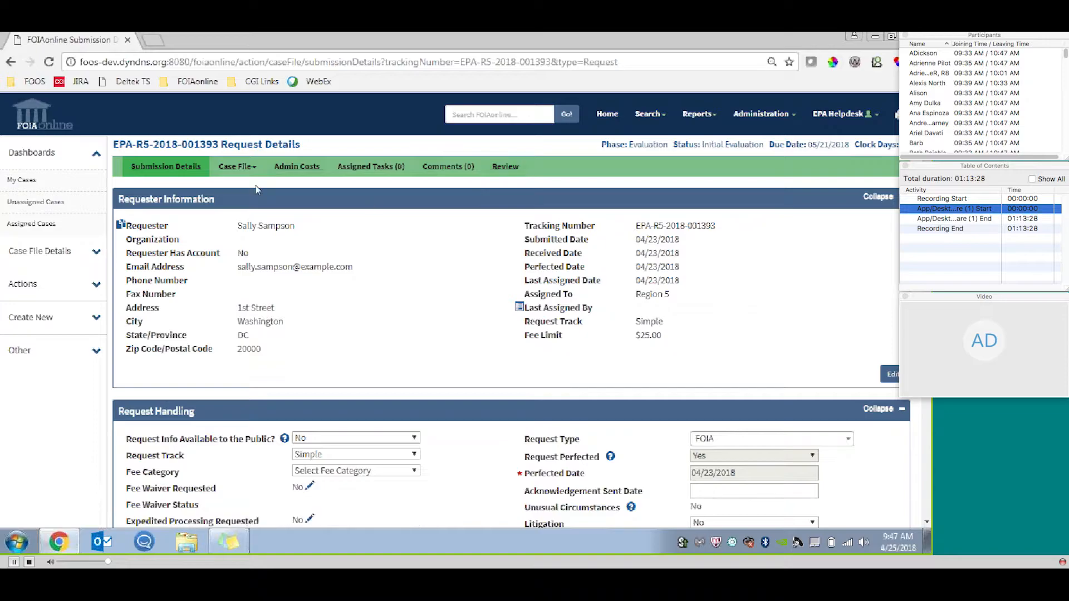
click(243, 169)
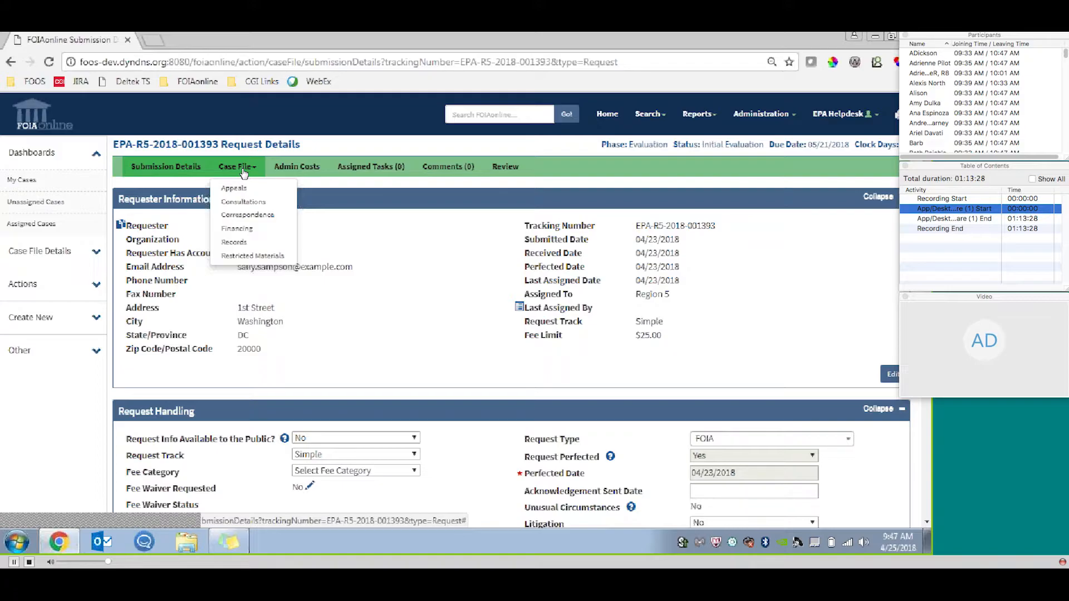
click(480, 189)
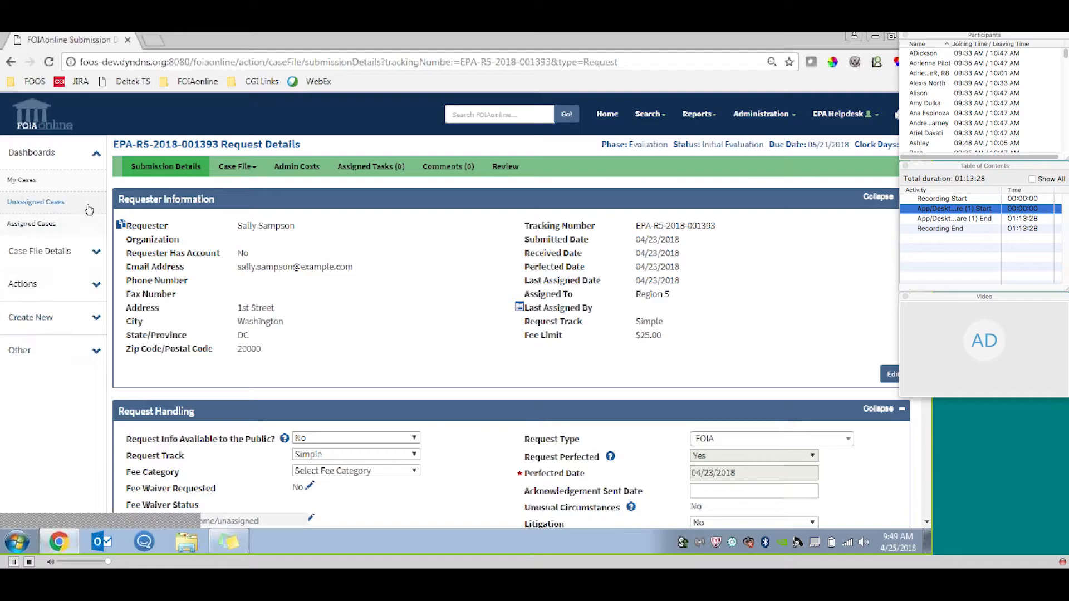
Expand the request's Case File Details, Actions, Create New and Other groups to examine the available options.
click(93, 261)
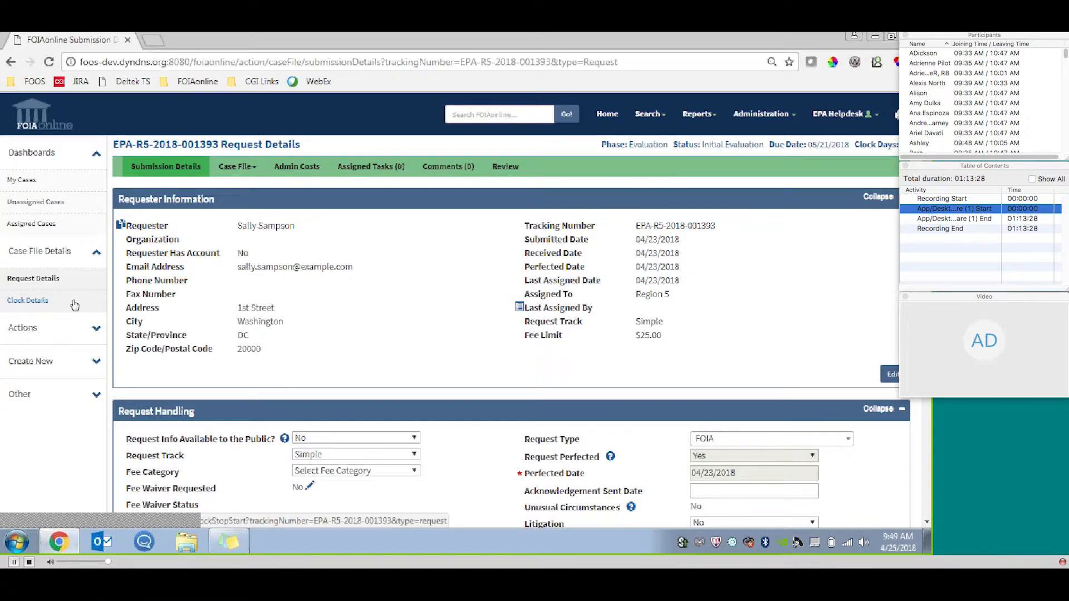
scroll(74, 305, down, 1)
click(81, 266)
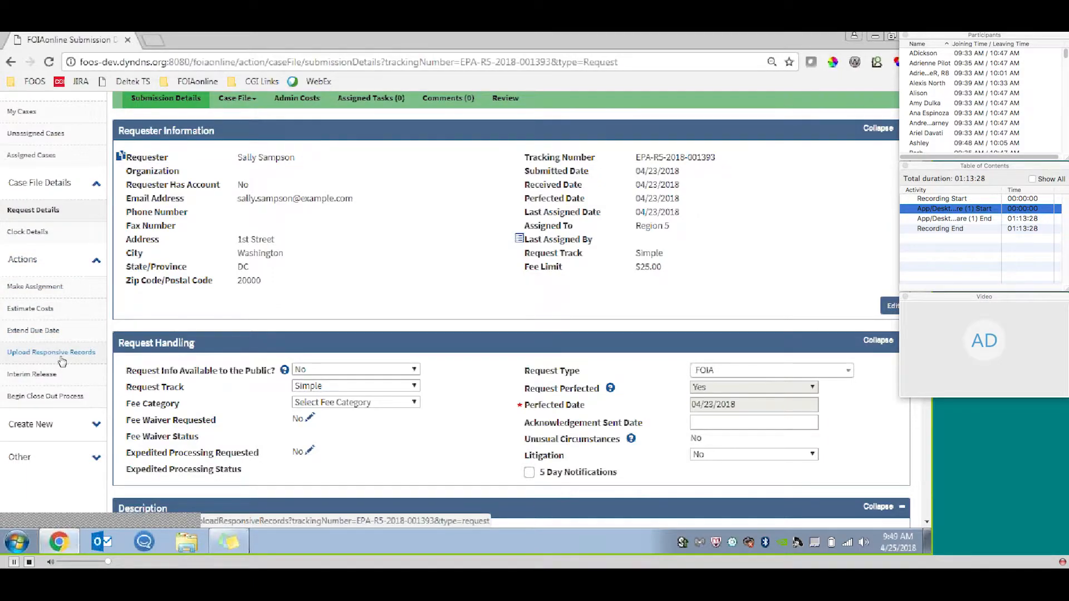
scroll(70, 336, down, 2)
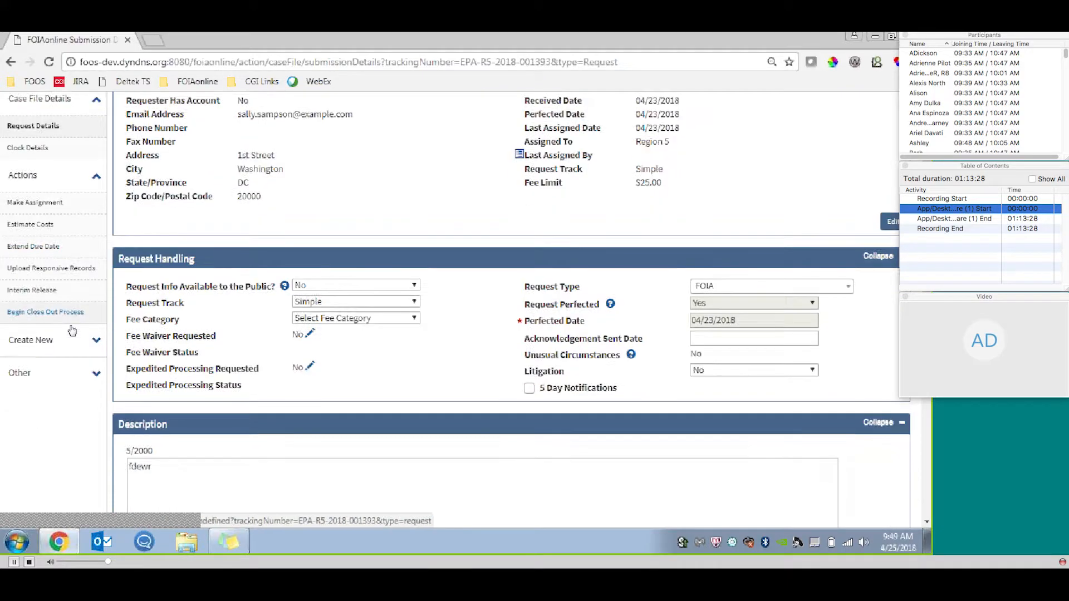
scroll(73, 331, down, 3)
click(84, 223)
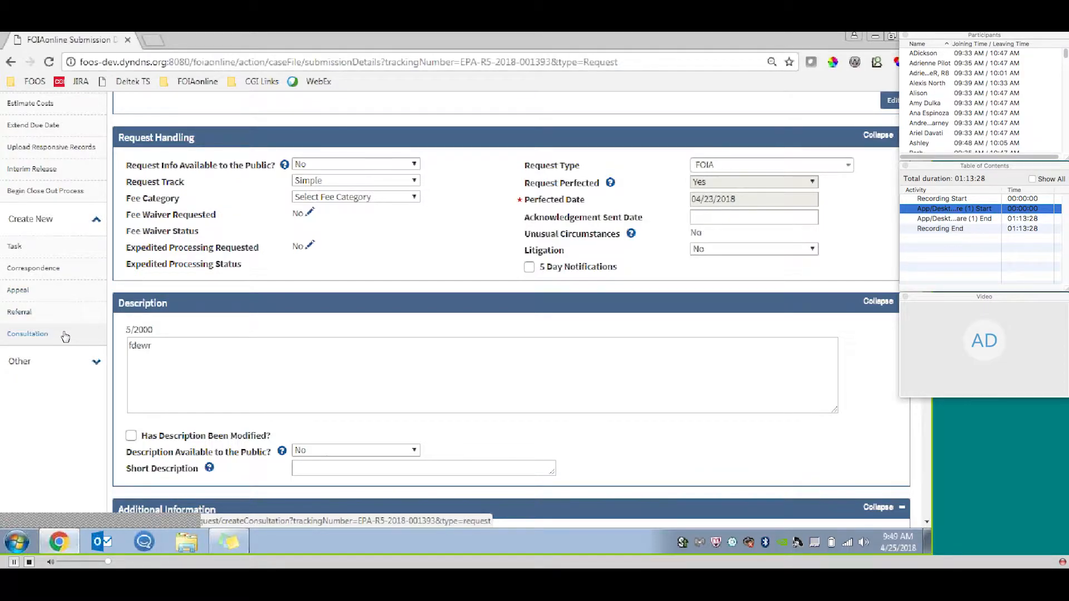
click(96, 365)
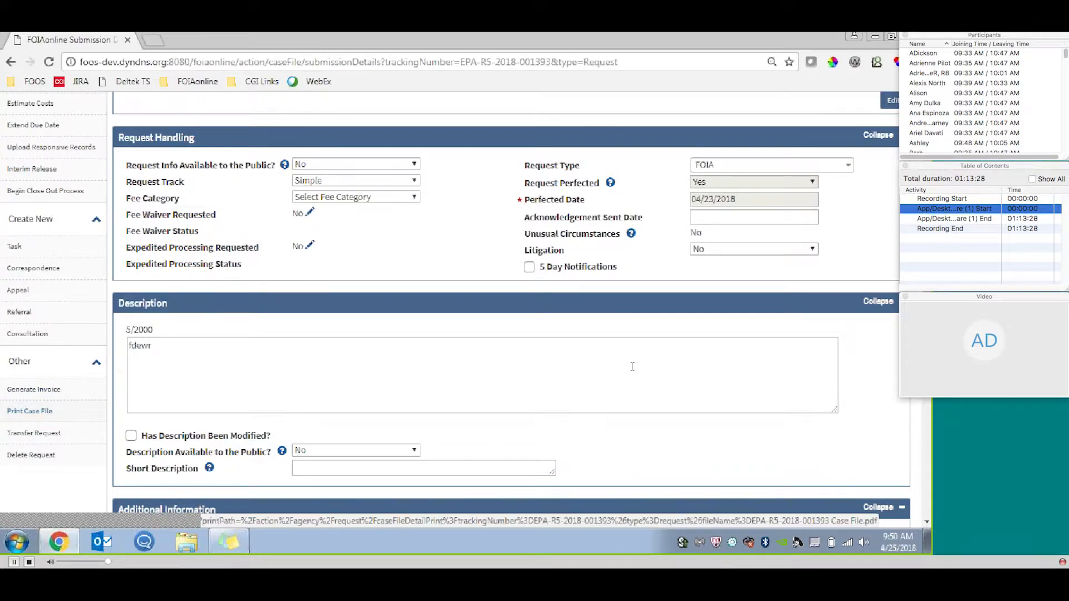
Open the request's Clock Details and examine the details of the Initial Start entry.
scroll(299, 289, up, 5)
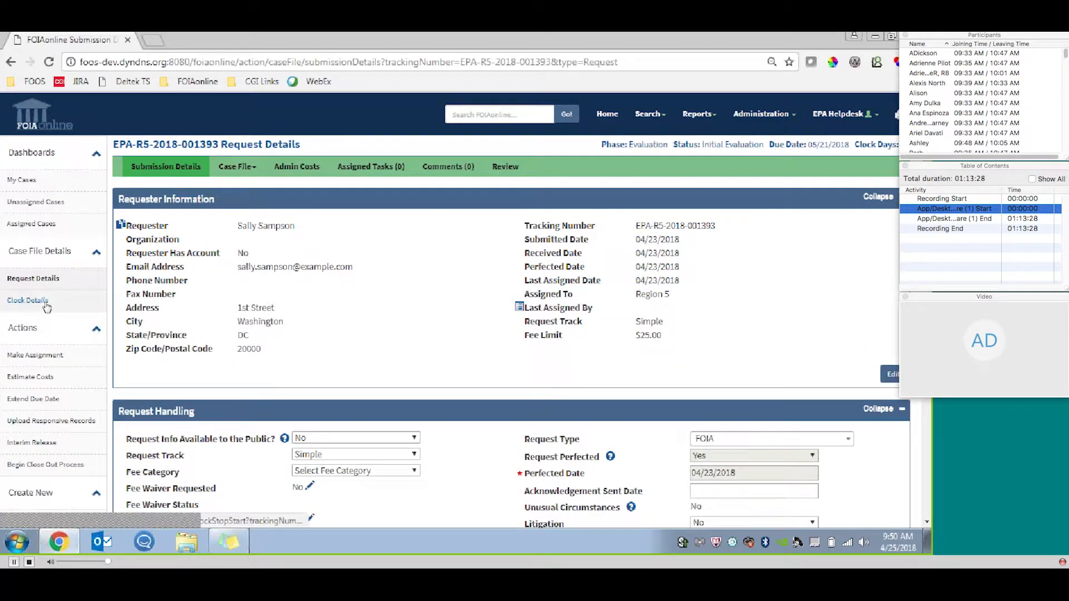
click(27, 300)
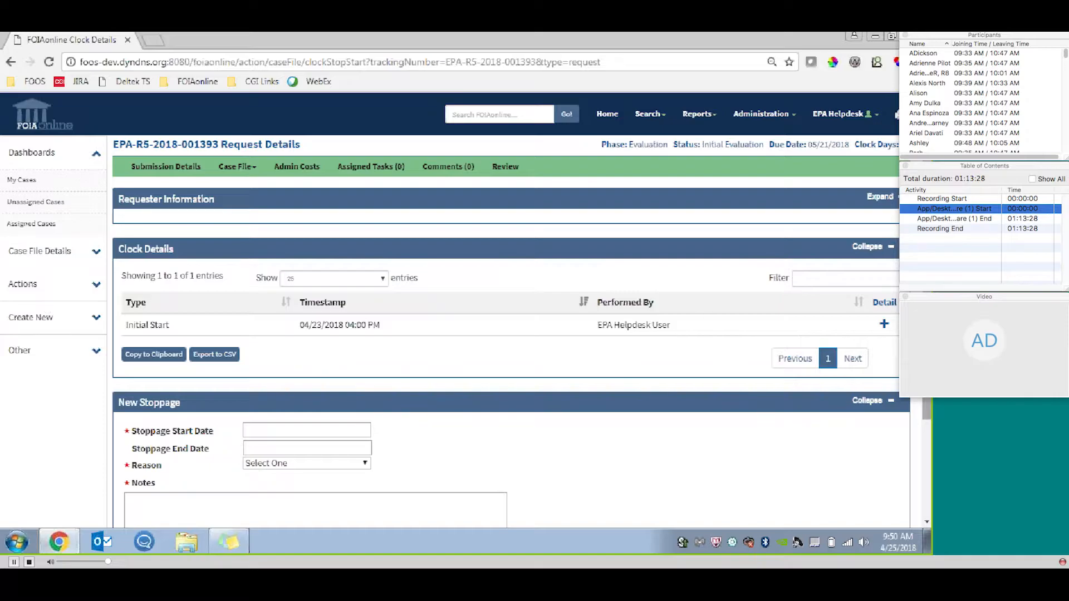
scroll(47, 308, down, 1)
scroll(881, 182, down, 1)
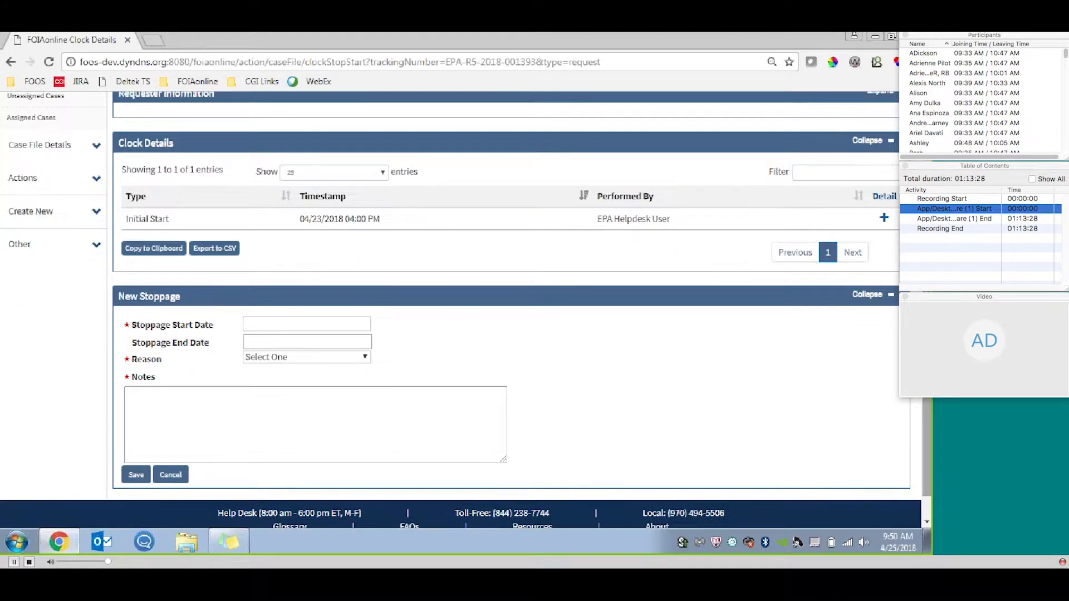
click(883, 220)
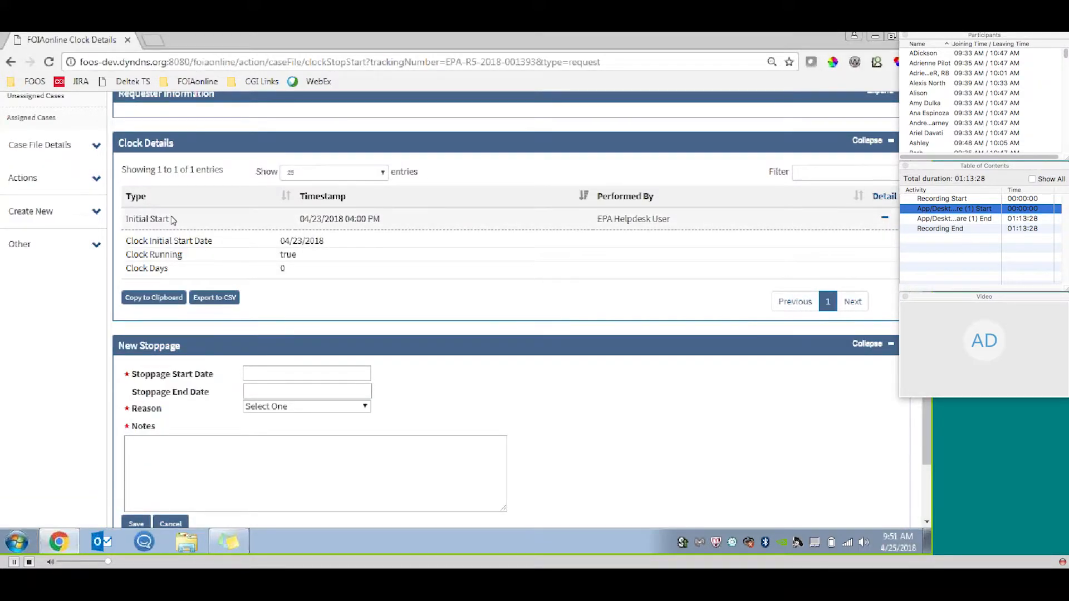
click(885, 217)
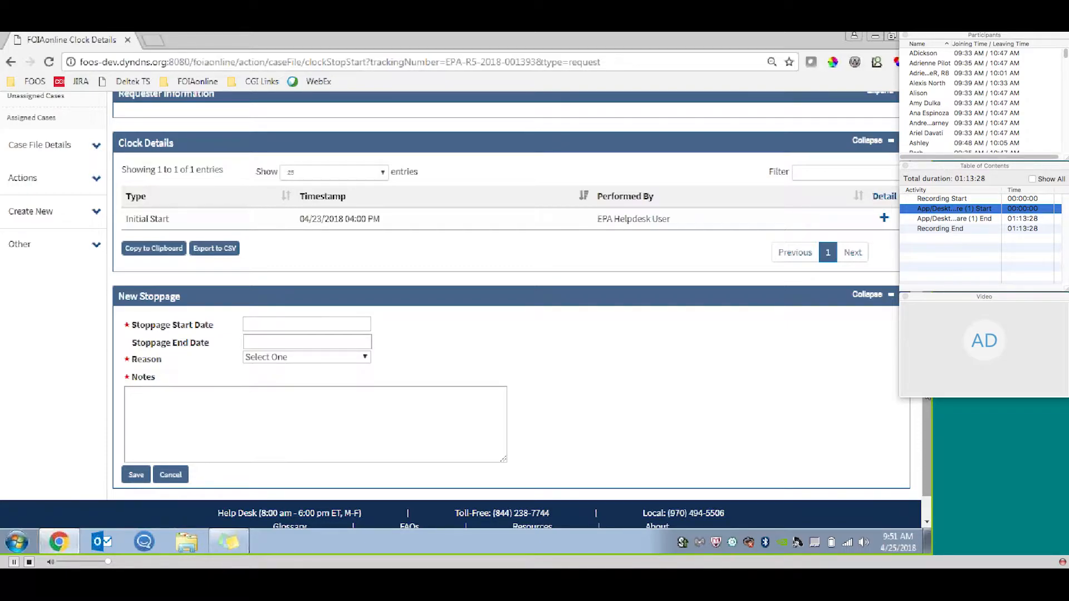
Check which dates the calendar offers for the Stoppage Start Date of a new stoppage, without choosing one.
click(336, 321)
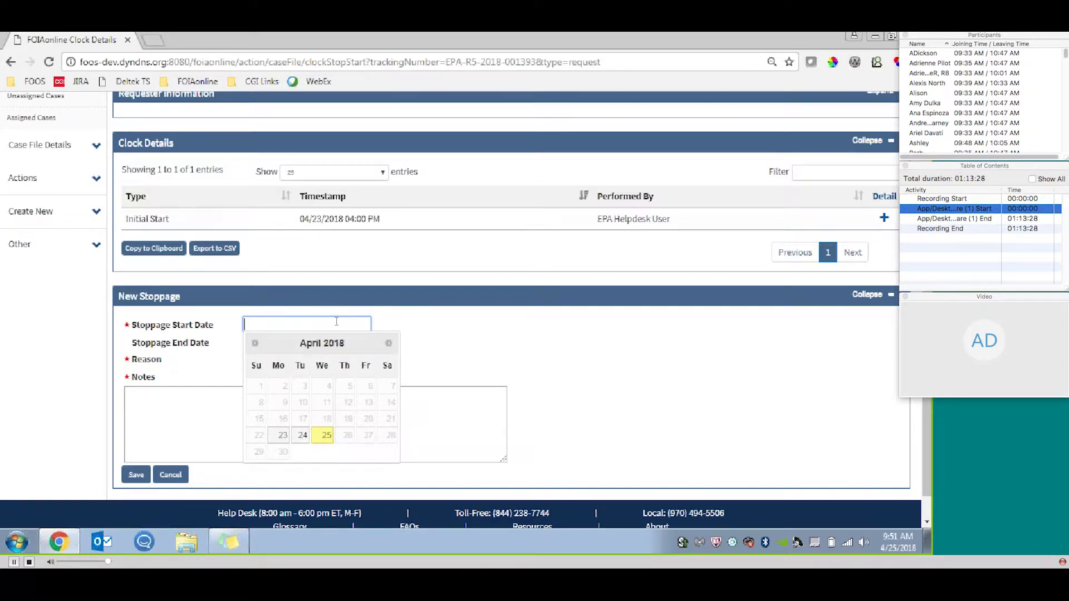
click(468, 314)
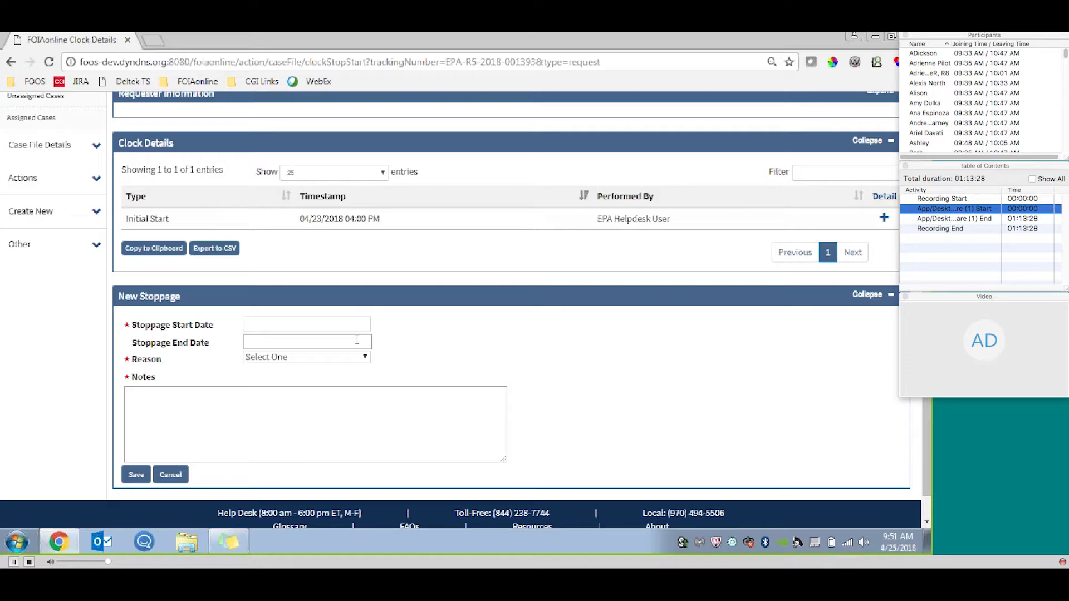
drag(927, 423, 927, 345)
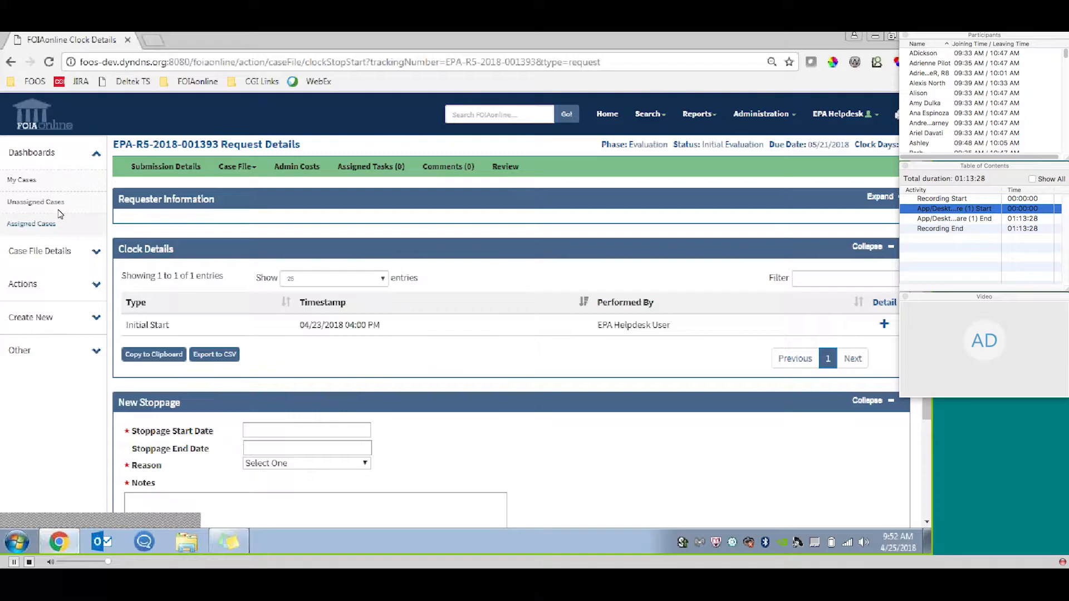
Return to the My Cases dashboard and start a new request with Region 5 as the sub agency.
click(45, 131)
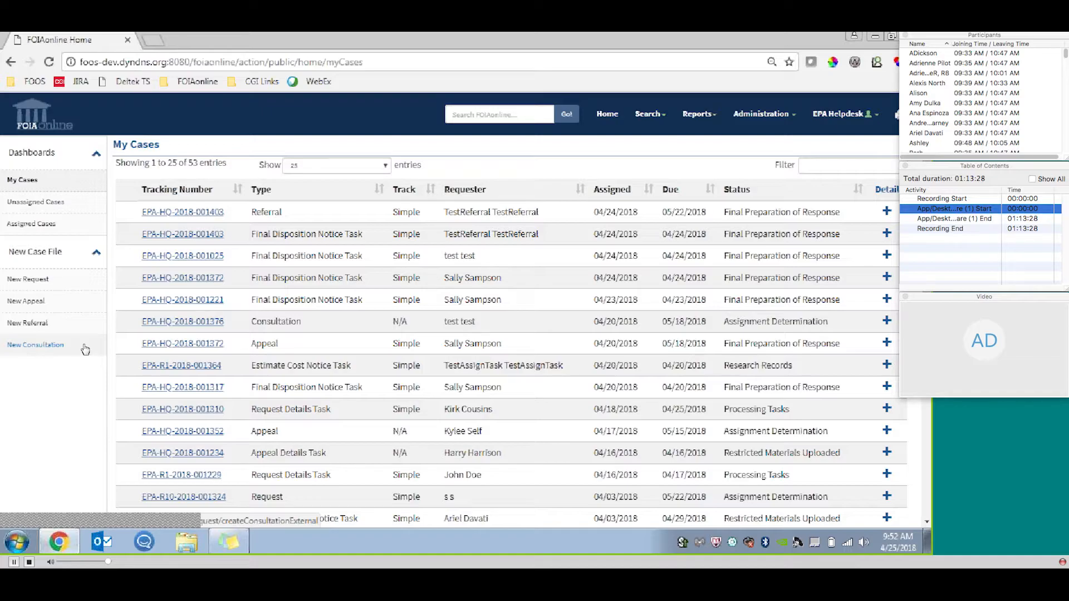
click(80, 280)
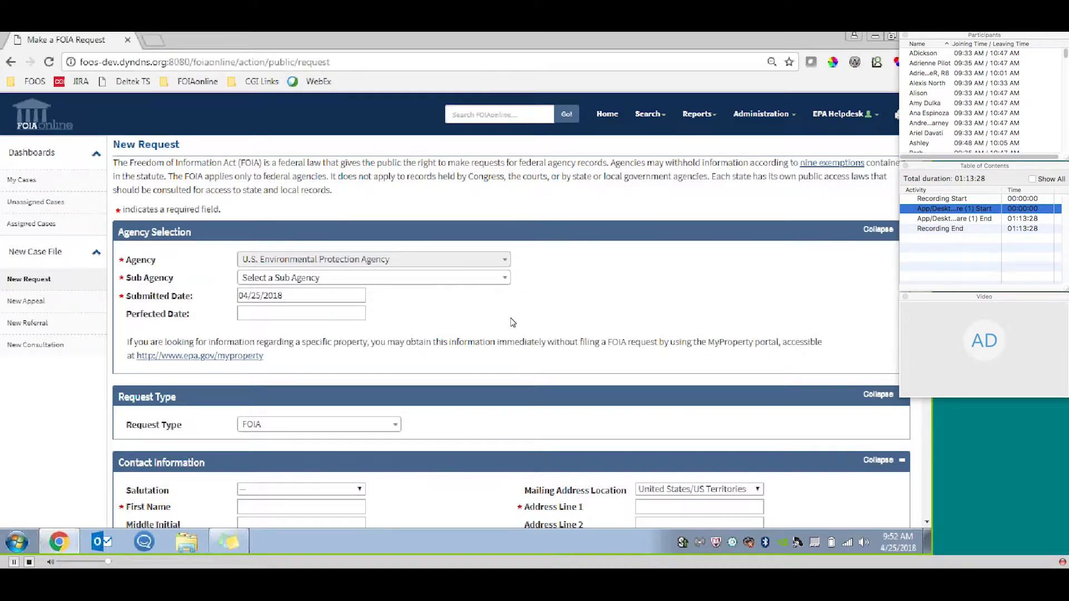
click(504, 286)
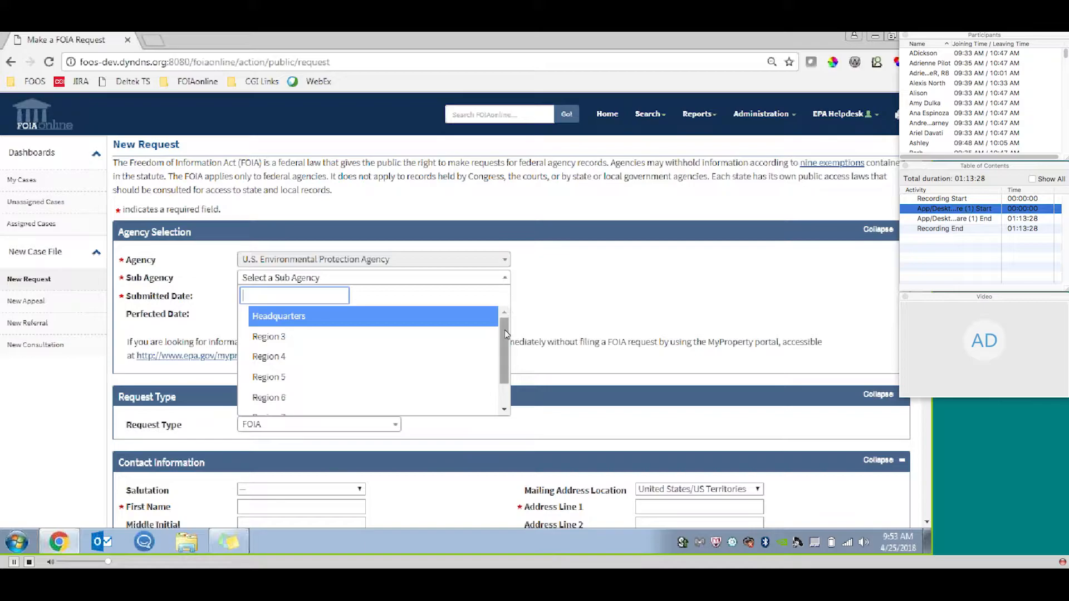
mouse_move(503, 330)
mouse_down()
mouse_move(509, 367)
mouse_move(507, 325)
mouse_up()
text(8)
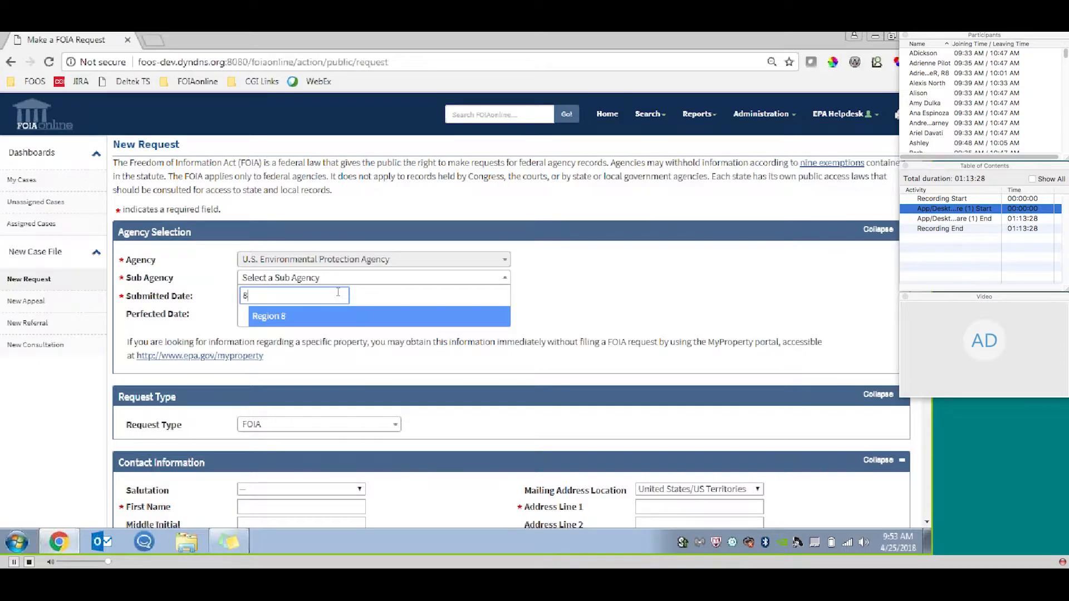
key(BackSpace)
click(337, 378)
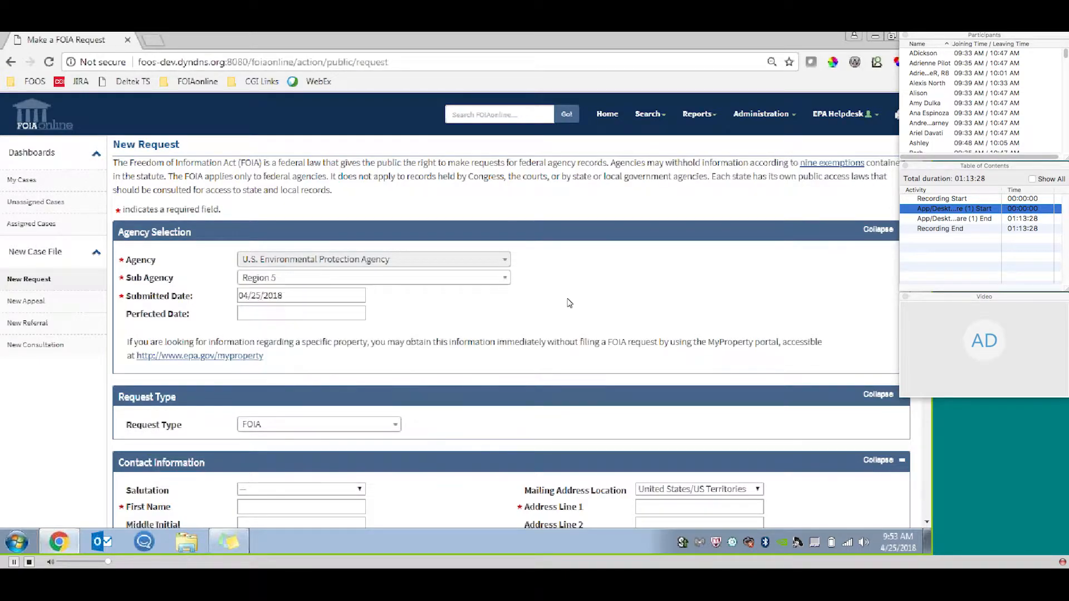
Look through the available request types for the new request, leaving FOIA selected.
scroll(394, 193, down, 5)
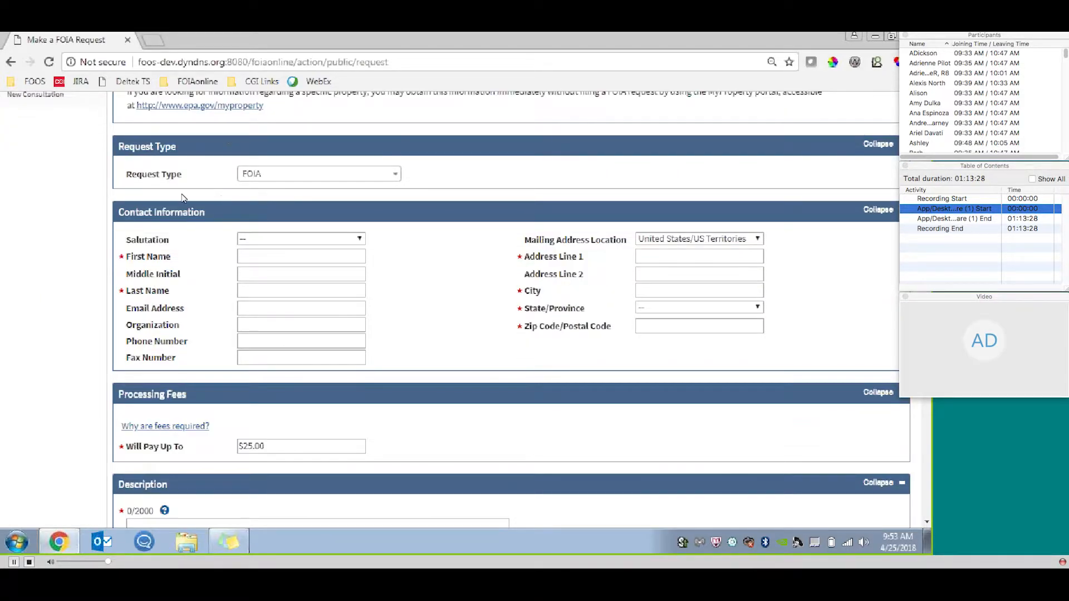
click(397, 177)
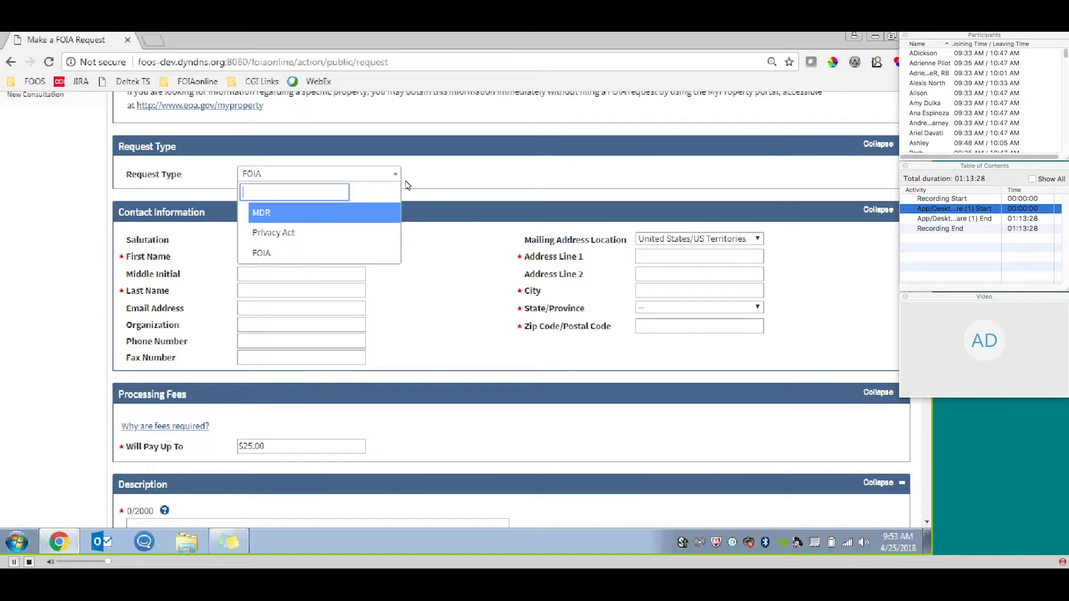
click(396, 177)
Fill in the requester's name, email and mailing address in the Contact Information section from a saved autofill entry.
scroll(833, 228, down, 1)
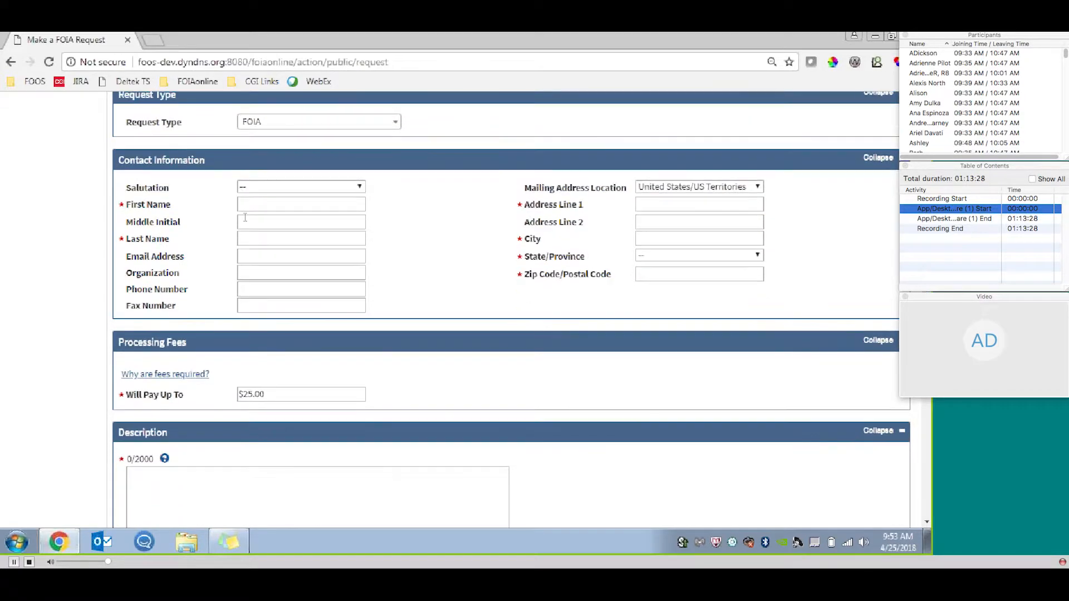
click(247, 208)
key(Down)
key(Return)
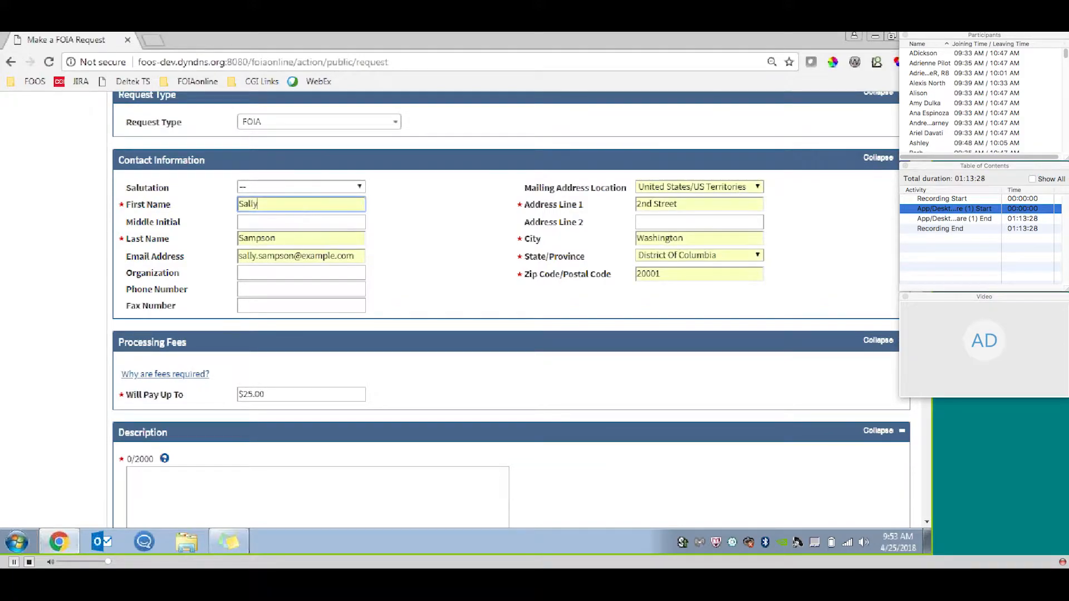
Enter "I am looking for records related to..." as the request's description.
scroll(303, 282, down, 4)
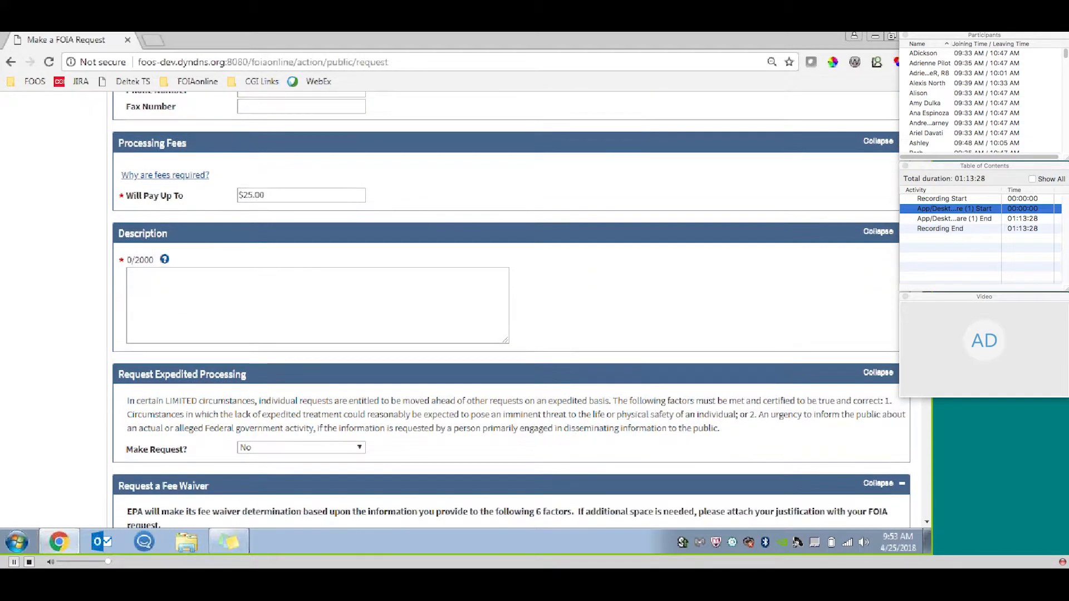
click(297, 284)
text(I am looking for records related to...)
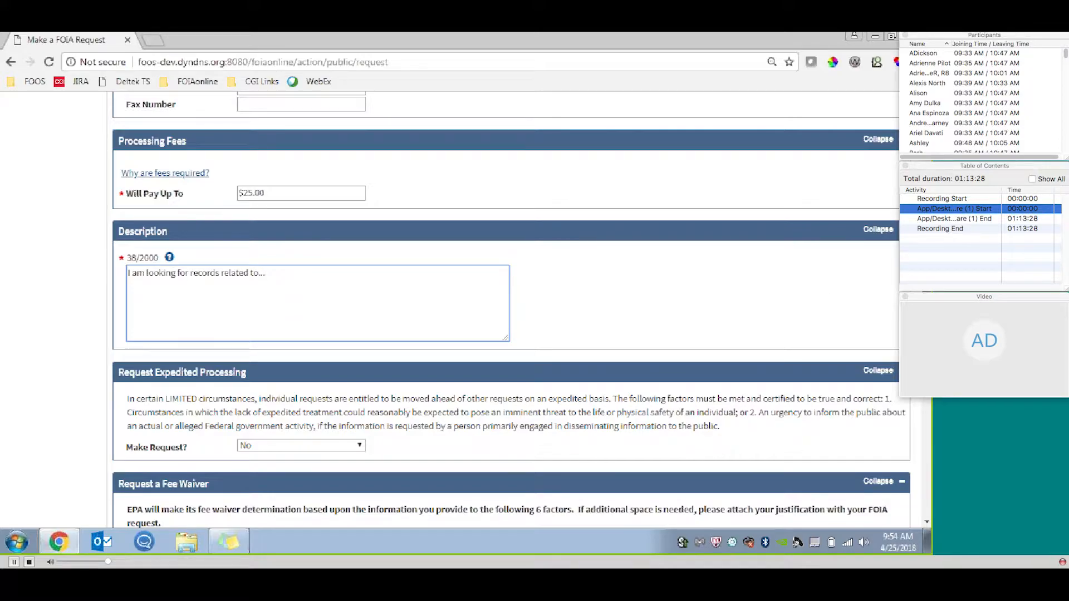
Set the expedited processing request to Yes to view its justification fields, and set it back to No.
scroll(511, 311, down, 2)
scroll(511, 309, down, 3)
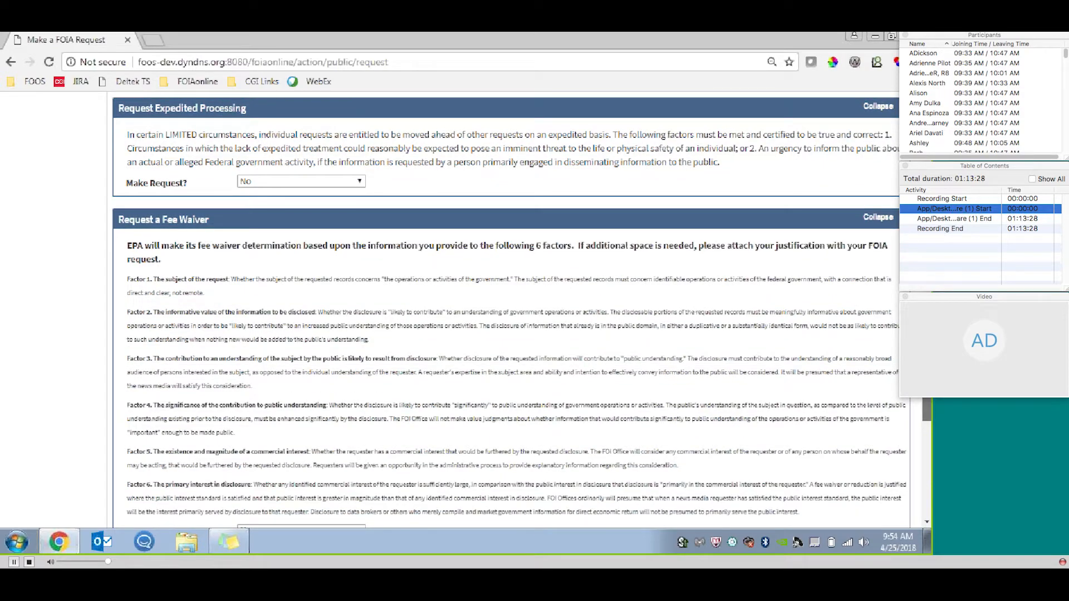
click(300, 181)
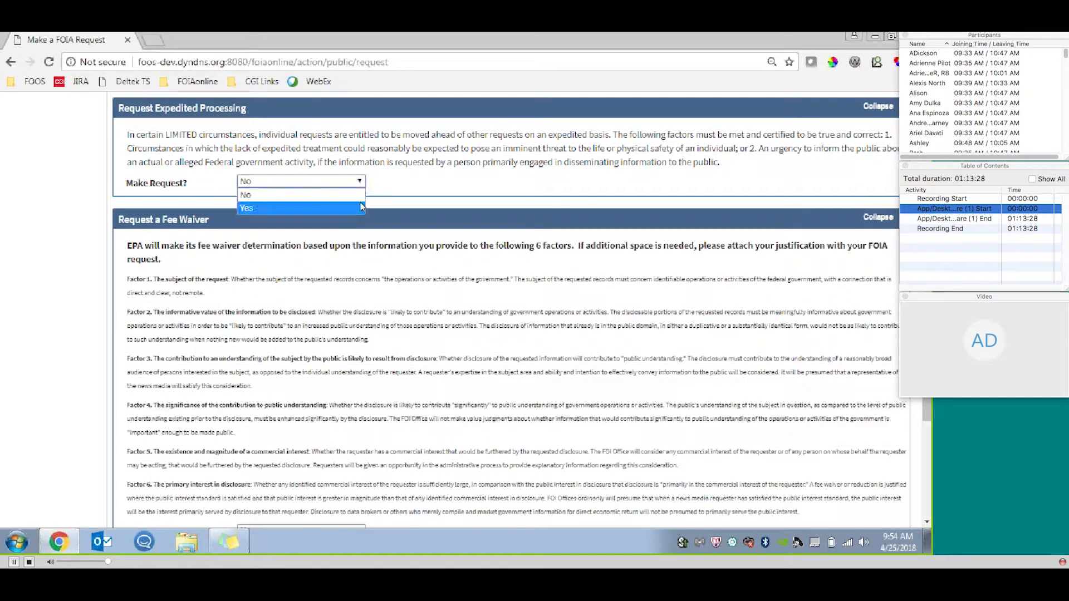
click(267, 205)
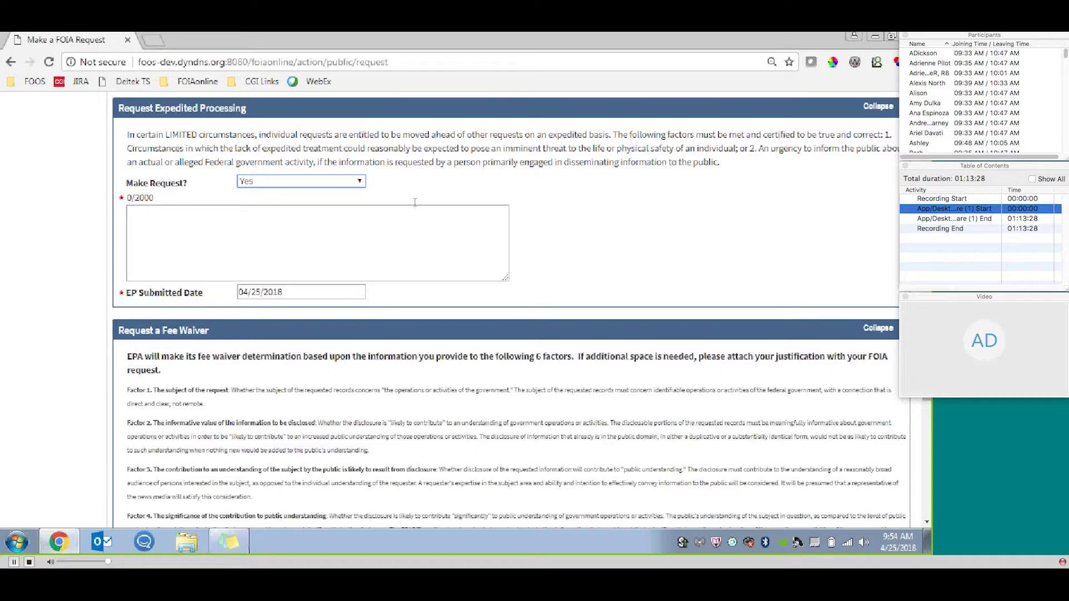
click(352, 183)
click(349, 195)
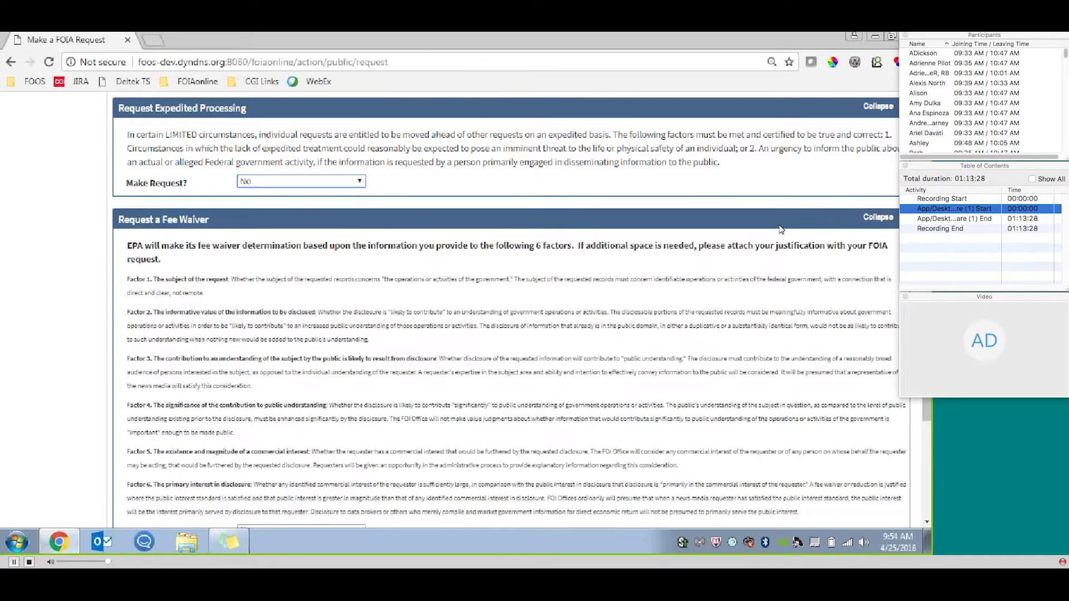
Review the fee waiver and Additional Information sections, and look at the file chooser for supporting files without selecting anything.
scroll(349, 201, down, 1)
drag(925, 325, 926, 419)
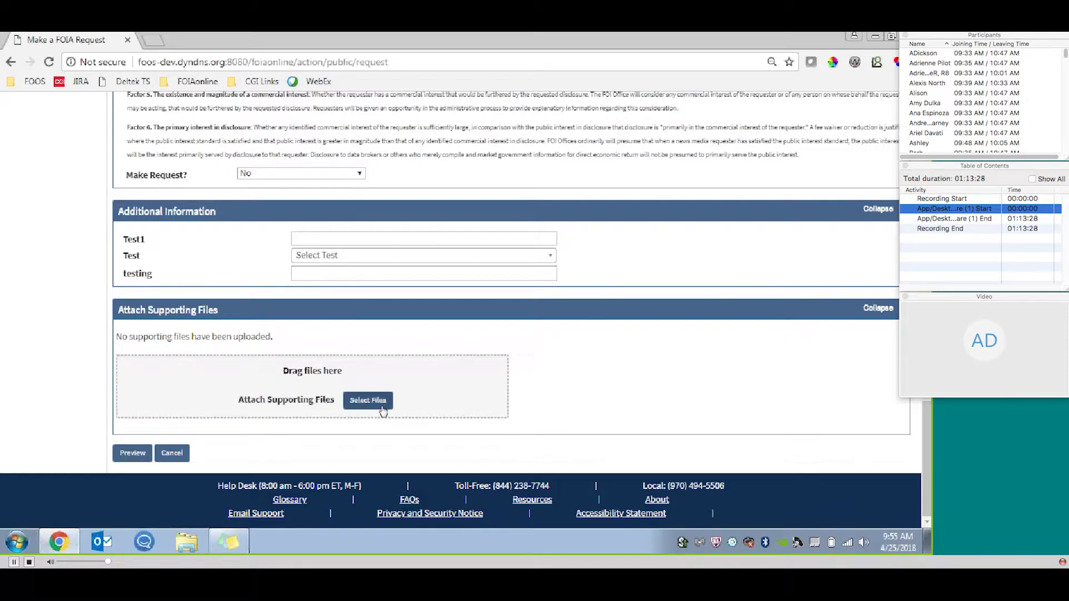
click(382, 409)
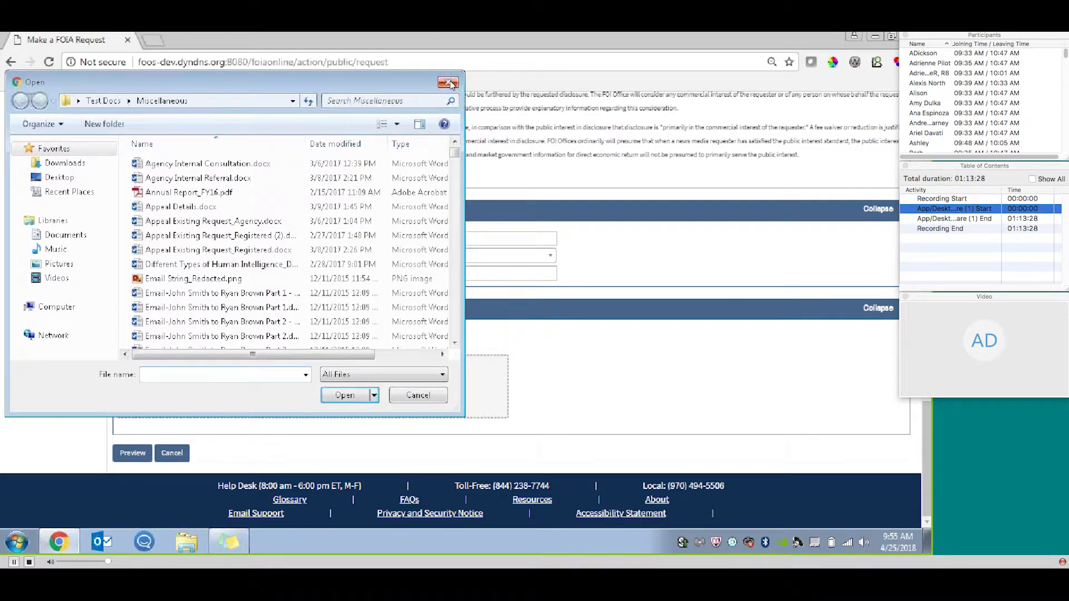
click(453, 82)
Switch to Windows Explorer and attach Test - Copy - Copy - Copy - Copy.xlsx and the two Word documents below it from Test Docs\3.
click(191, 547)
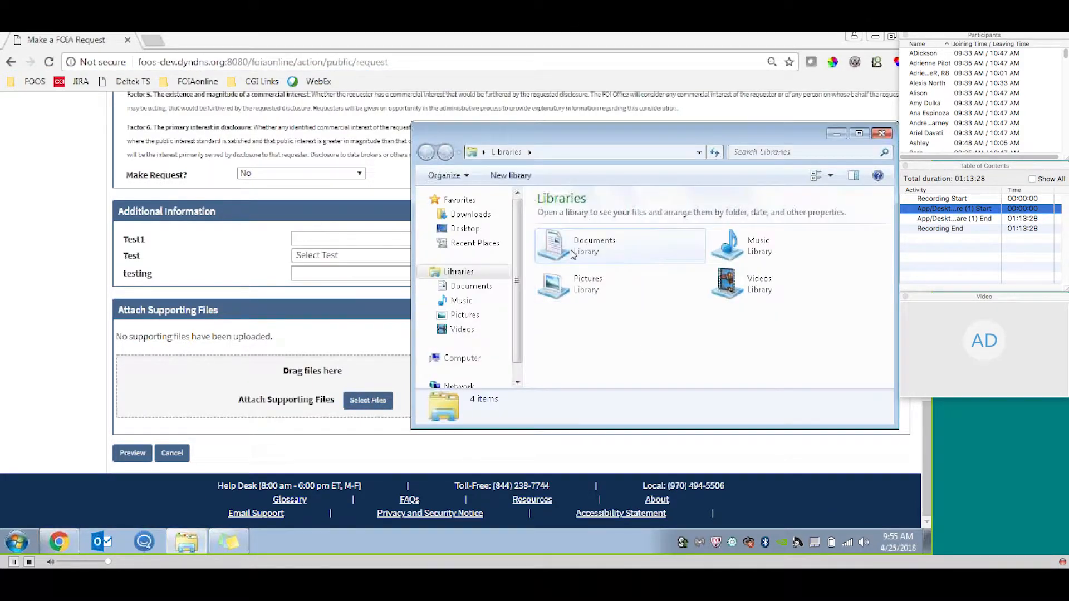
click(480, 229)
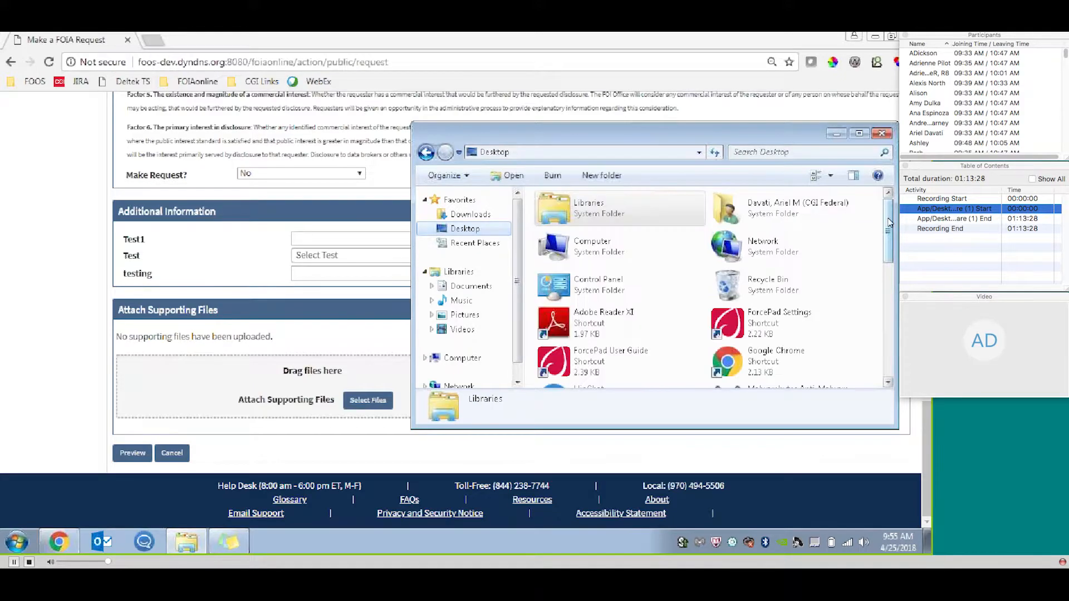
scroll(740, 304, down, 5)
click(616, 299)
double_click(617, 299)
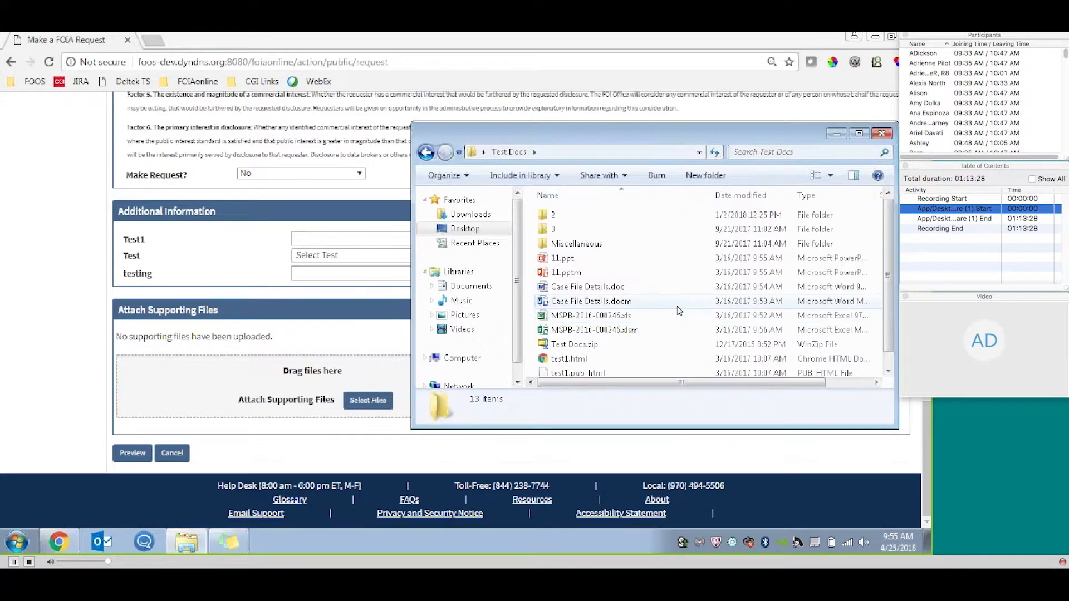
double_click(637, 230)
click(612, 229)
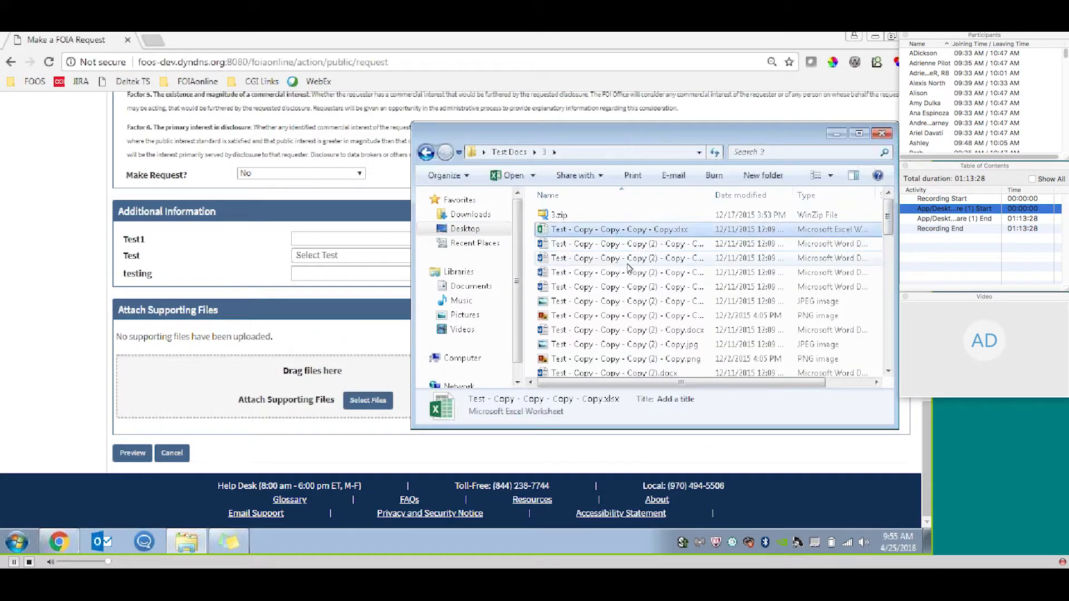
shift+click(613, 258)
drag(612, 258, 251, 402)
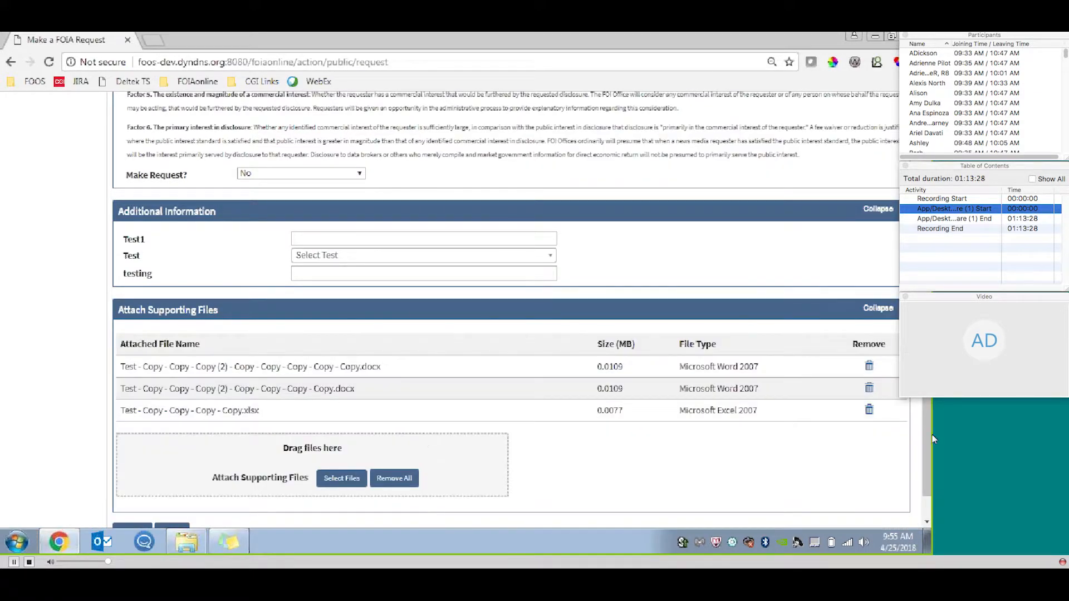
Remove the Excel file and both Word documents from the request's supporting files, confirming each deletion.
drag(927, 418, 924, 440)
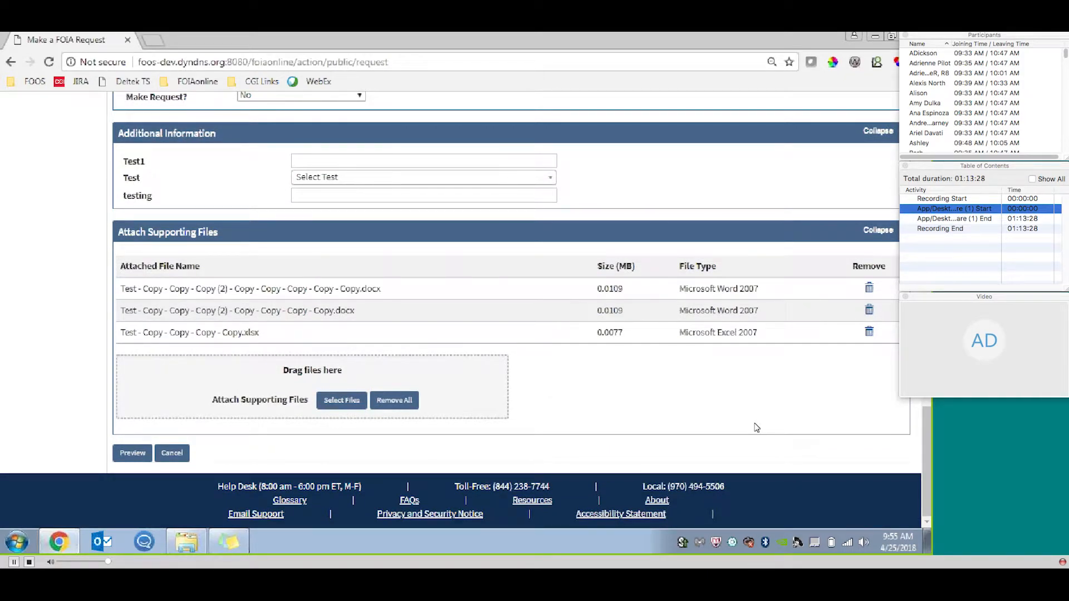
click(869, 332)
click(548, 286)
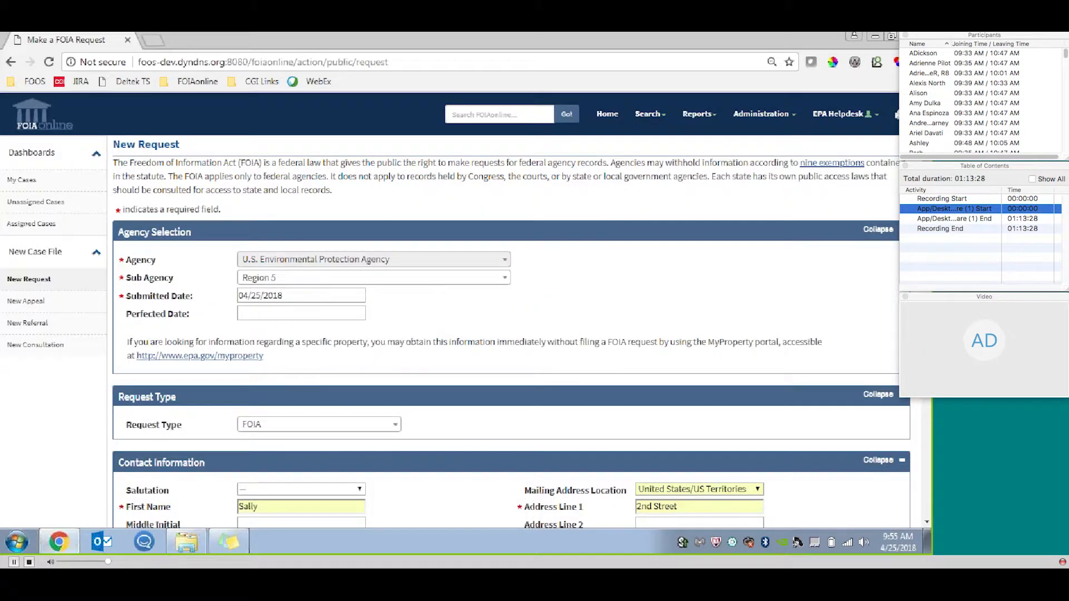
scroll(869, 332, down, 15)
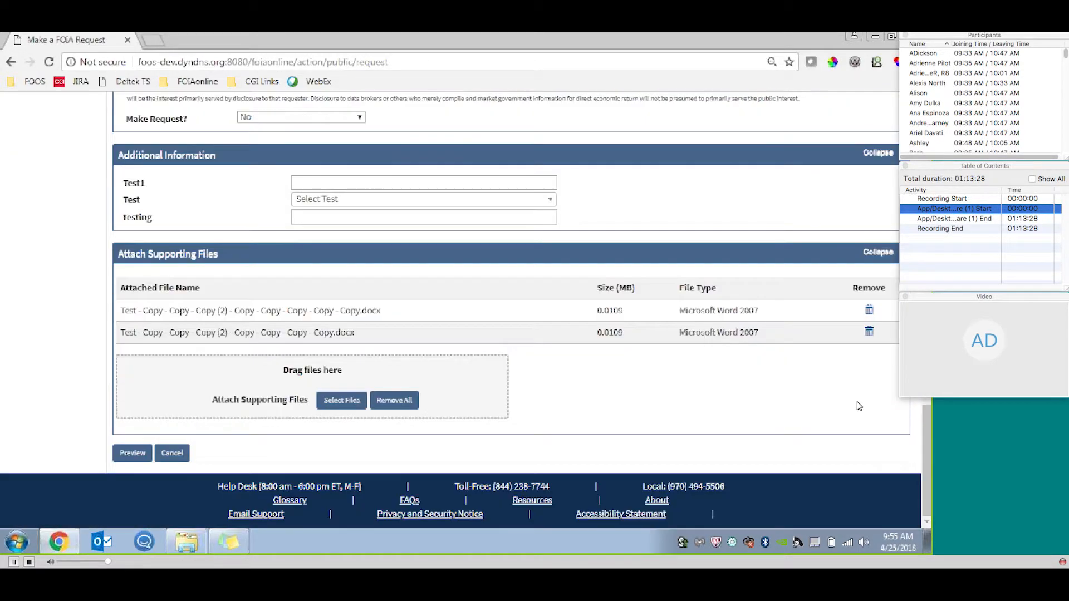
click(869, 331)
click(548, 286)
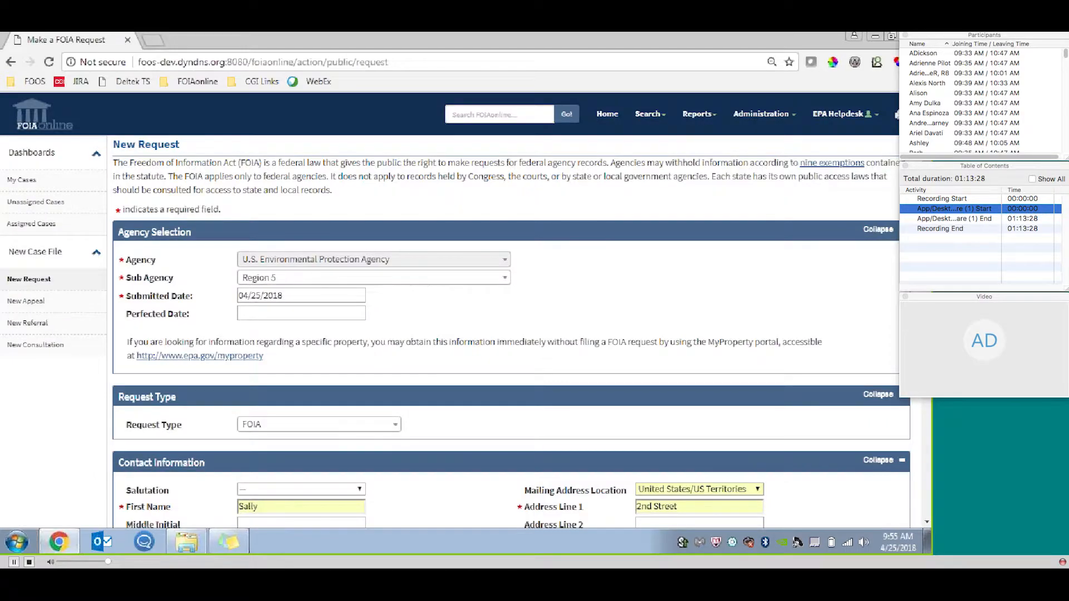
scroll(866, 333, down, 15)
click(867, 332)
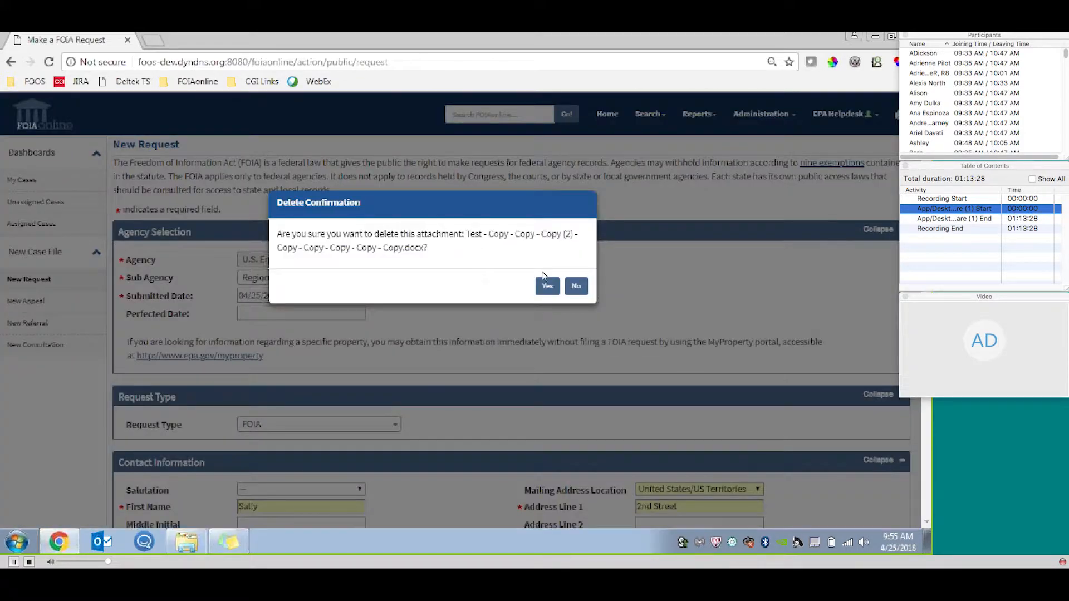
click(547, 285)
scroll(290, 502, down, 15)
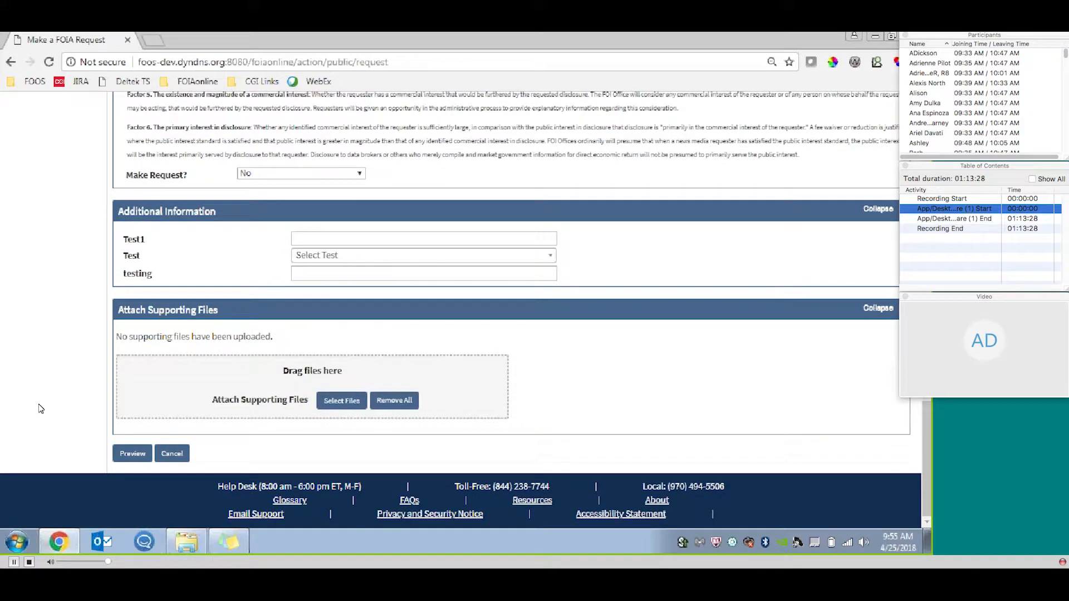
Preview and submit the request, and open its case file through the tracking number in the confirmation.
click(132, 453)
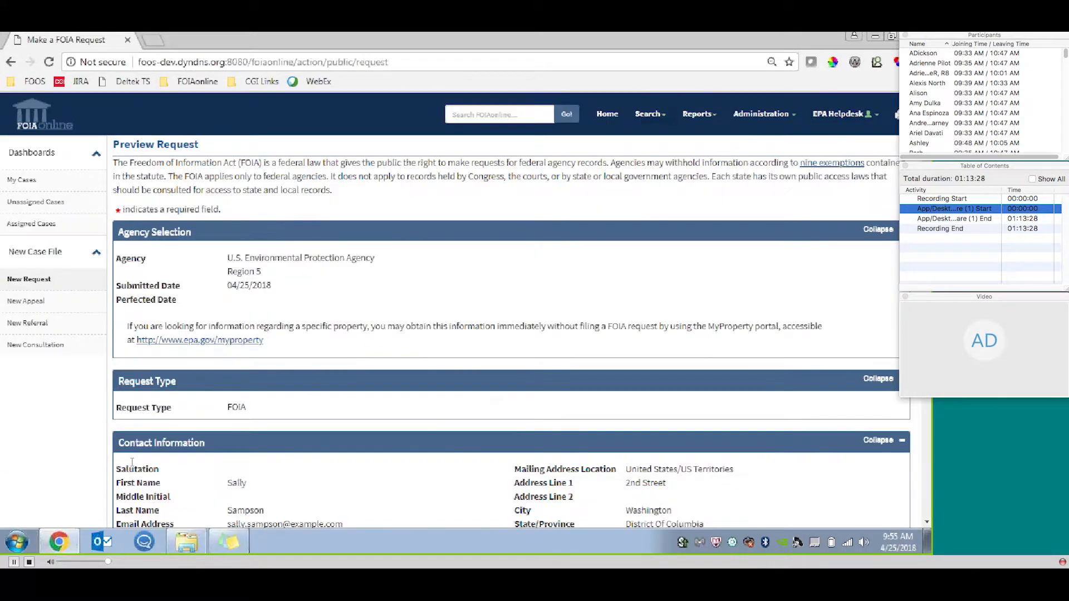
scroll(934, 407, down, 10)
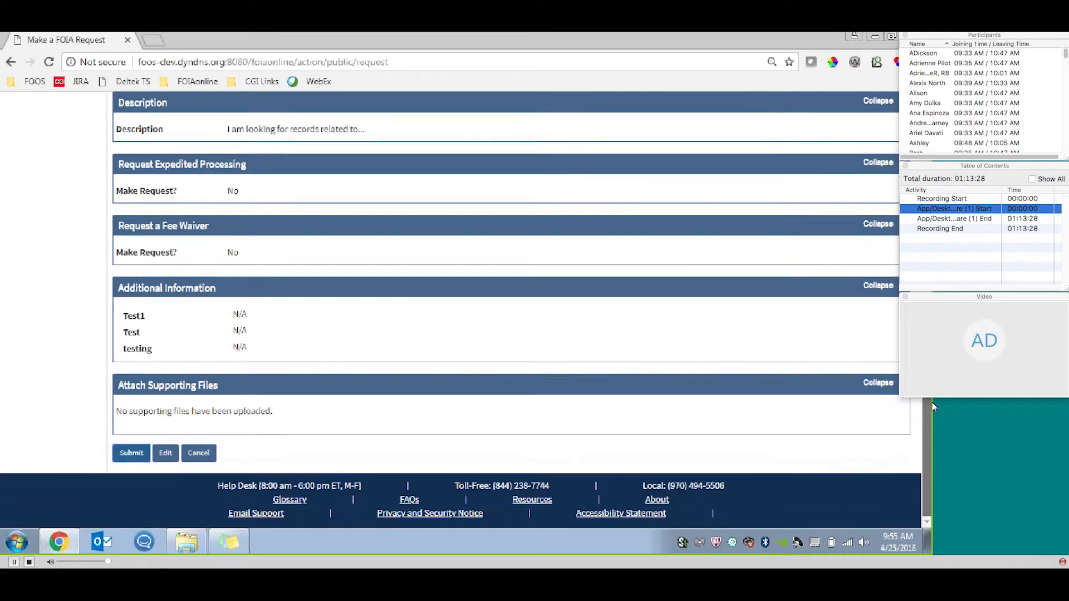
click(132, 453)
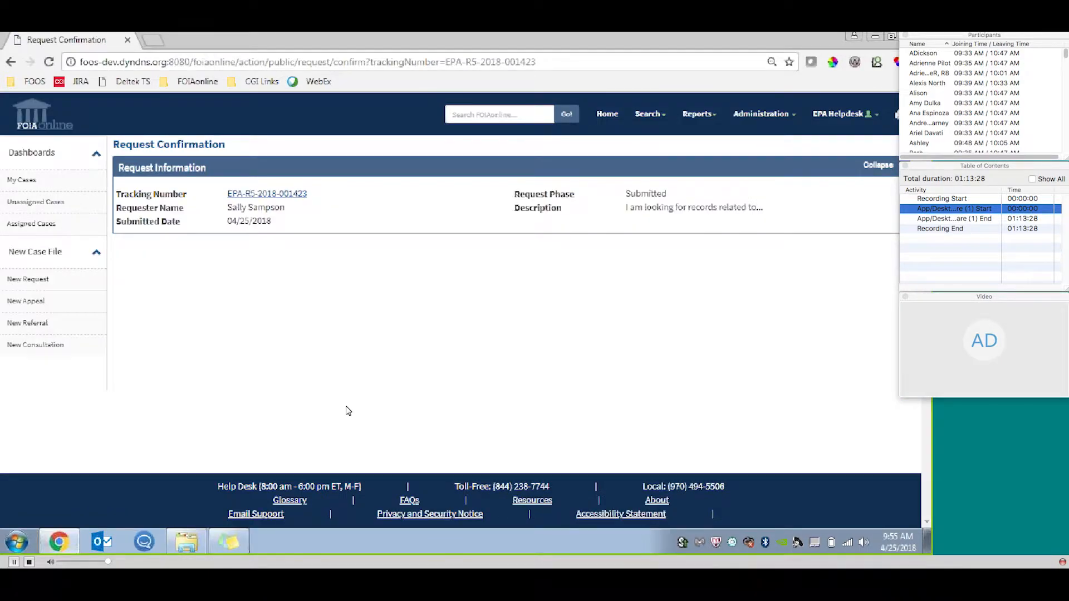
click(287, 197)
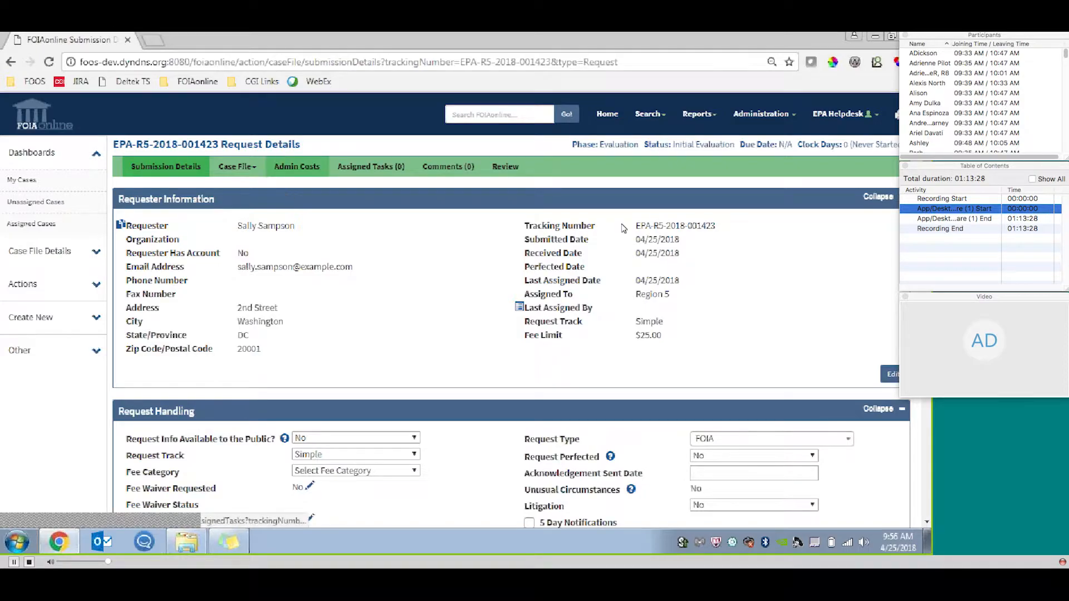
In Request Handling, look at the available request types without changing the selection, and set Request Perfected to Yes.
scroll(511, 306, down, 4)
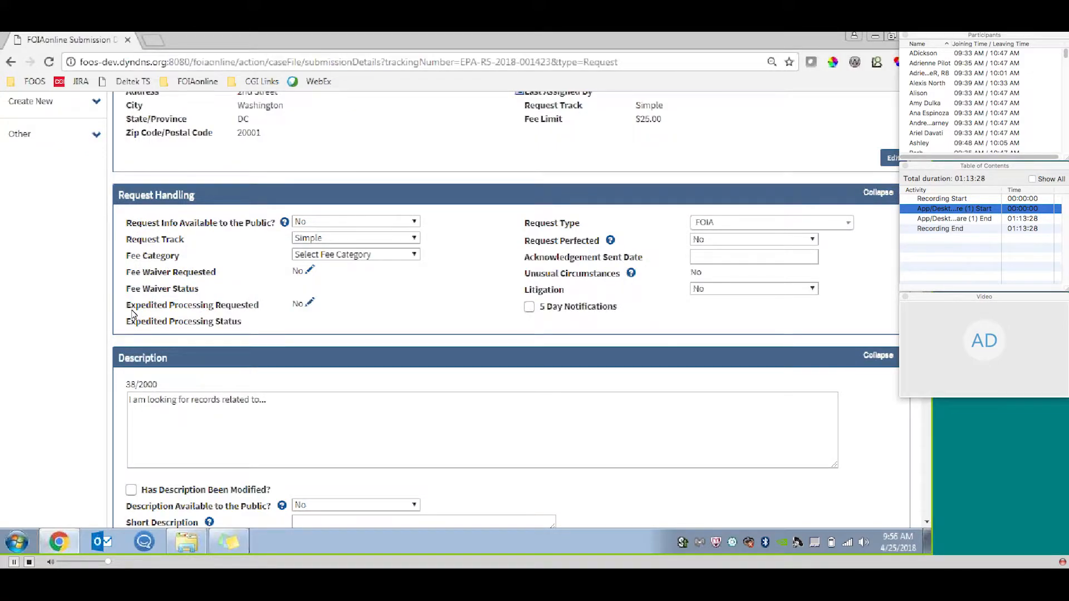
click(842, 228)
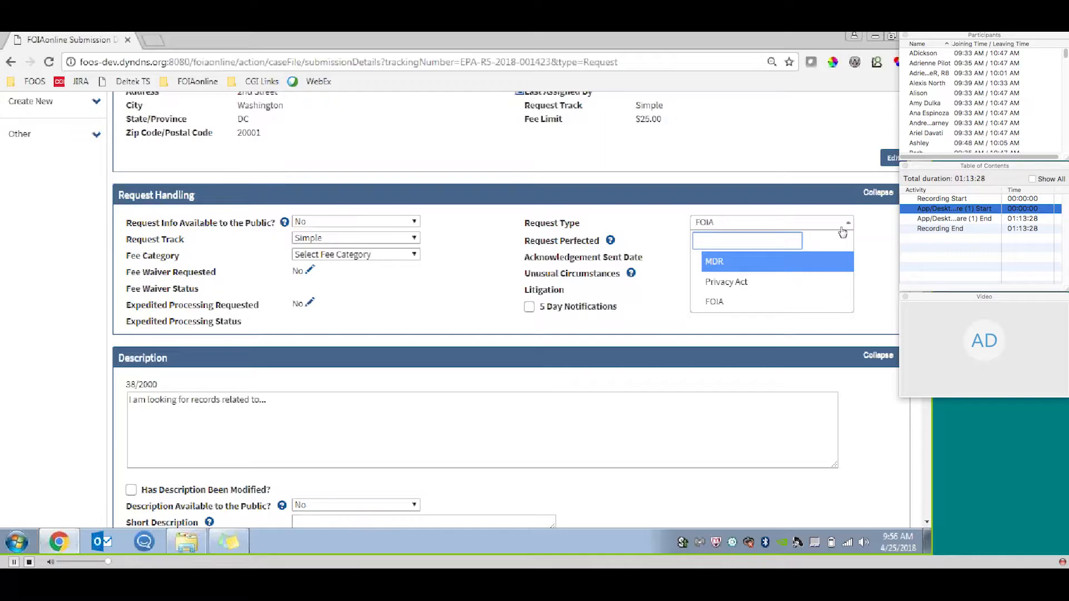
click(869, 232)
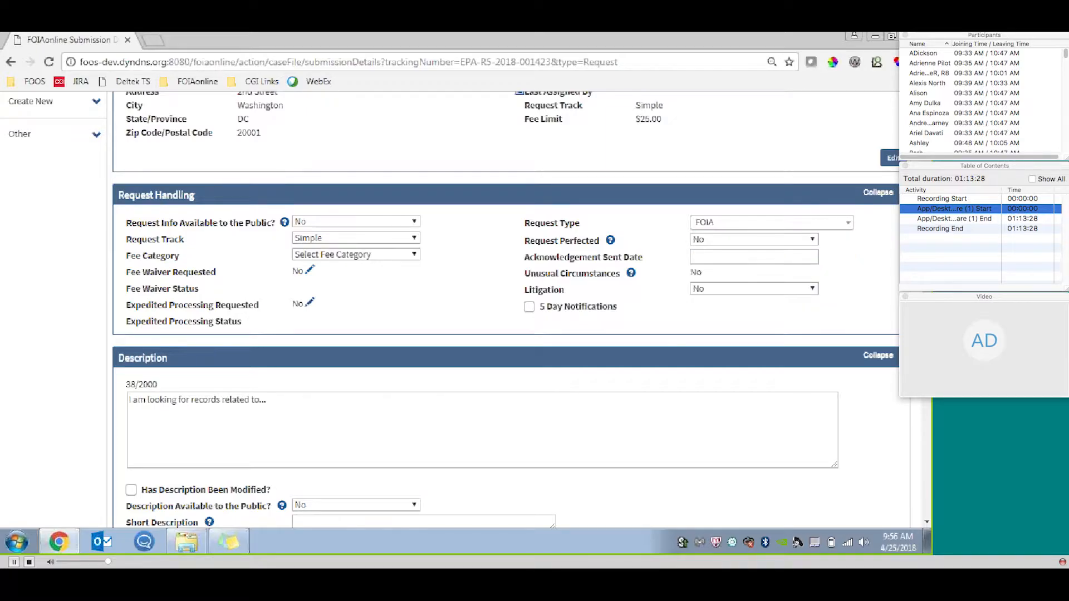
click(808, 240)
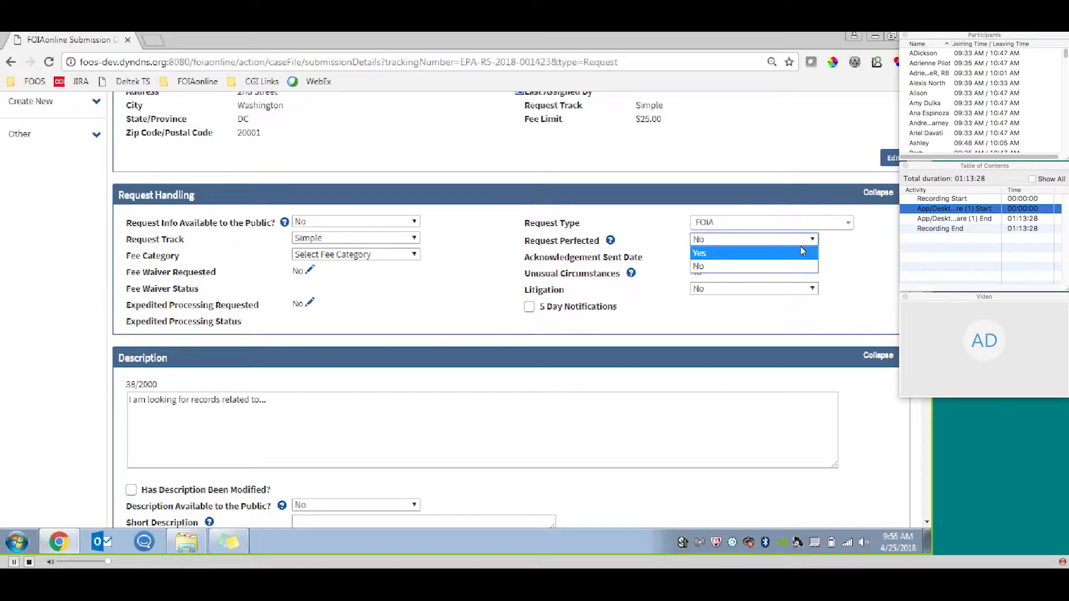
click(800, 254)
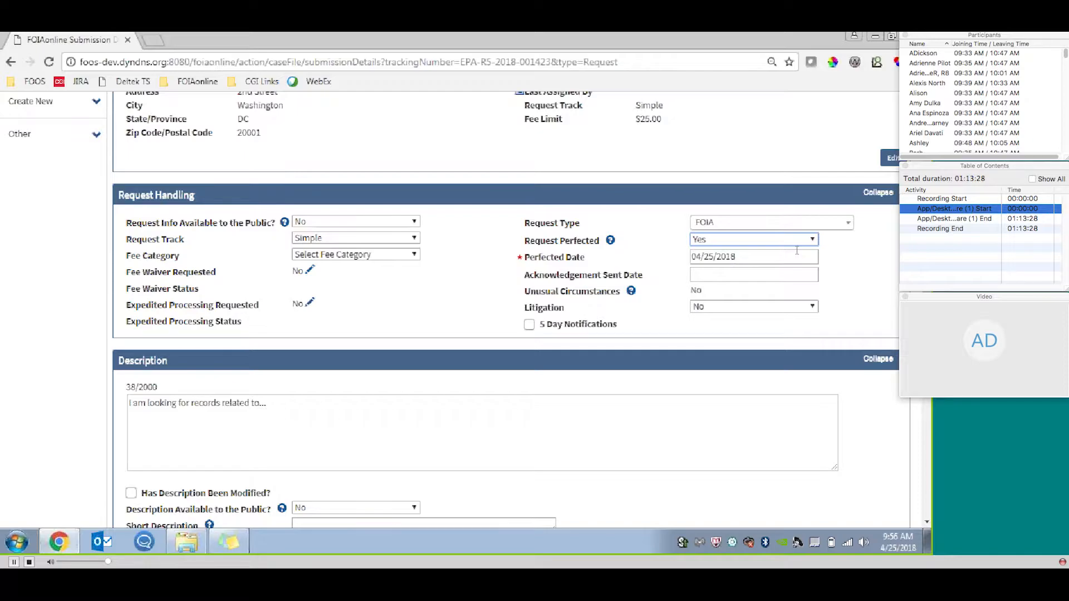
Review the Description, Additional Information and supporting files sections, and save the perfected request's submission details.
scroll(509, 309, down, 4)
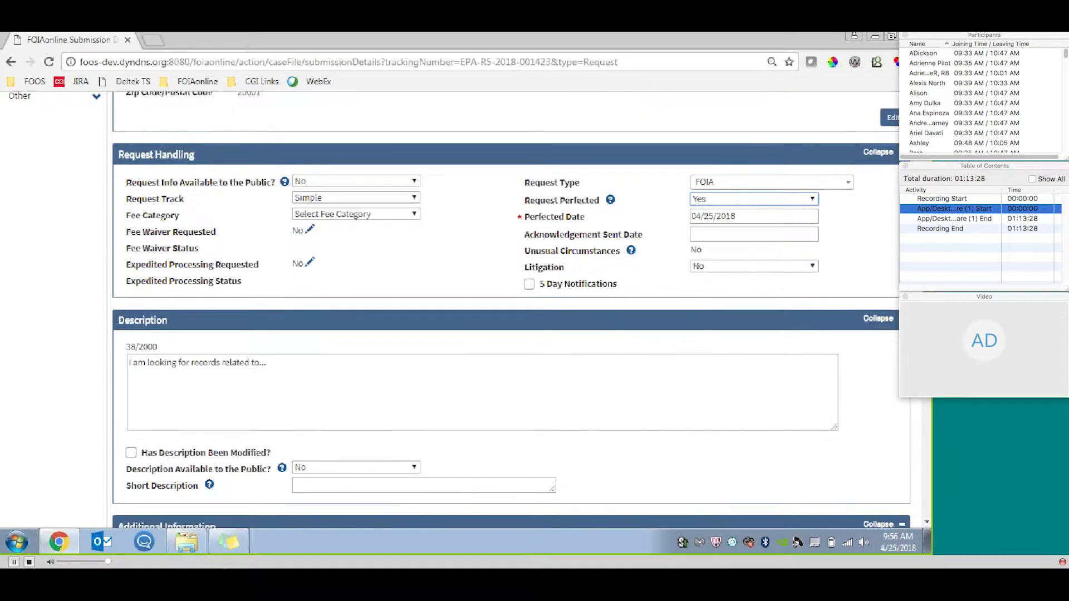
scroll(471, 309, down, 1)
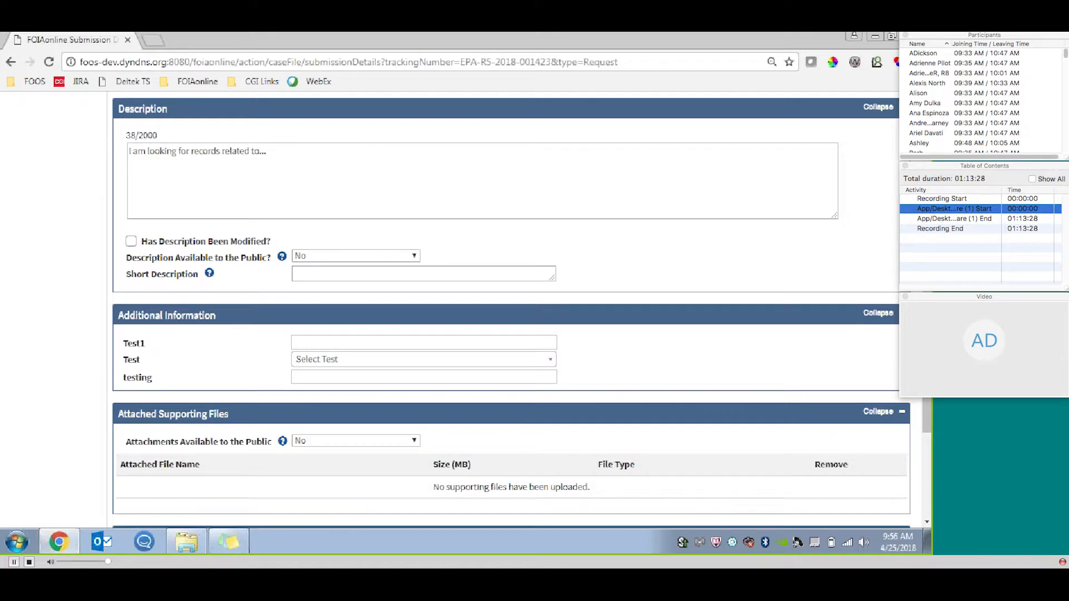
scroll(929, 440, down, 3)
drag(929, 436, 929, 440)
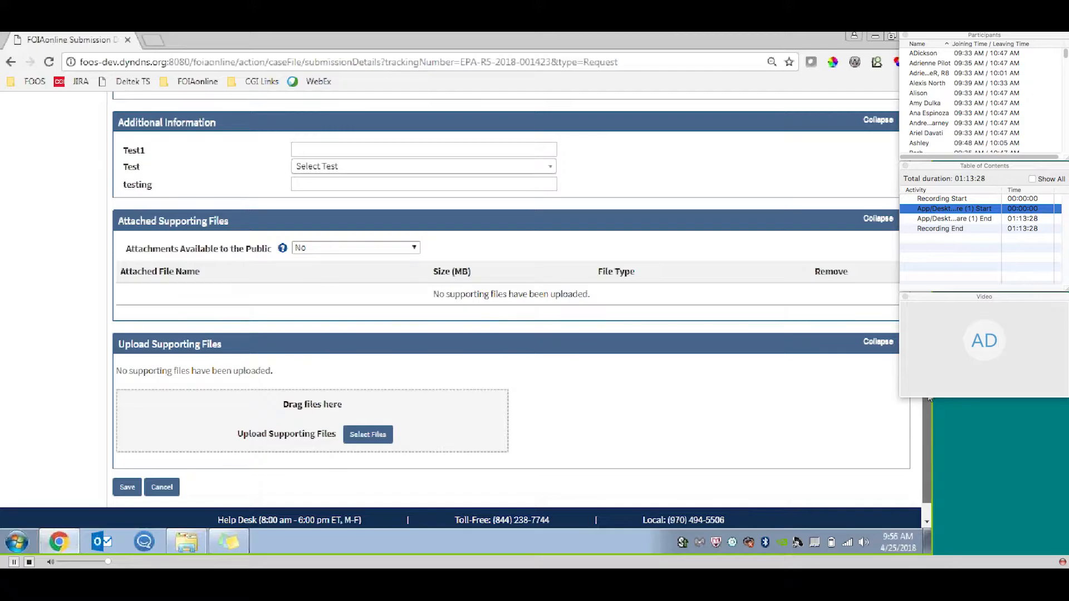
scroll(908, 404, down, 1)
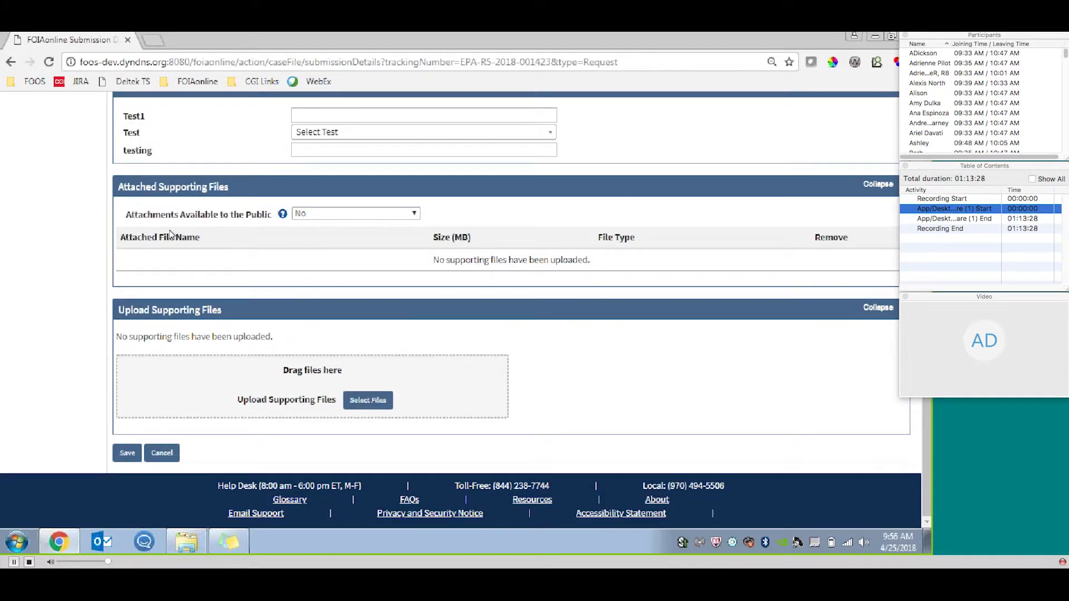
click(161, 454)
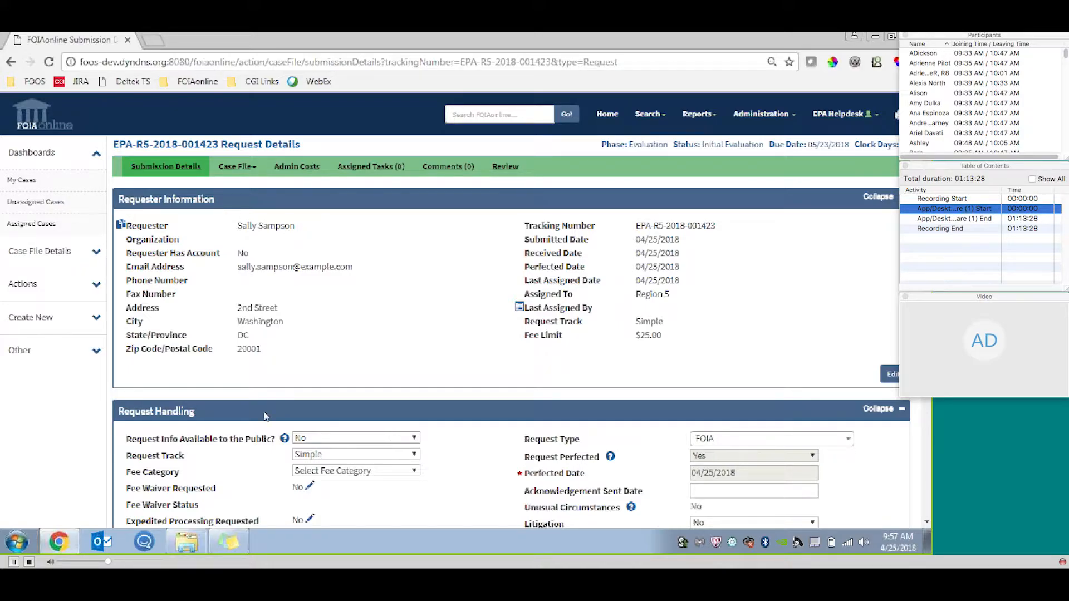
Open the Make Assignment form for the case file.
click(97, 283)
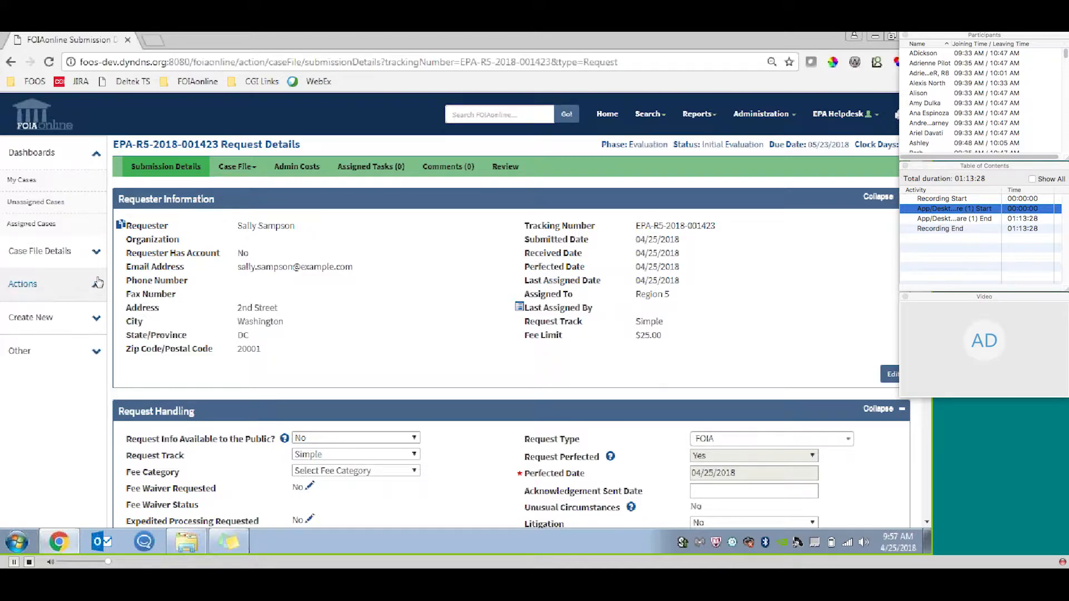
click(79, 310)
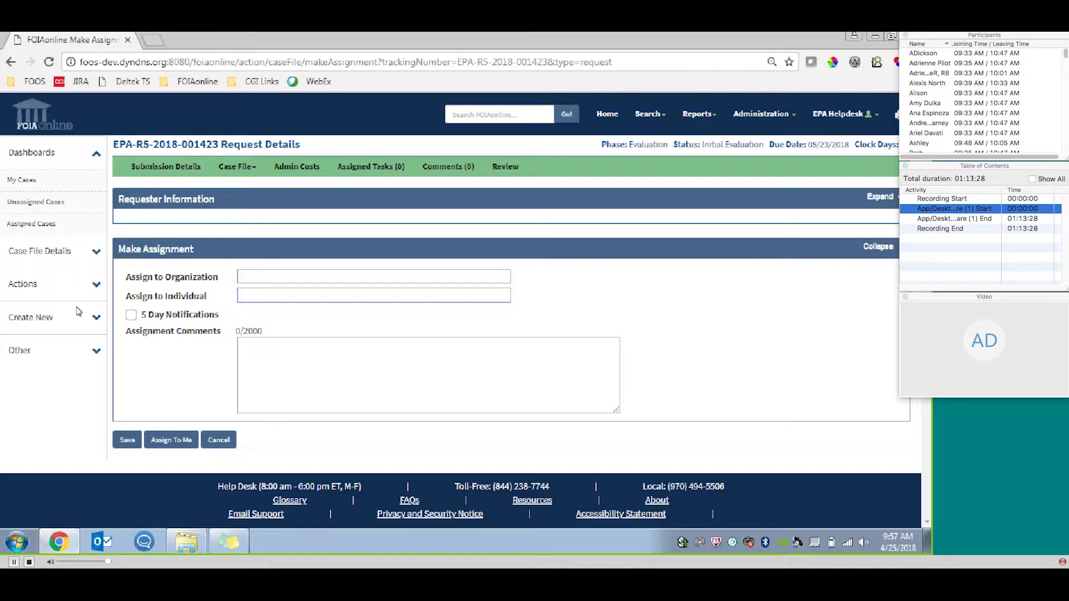
Find HQ – Headquarters by name and by acronym as the organization to assign, select it, and remove it again.
click(304, 270)
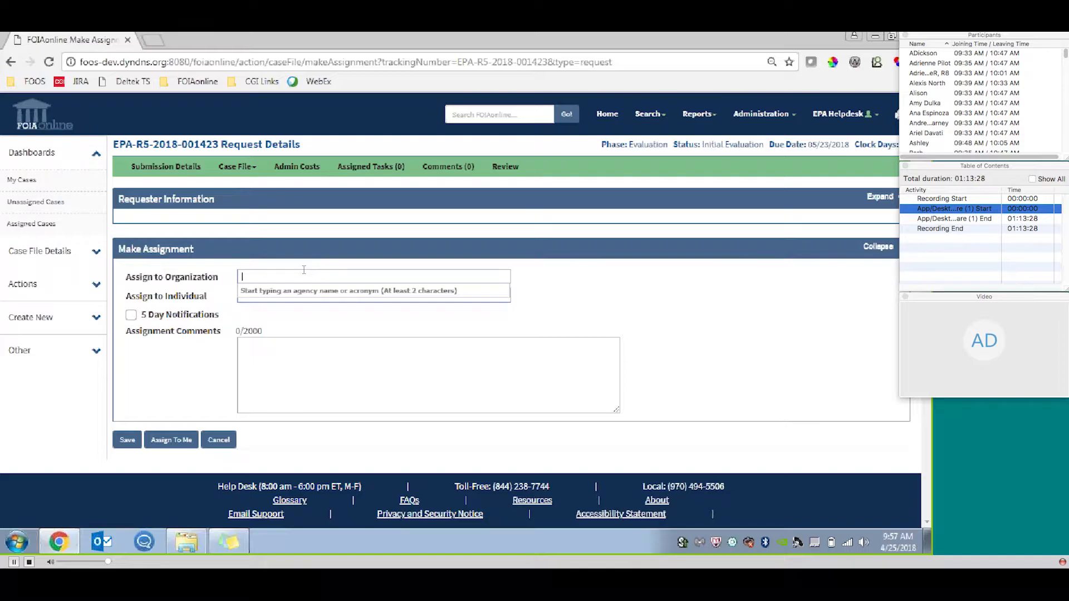
text(hea)
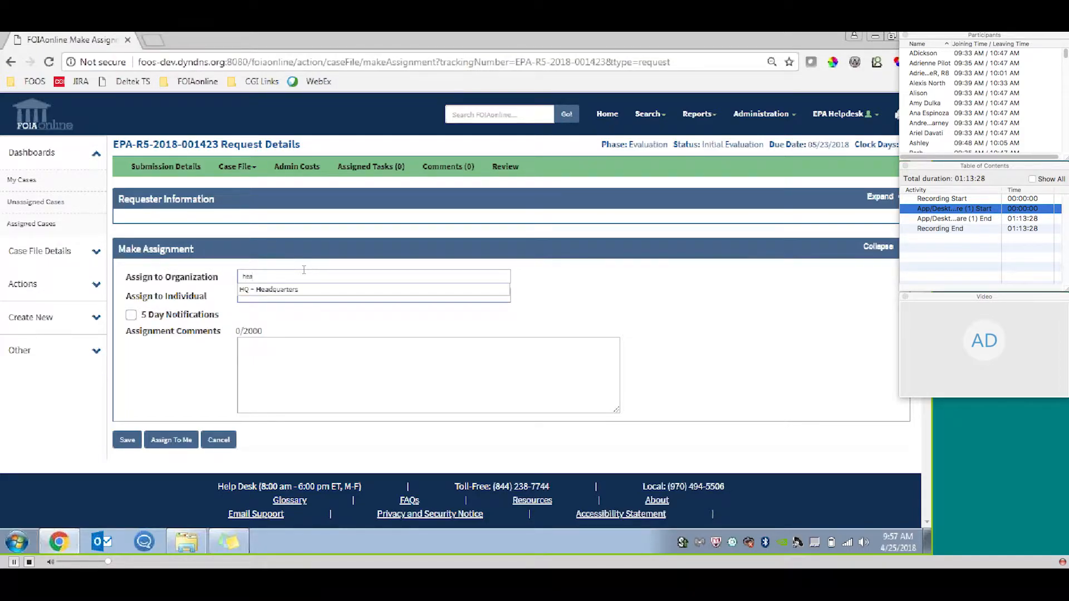
key(BackSpace)
key(BackSpace)
key(BackSpace)
text(hq)
click(301, 290)
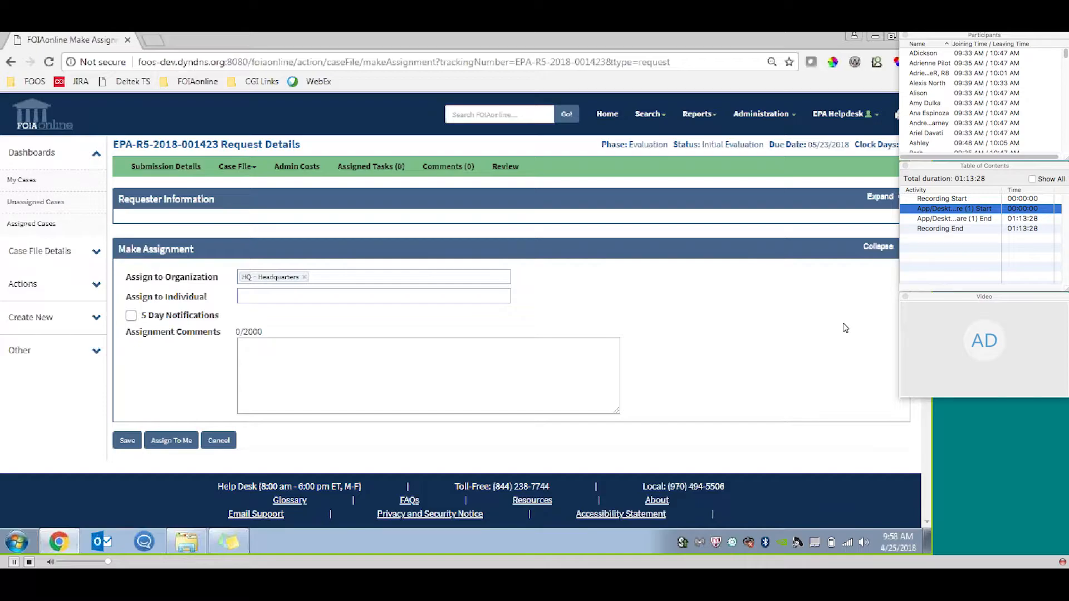
click(304, 276)
Set the assigned individual to EPA Helpdesk User and look at the actual agency options without choosing one.
click(335, 293)
text(help)
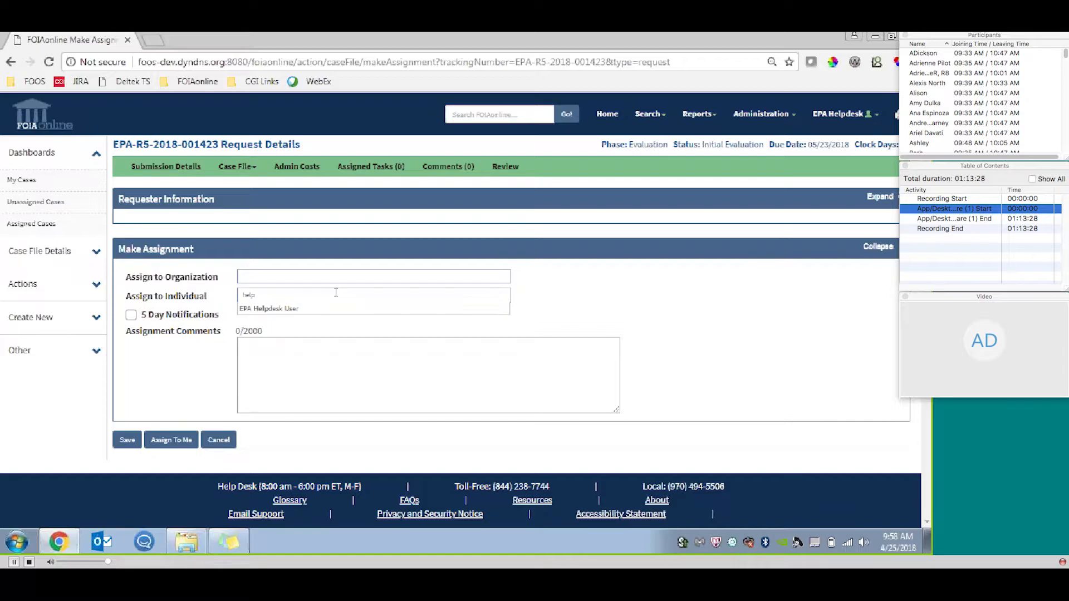
click(303, 308)
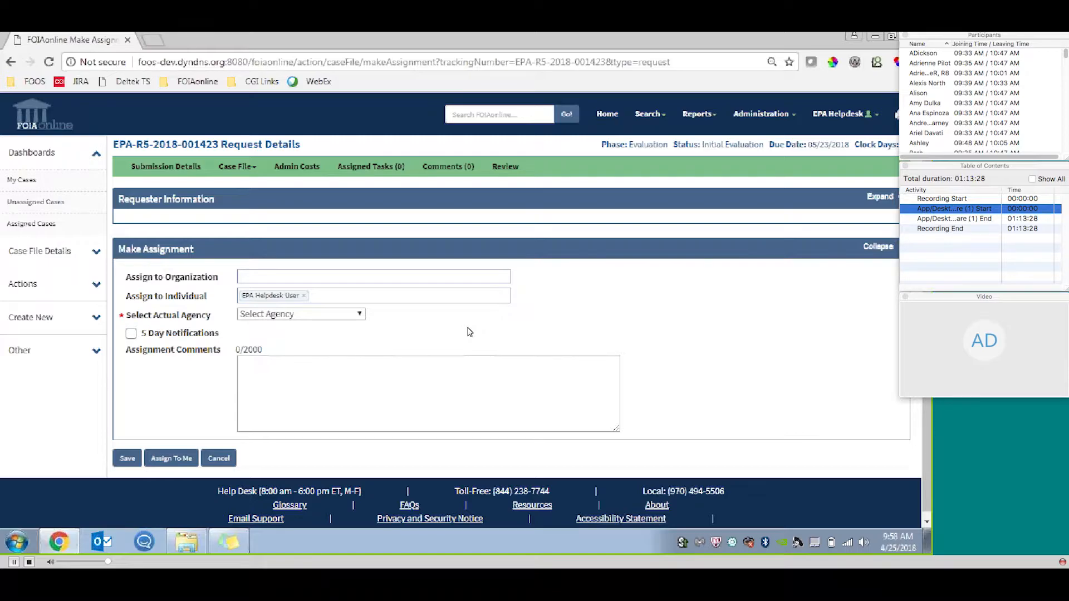
click(329, 313)
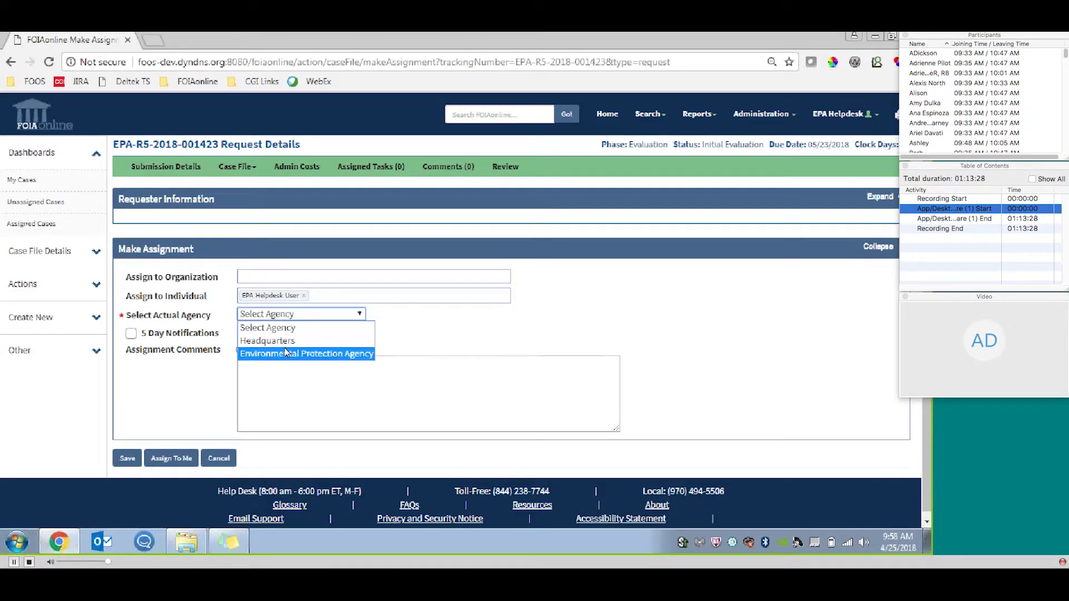
click(420, 319)
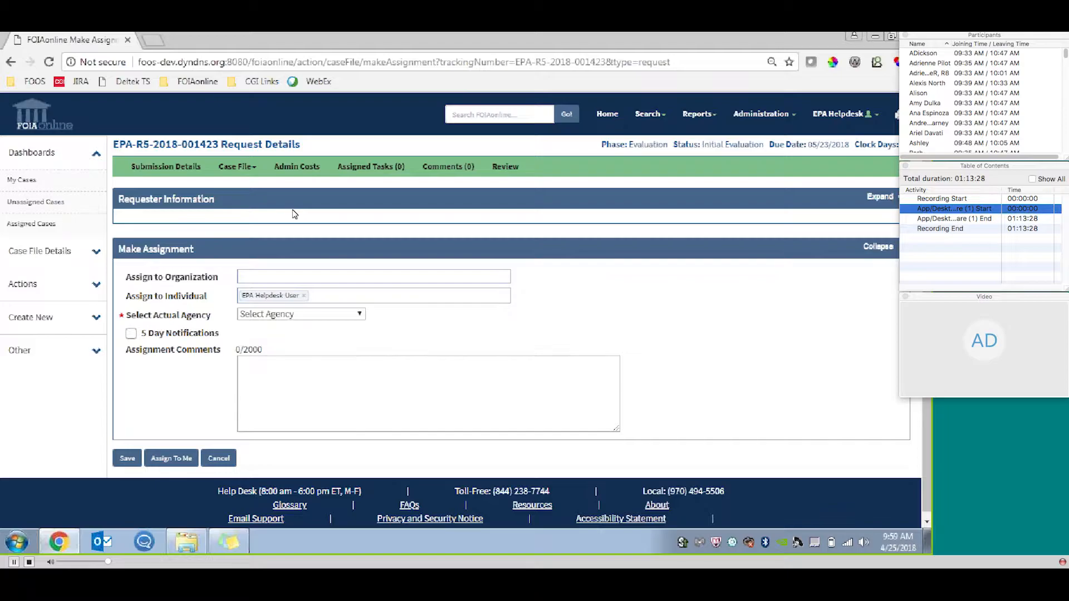
Expand the Requester Information section above the assignment form to review its details, and collapse it again.
click(889, 200)
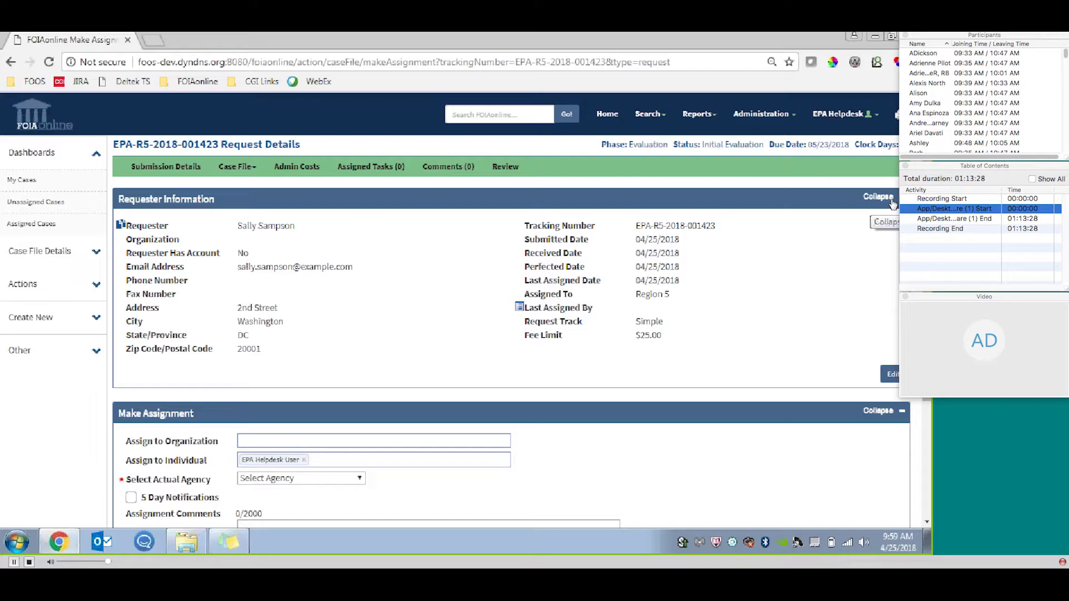
scroll(892, 204, down, 3)
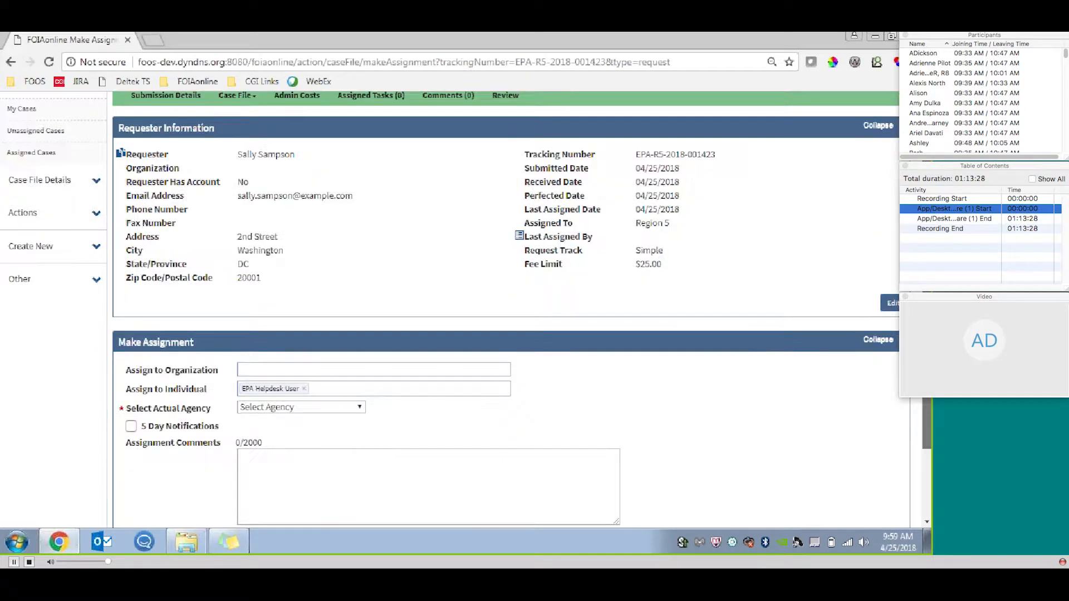
scroll(893, 204, up, 3)
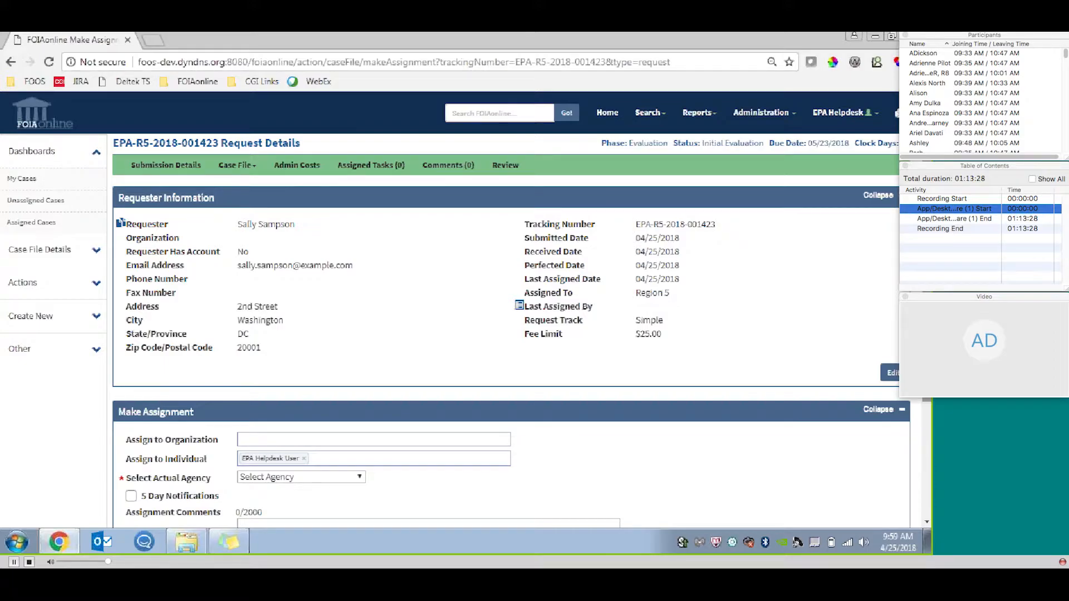
click(879, 196)
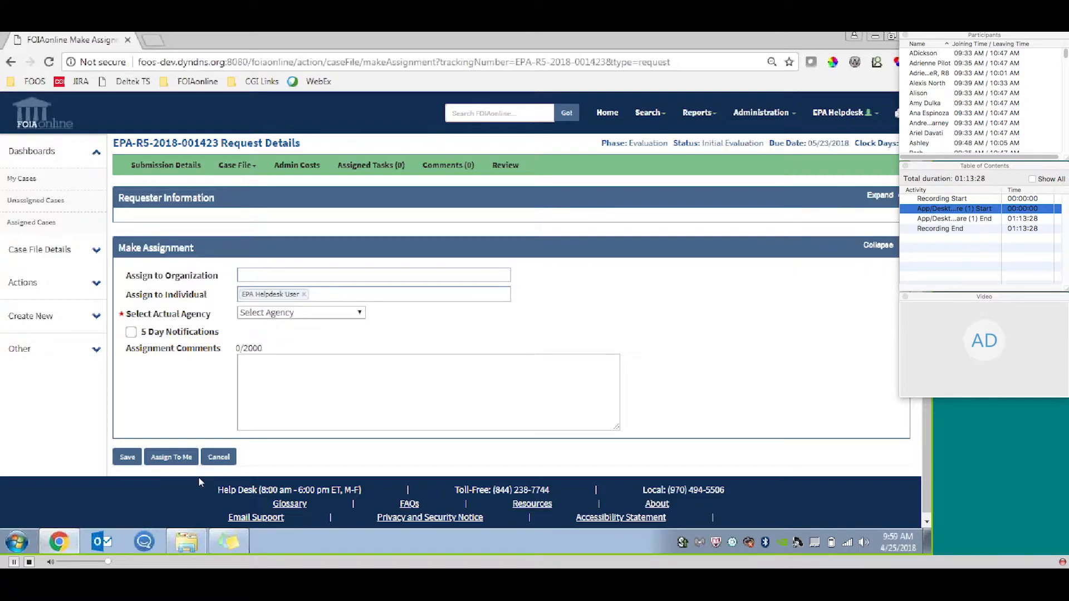
Try to assign the case to the current account, and select Environmental Protection Agency as the actual agency.
click(176, 457)
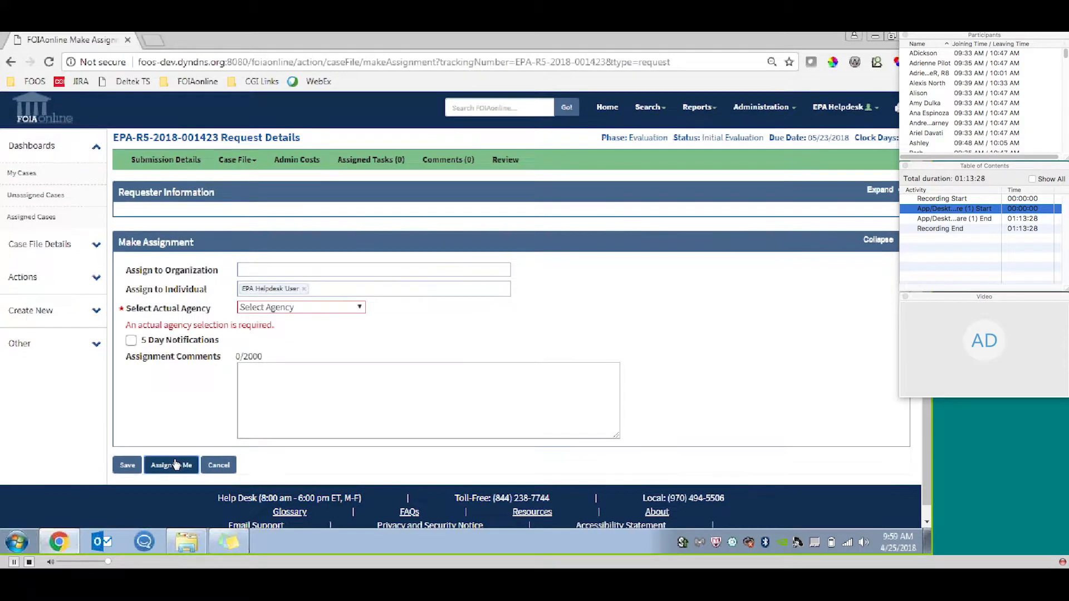
click(334, 295)
click(328, 333)
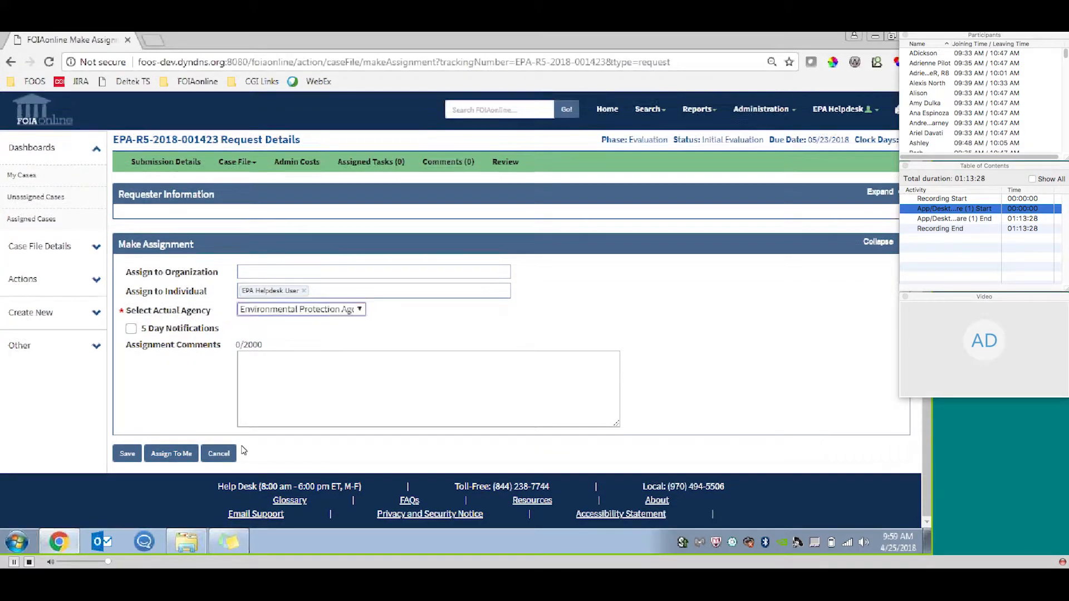
Assign the case to the current account and continue to its request details.
click(172, 453)
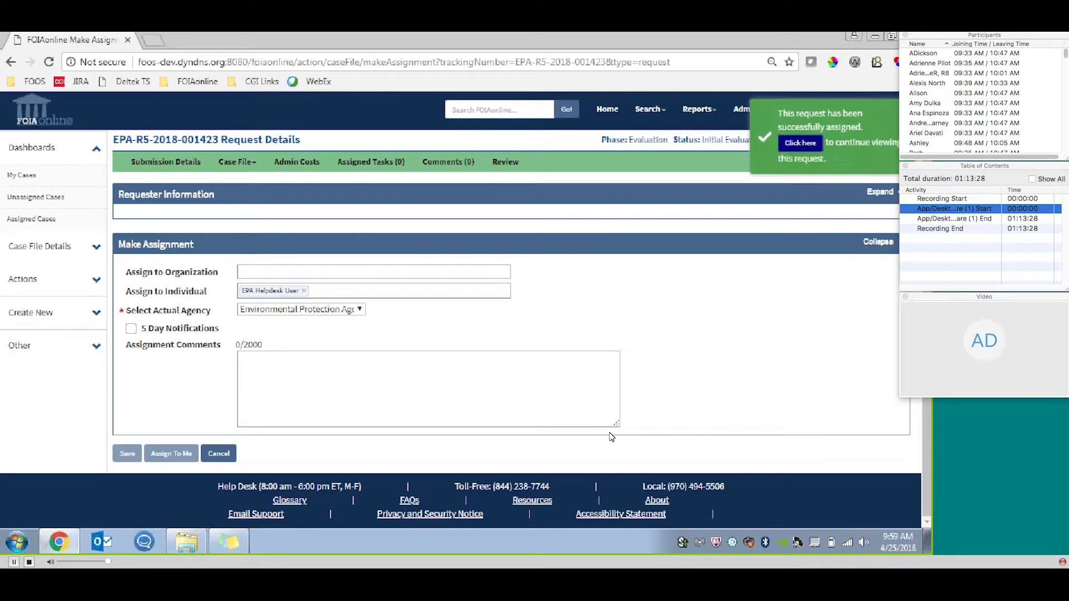
click(815, 143)
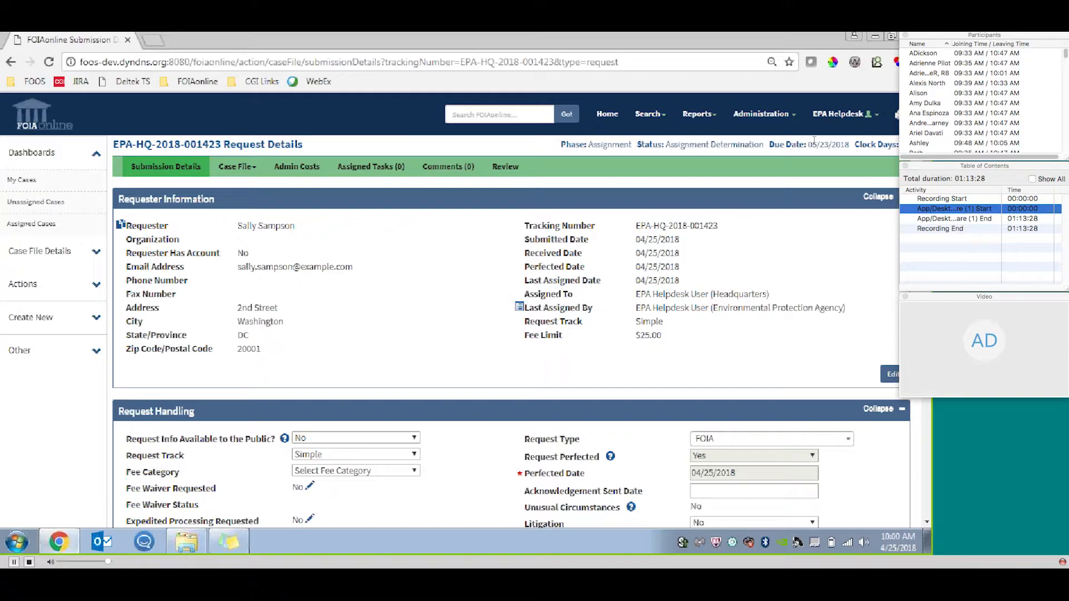
Create a new correspondence for the case and set its type to Correspondence to Requester.
click(91, 299)
click(95, 291)
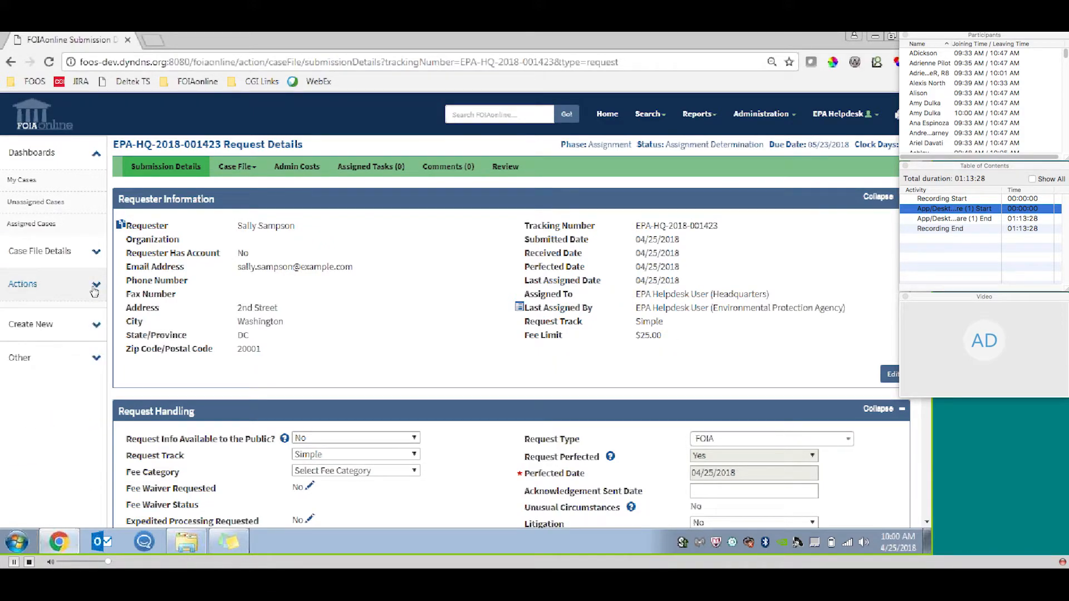
click(81, 322)
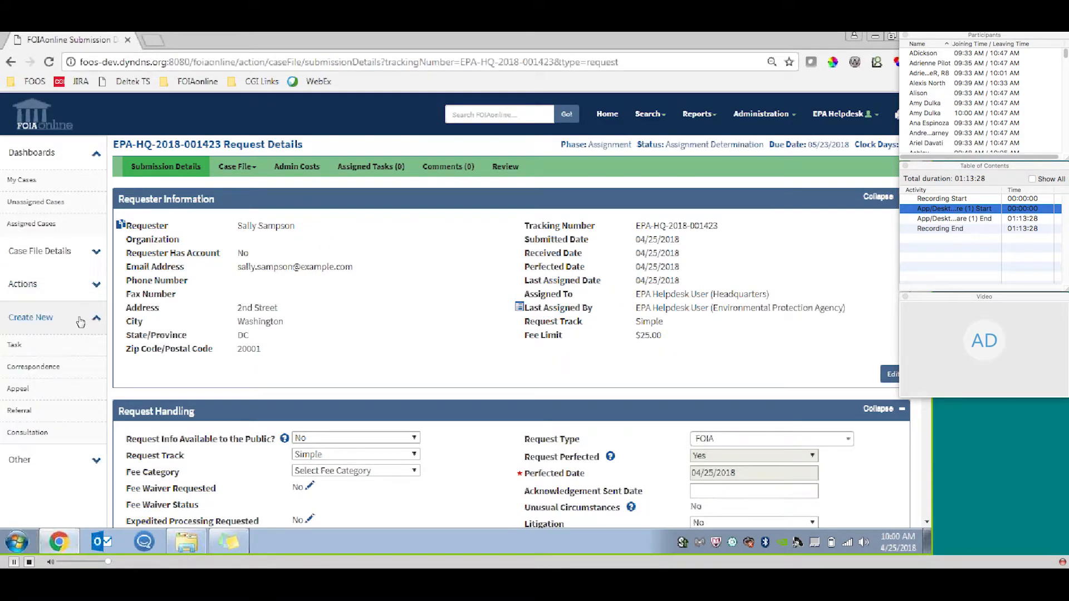
click(61, 372)
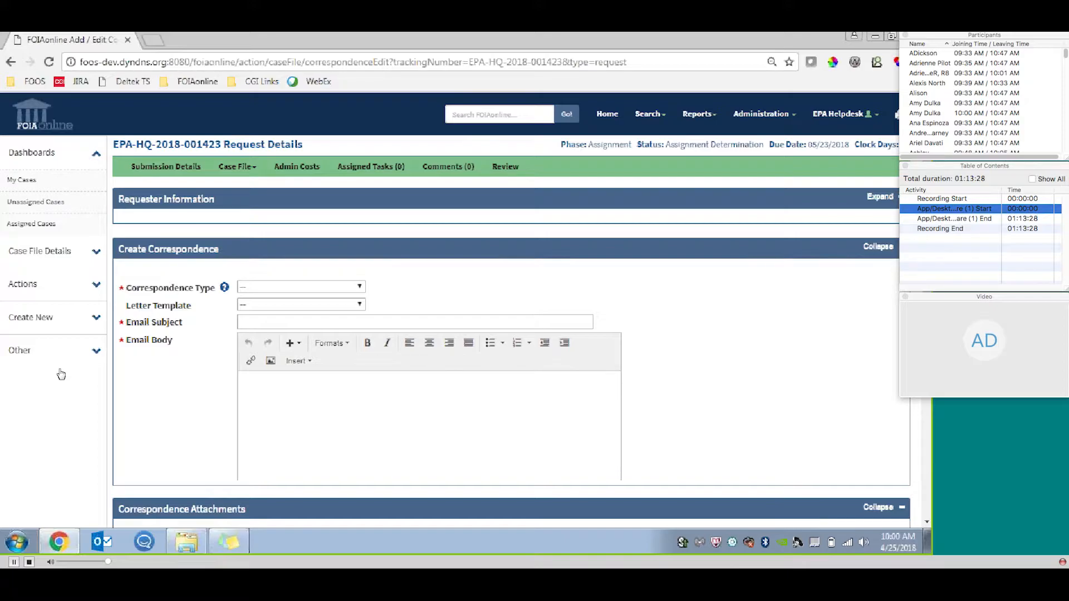
click(339, 287)
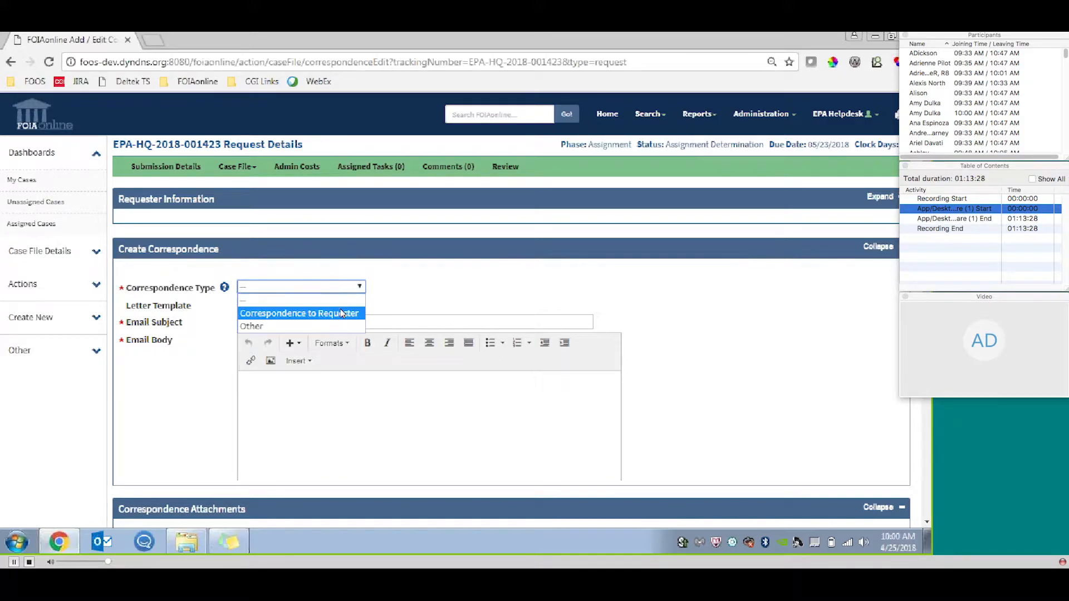
click(344, 312)
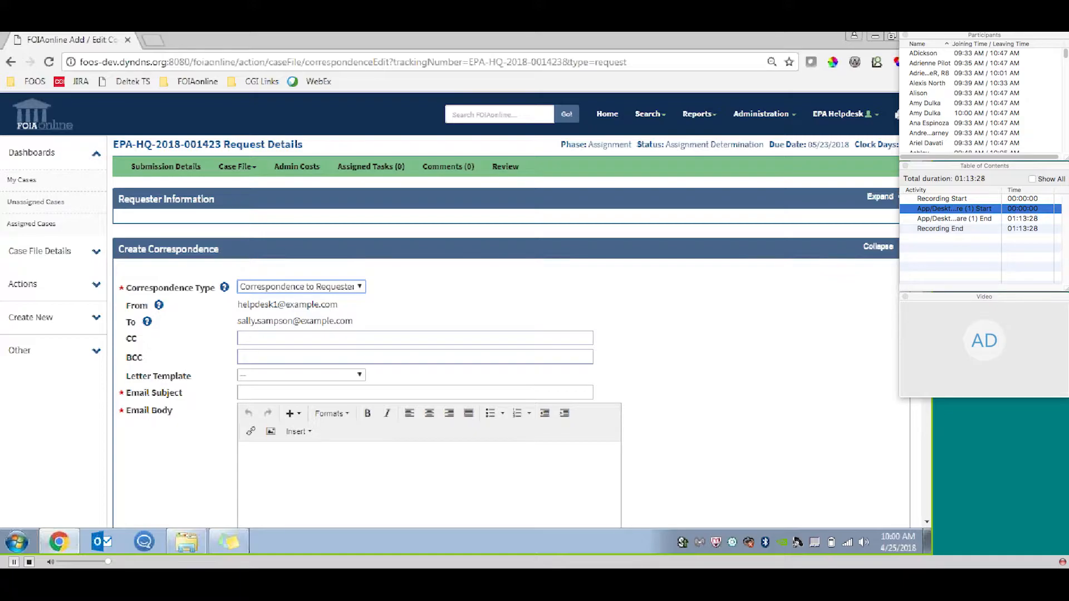
Add two CC recipients, picking one suggested e-mail address and entering the second address in full.
scroll(254, 197, down, 3)
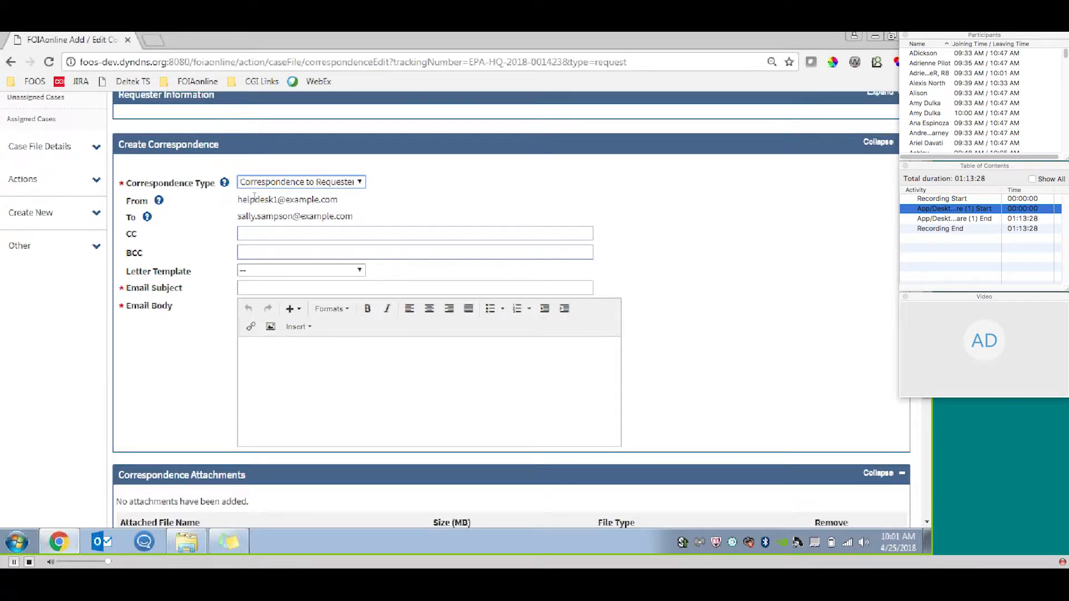
click(253, 230)
text(nave)
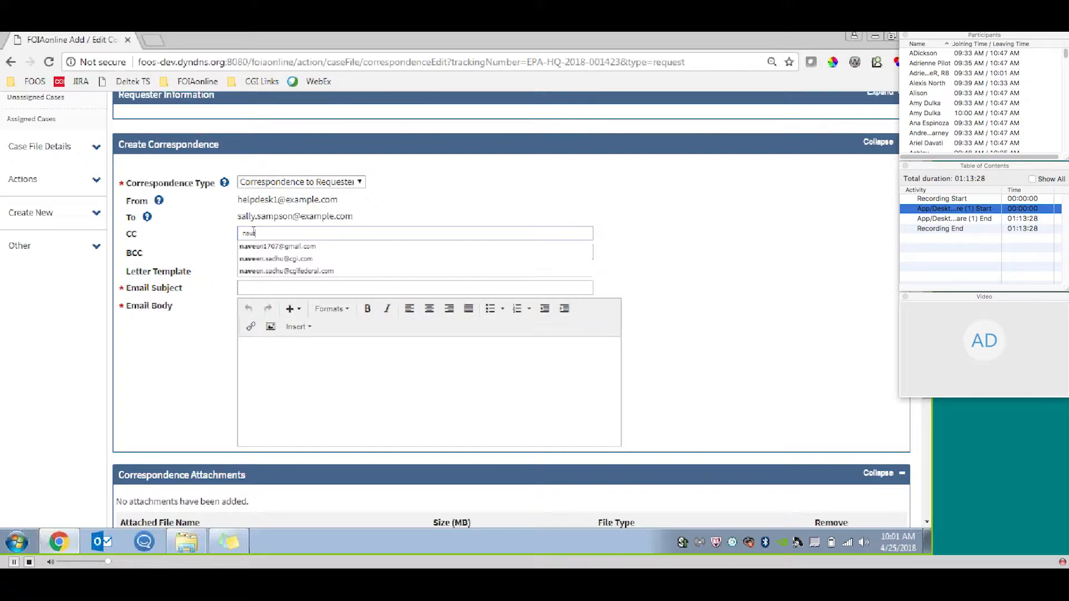
click(301, 271)
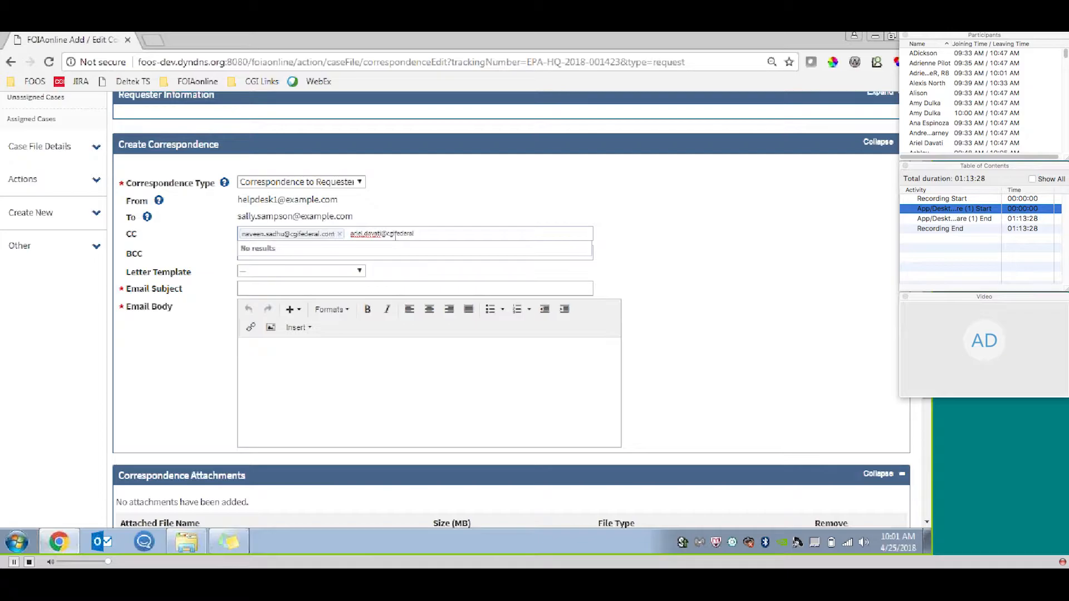
key(Return)
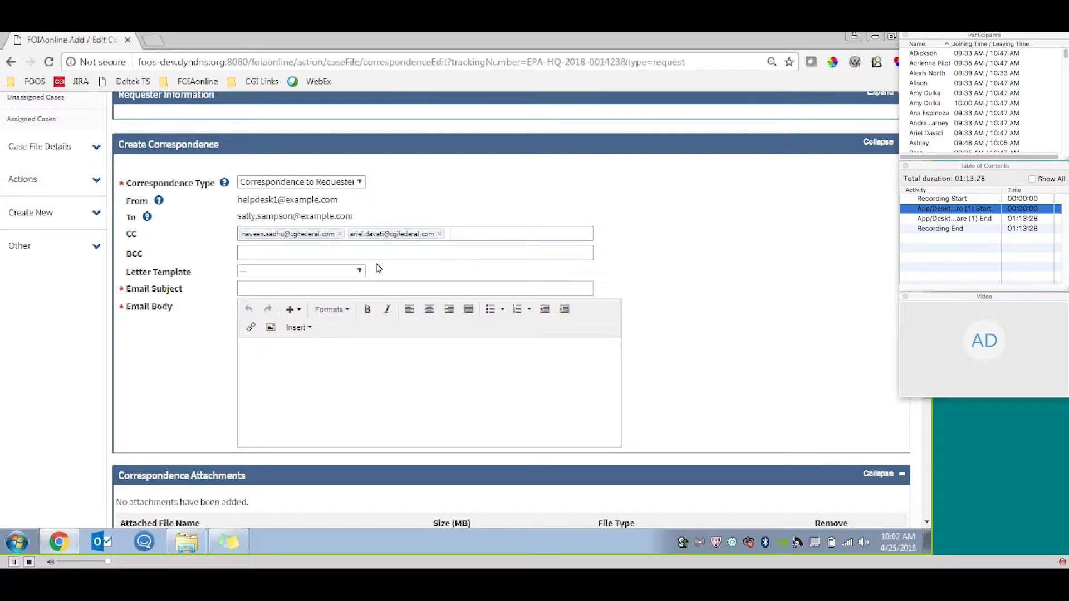
Apply the Request Clarification letter template and set the email subject to Test.
click(357, 272)
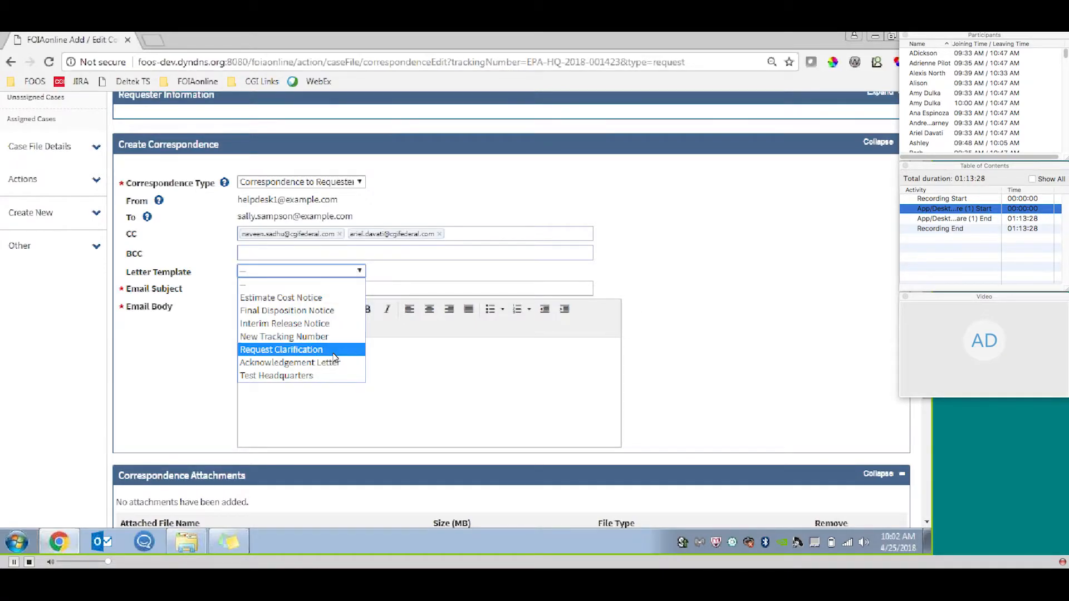
click(281, 350)
click(283, 288)
text(Test)
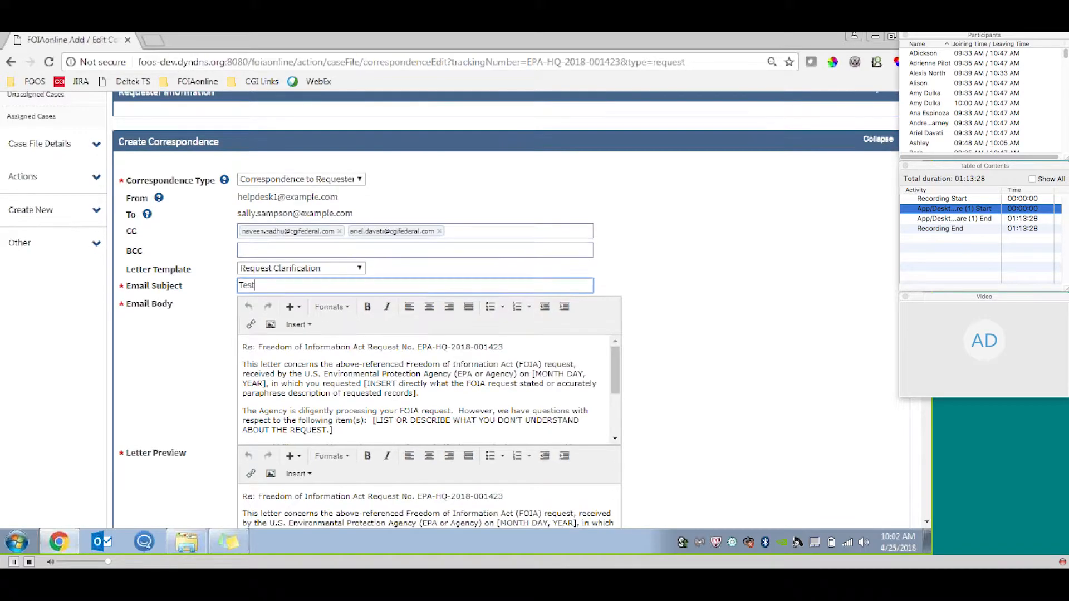
Save the correspondence and review the case's lists of requester and other correspondence.
scroll(243, 382, down, 3)
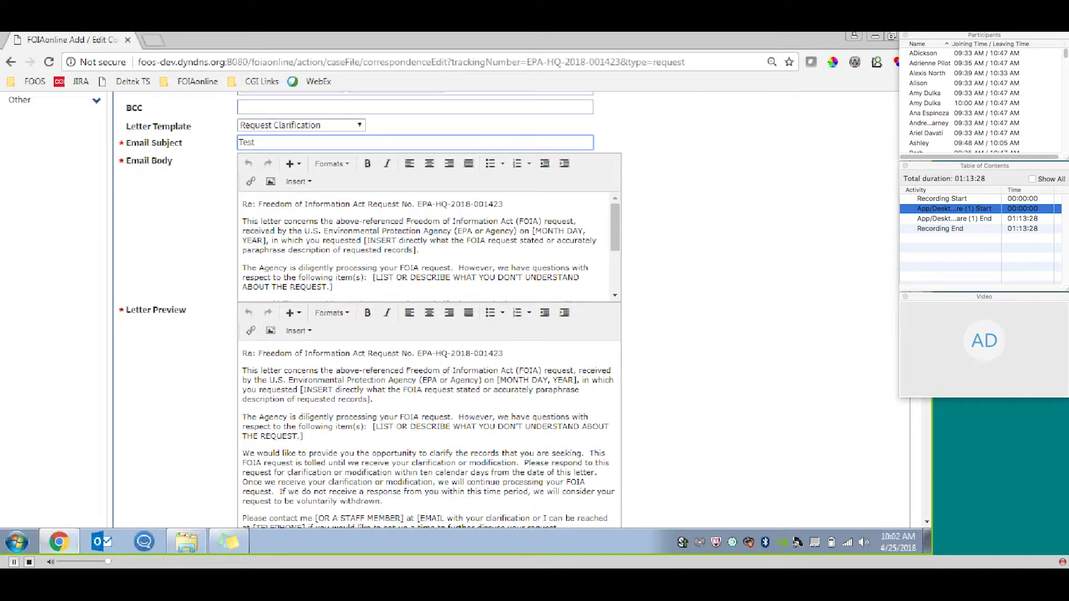
scroll(248, 252, down, 7)
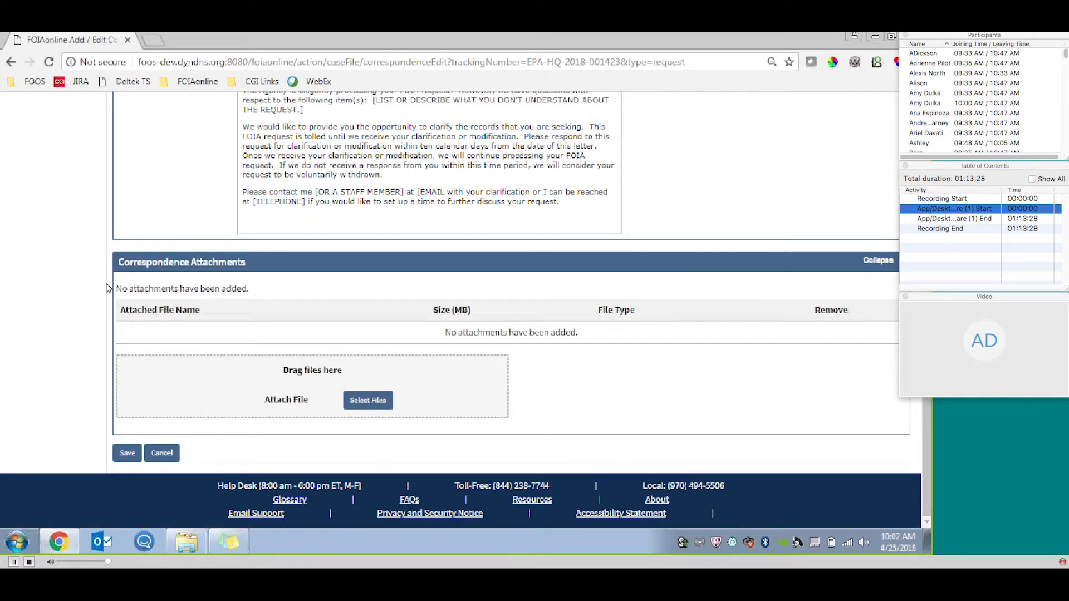
click(128, 452)
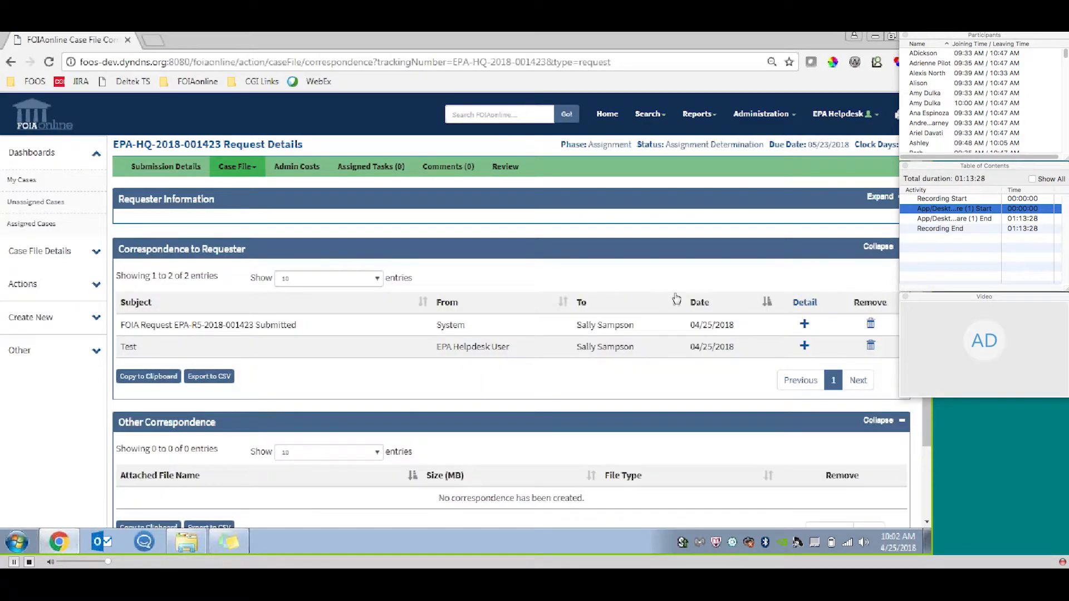
drag(927, 250, 927, 263)
scroll(267, 225, down, 3)
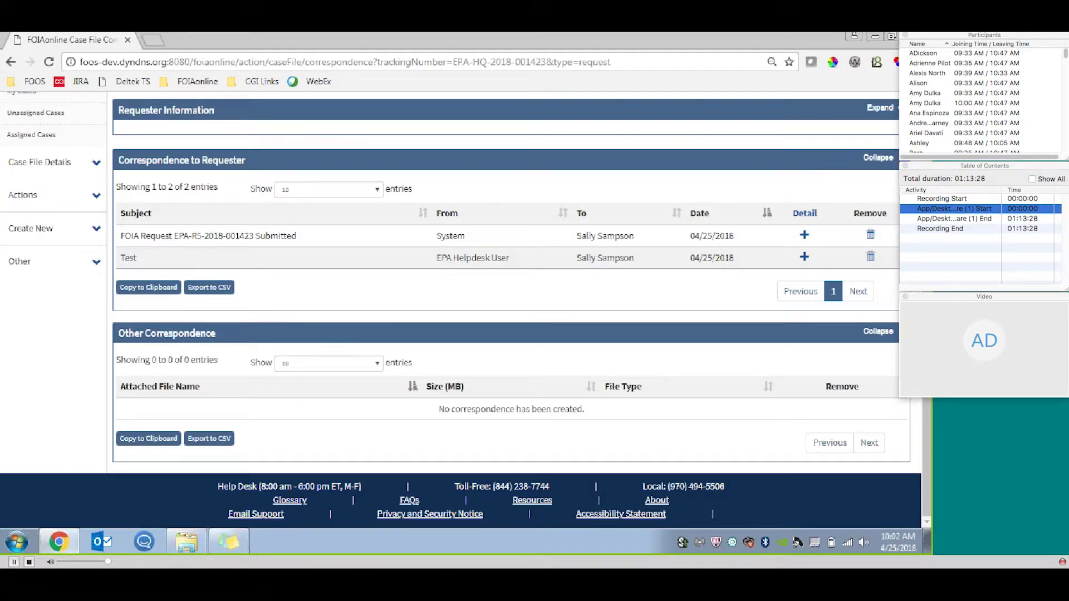
scroll(927, 456, up, 1)
scroll(466, 309, up, 1)
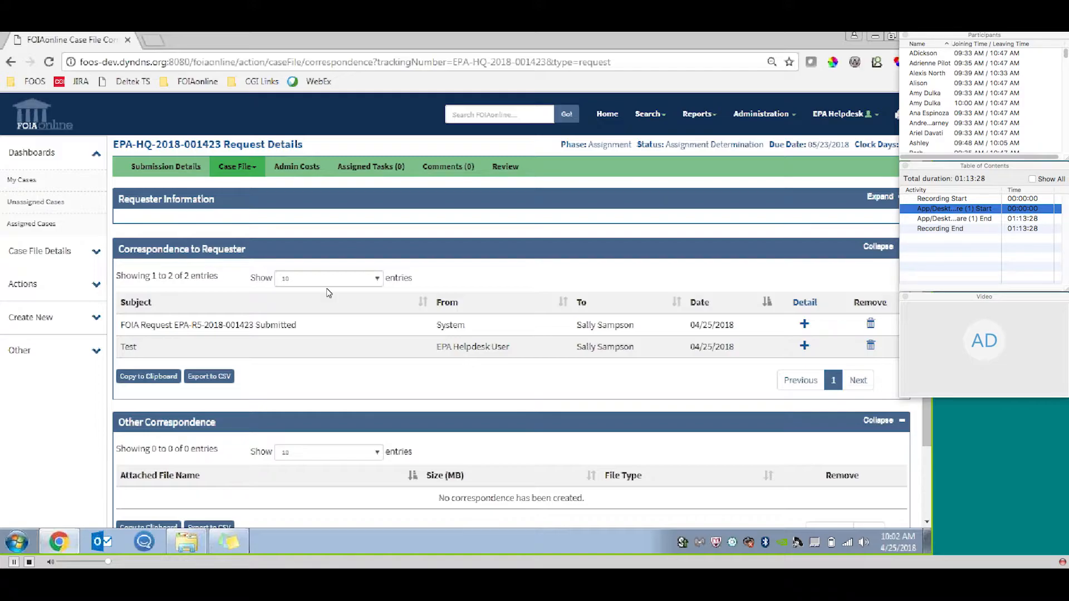
Add Agency Internal Consultation.docx and Agency Internal Referral.docx to the case's responsive records upload.
click(77, 294)
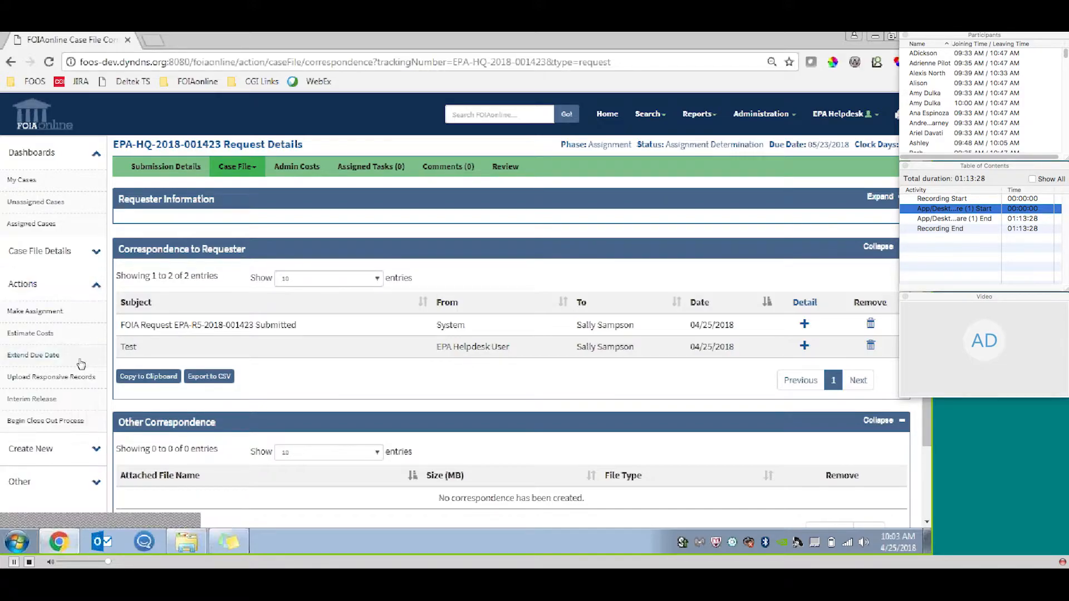
click(77, 376)
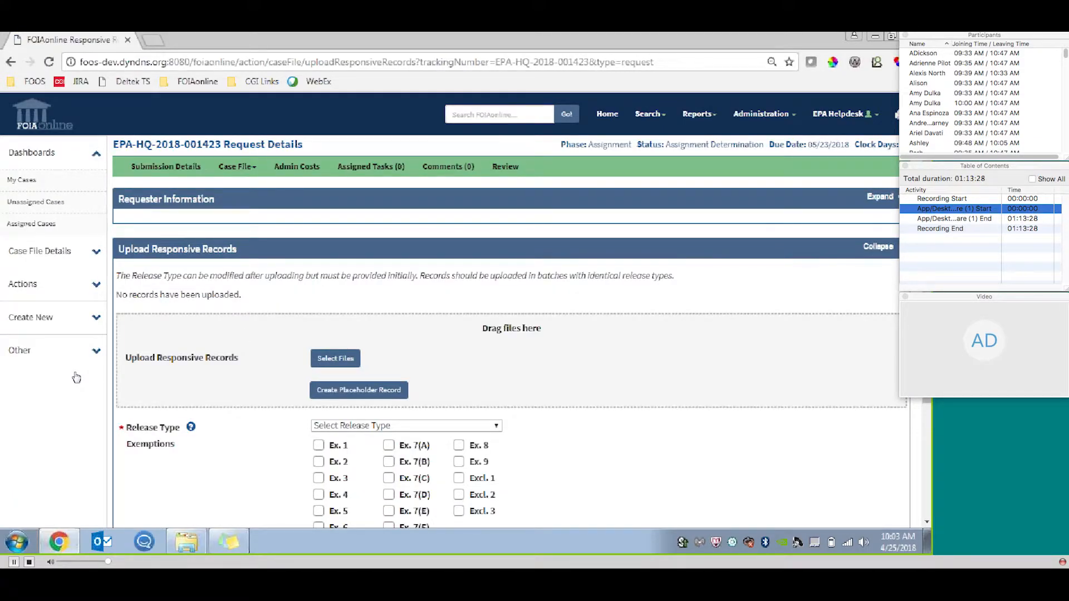
click(335, 358)
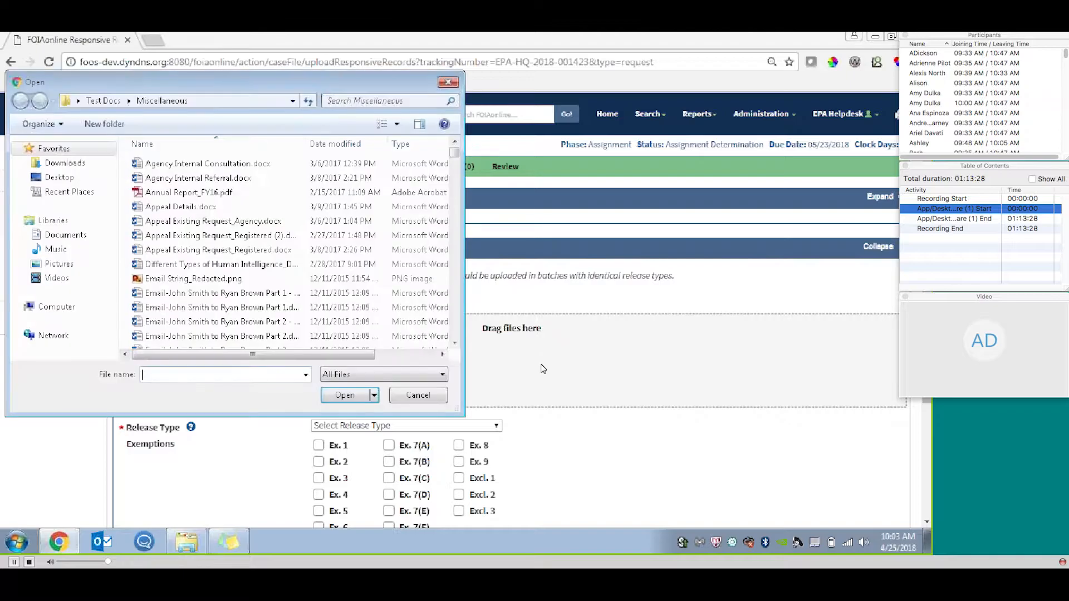
click(241, 165)
shift+click(240, 178)
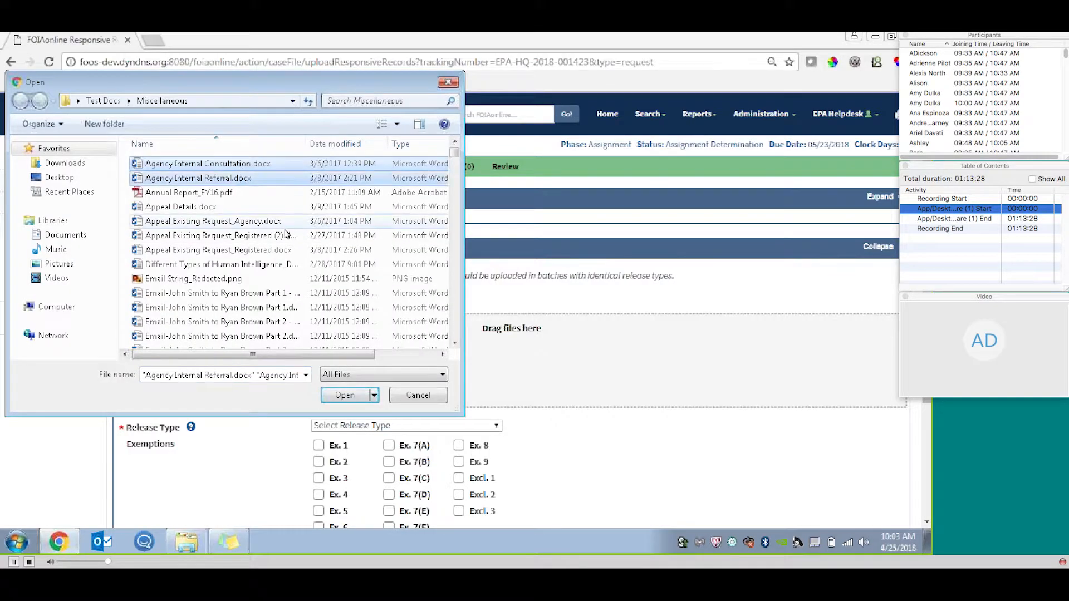
click(353, 400)
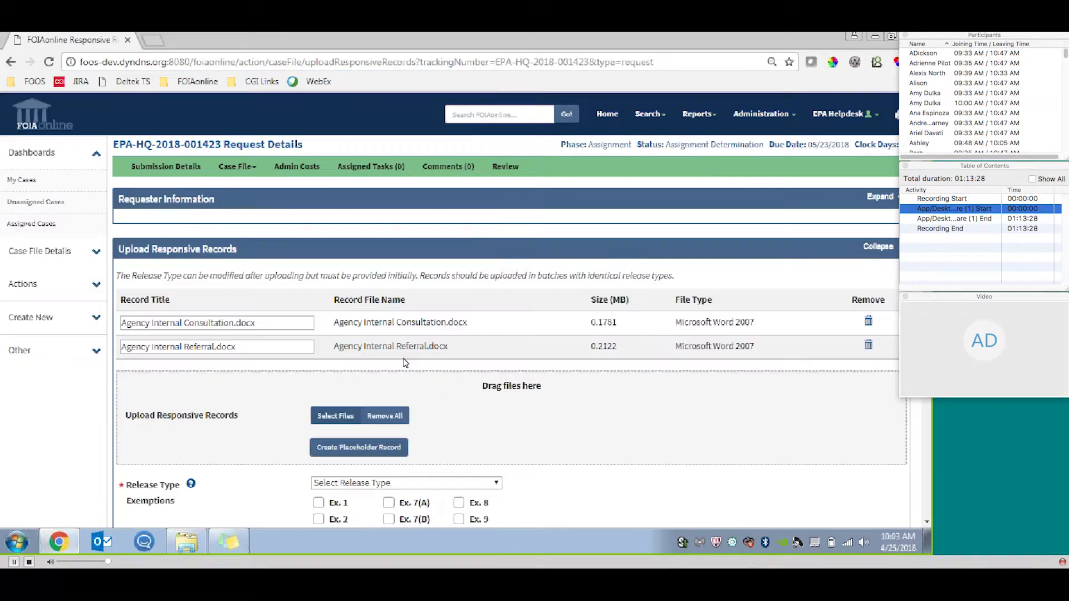
Create a placeholder record and title it CD to be Sent.
click(378, 455)
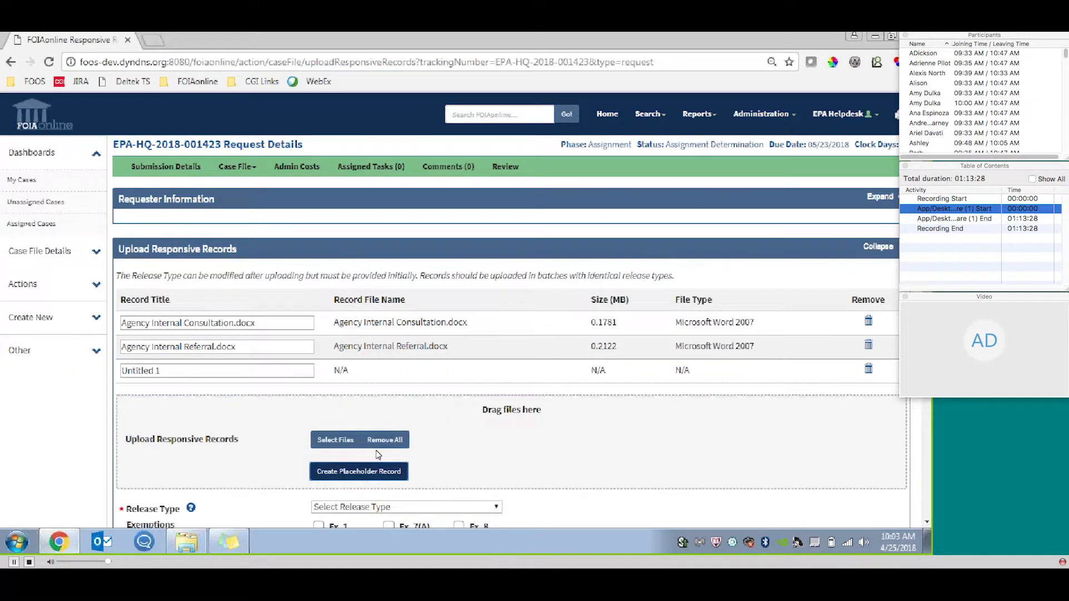
triple_click(172, 372)
text(CD)
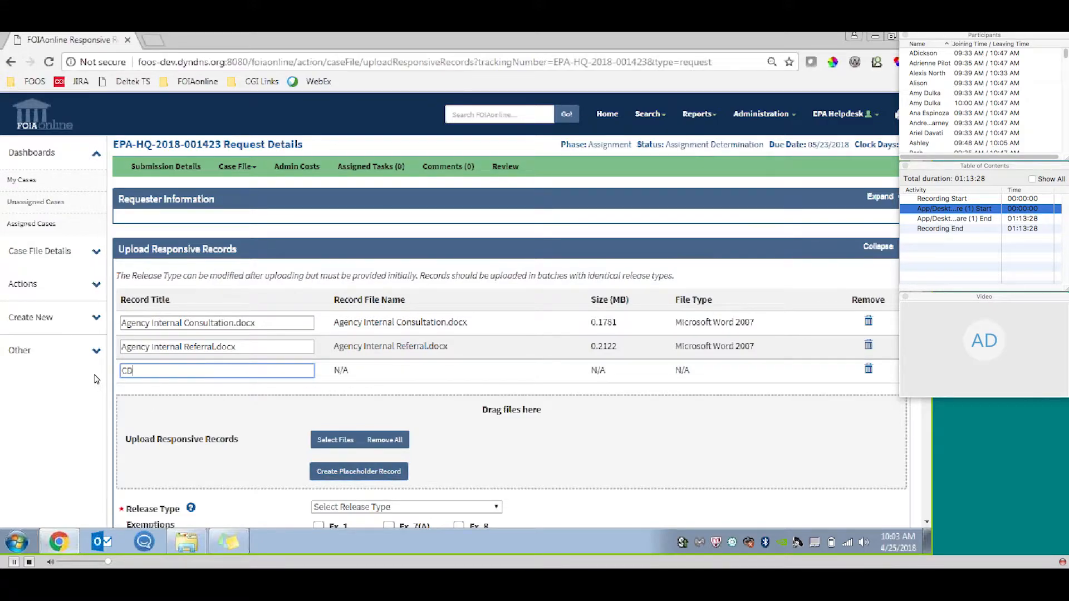
text( to be Sent)
Select exemptions Ex. 3 and Ex. 5 to view their statute and subtype fields, and clear both again.
scroll(763, 373, down, 4)
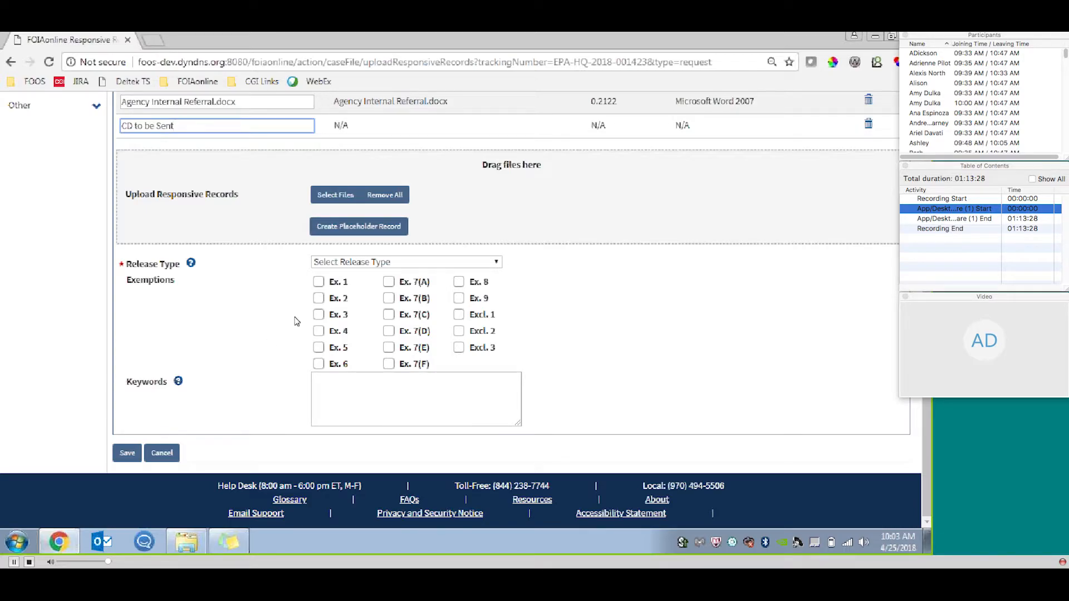
click(318, 316)
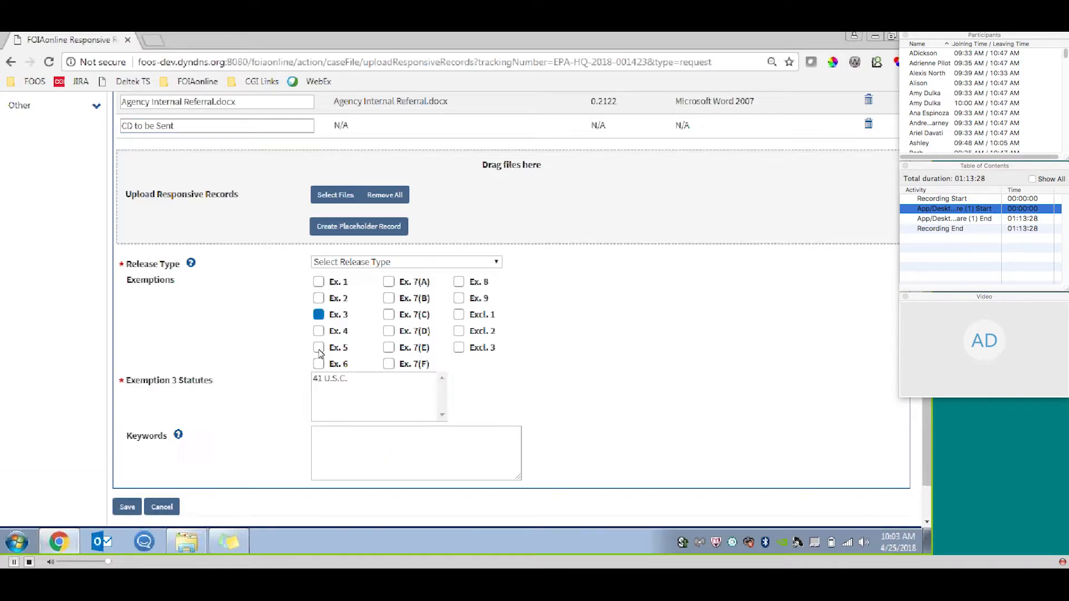
click(319, 347)
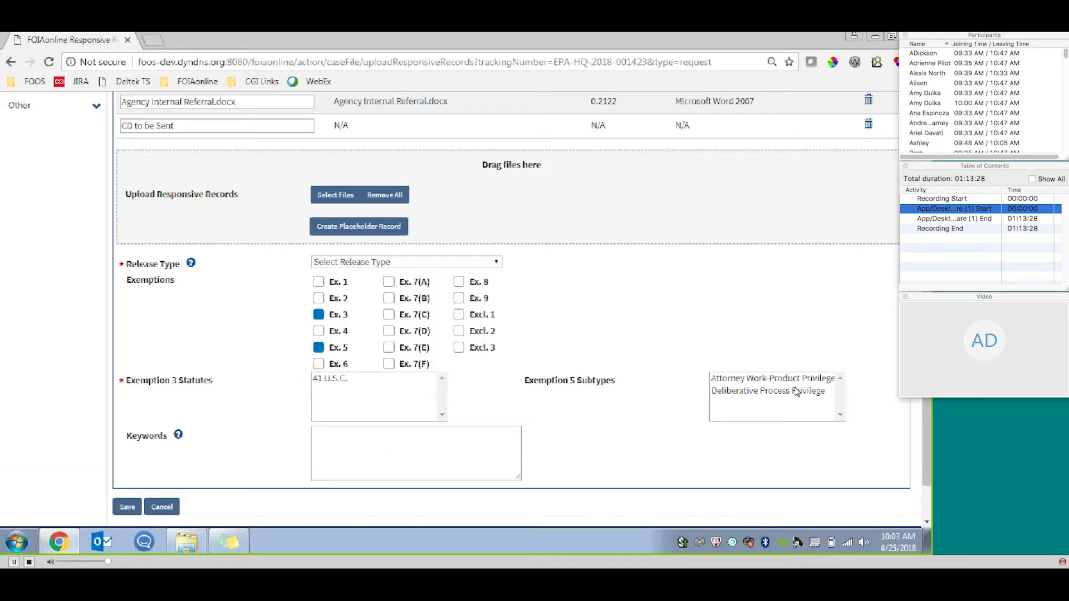
click(314, 349)
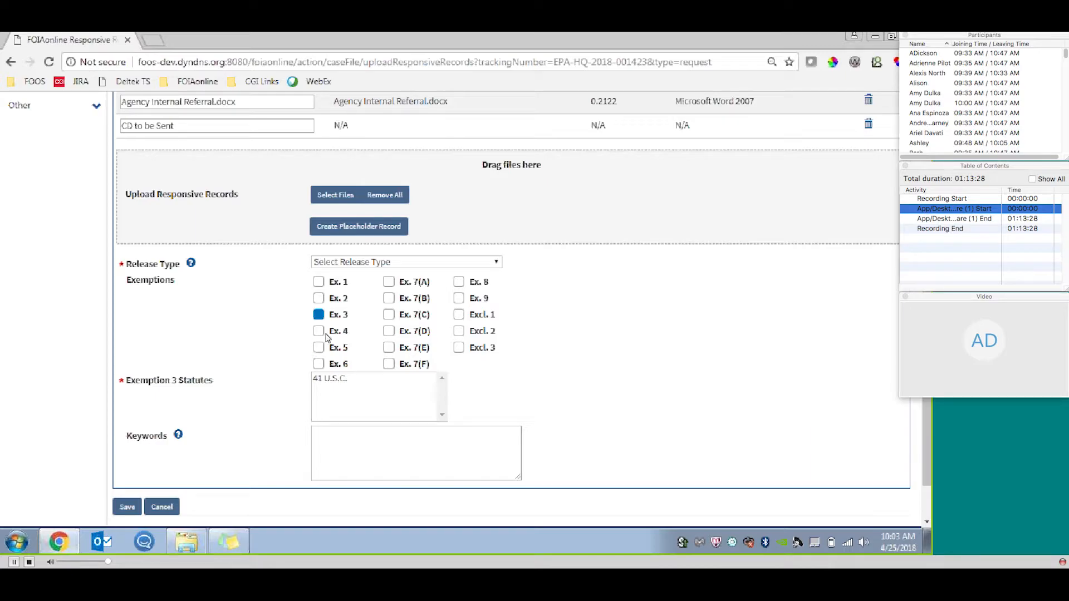
click(328, 315)
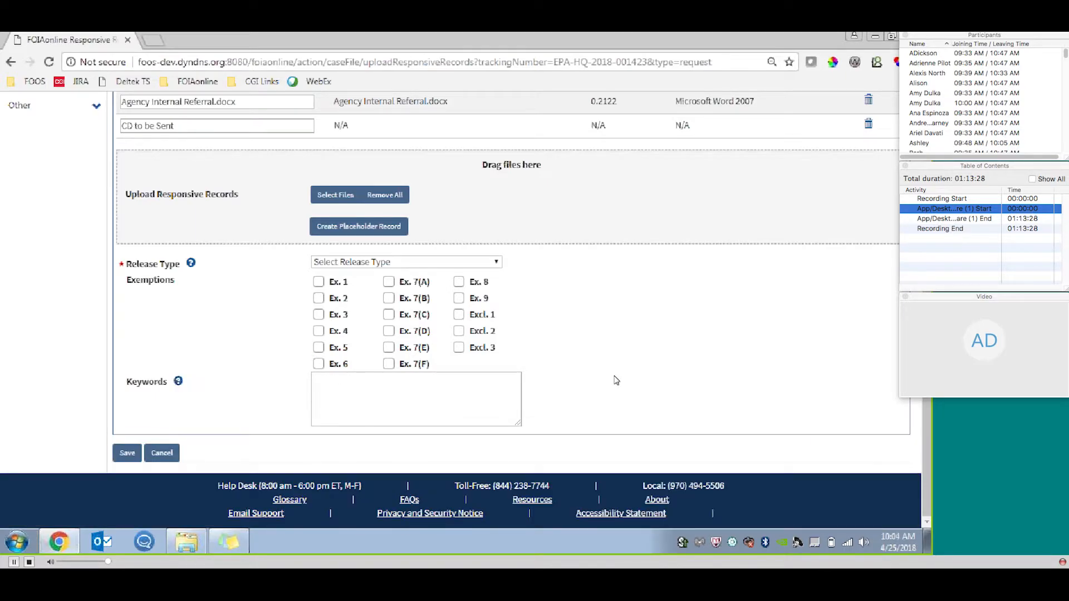
Set the release type to UU - Unredacted - Unreleasable and save the responsive records.
click(493, 261)
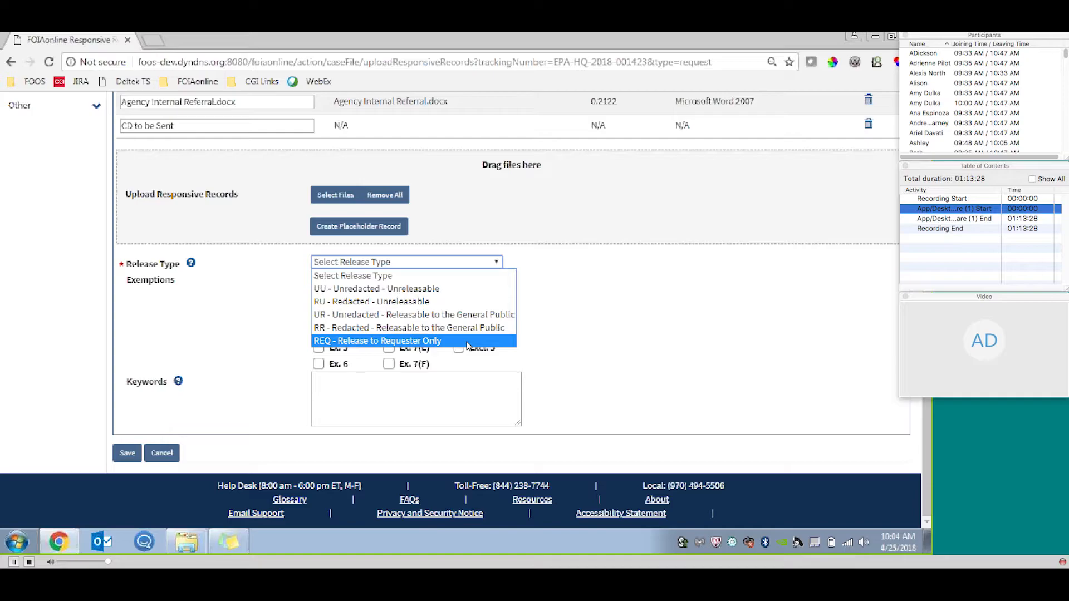
click(437, 289)
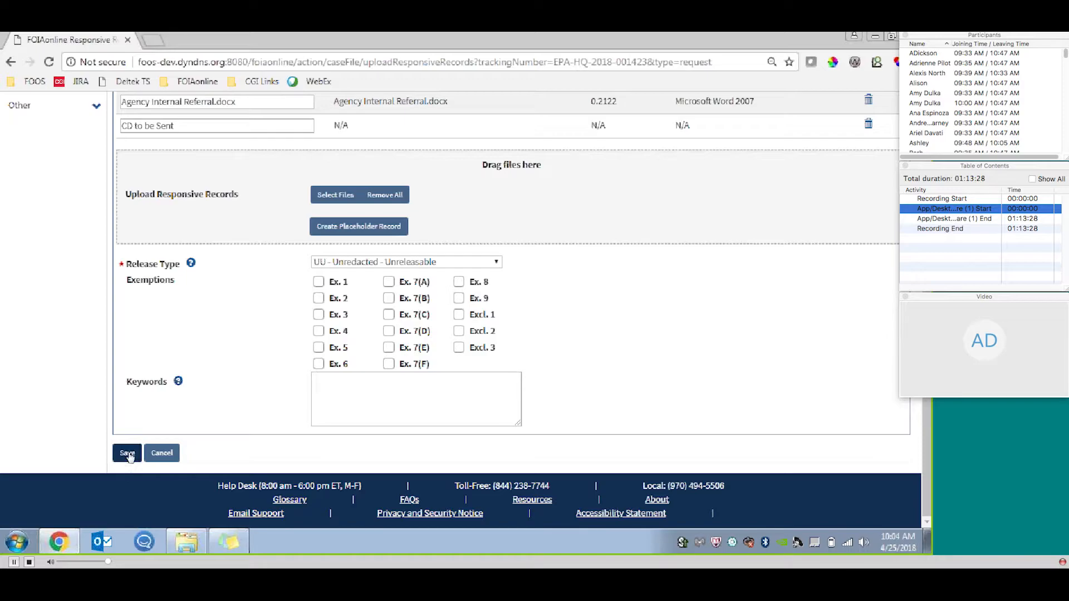
click(130, 453)
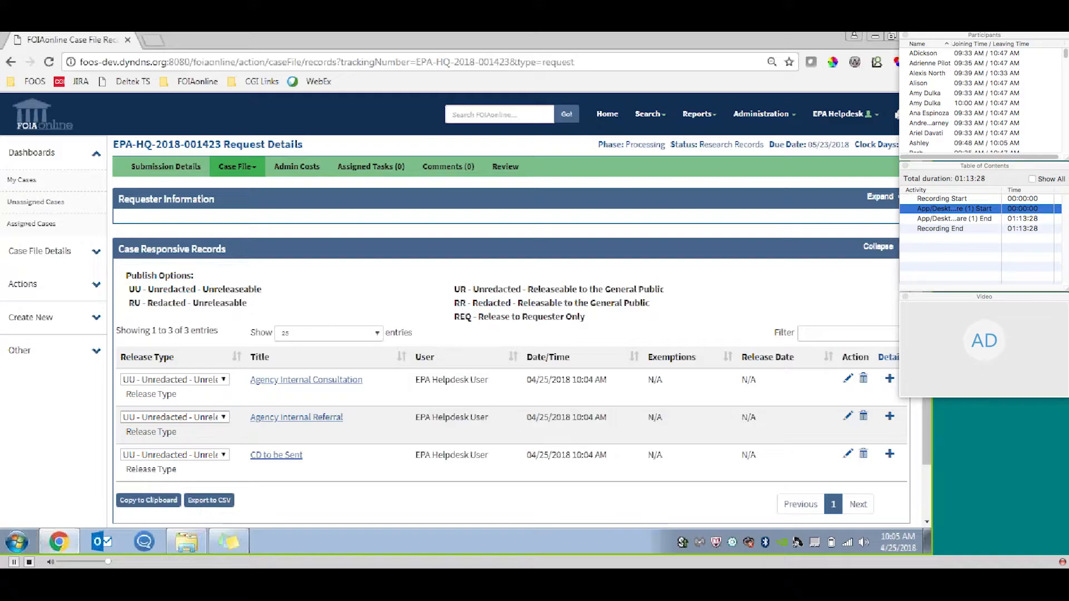
Change the release type of the CD to be Sent record to REQ - Release to Requester Only.
scroll(927, 431, down, 1)
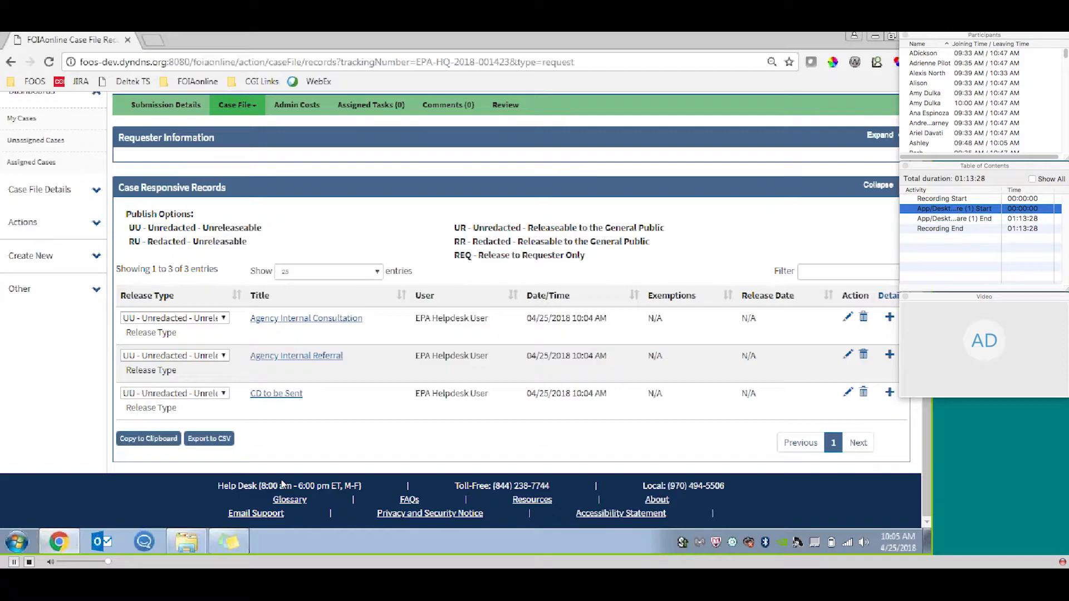
click(216, 394)
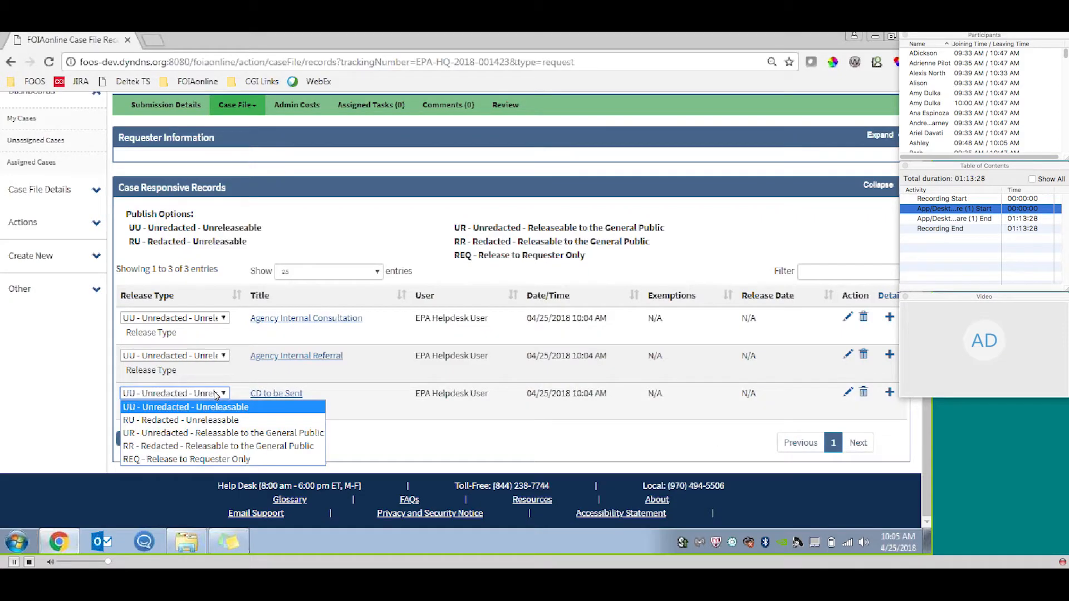
click(244, 460)
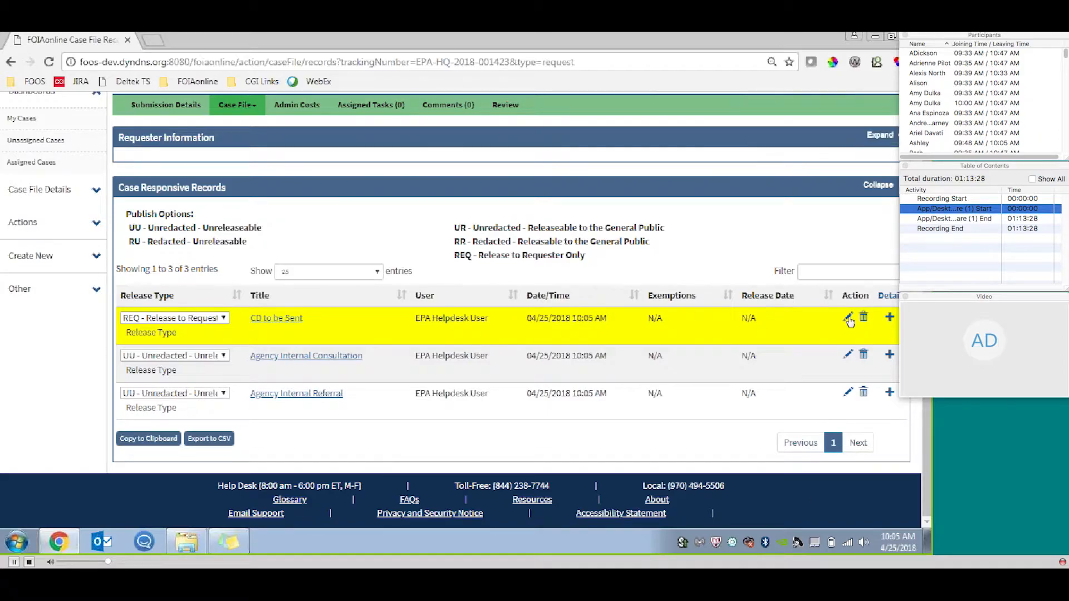
Edit the CD to be Sent responsive record to apply exemption Ex. 1, and save it.
click(847, 319)
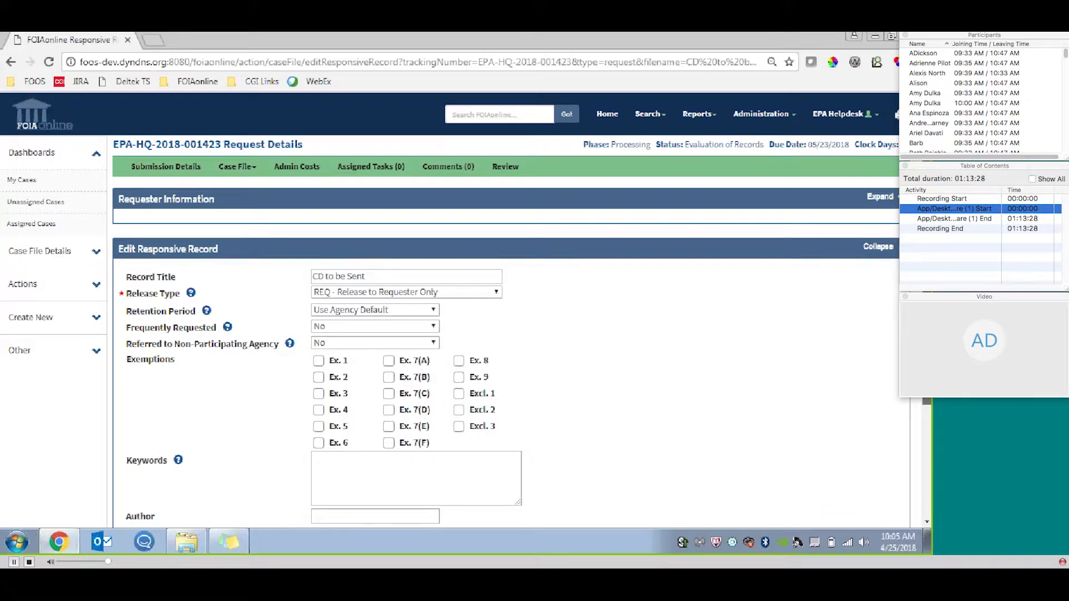
scroll(501, 334, down, 3)
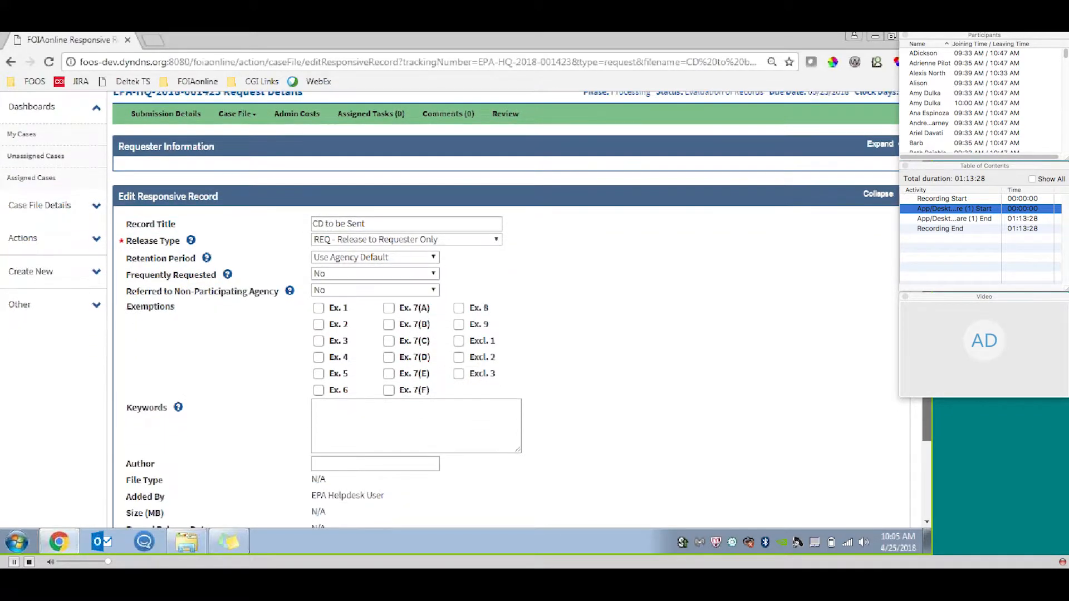
drag(927, 322, 927, 351)
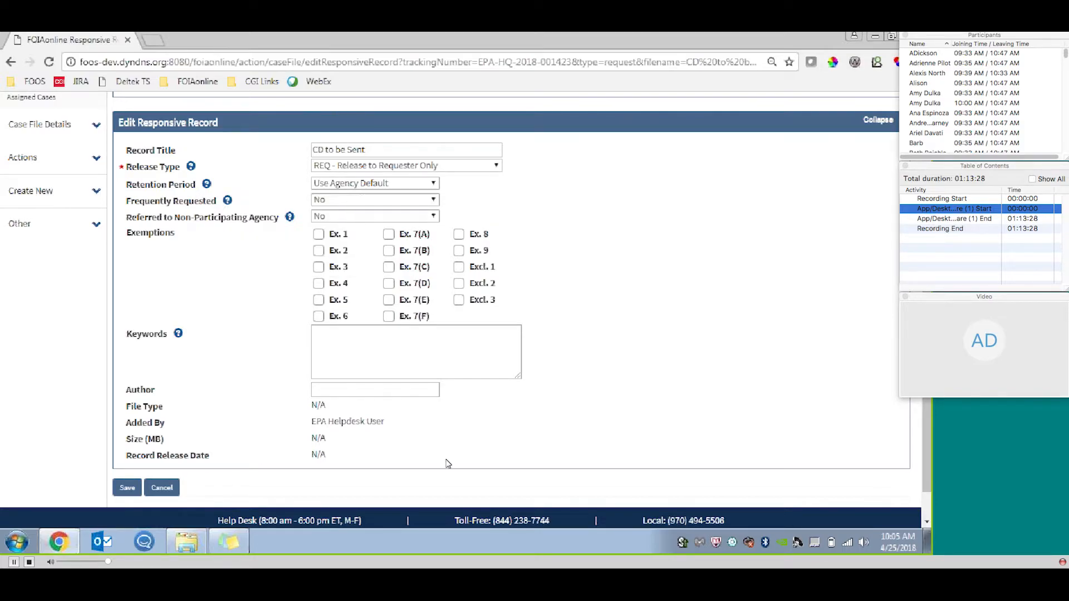
click(319, 236)
click(128, 488)
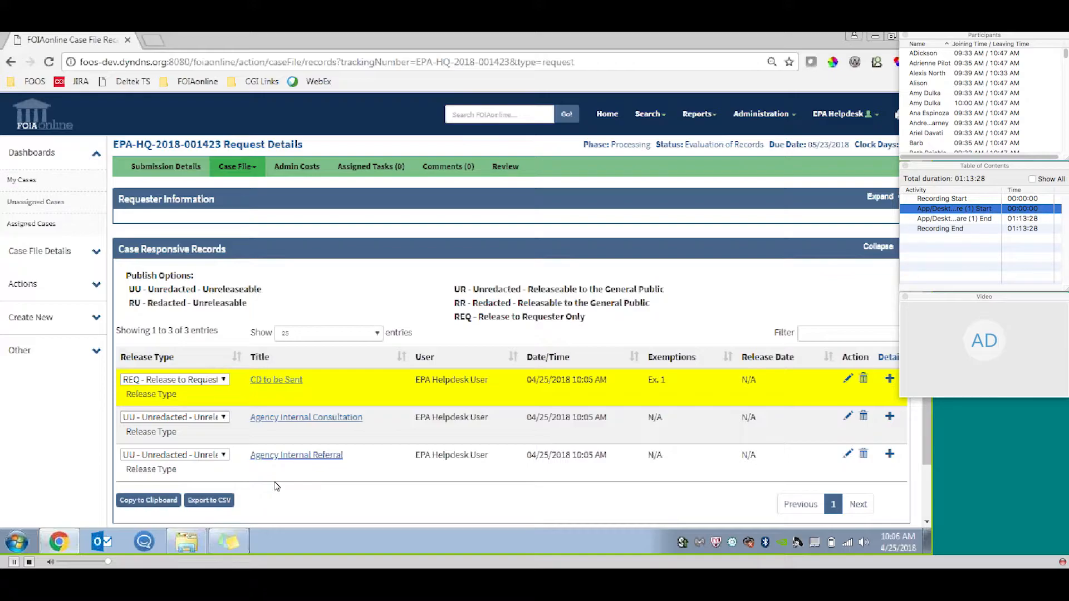
Open the Interim Release form for the case and review its letter template option and releasable records.
click(93, 296)
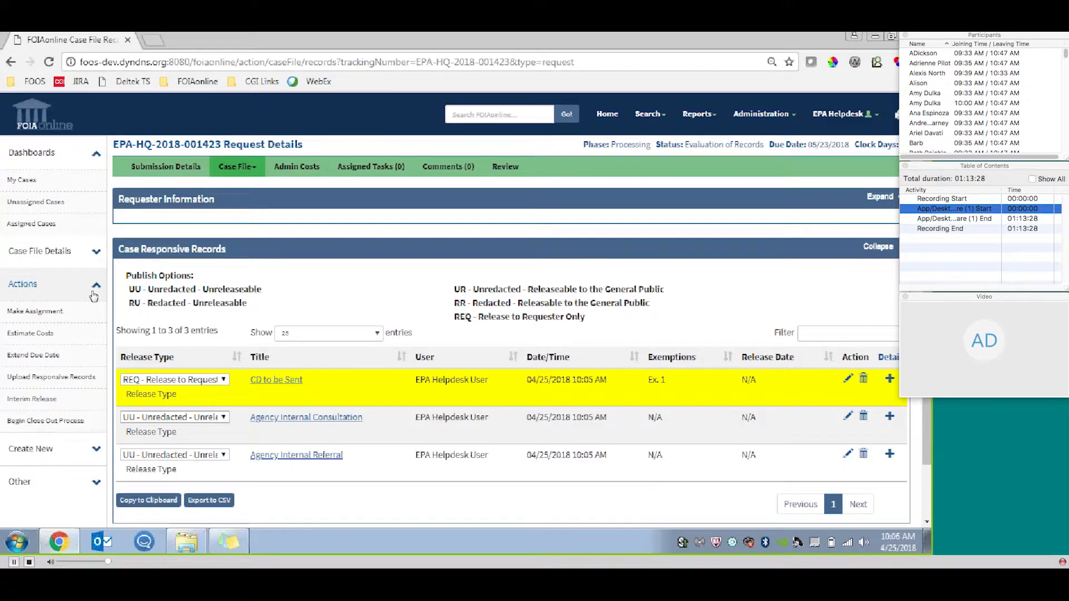
click(59, 400)
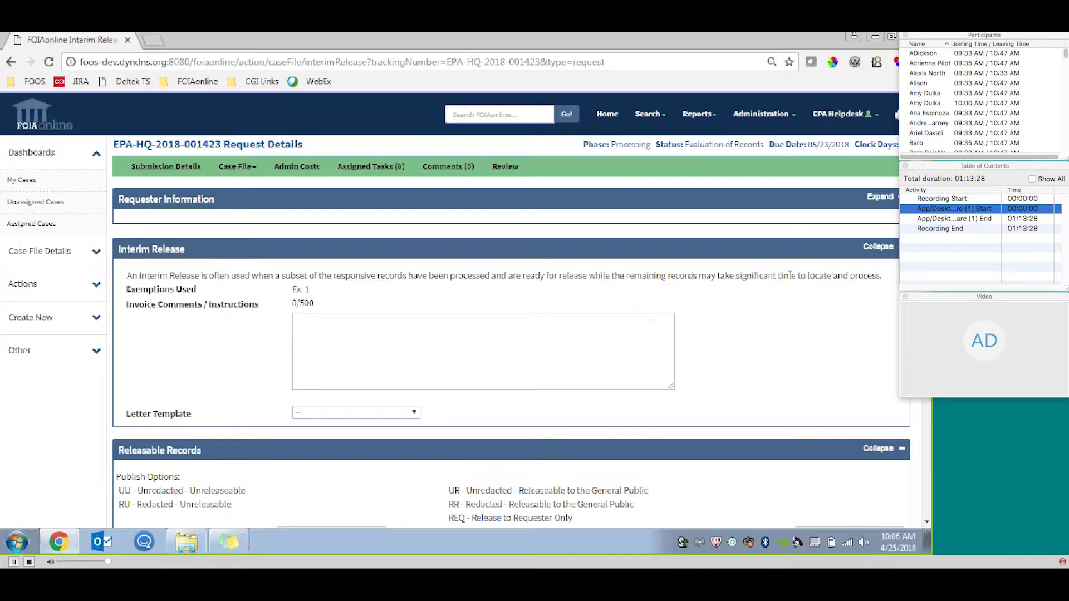
scroll(785, 276, down, 2)
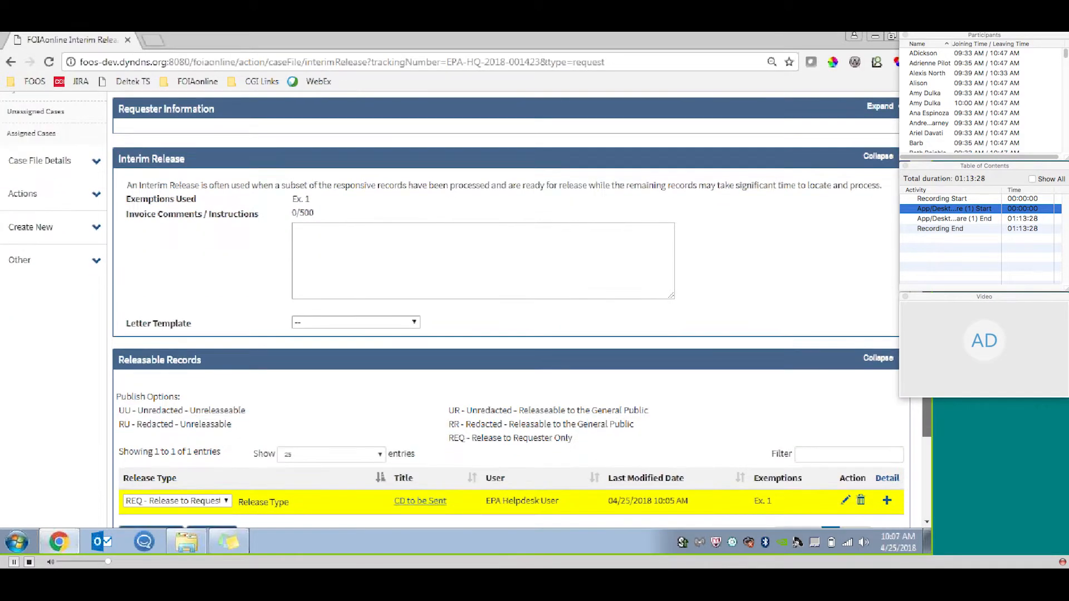
scroll(735, 362, down, 1)
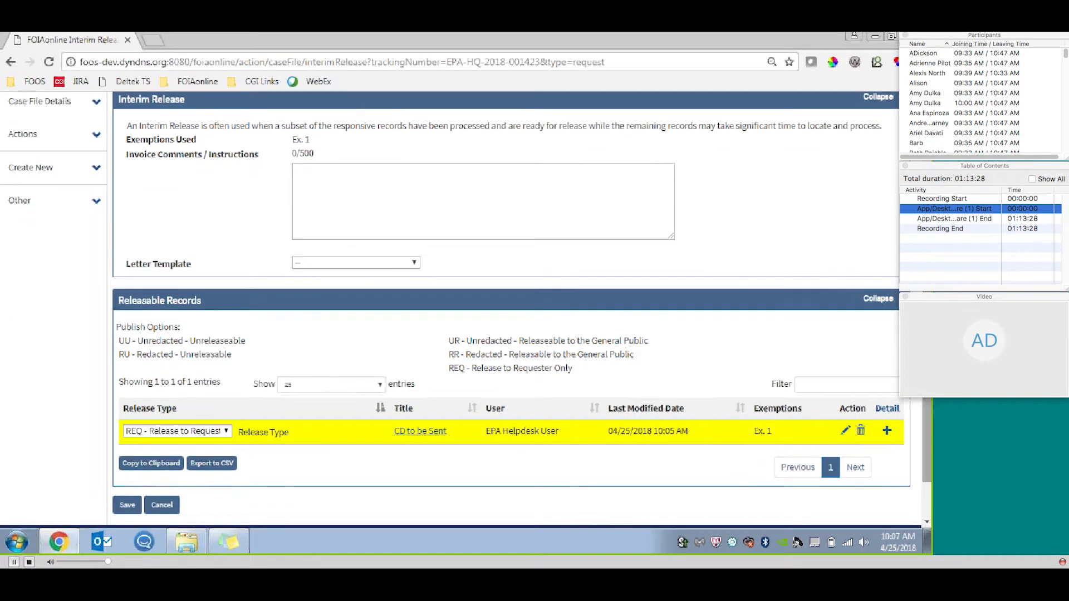
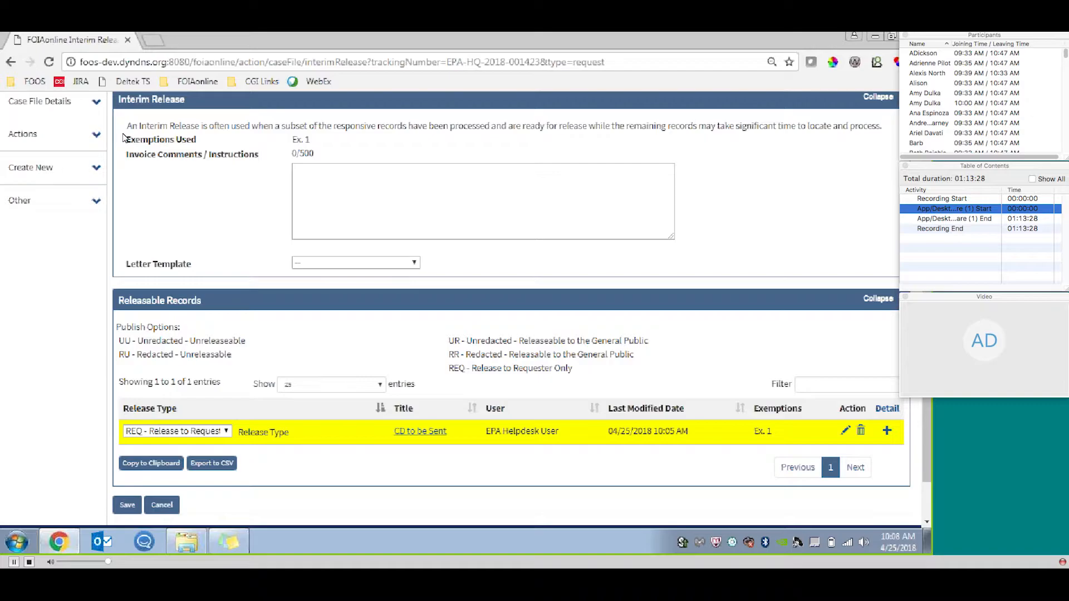
Open the case's cost estimate form and total an estimate of 1 Rate 1 search hour and 1 Rate 1 review hour.
drag(927, 406, 927, 281)
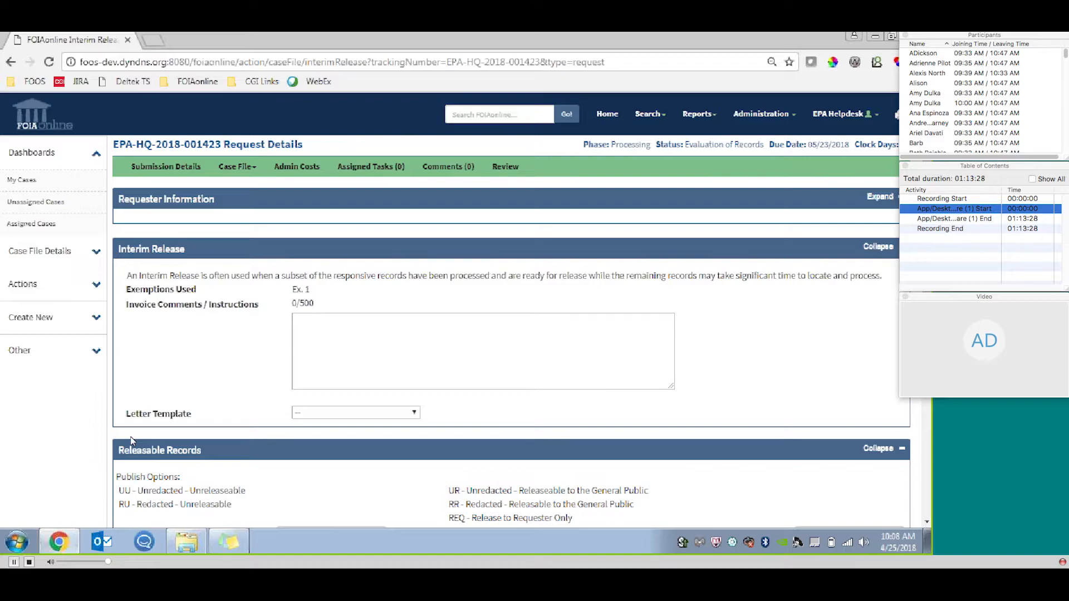
click(96, 294)
click(88, 334)
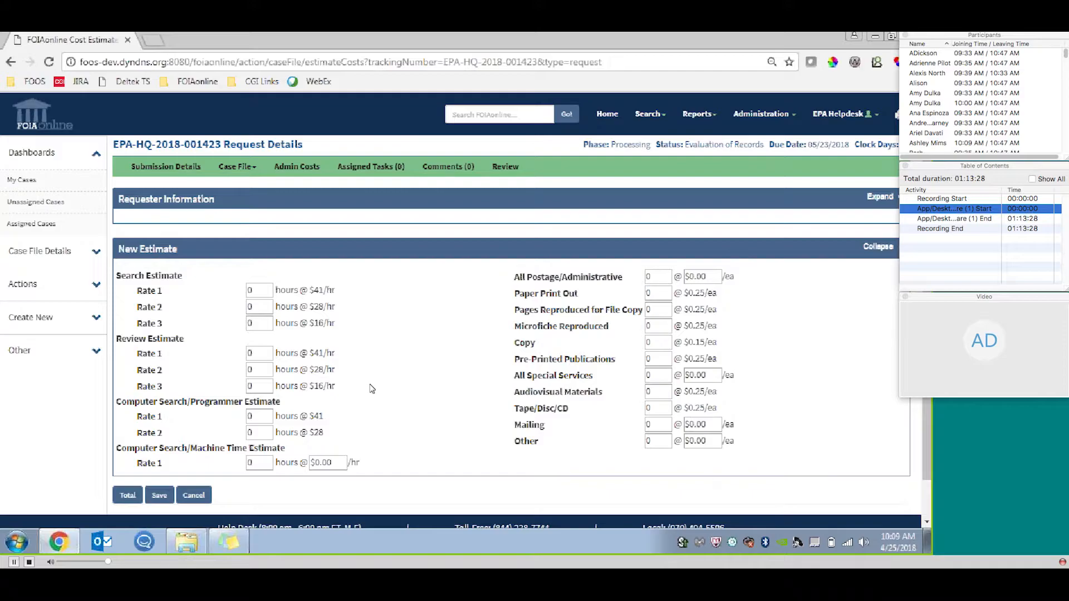
drag(258, 291, 236, 294)
text(1)
drag(255, 351, 229, 354)
text(1)
click(127, 495)
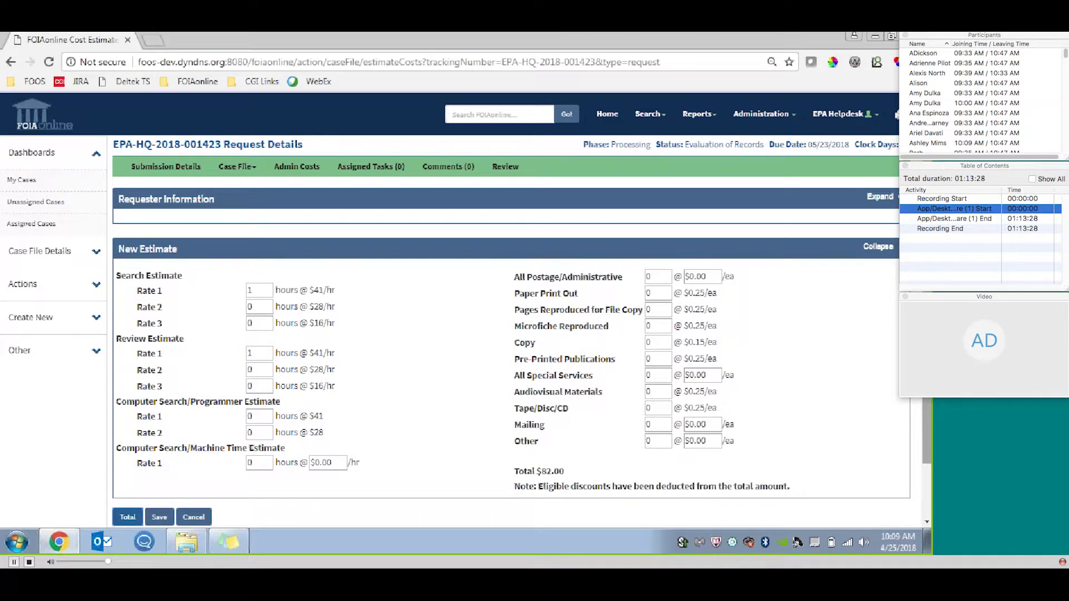
scroll(466, 310, down, 2)
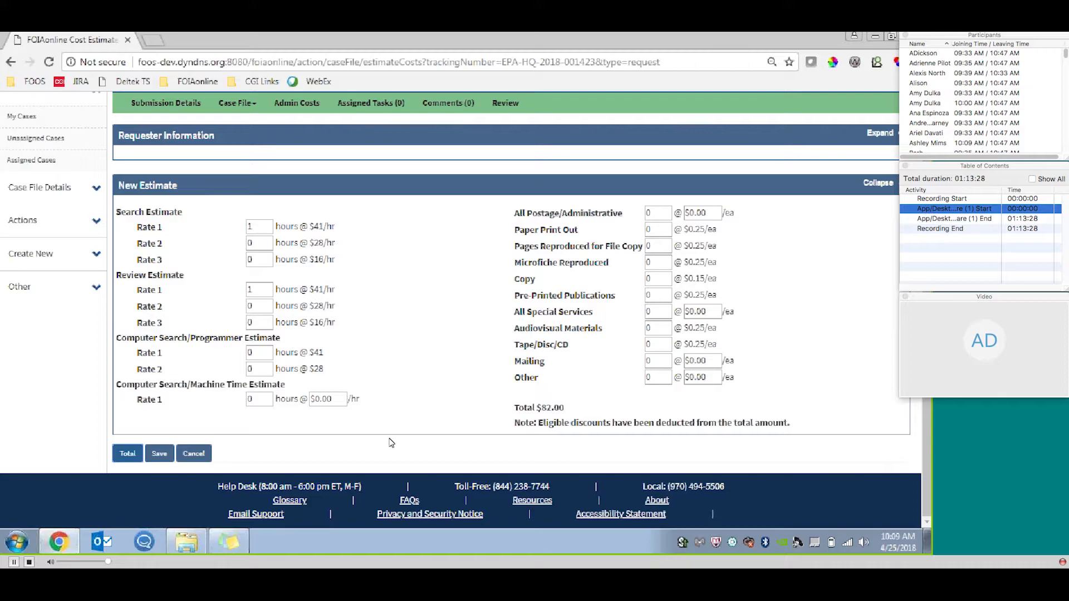
scroll(391, 442, up, 2)
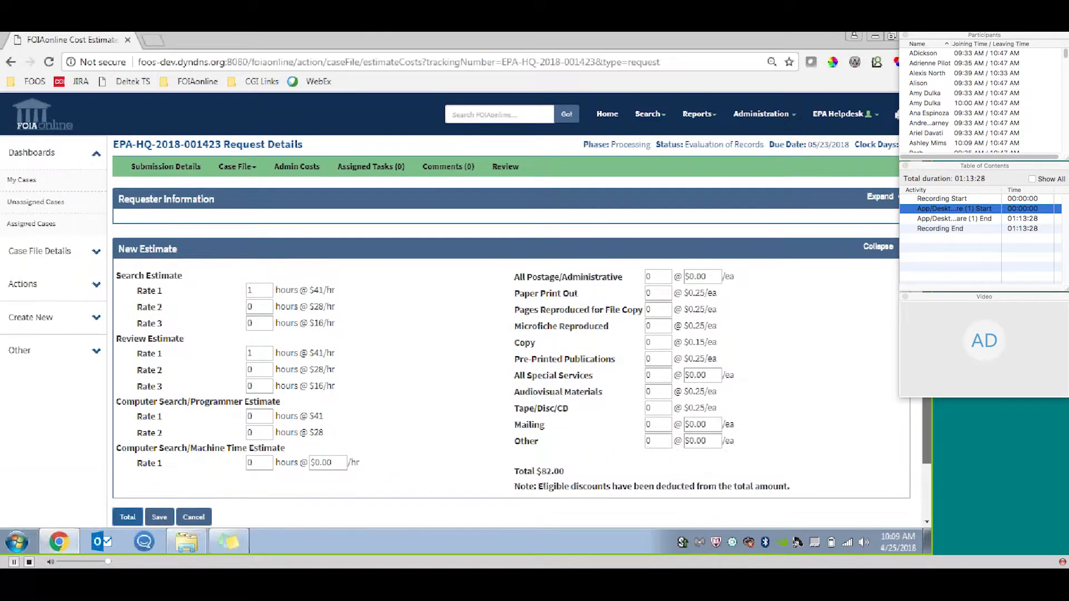
Start a new task for the case and assign it to HQ - Headquarters and EPA - Environmental Protection Agency.
click(75, 323)
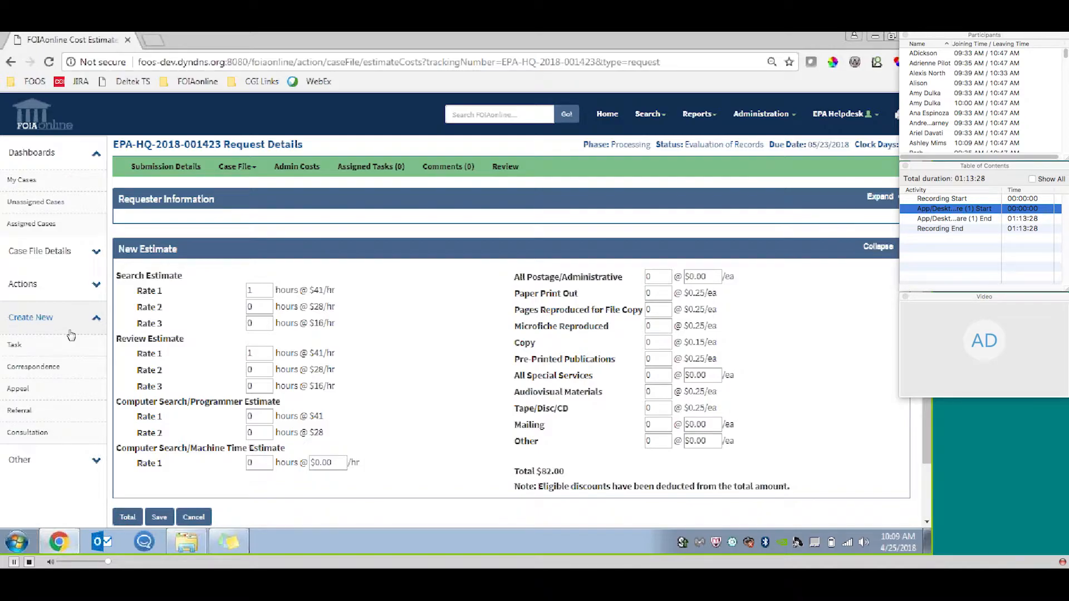
click(65, 345)
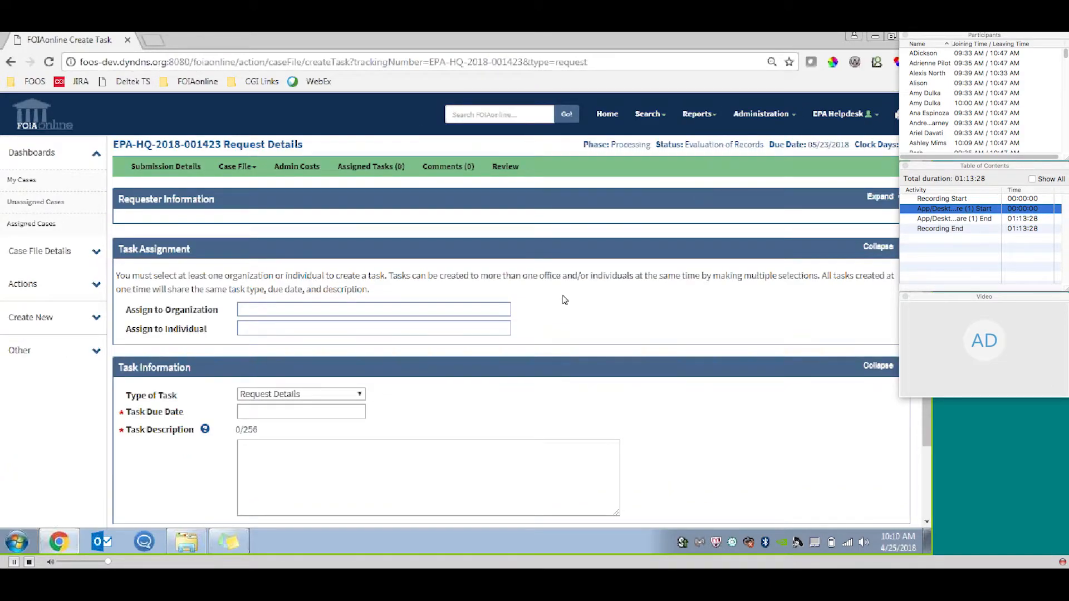
scroll(432, 267, down, 1)
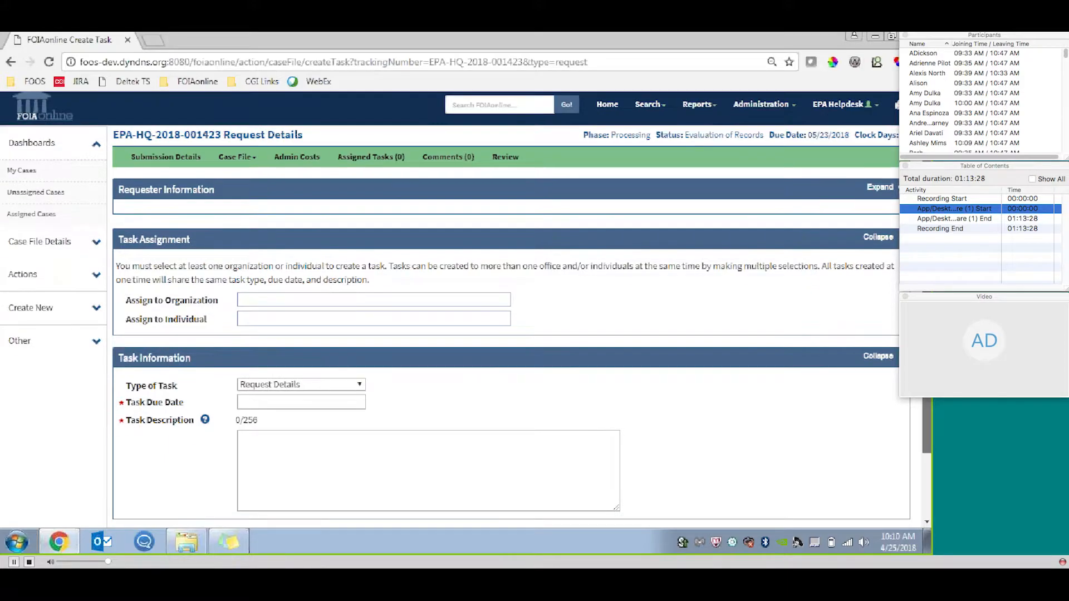
click(331, 248)
text(hq)
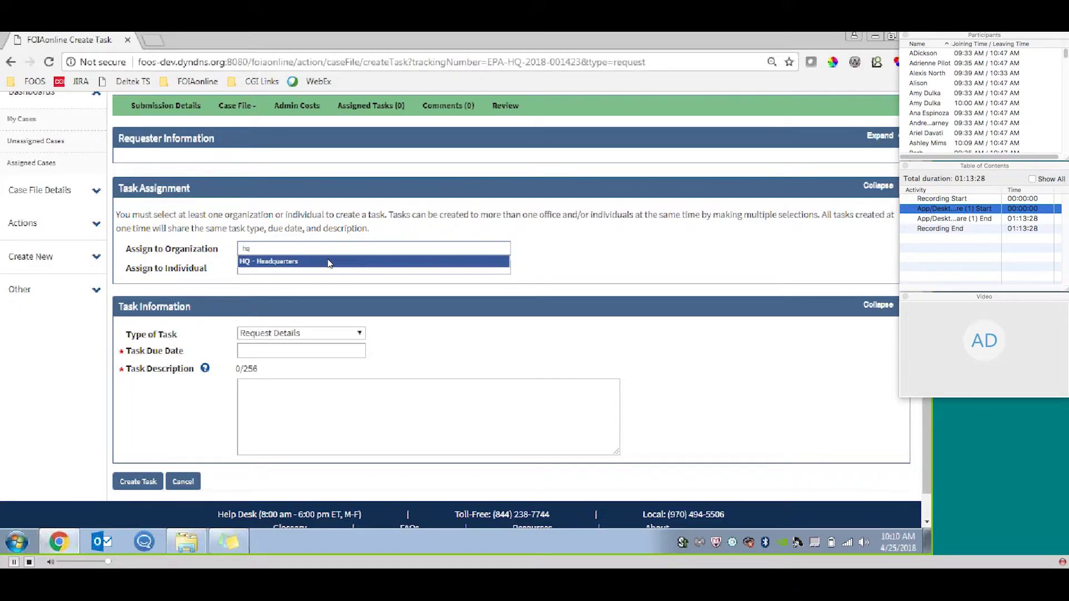
click(328, 261)
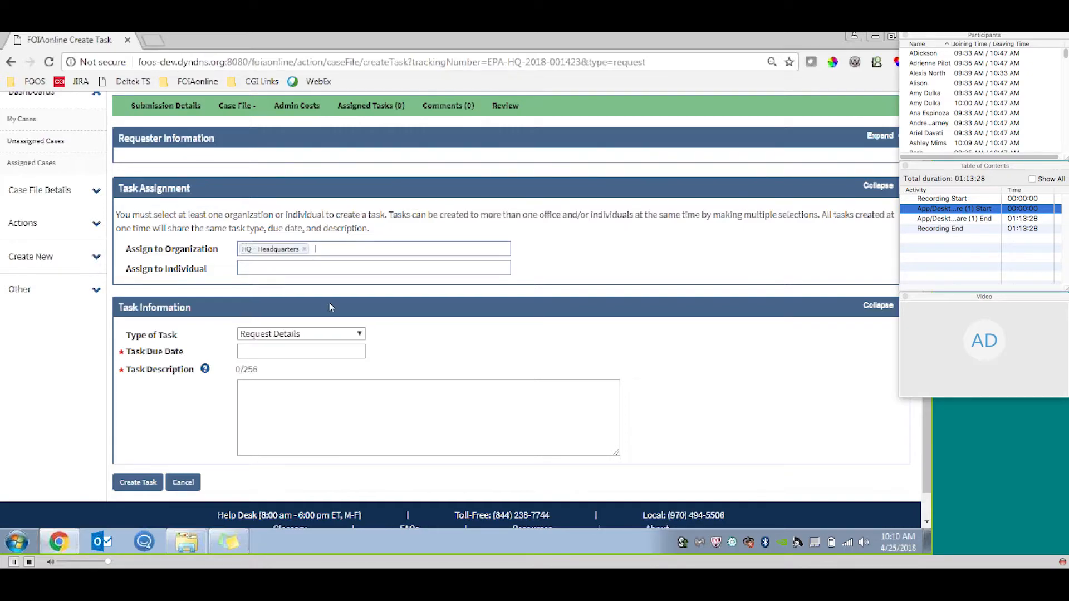
click(367, 246)
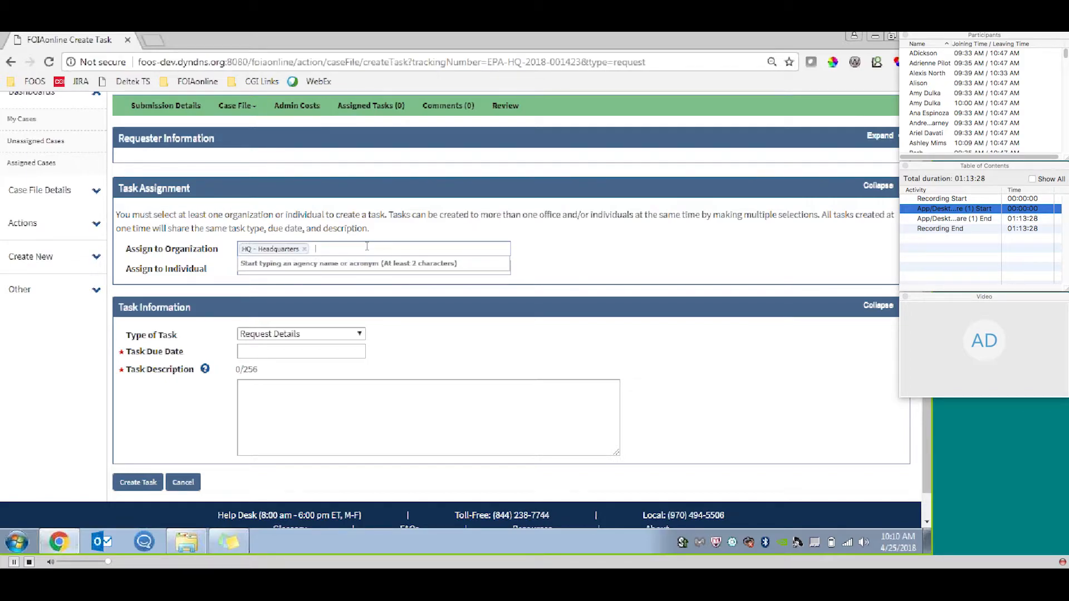
text(envi)
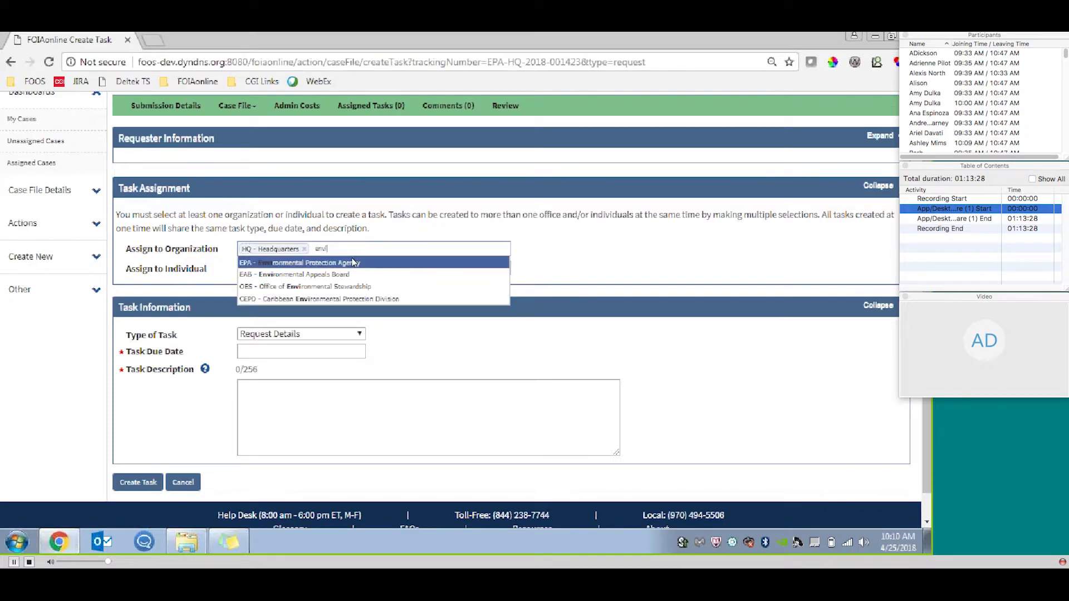
click(392, 264)
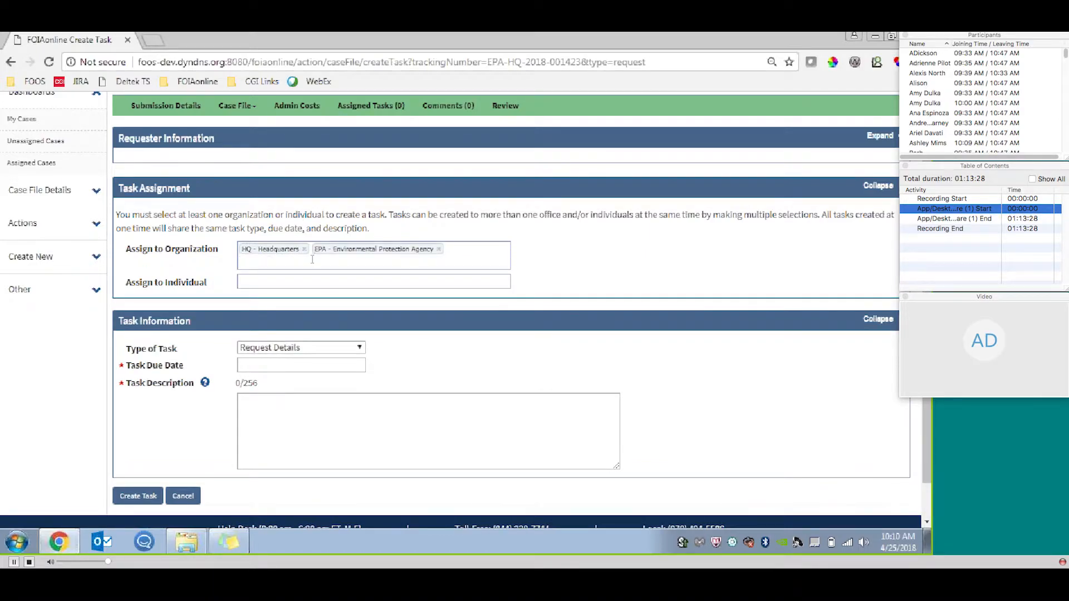
Add EPA Helpdesk User as the individual assignee of the new task.
click(319, 280)
text(epa)
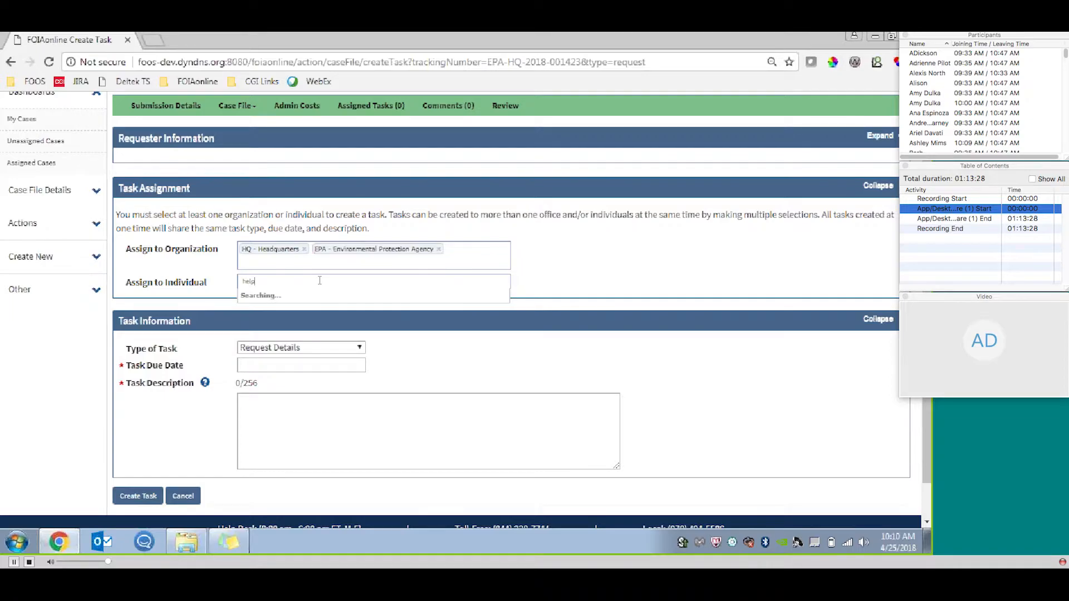
click(321, 296)
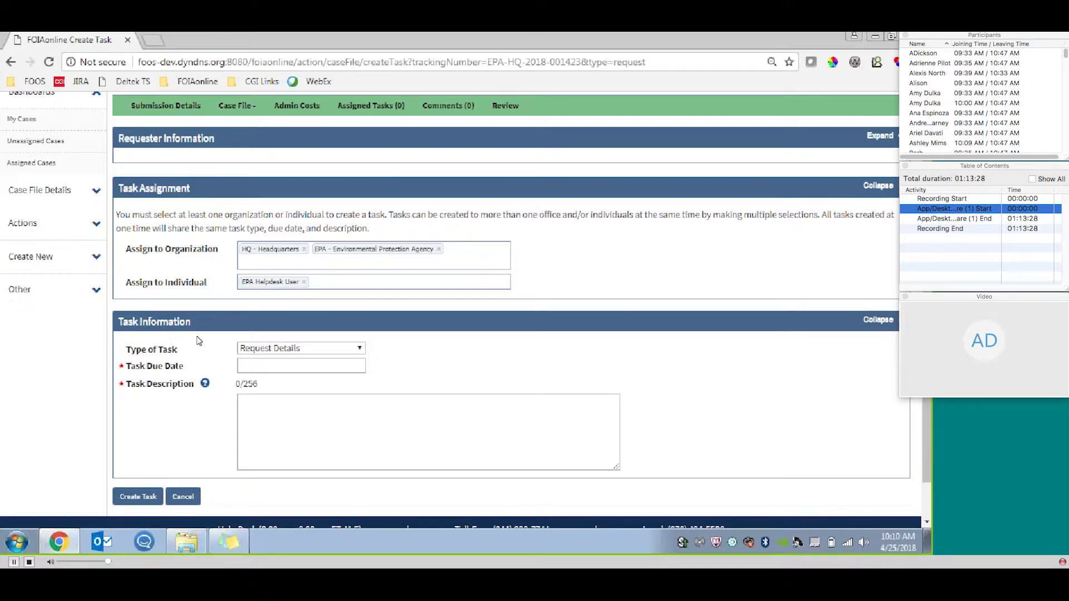
scroll(699, 433, up, 1)
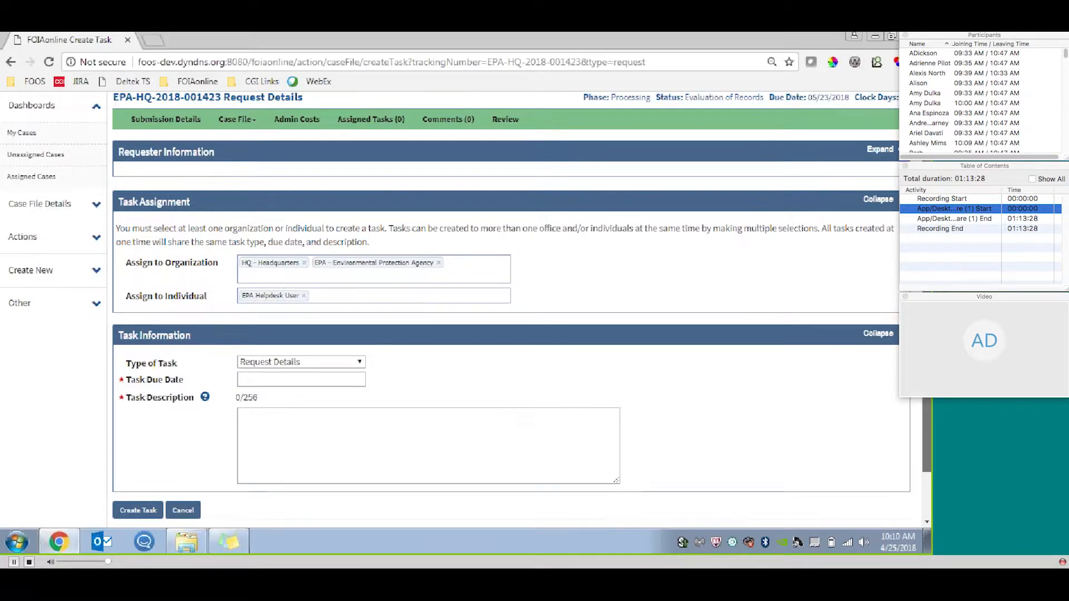
scroll(815, 337, up, 2)
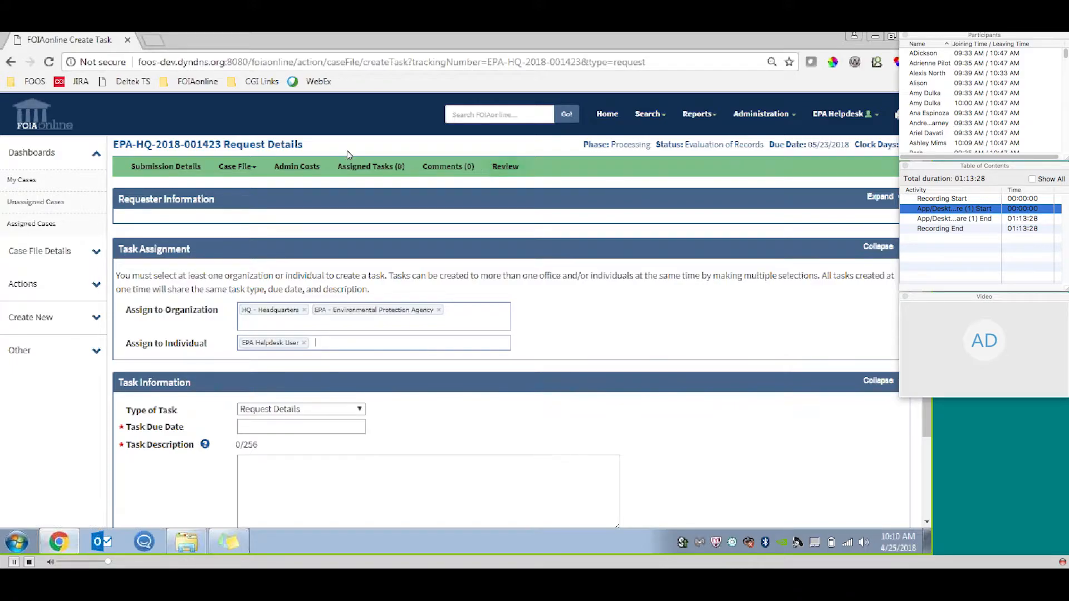
Open the case's admin costs and replace the new entry's user with an agency user who is billed at cost.
click(299, 174)
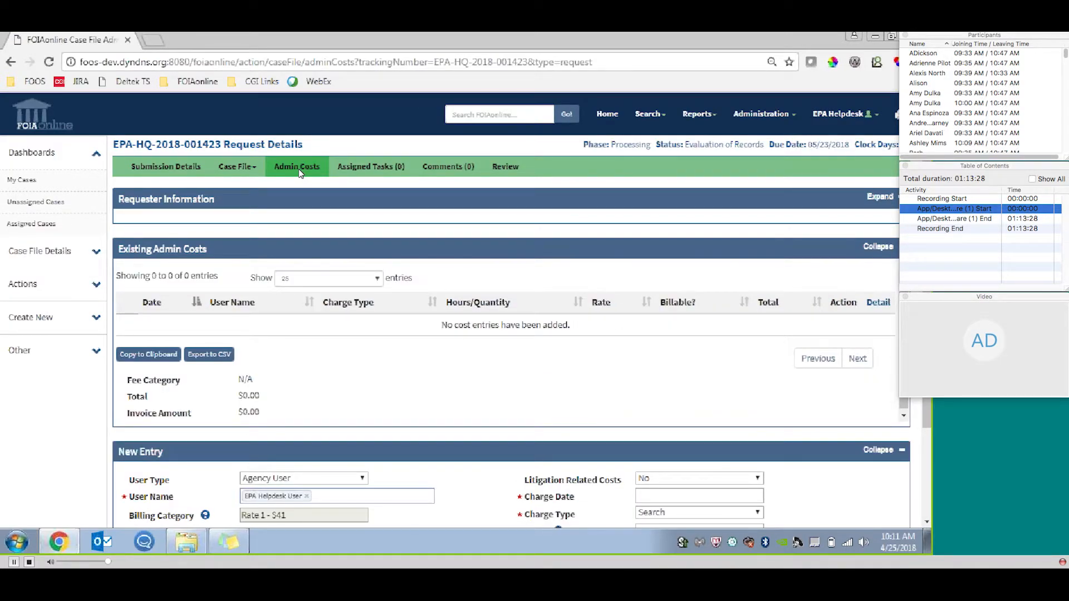
scroll(299, 174, down, 2)
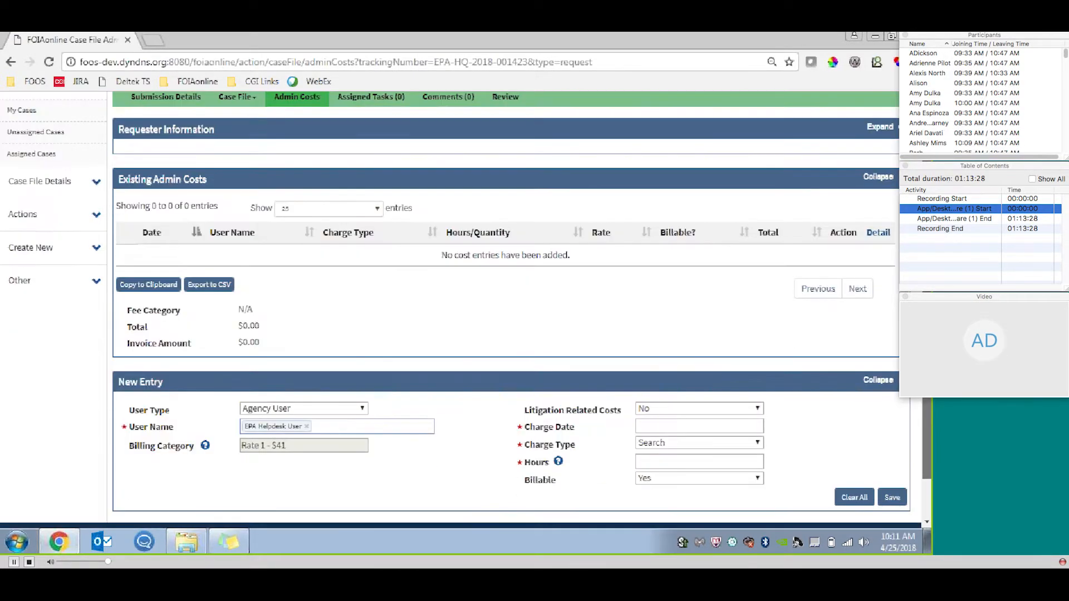
scroll(217, 348, down, 1)
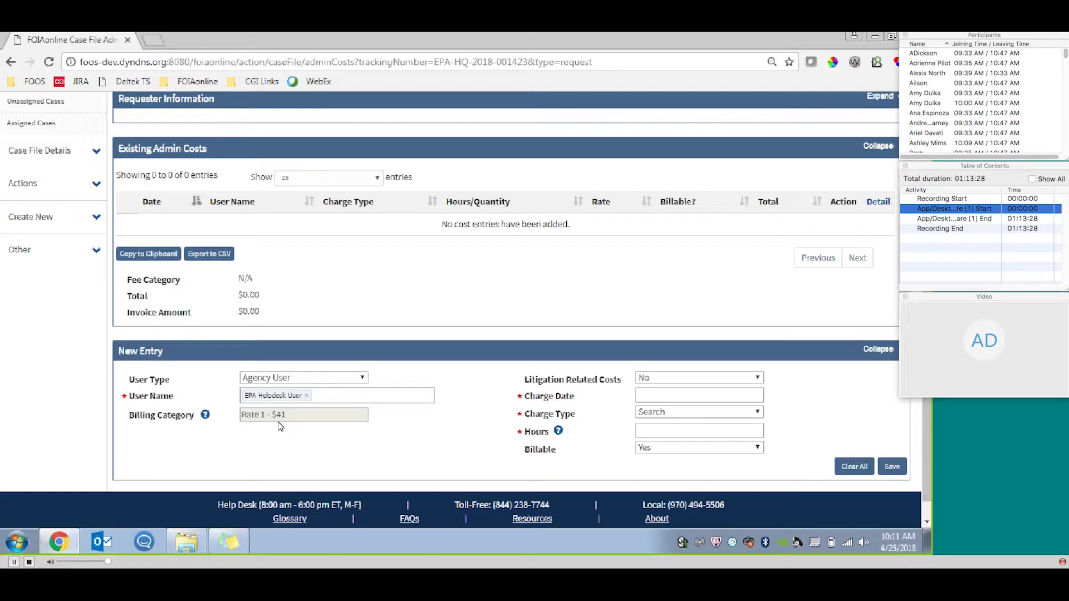
click(306, 395)
text(nav)
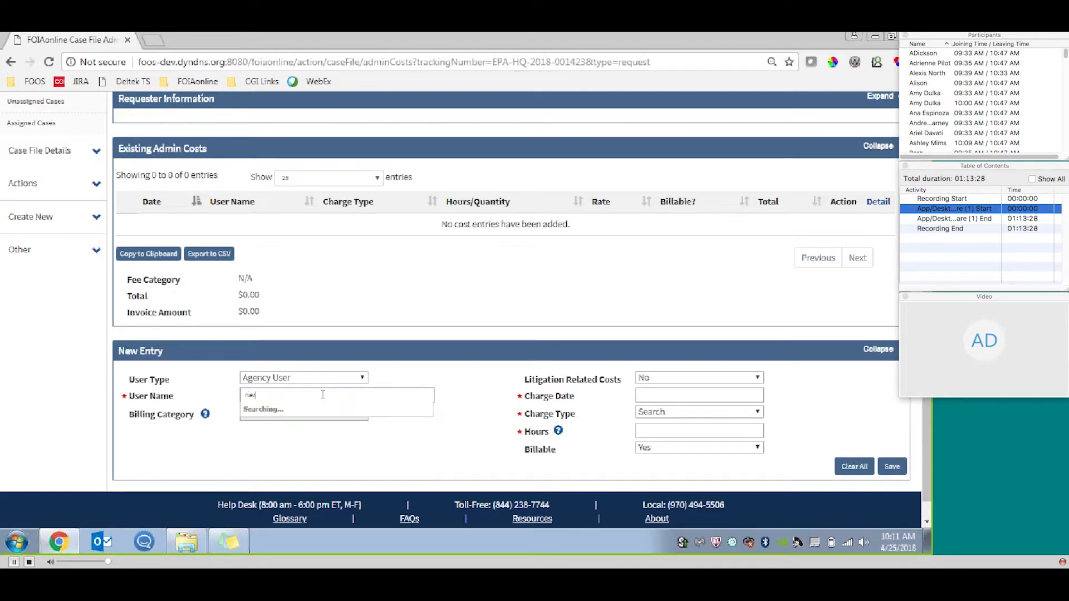
click(345, 420)
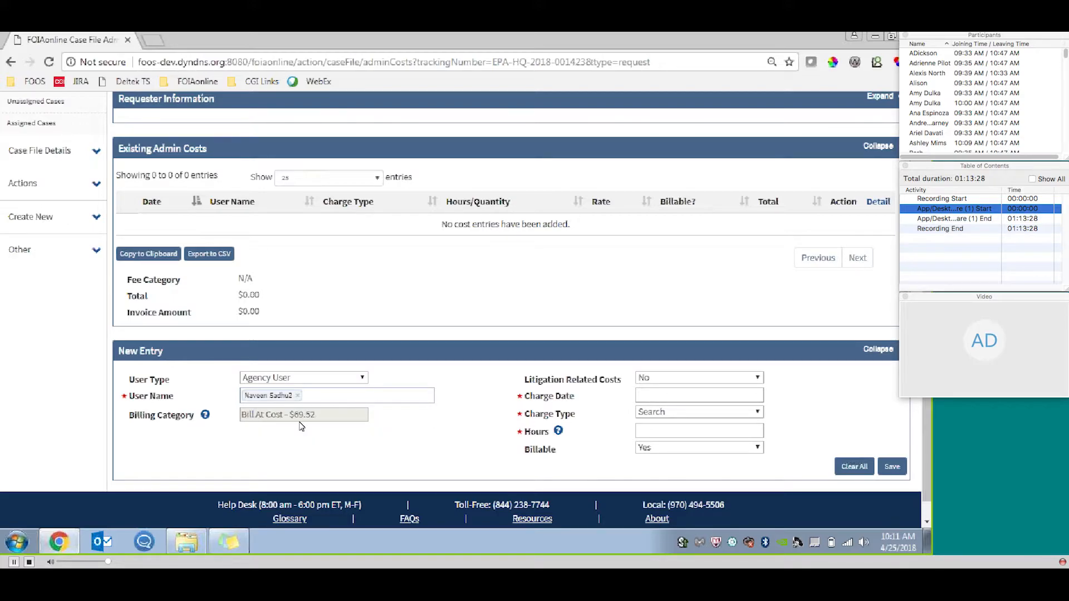
Switch the new cost entry's user type to Non-System User to view its rate fields, and return it to Agency User.
click(350, 378)
click(354, 405)
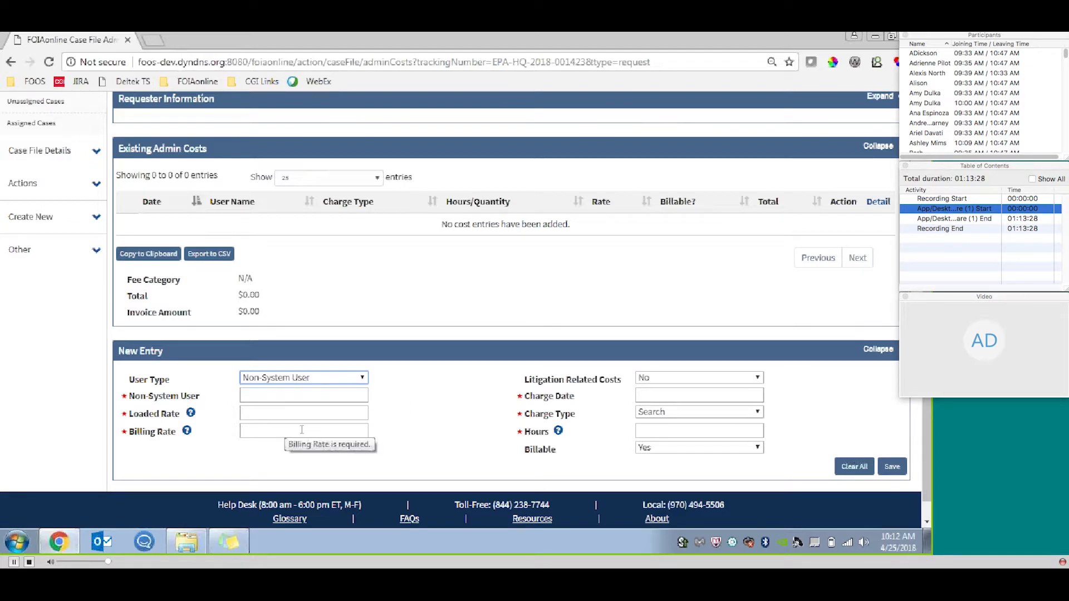
click(359, 380)
click(359, 394)
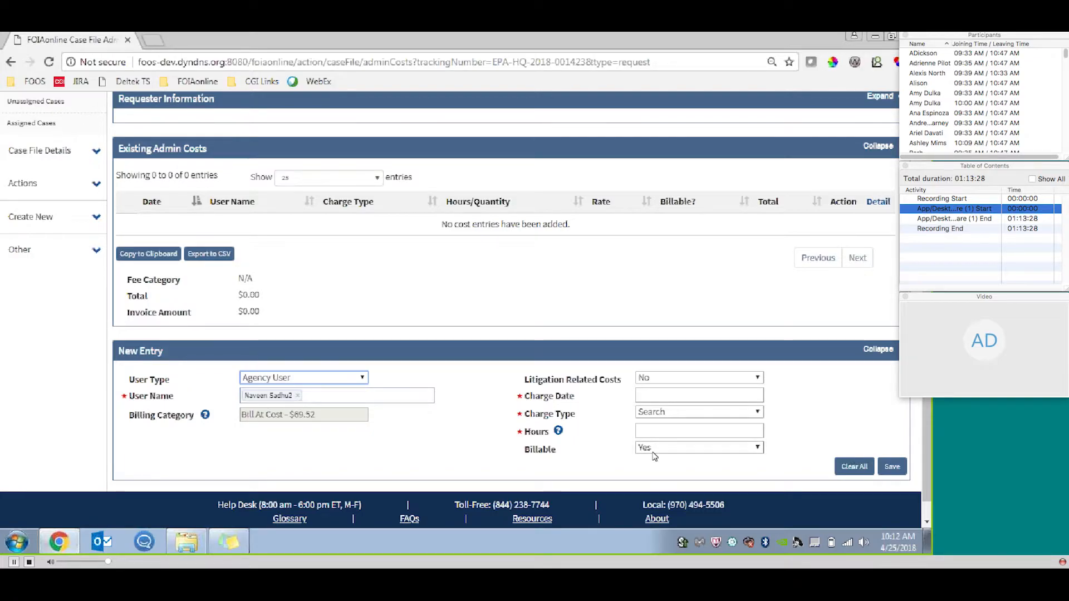
Set the new search cost entry's charge date to 04/25/2018 and its hours to 3.
click(696, 396)
click(715, 362)
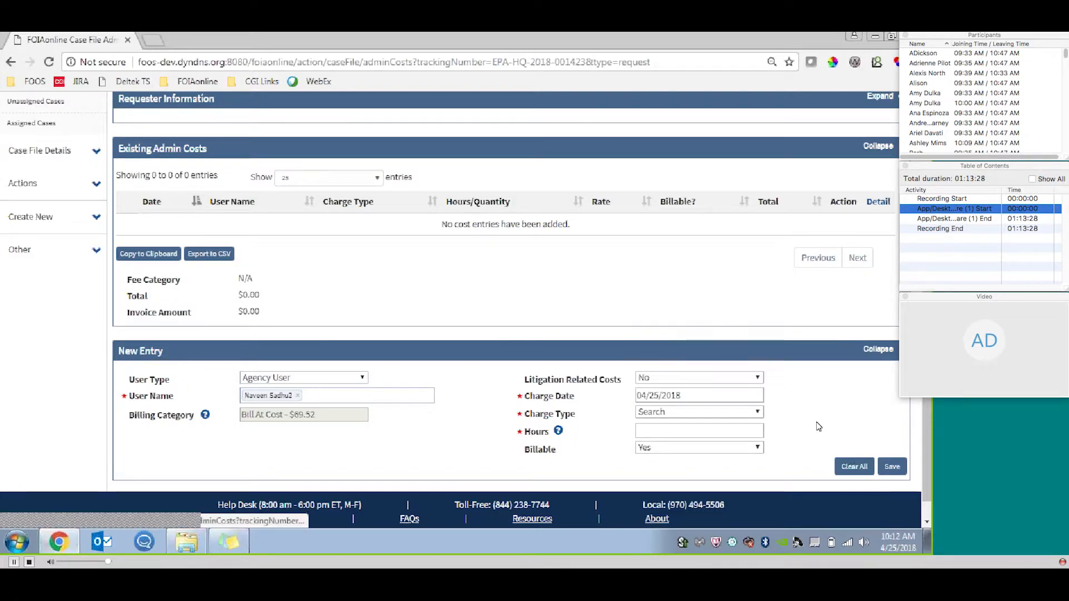
drag(926, 379, 926, 392)
click(682, 415)
text(3)
click(808, 398)
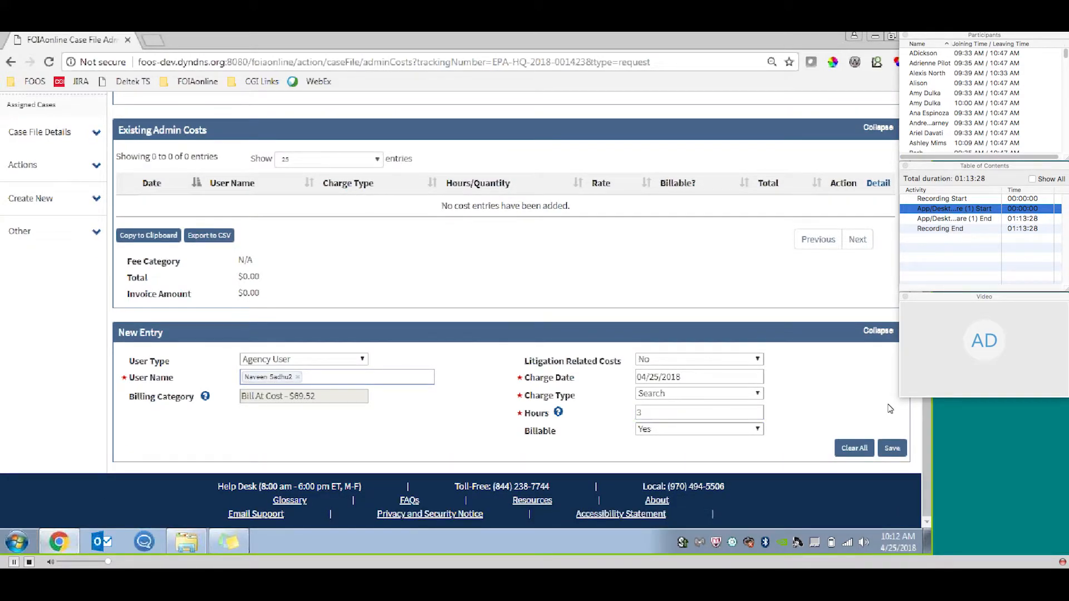
Mark the cost entry as not billable with the charge description "This is not billable.", and save it.
click(741, 433)
click(735, 455)
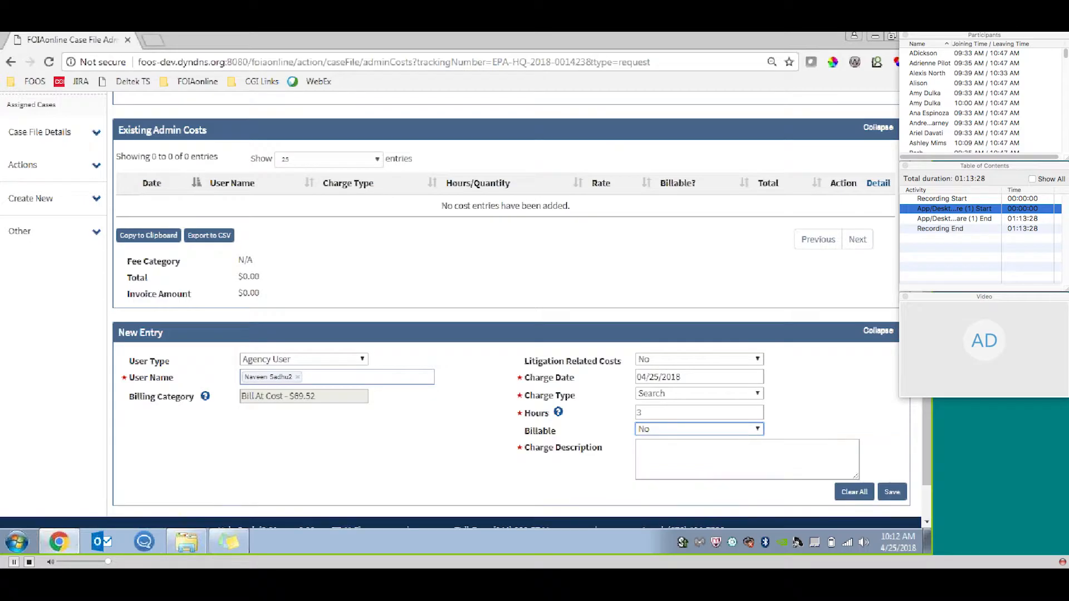
scroll(729, 439, down, 1)
click(723, 422)
text(This is not billable.)
click(893, 451)
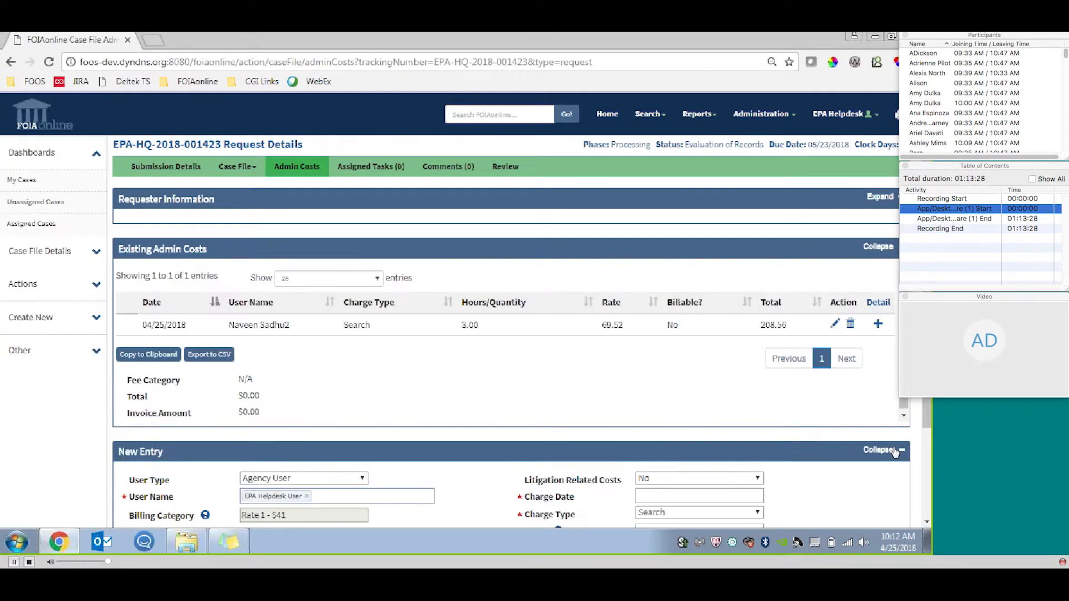
Add and save a billable search cost entry of 4 hours for EPA Helpdesk User, dated 04/25/2018.
scroll(891, 462, down, 3)
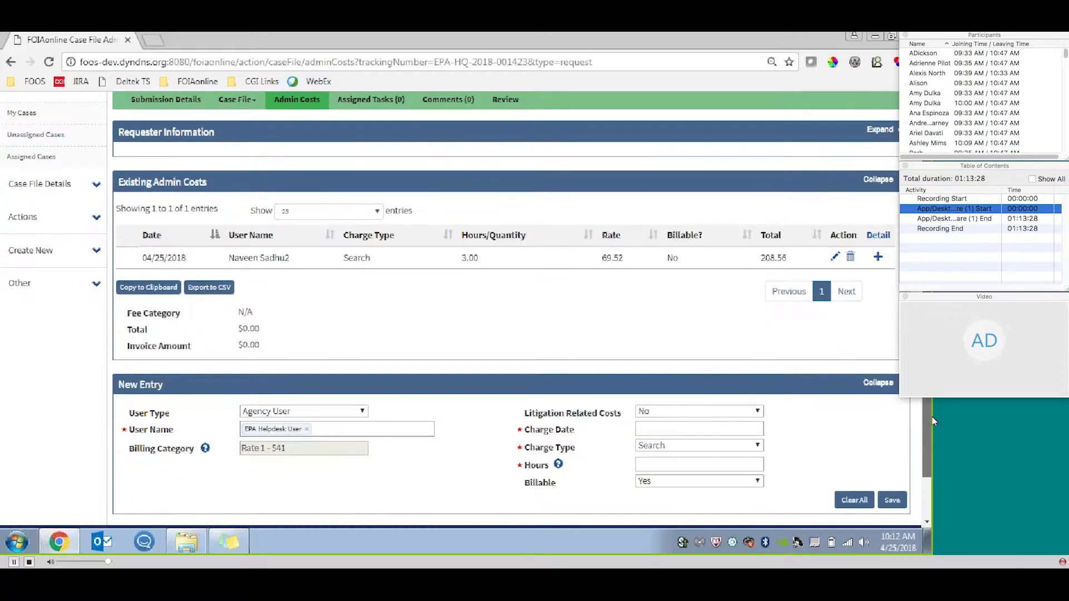
click(699, 377)
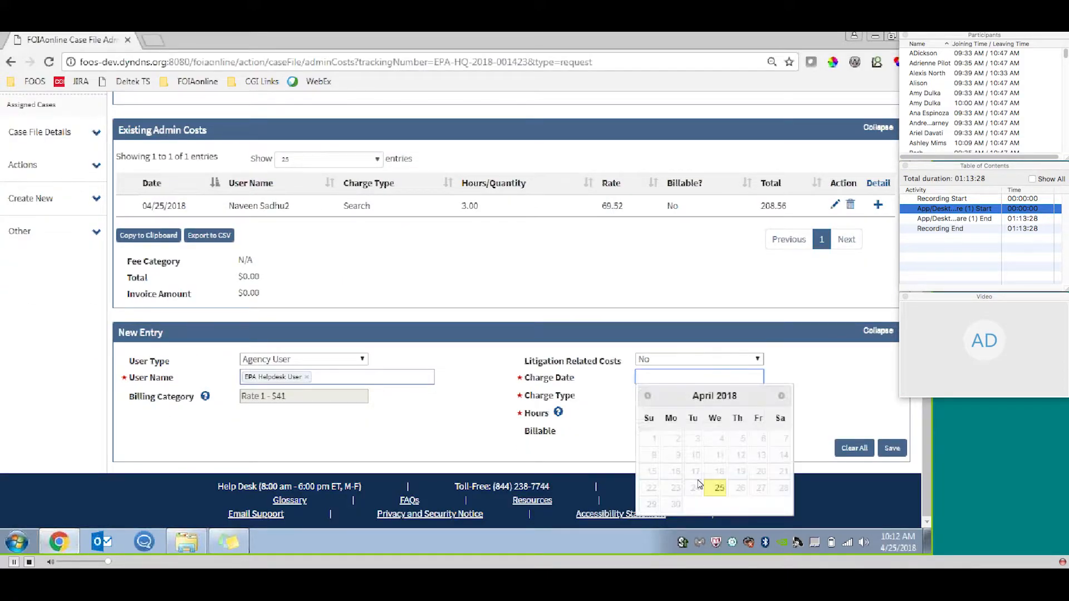
click(718, 489)
click(688, 412)
text(4)
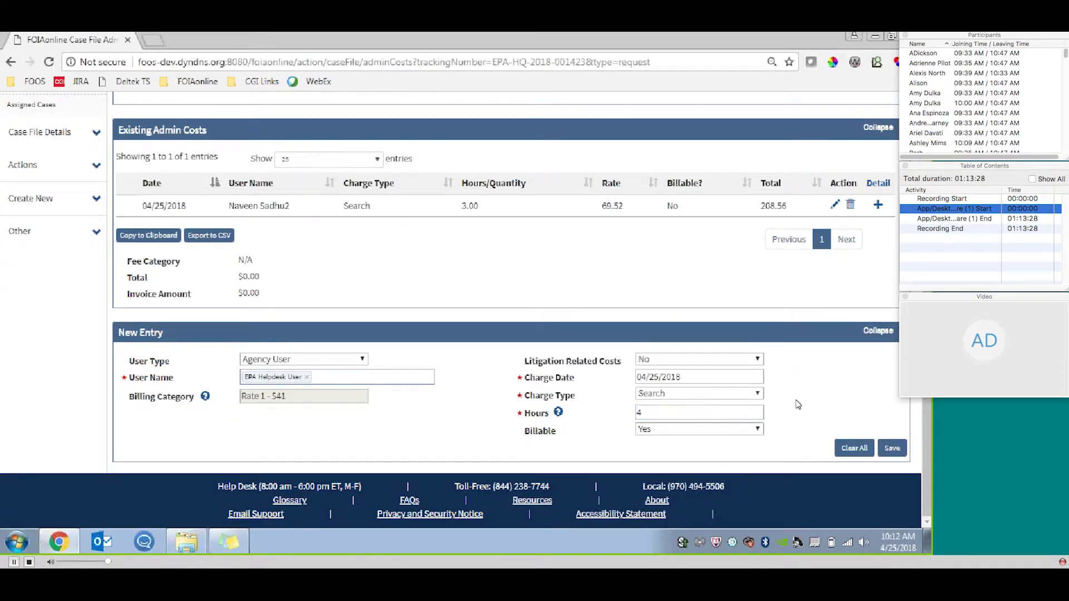
click(878, 451)
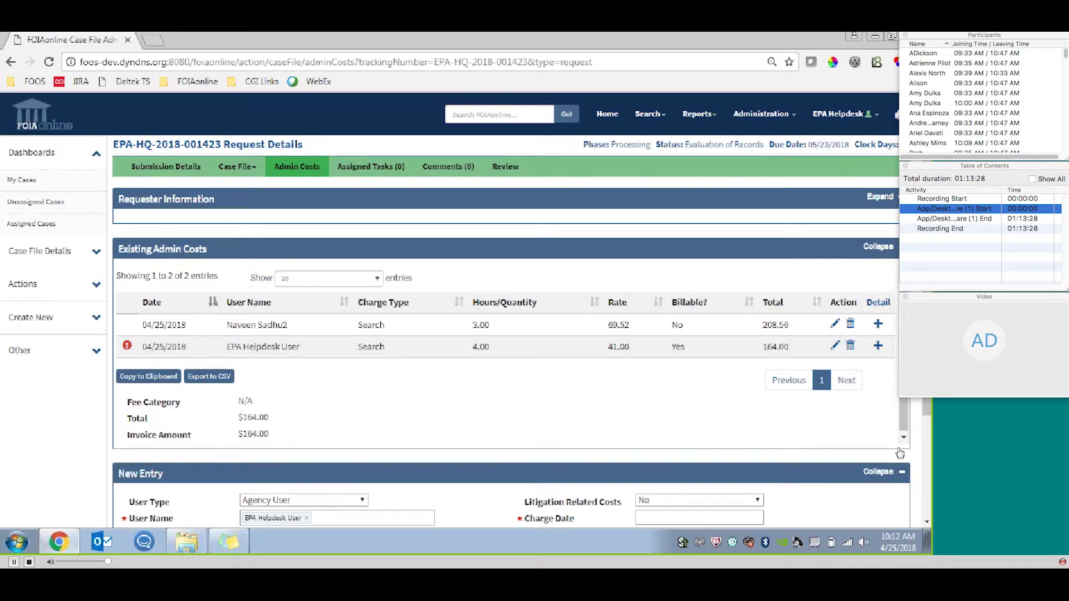
Expand the details of the non-billable entry in the existing admin costs to view its charge description.
scroll(919, 423, down, 2)
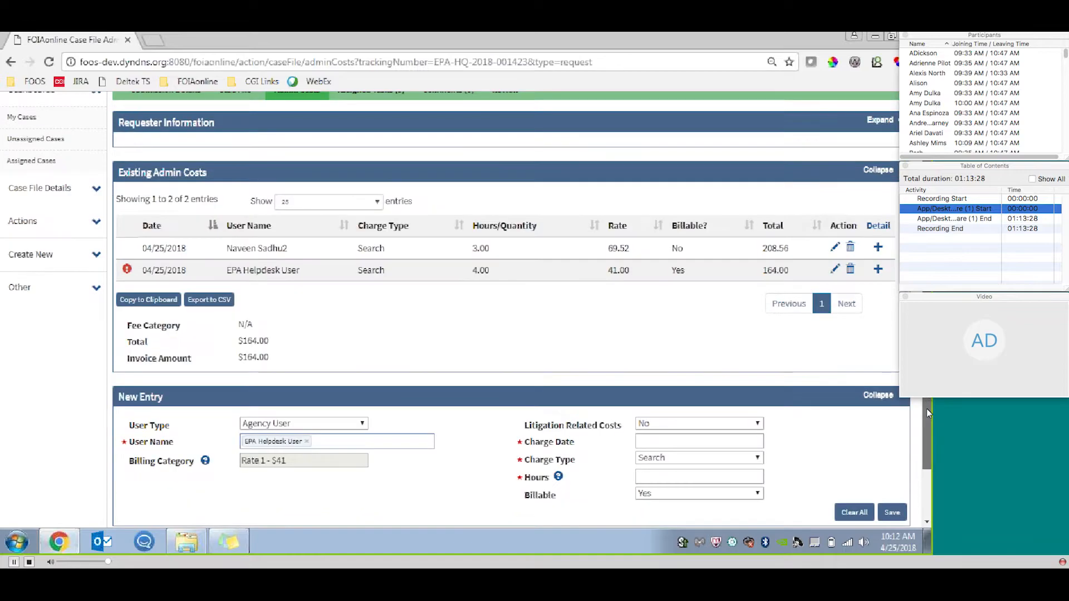
mouse_move(128, 237)
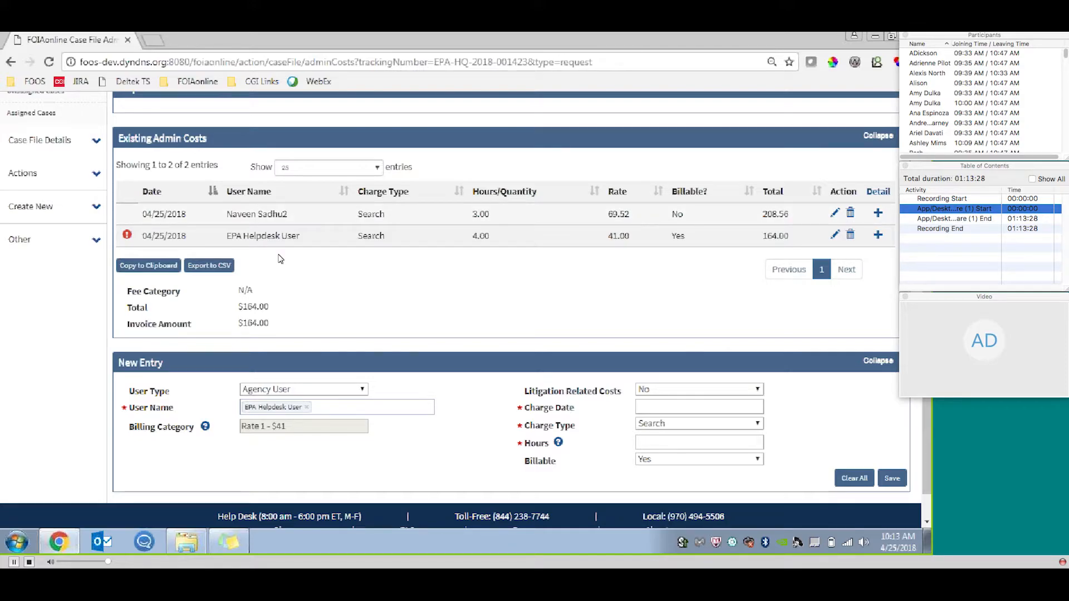
click(878, 214)
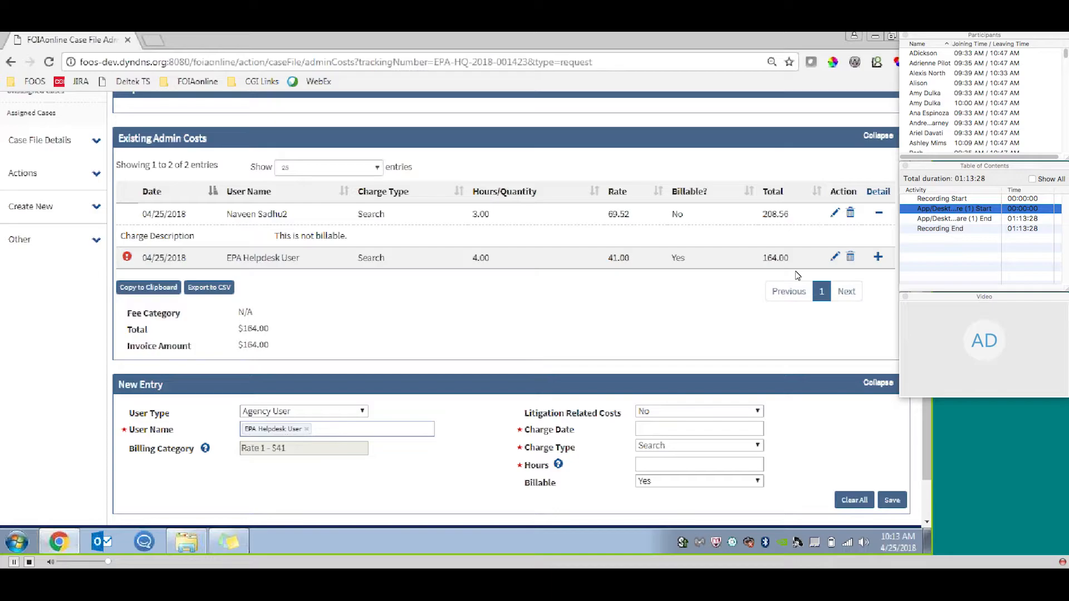
Add the comment "This is a new comment." to the request and save it.
scroll(552, 334, up, 3)
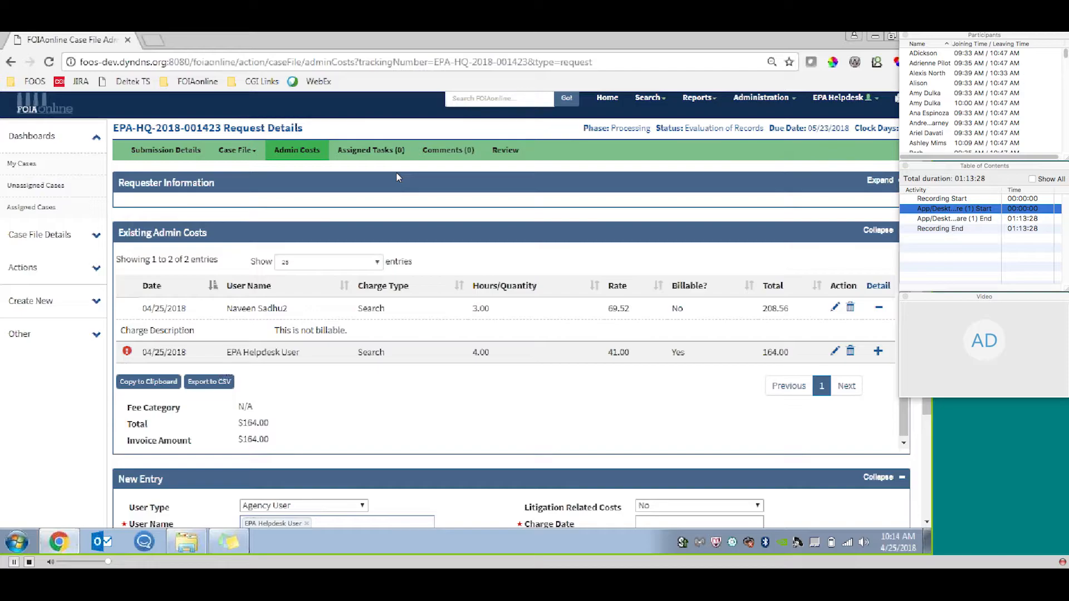
click(436, 154)
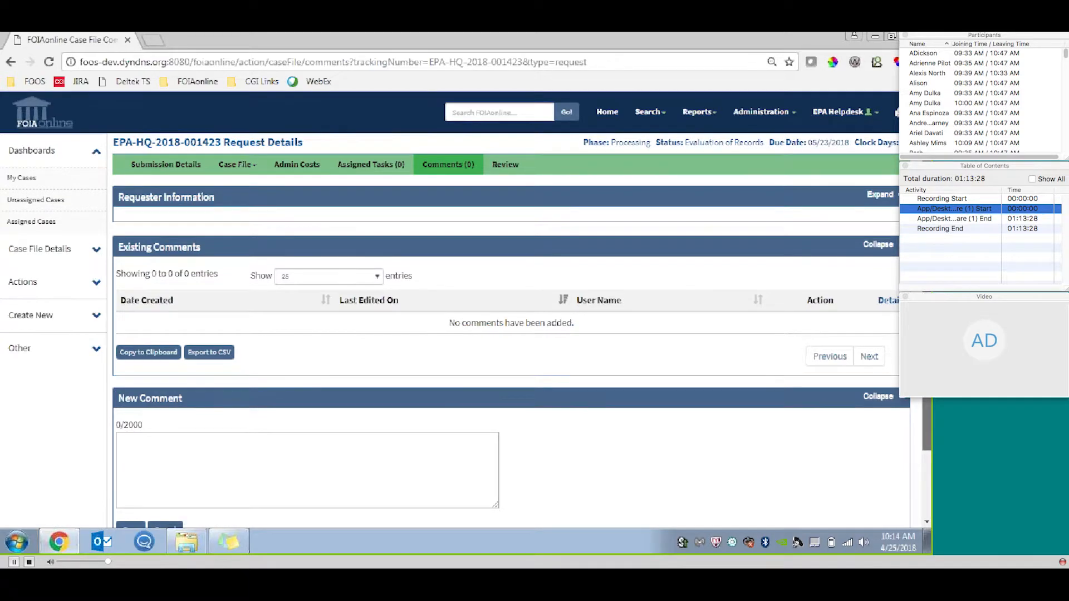
scroll(466, 310, down, 1)
drag(926, 311, 926, 326)
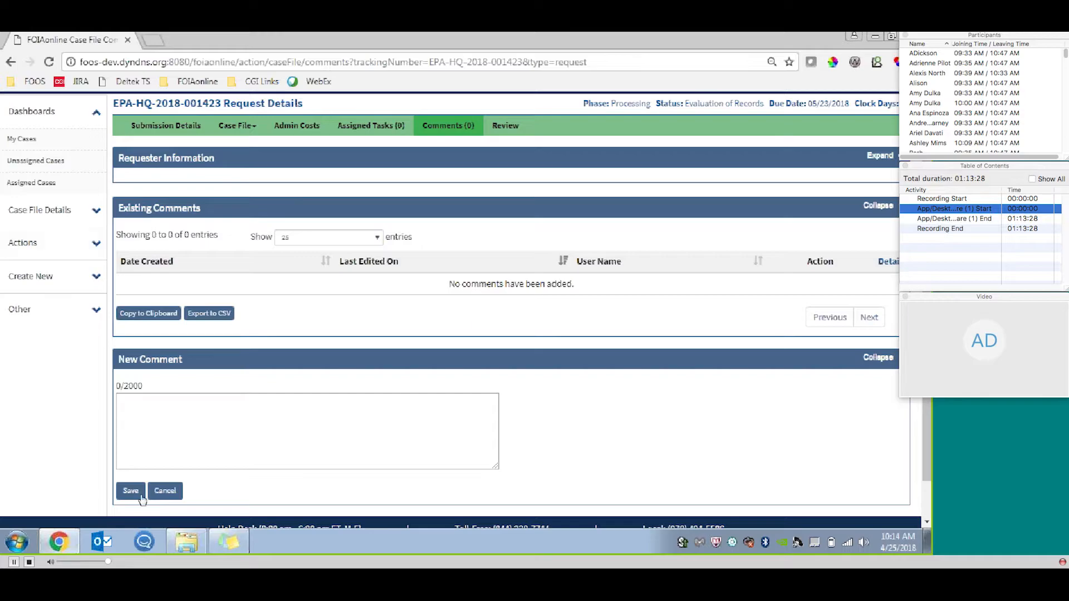
click(270, 436)
text(Th)
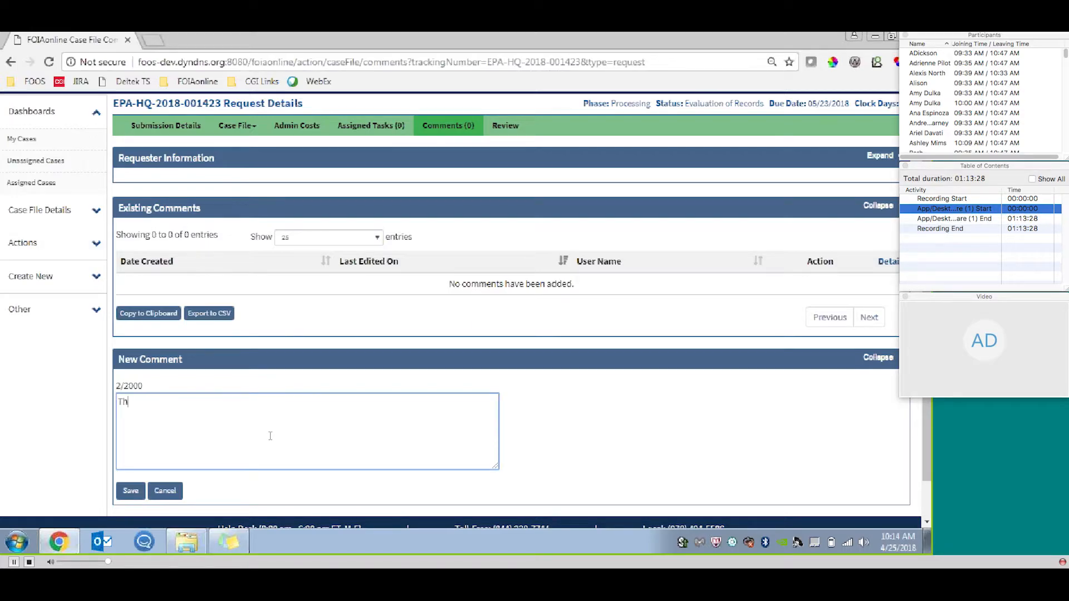
text(is is a new comment.)
click(131, 491)
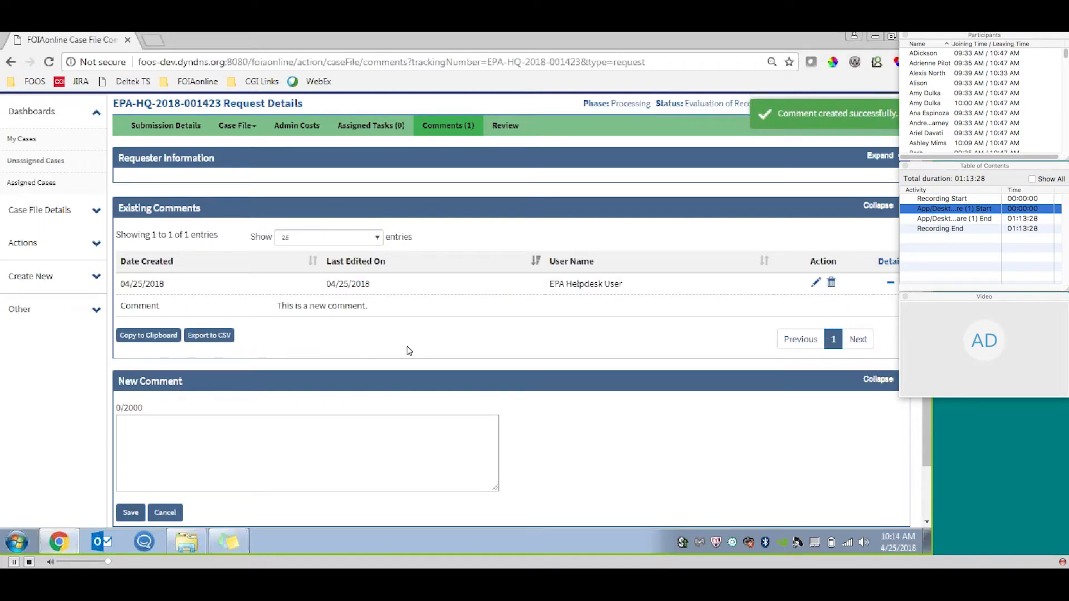
Add EPA Helpdesk User and a second agency user as reviewers in the request's review chain.
click(510, 126)
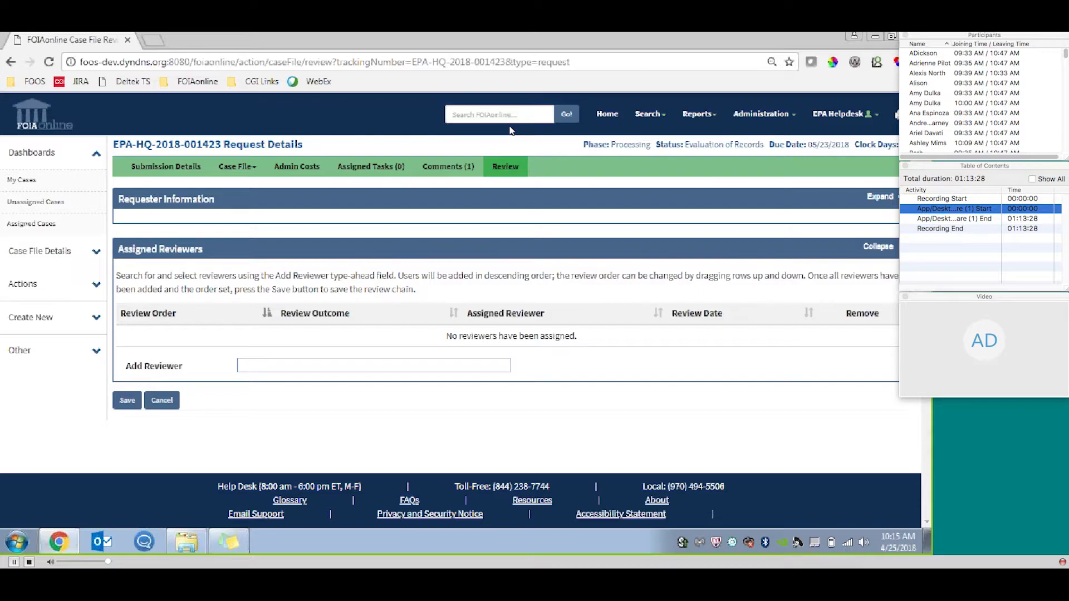
click(478, 367)
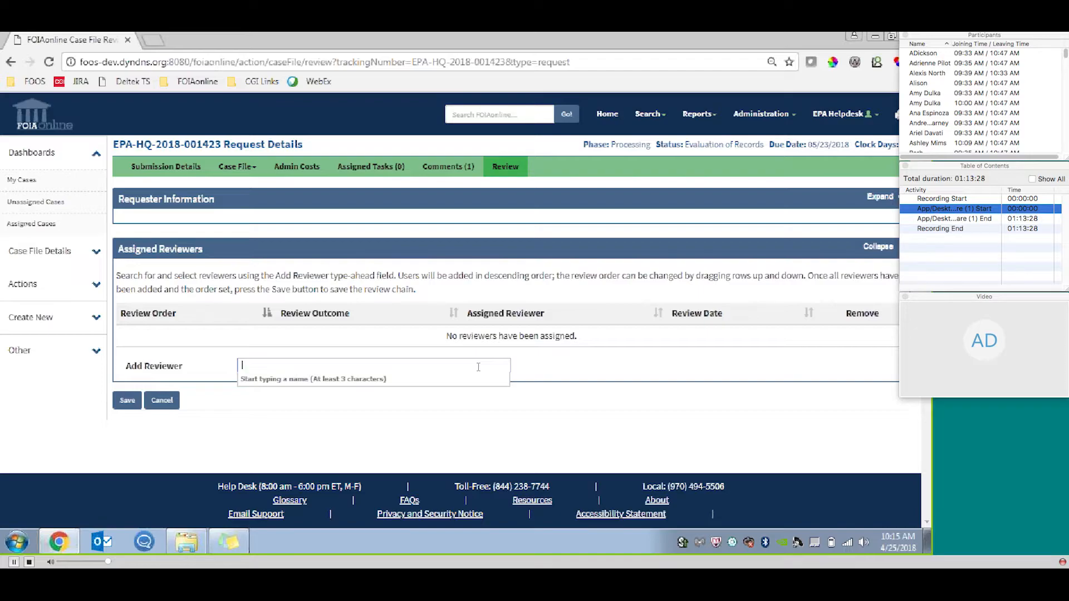
text(nel)
click(376, 377)
text(nave)
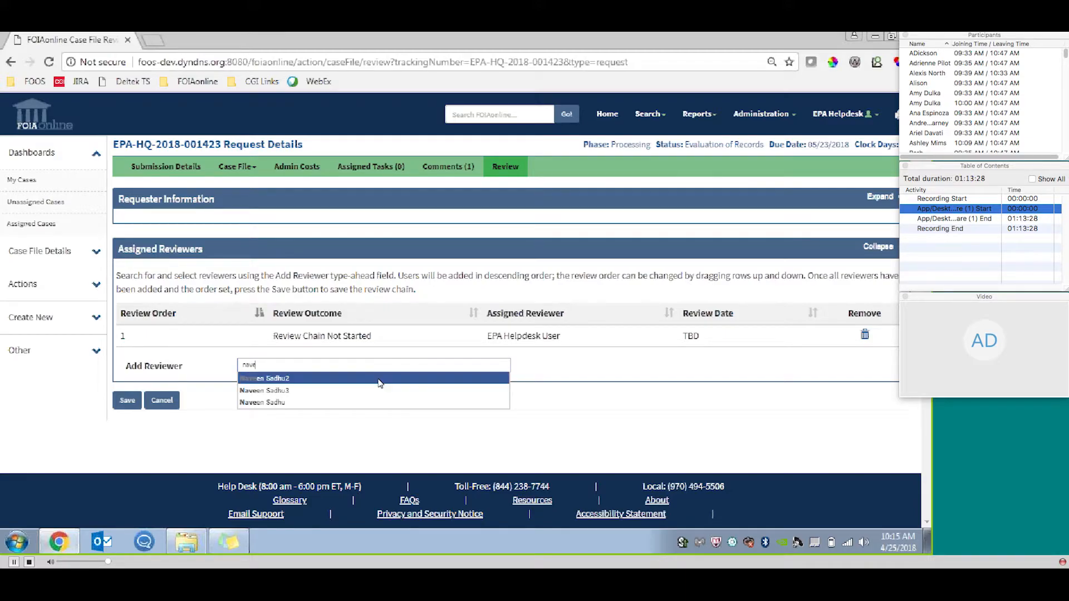
click(378, 379)
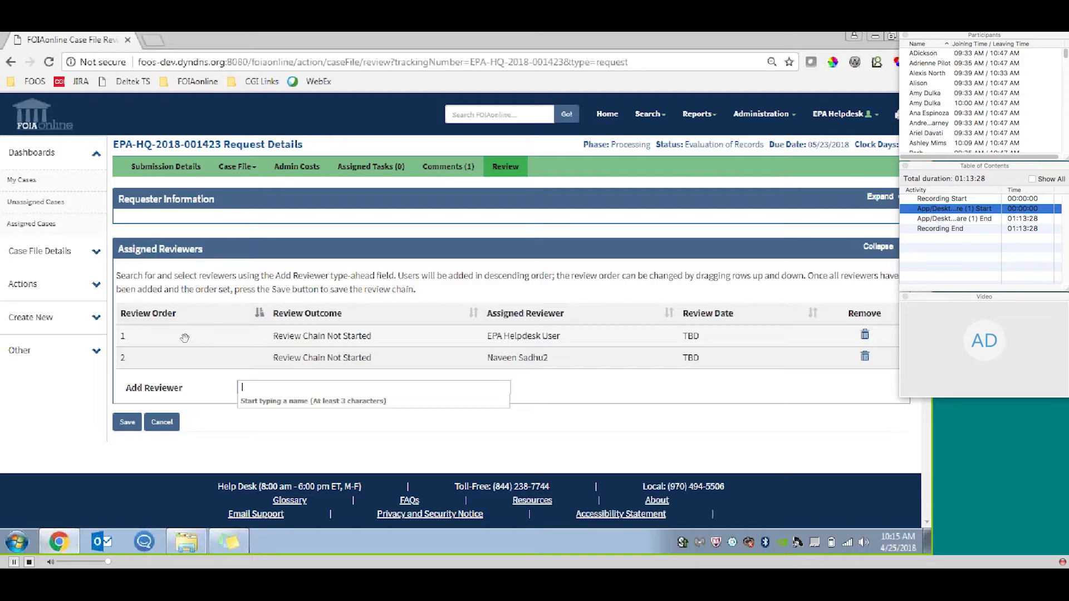
drag(186, 338, 216, 334)
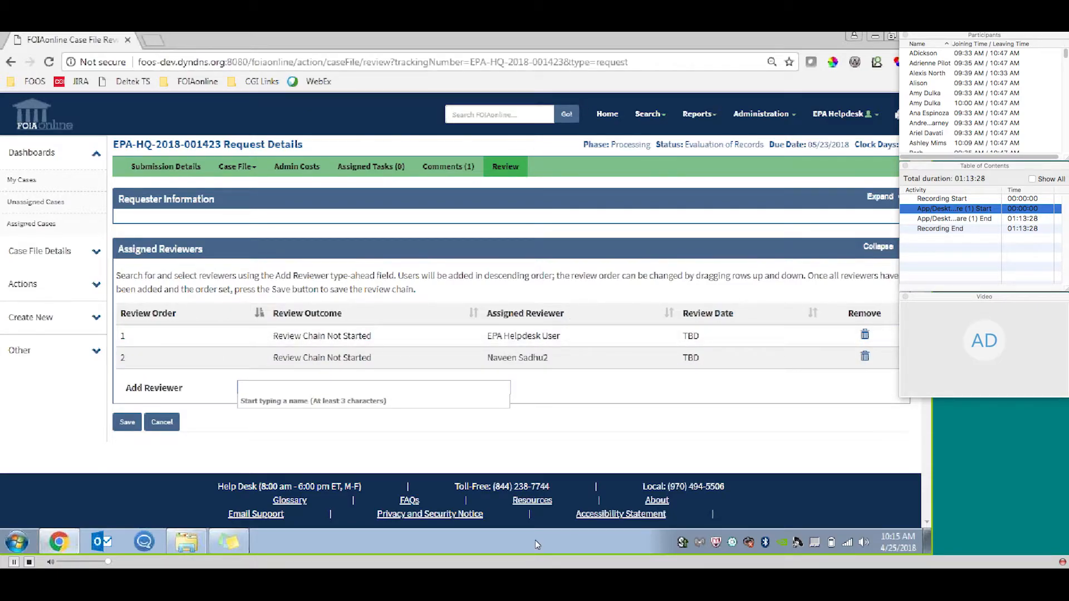
Remove both assigned reviewers from the request's review chain, confirming each removal.
click(864, 356)
click(540, 275)
click(864, 334)
click(546, 272)
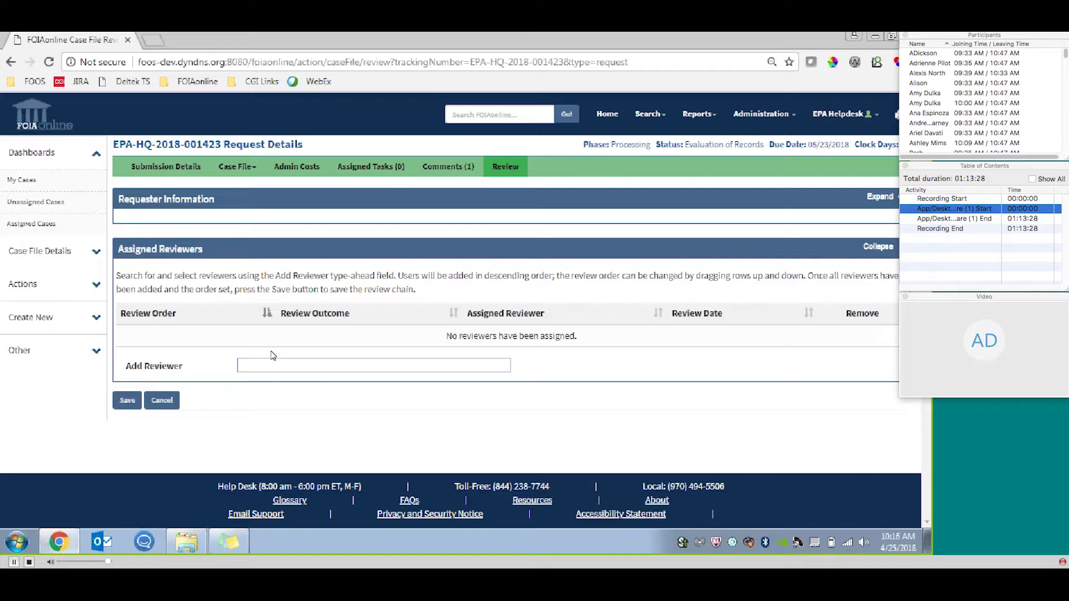
Expand the requester information and begin the close out process for the request.
click(880, 197)
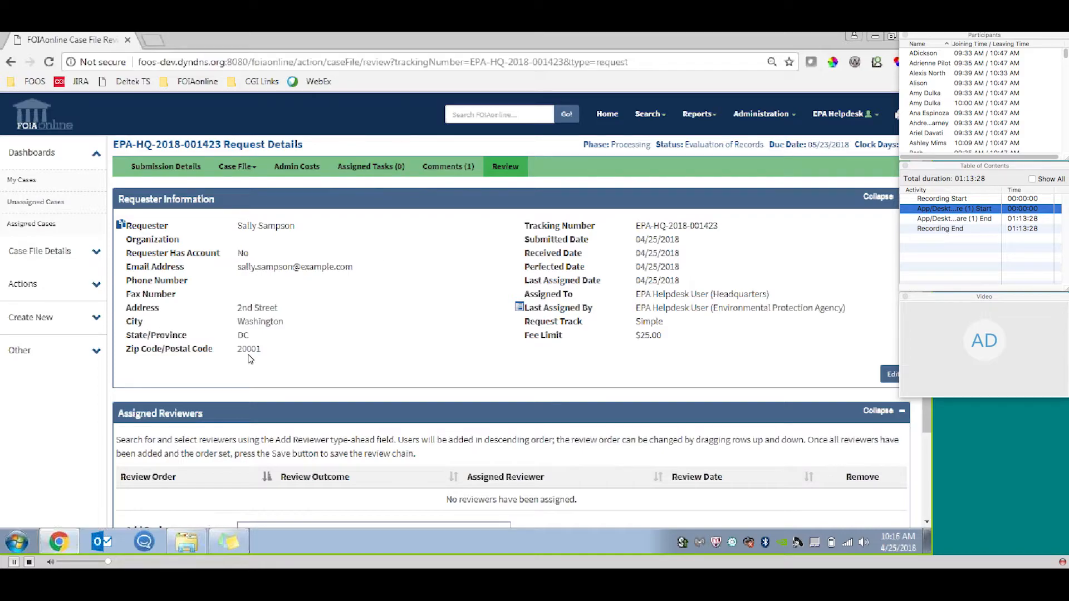
click(69, 293)
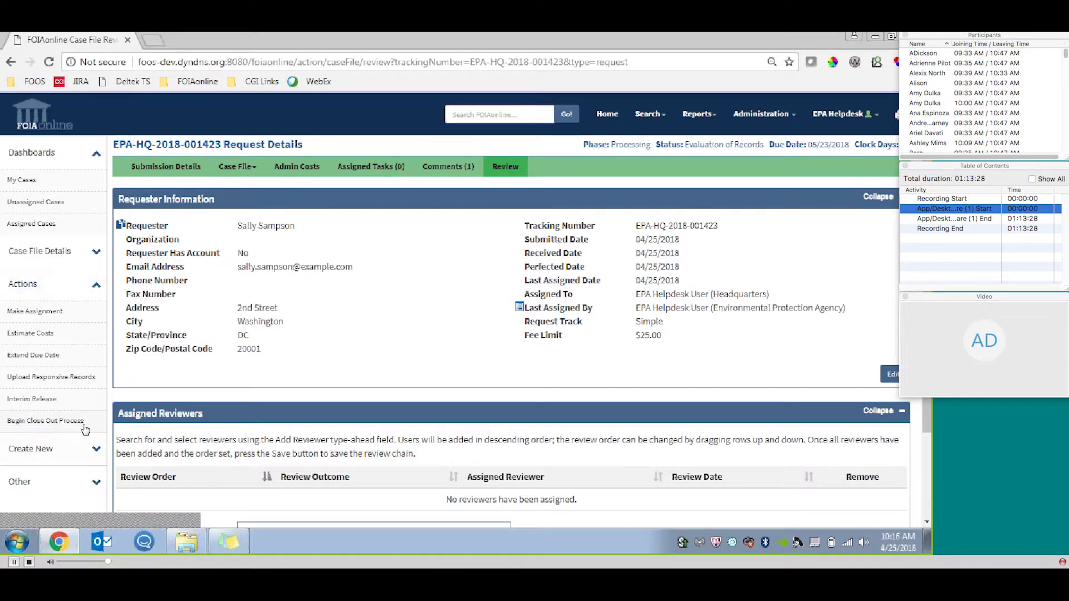
click(79, 424)
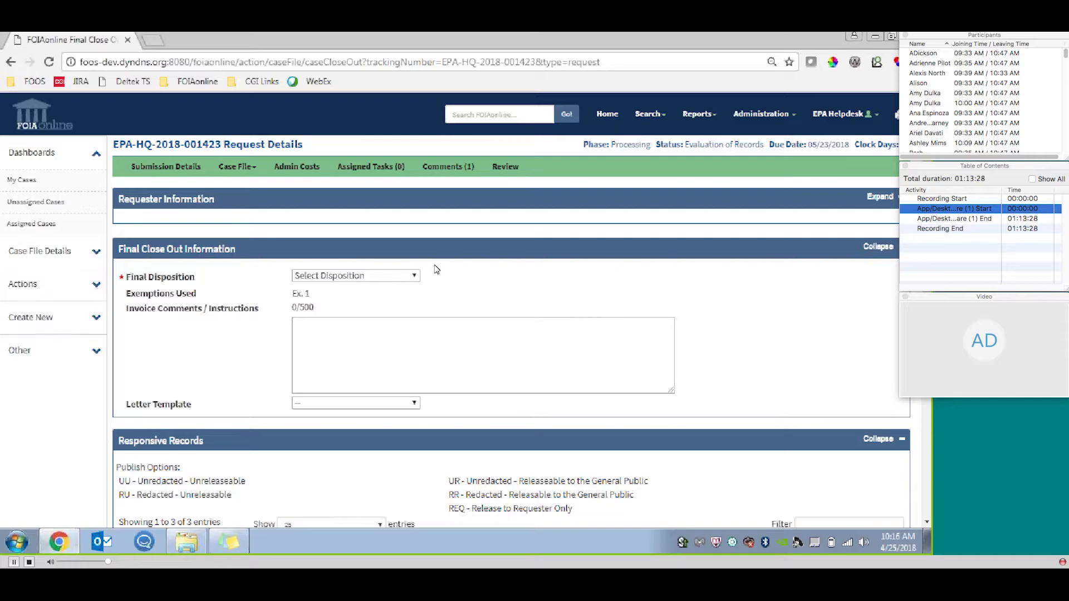
Try the final disposition Other and view the choices for its "Other" Disposition.
click(405, 275)
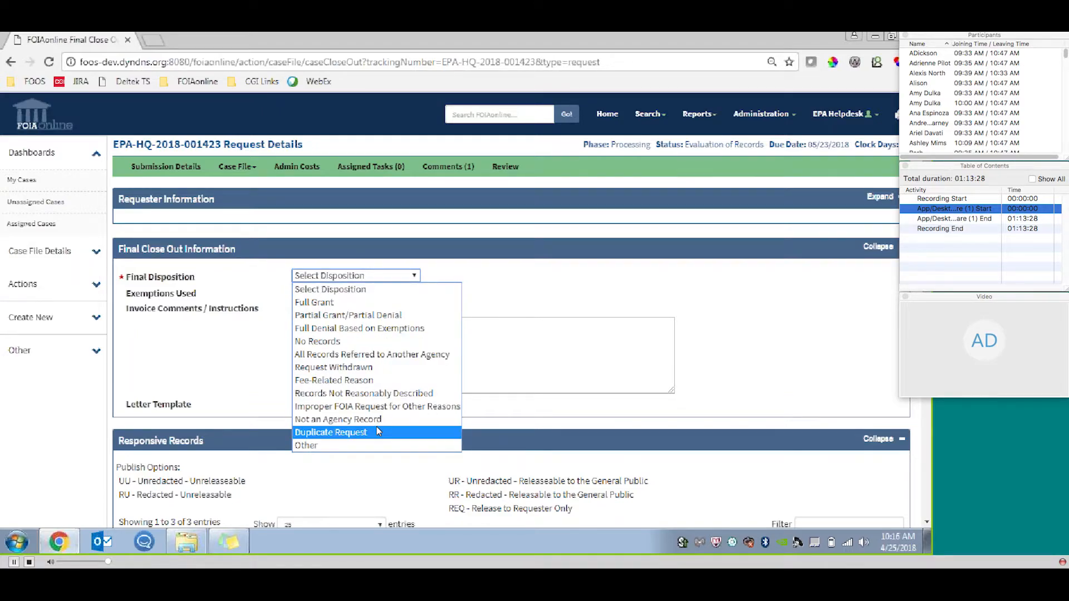
click(354, 446)
click(407, 295)
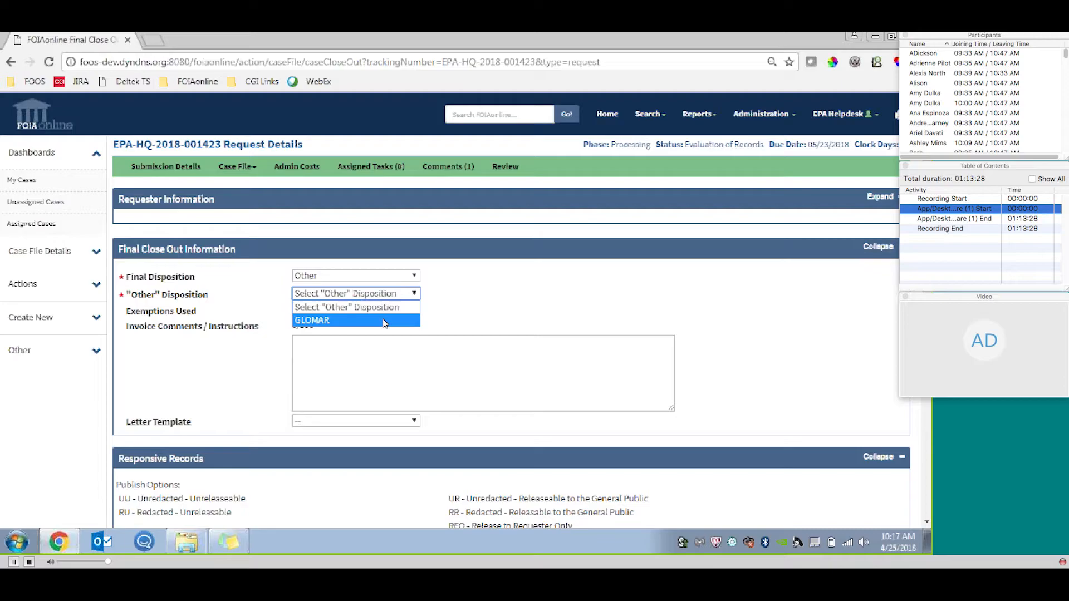
click(472, 278)
Set the final disposition to Partial Grant/Partial Denial, save the close out information and confirm starting the close out.
click(415, 276)
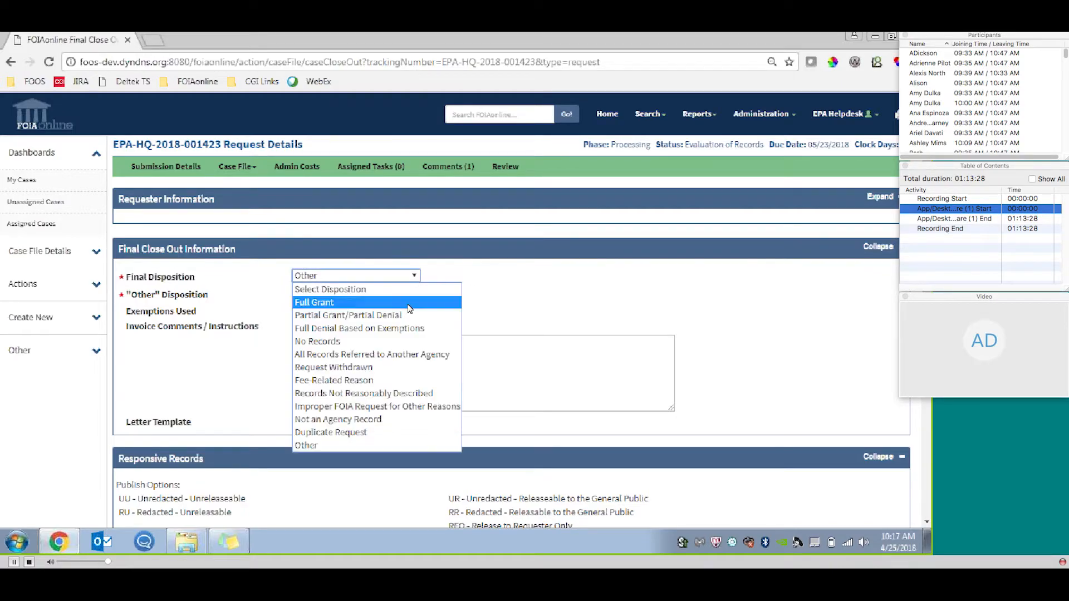
click(389, 315)
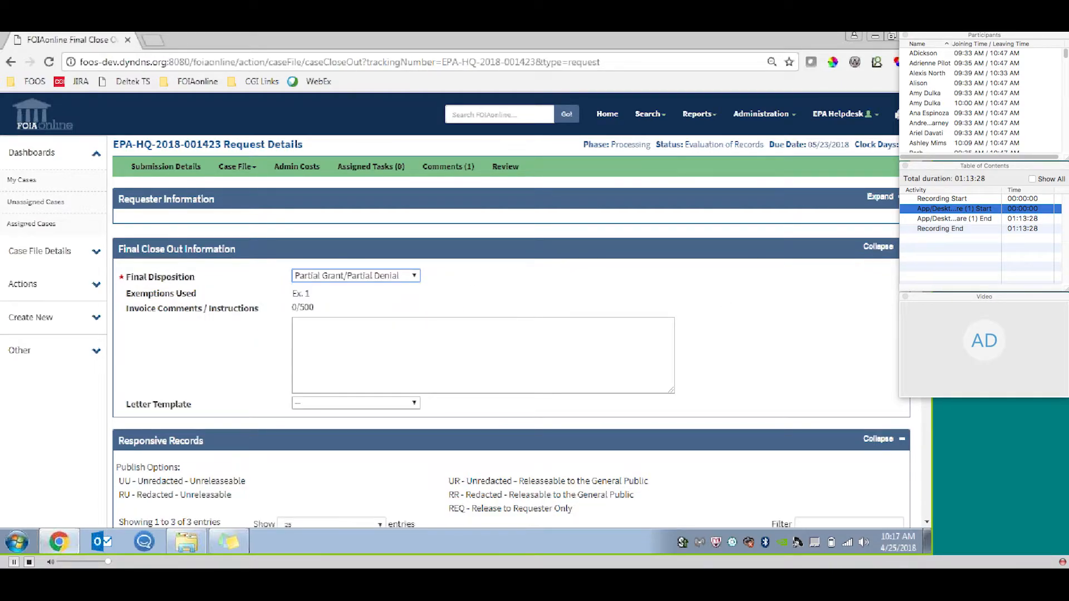
scroll(285, 161, down, 2)
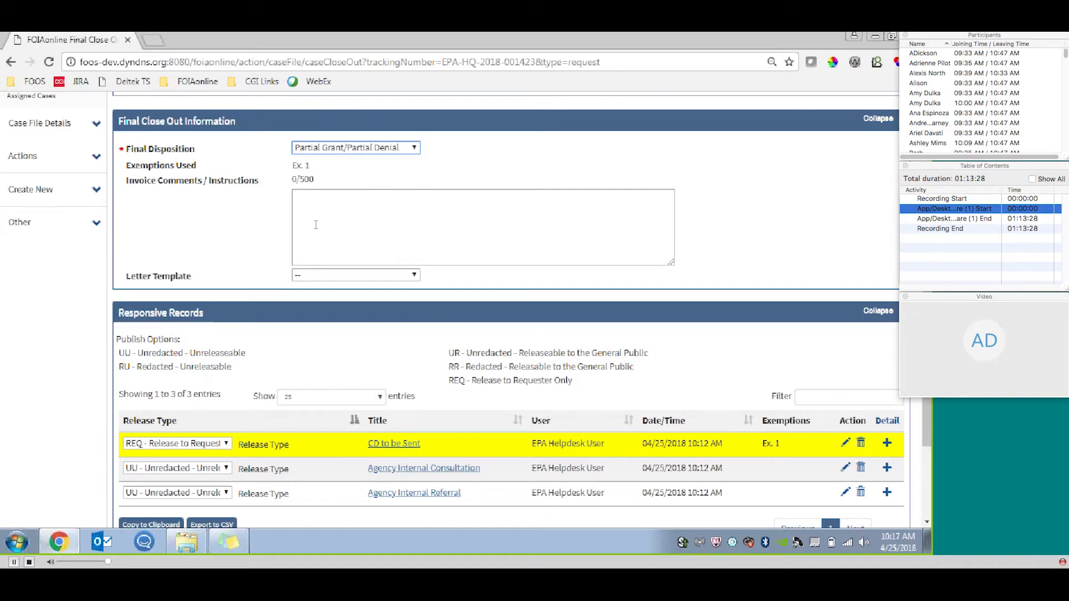
scroll(628, 240, down, 3)
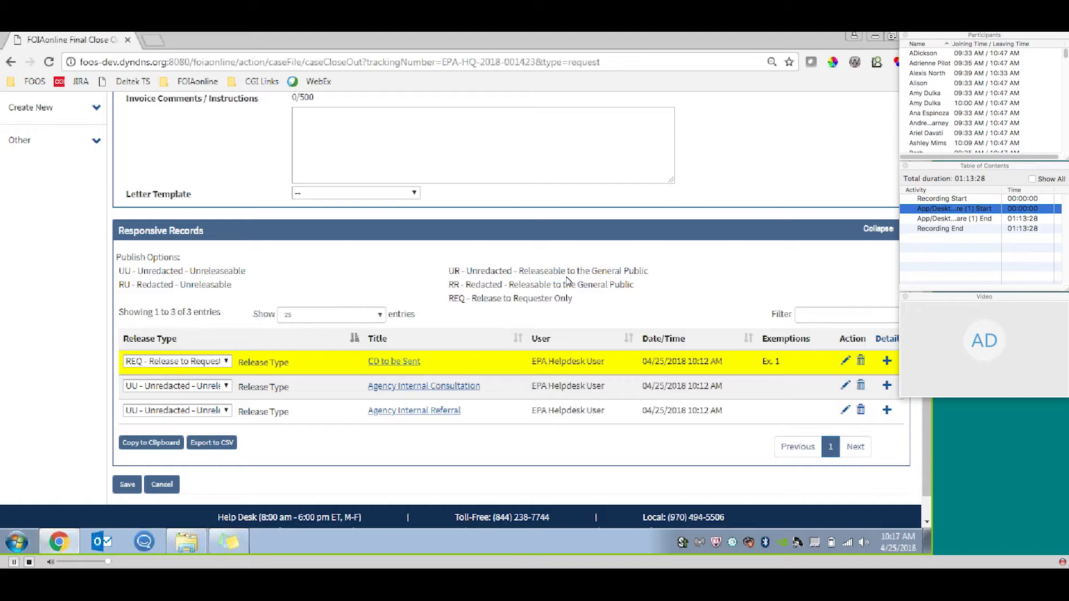
click(121, 485)
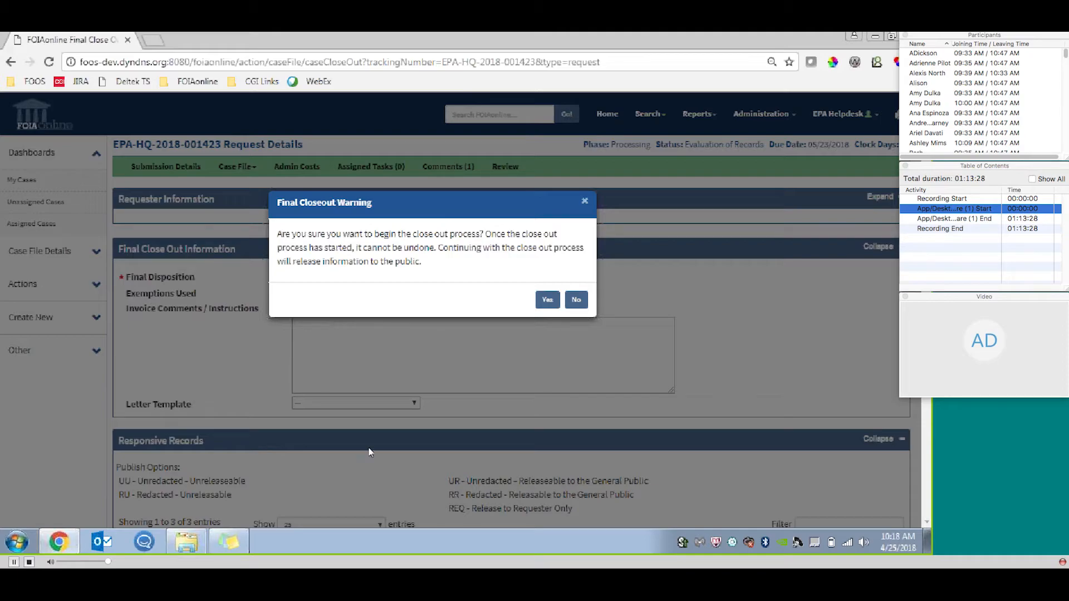
click(547, 301)
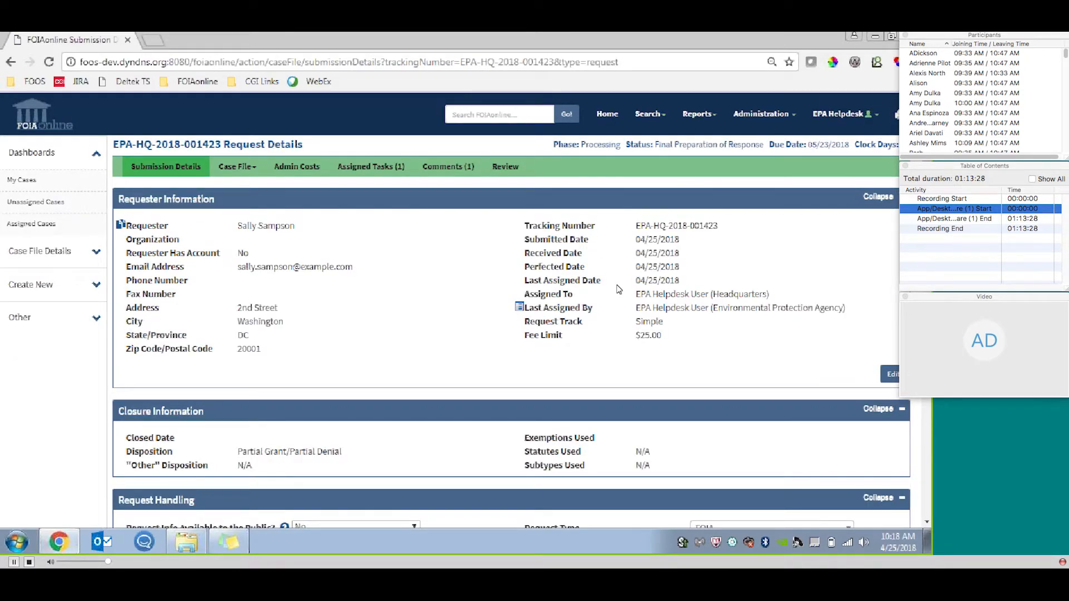
Open the pending Final Disposition Notice task from the request's assigned tasks.
scroll(511, 334, down, 1)
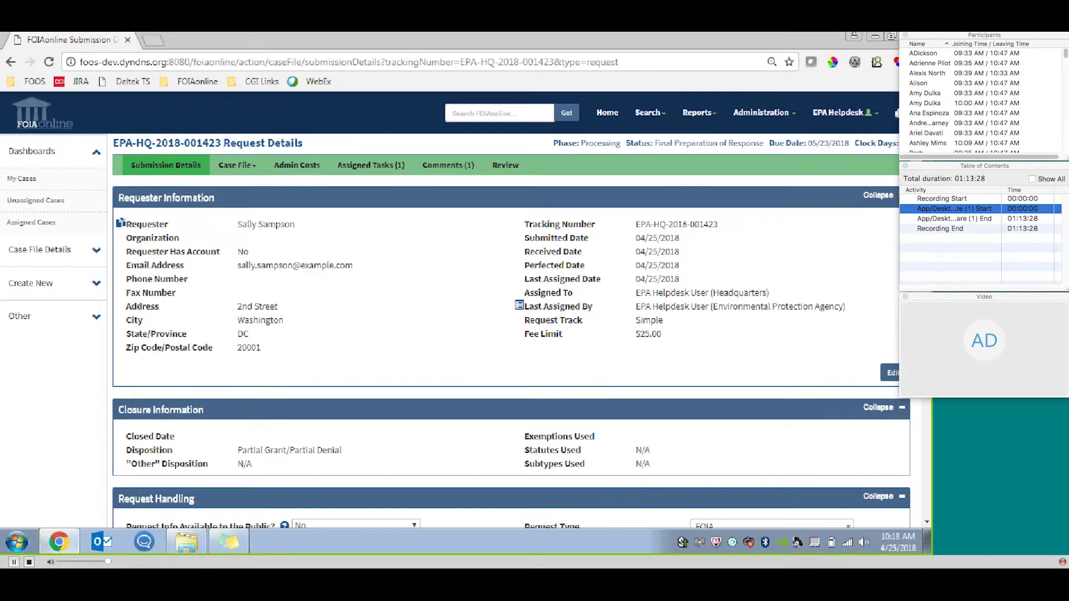
scroll(511, 309, down, 2)
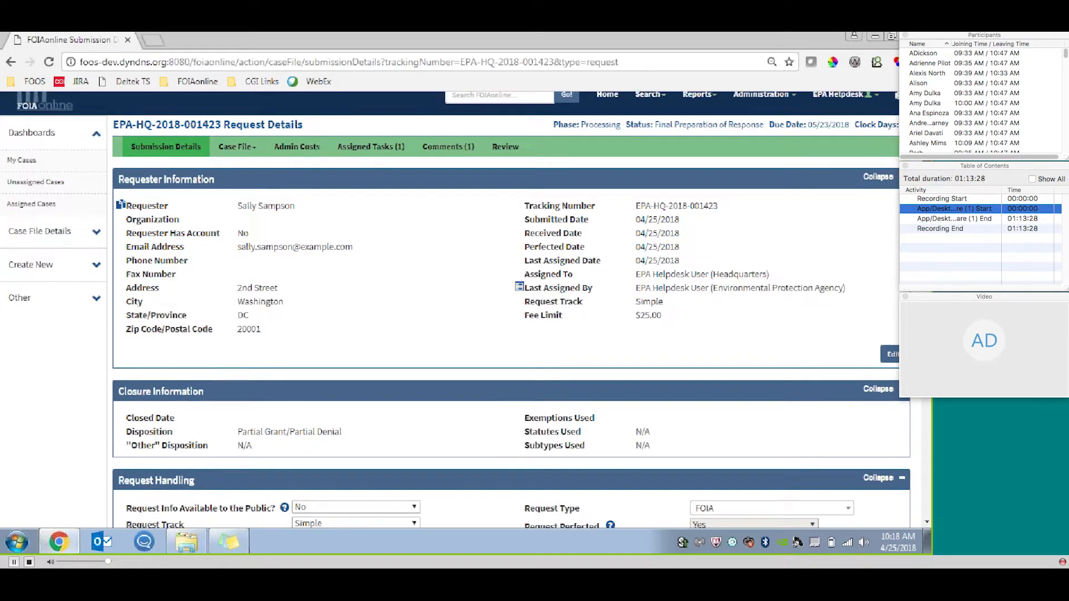
scroll(452, 215, down, 2)
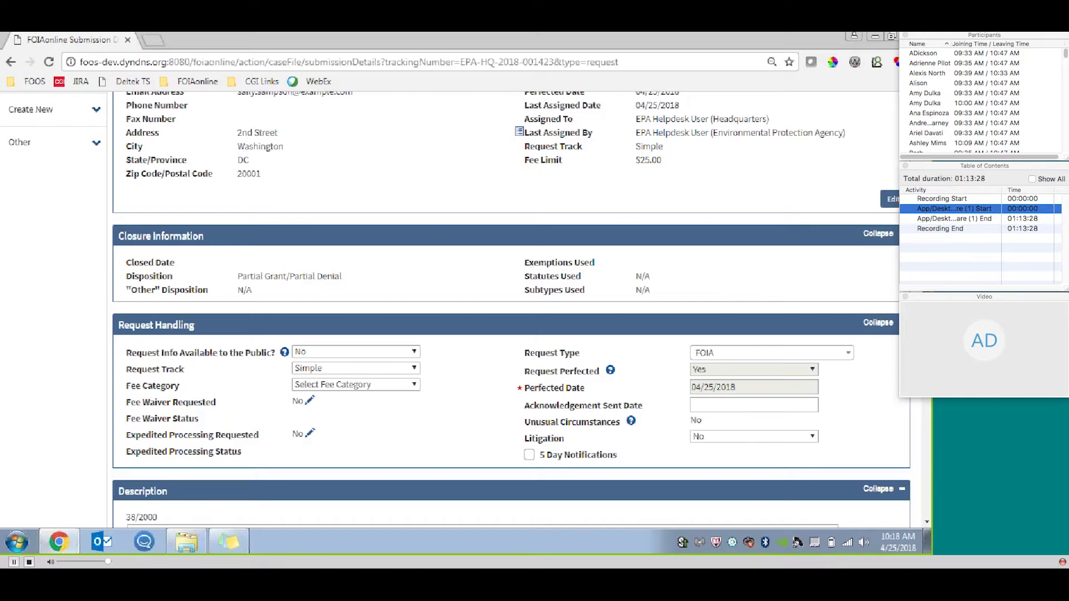
scroll(442, 258, up, 3)
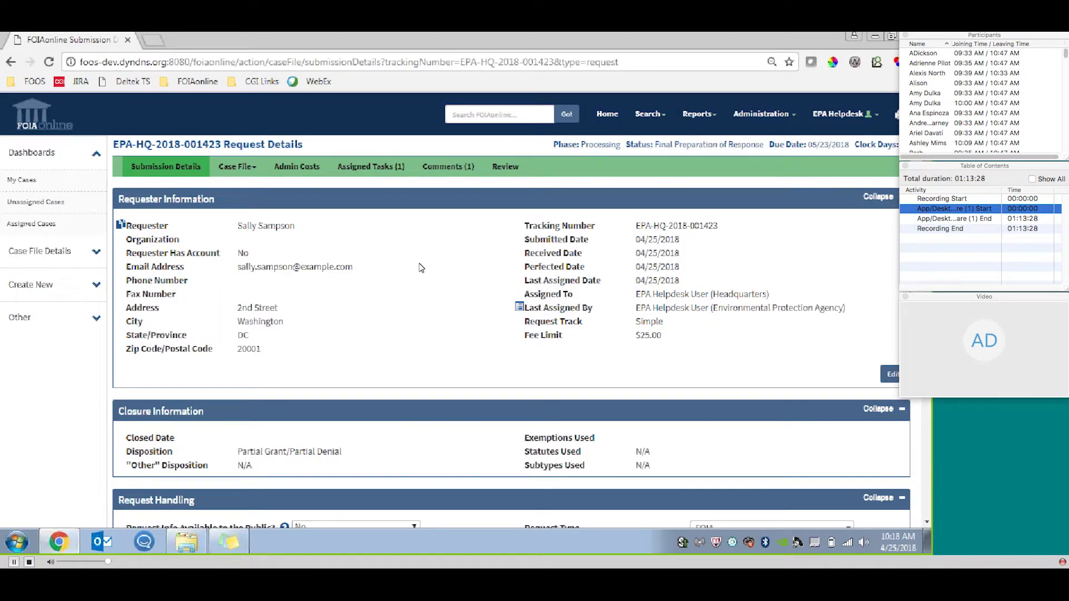
click(376, 166)
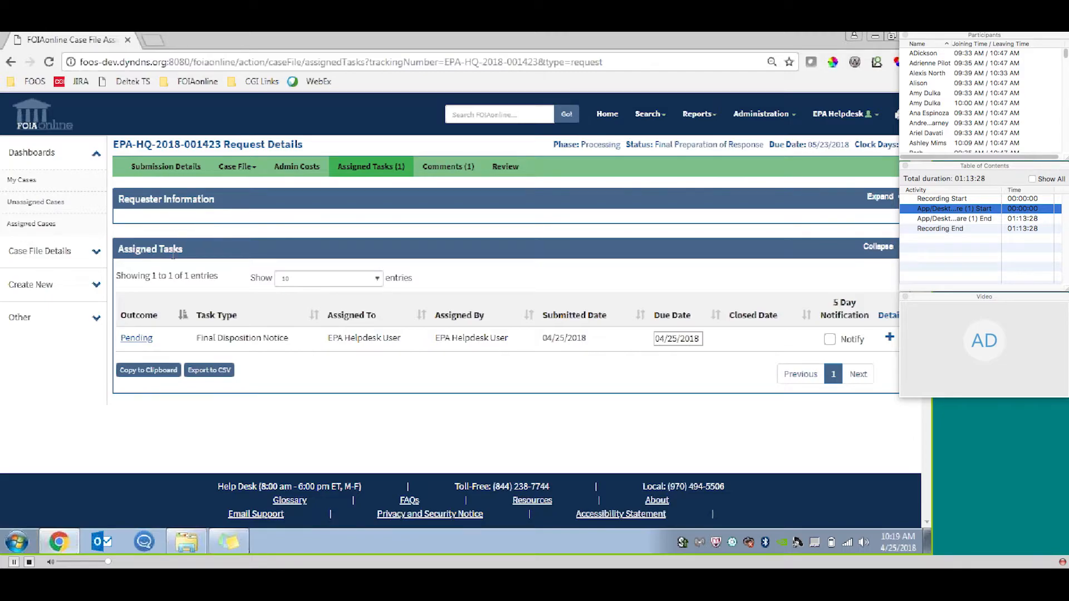
click(129, 340)
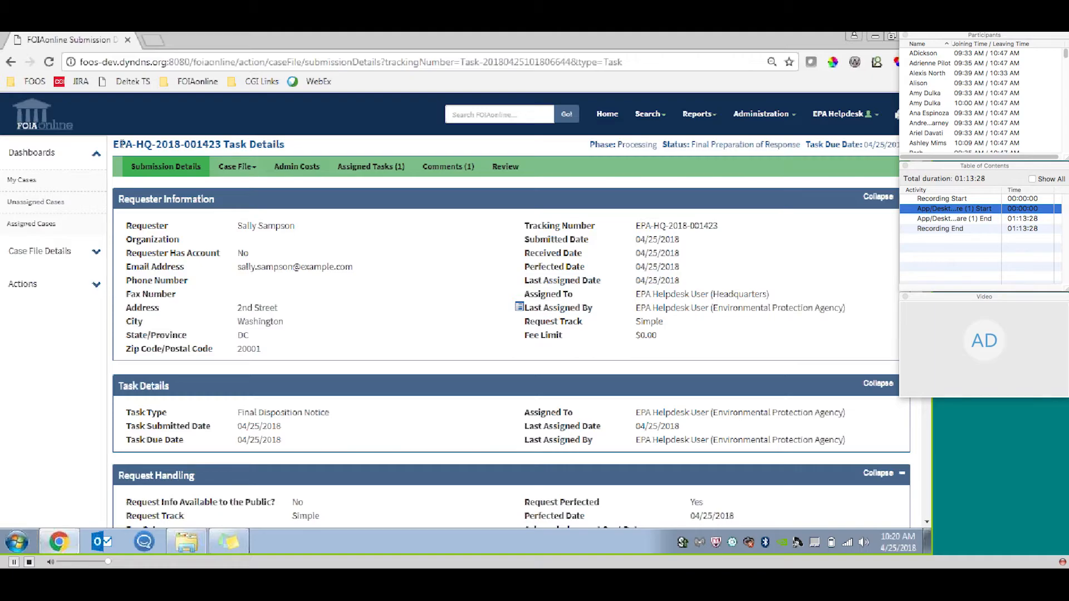
Examine the Final Disposition Notice task's submission details, including the requester information, task details and request handling.
drag(221, 144, 113, 144)
click(310, 146)
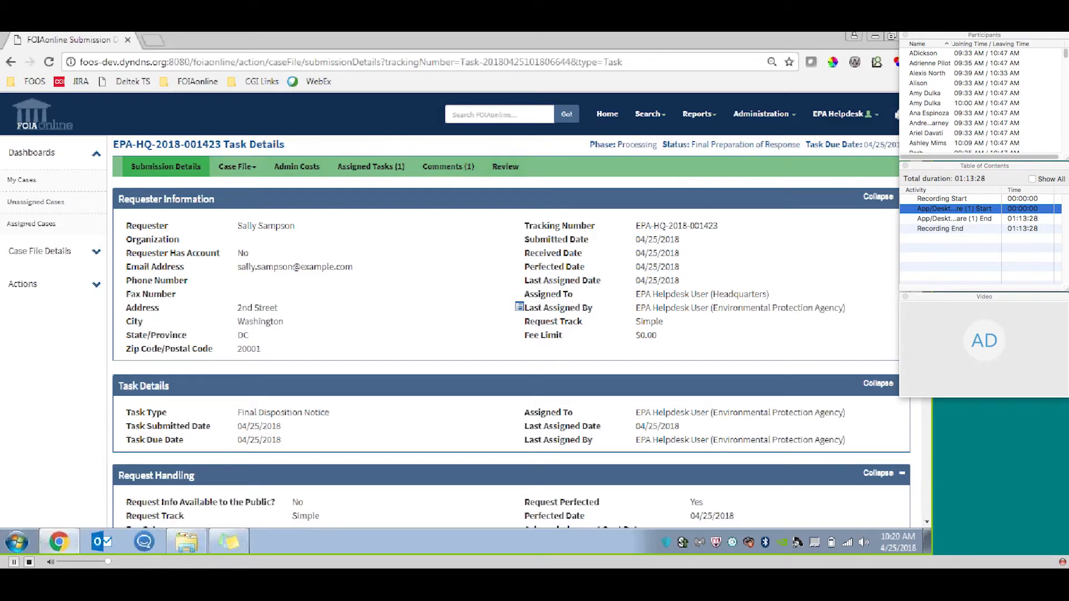
scroll(506, 310, down, 4)
scroll(505, 310, down, 5)
scroll(506, 309, up, 4)
scroll(287, 238, up, 2)
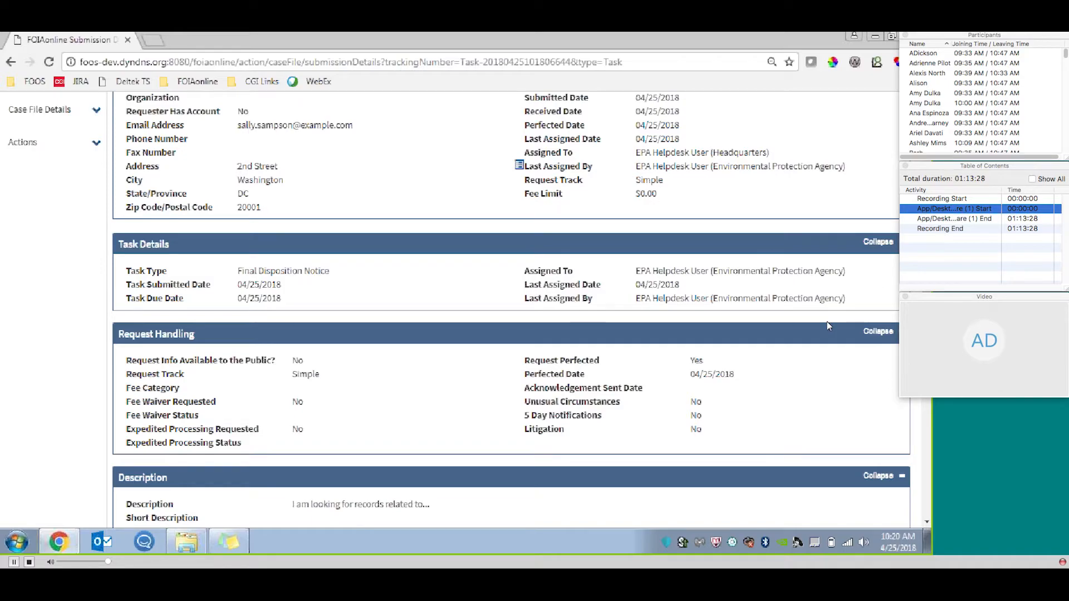
scroll(727, 266, up, 2)
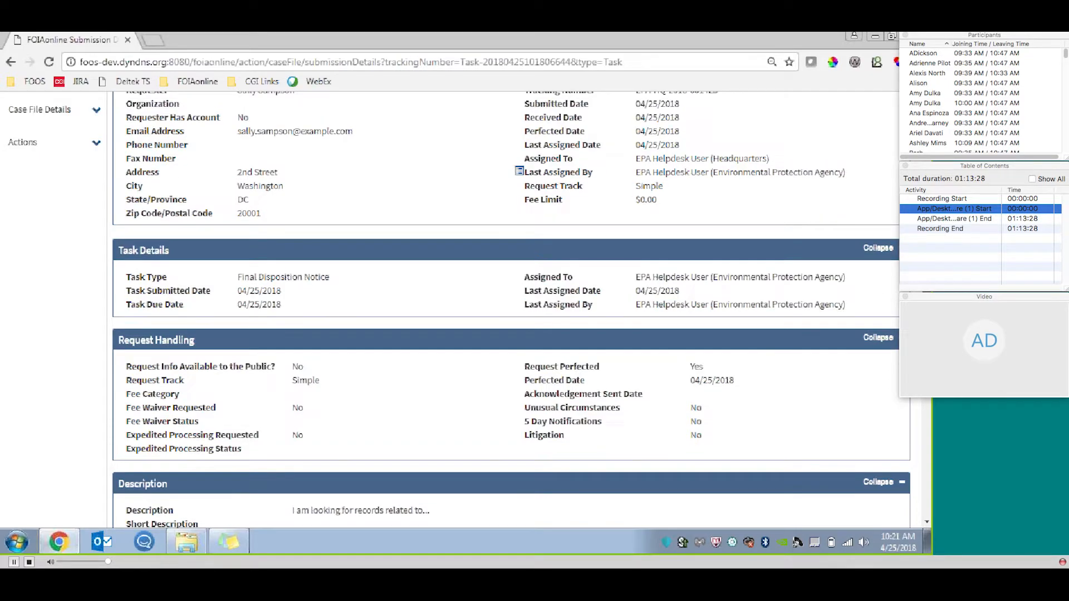
scroll(501, 307, up, 3)
Open the close out form of the Final Disposition Notice task and expand its requester information.
click(79, 287)
click(72, 312)
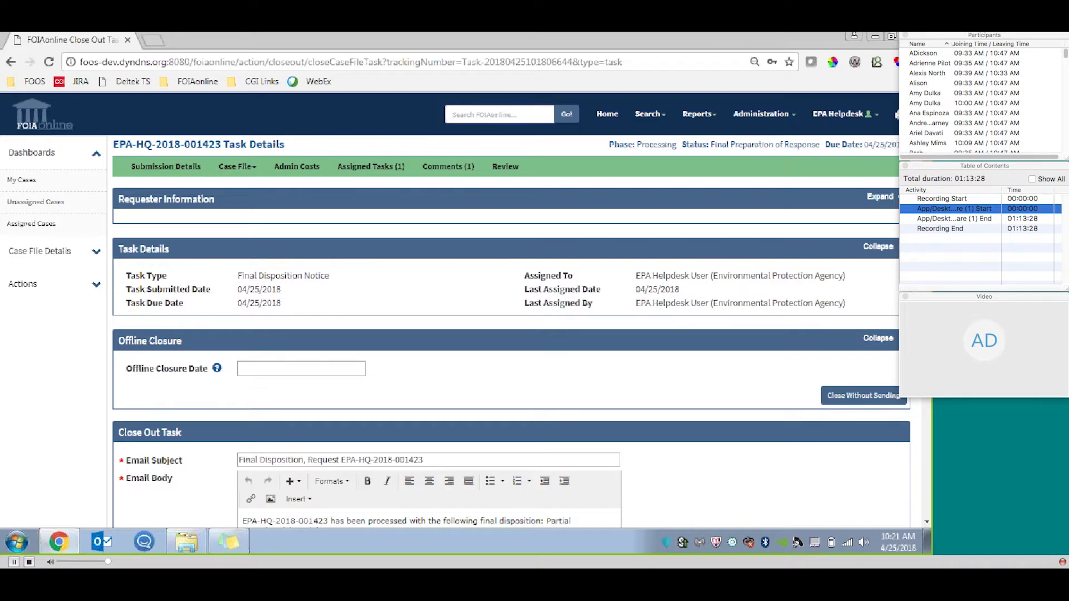
scroll(319, 262, down, 2)
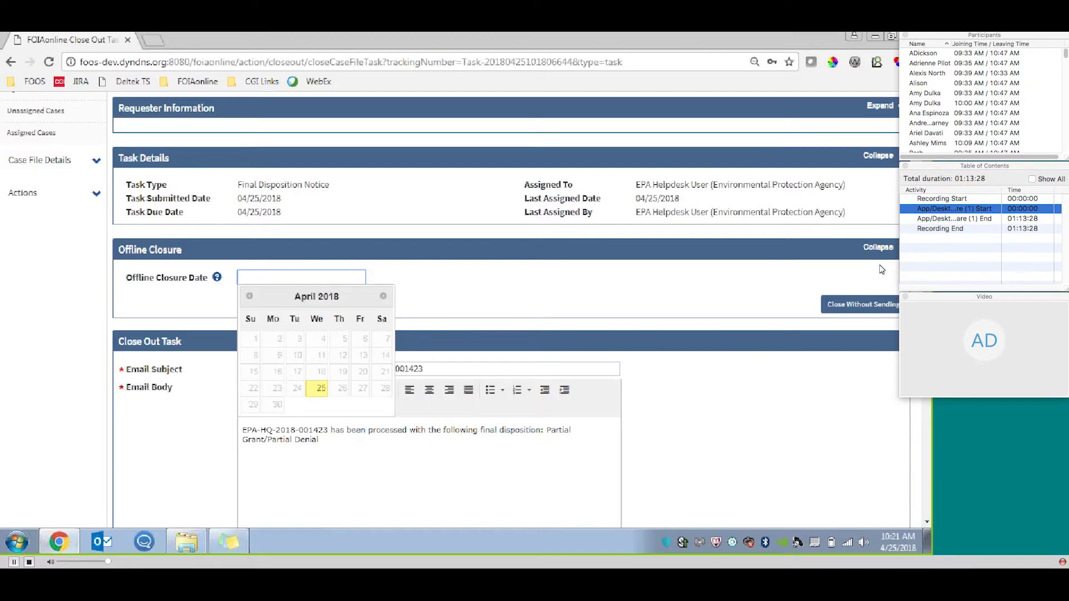
drag(927, 245, 927, 209)
scroll(888, 174, up, 1)
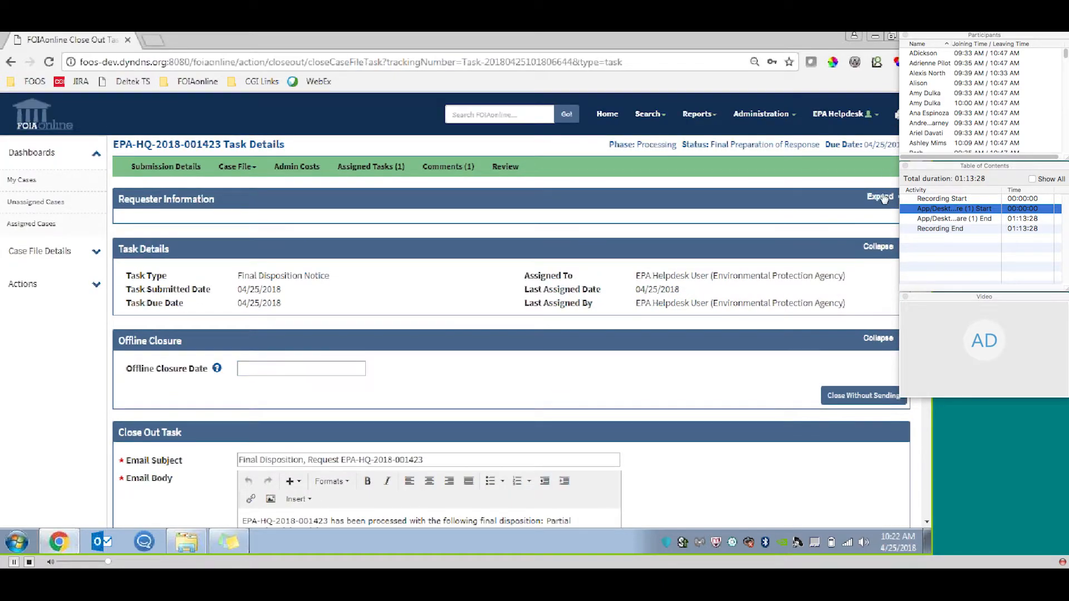
click(885, 196)
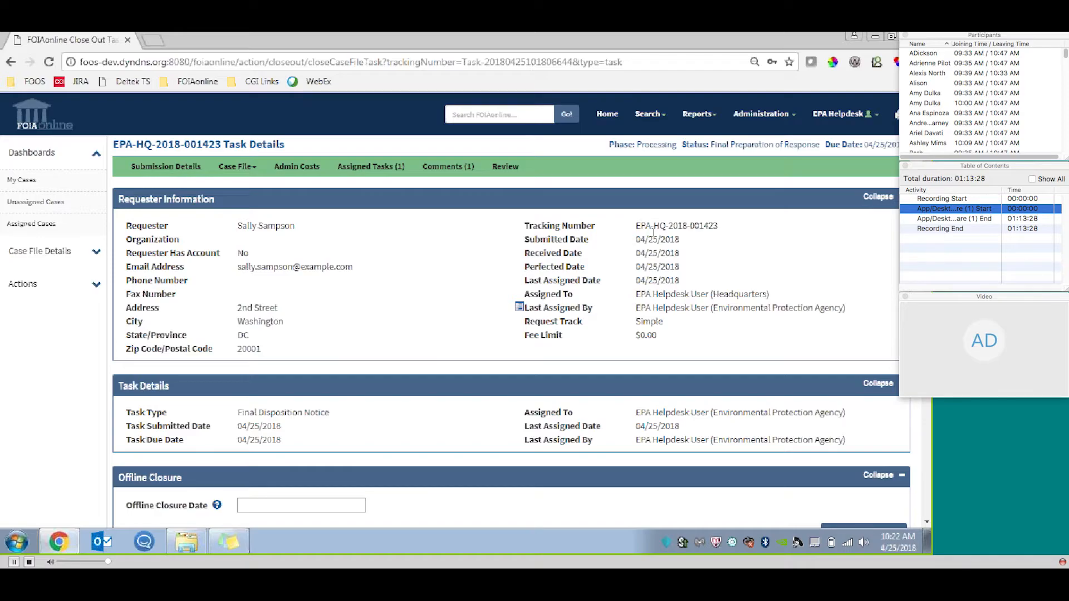
Try 04/25/2018 as the offline closure date of the Final Disposition Notice task and clear the date again.
scroll(340, 385, down, 2)
click(339, 387)
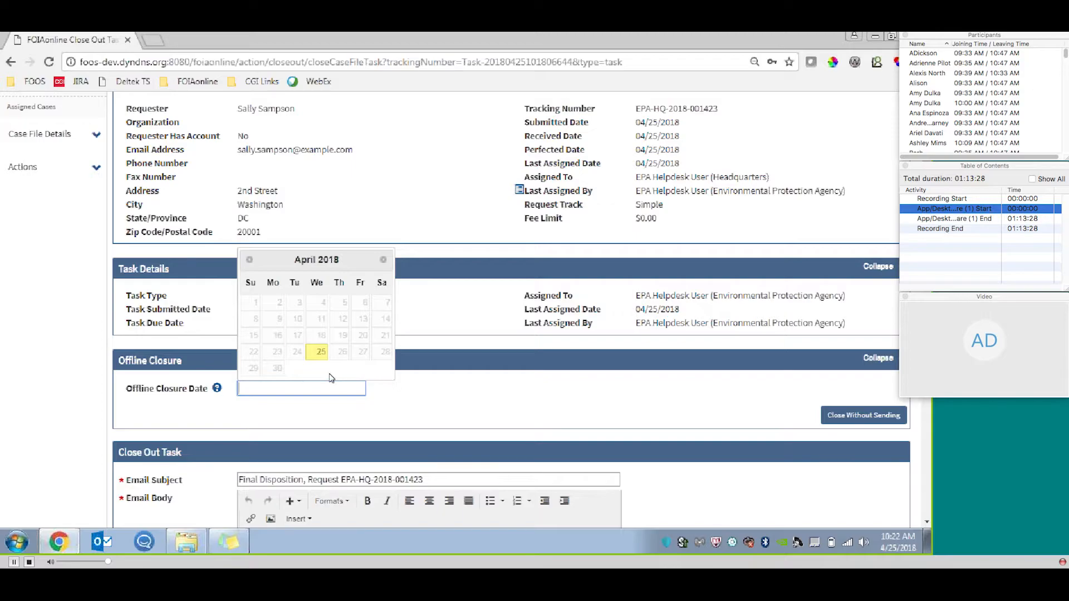
click(322, 355)
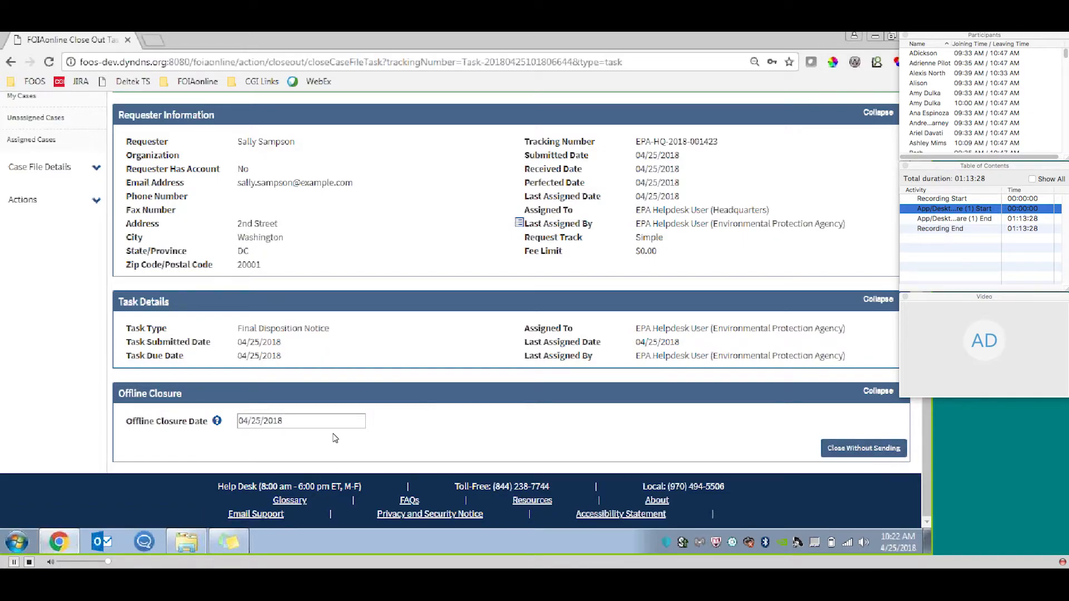
drag(296, 423, 202, 427)
key(BackSpace)
click(499, 418)
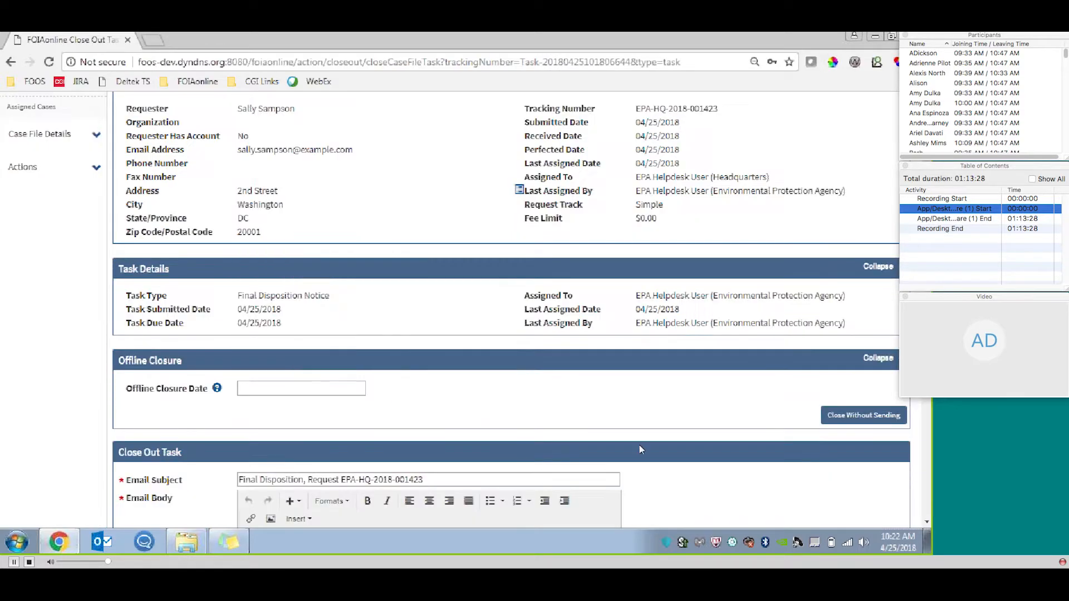
Choose Yes for attaching the latest invoice to the final disposition email.
scroll(630, 236, down, 5)
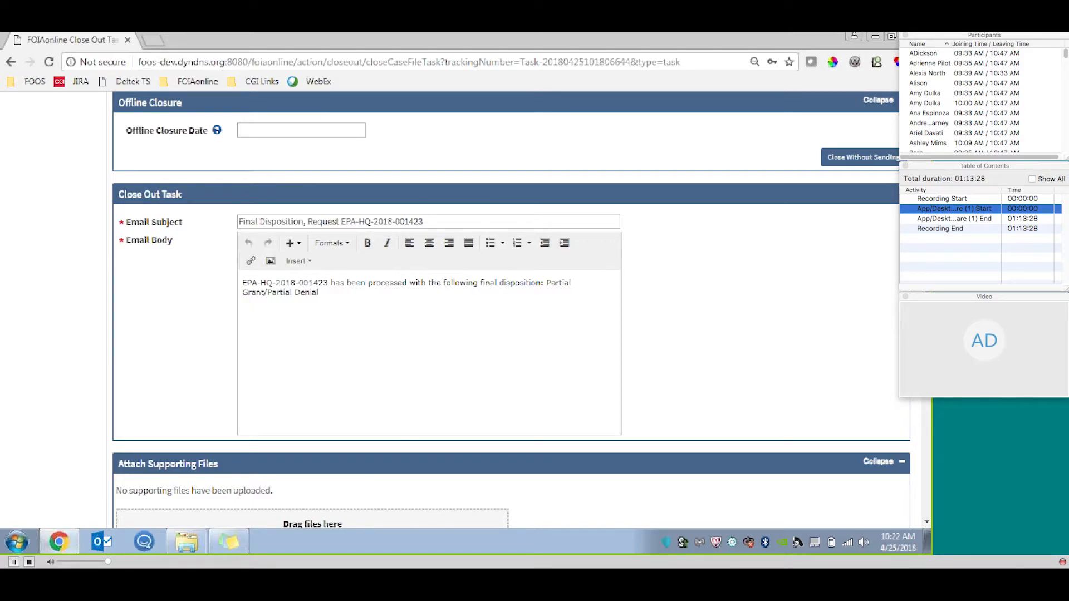
scroll(511, 309, down, 3)
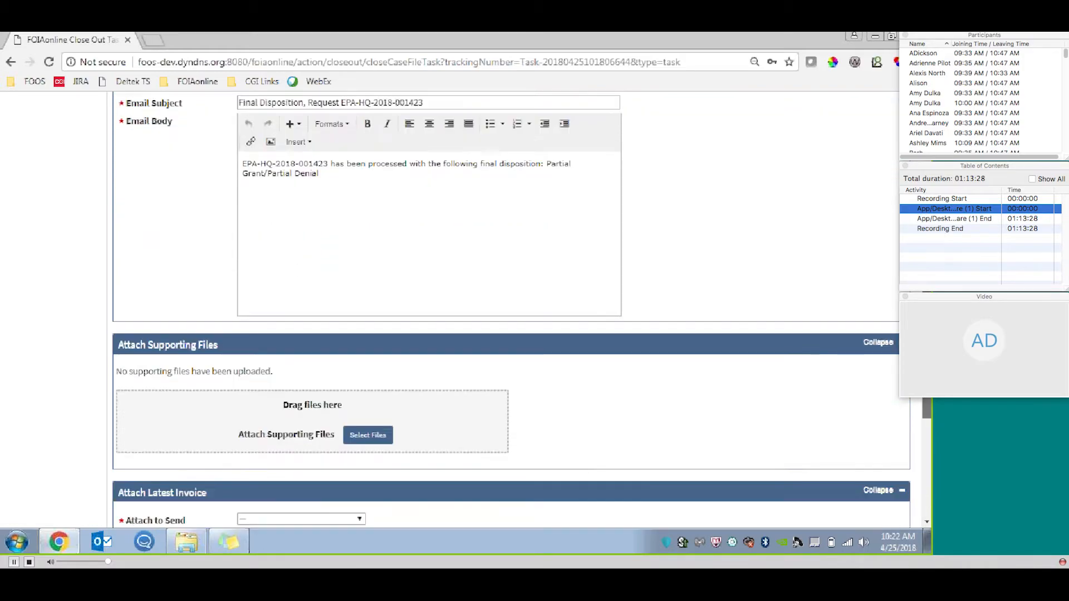
scroll(512, 310, down, 3)
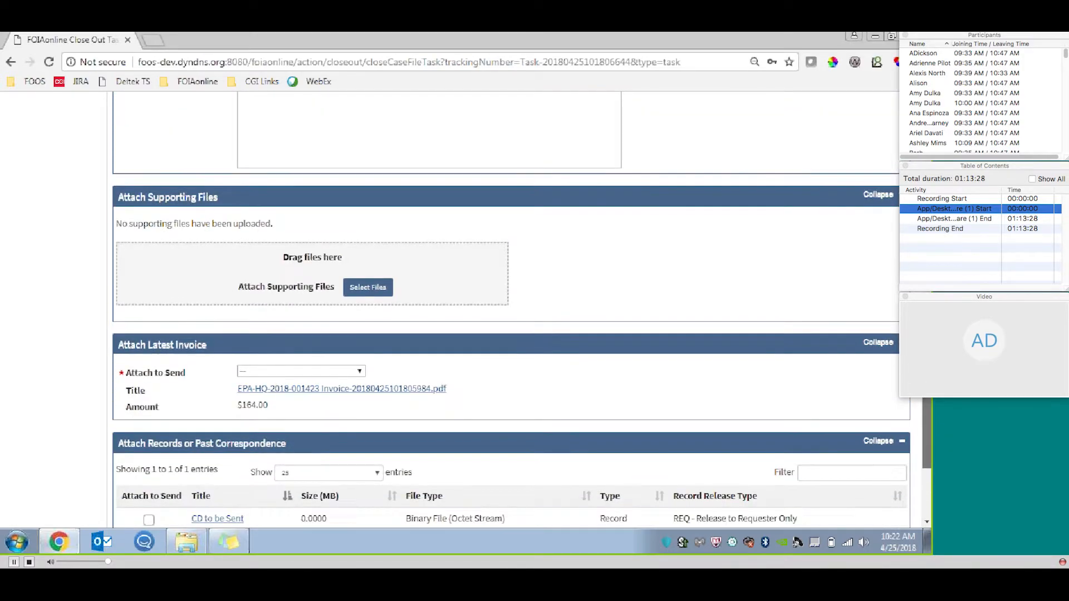
scroll(318, 113, down, 2)
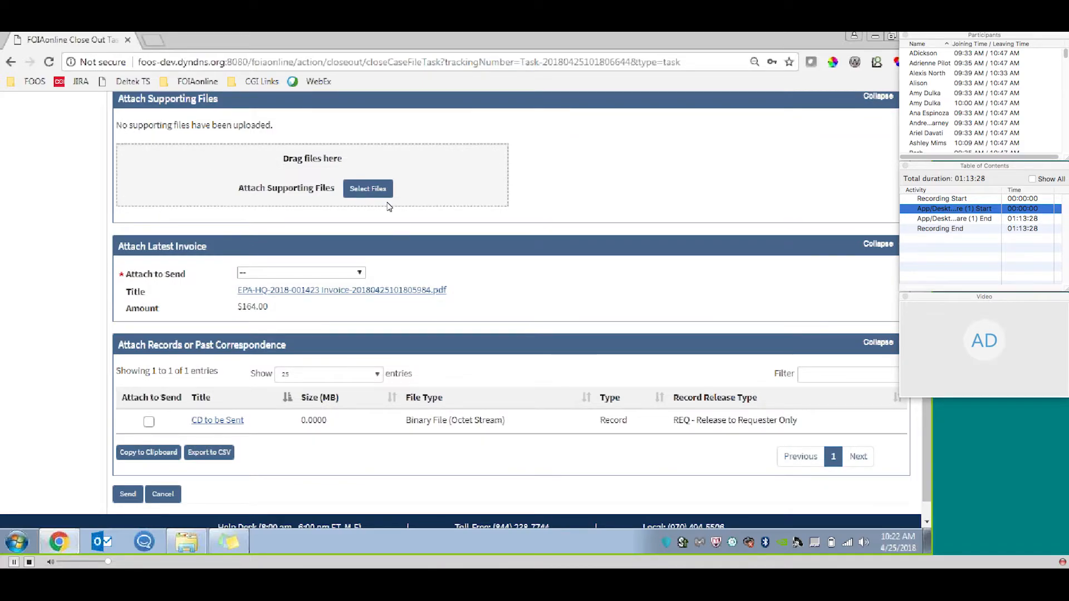
click(344, 275)
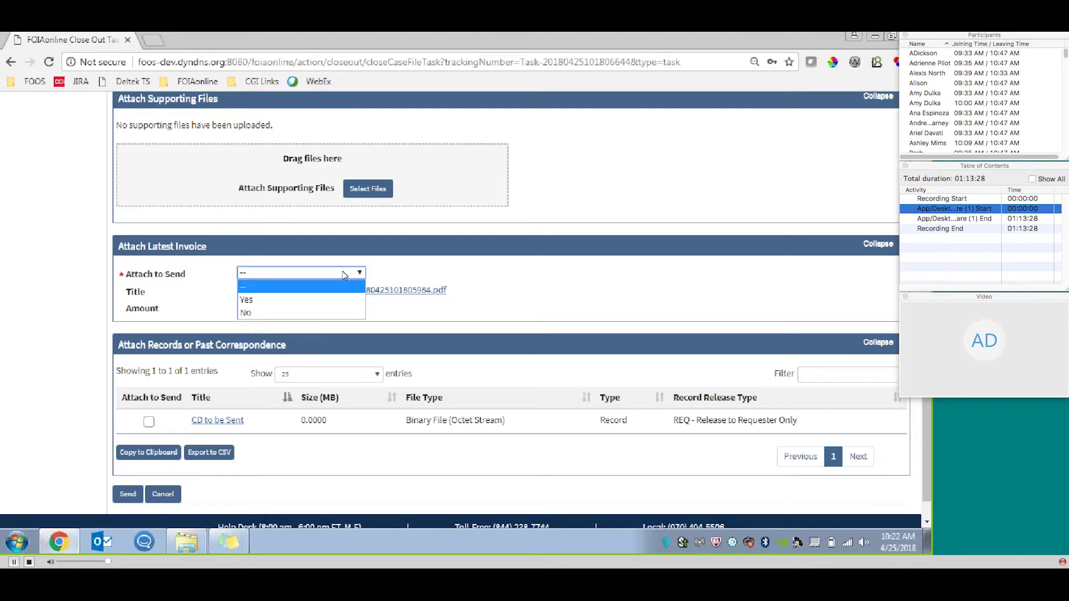
click(325, 299)
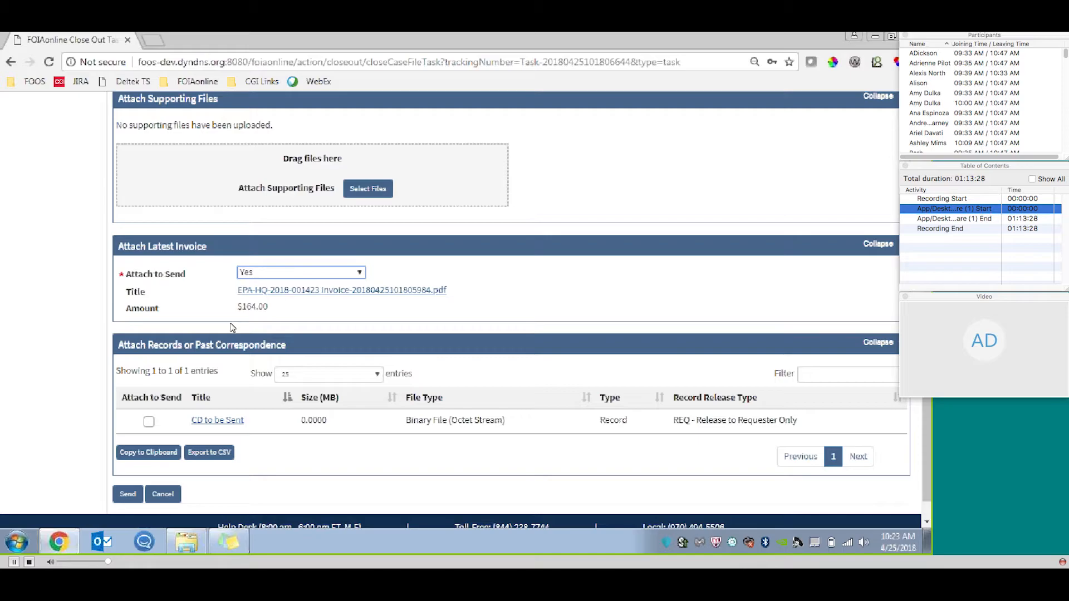
Send the final disposition notice and approve the release by entering the account password as electronic signature.
drag(925, 391, 925, 407)
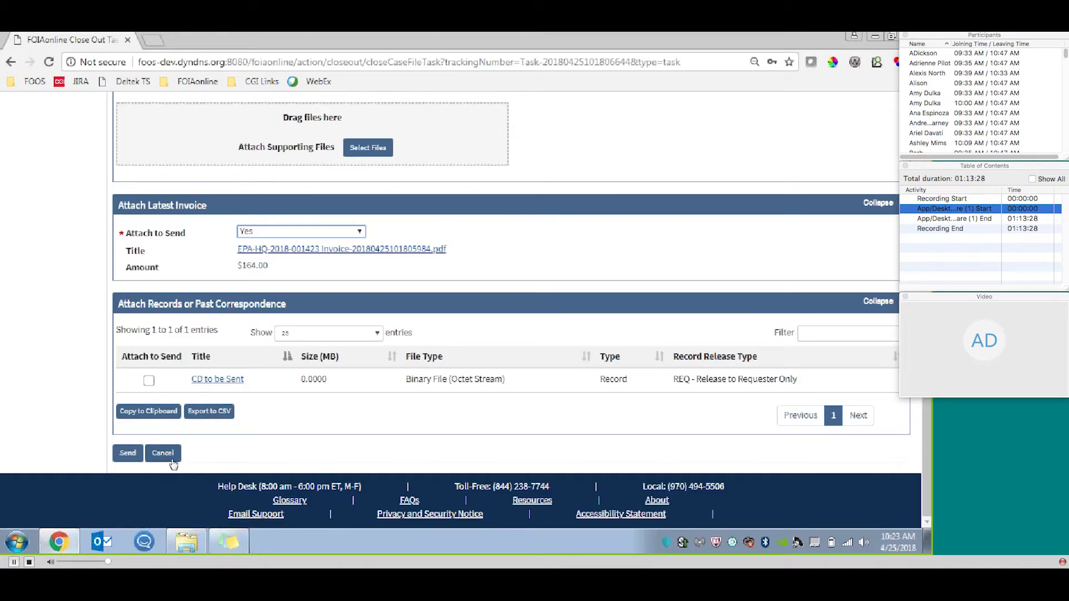
click(138, 459)
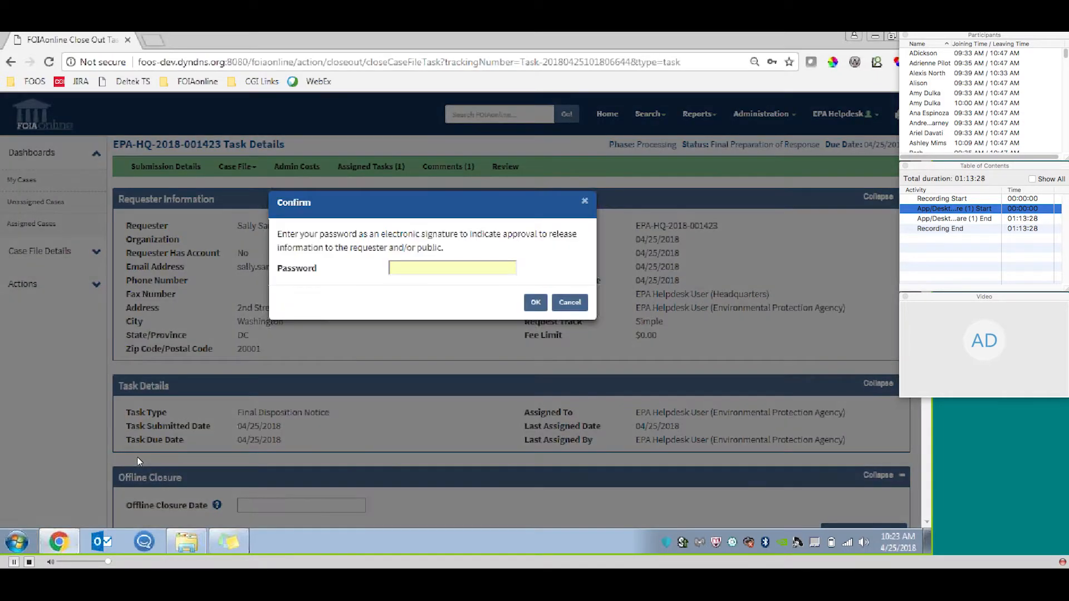
click(475, 269)
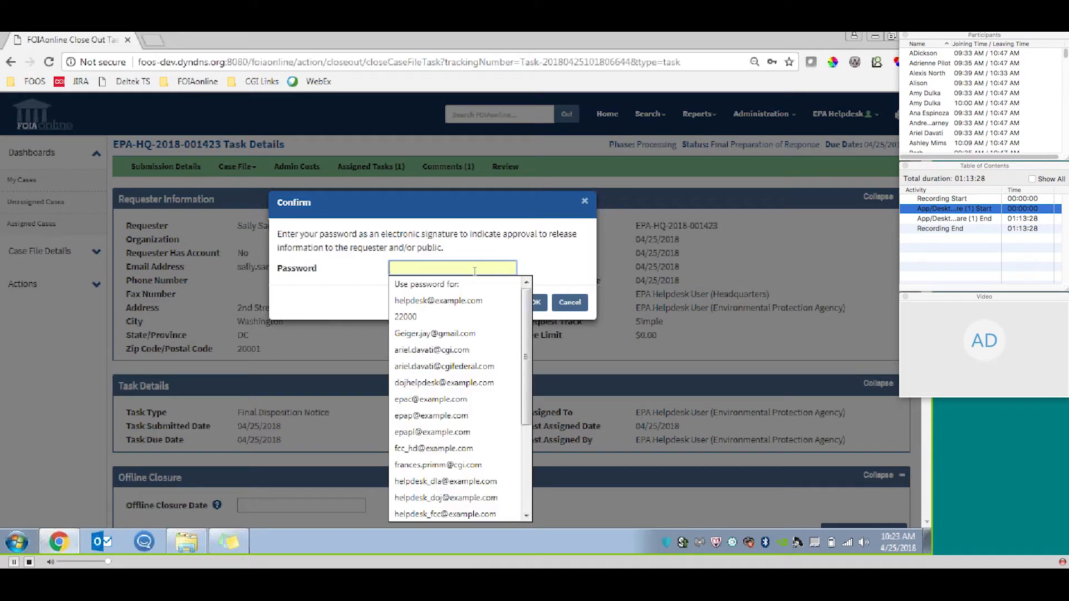
text(•••••••••••)
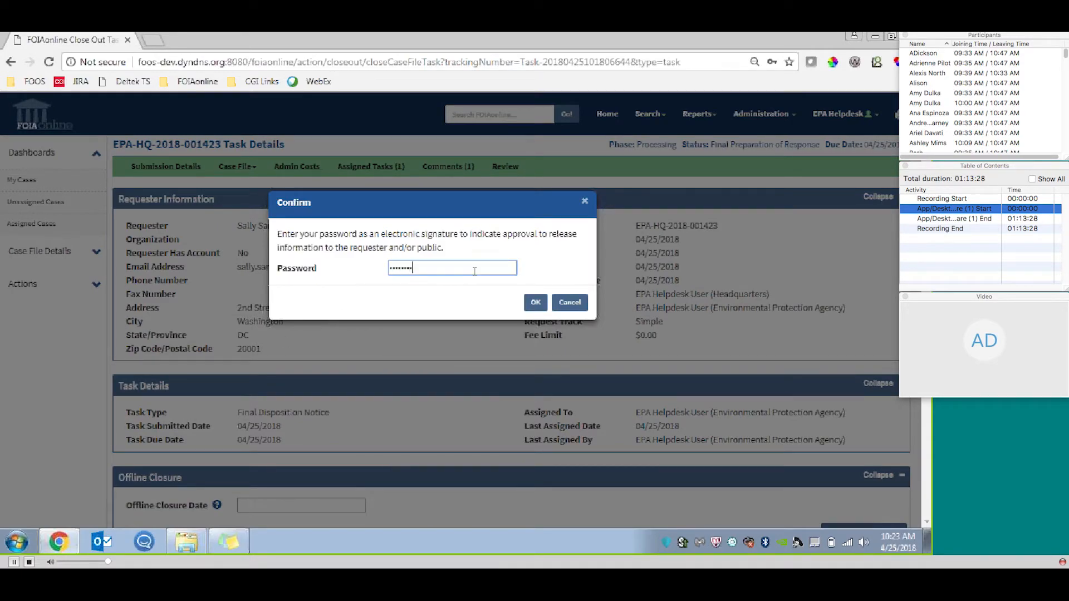
text(•)
click(535, 302)
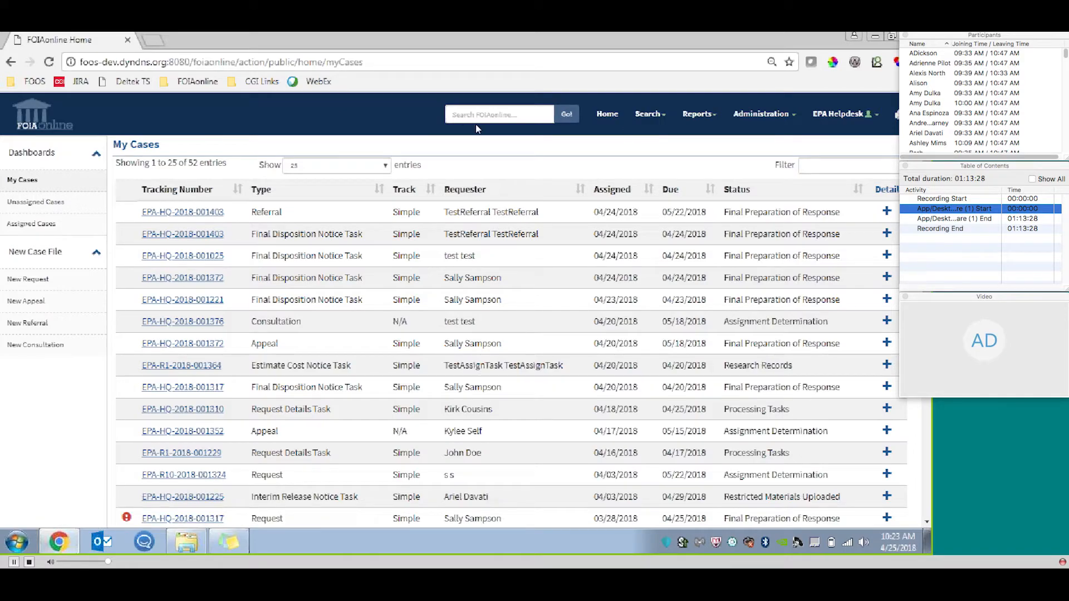
click(652, 118)
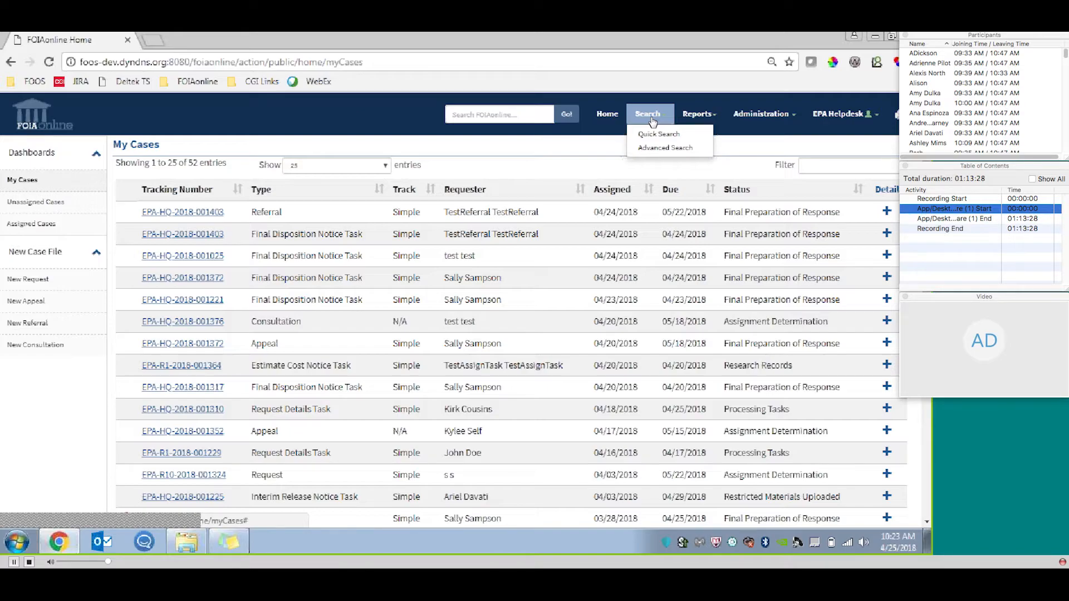
click(659, 134)
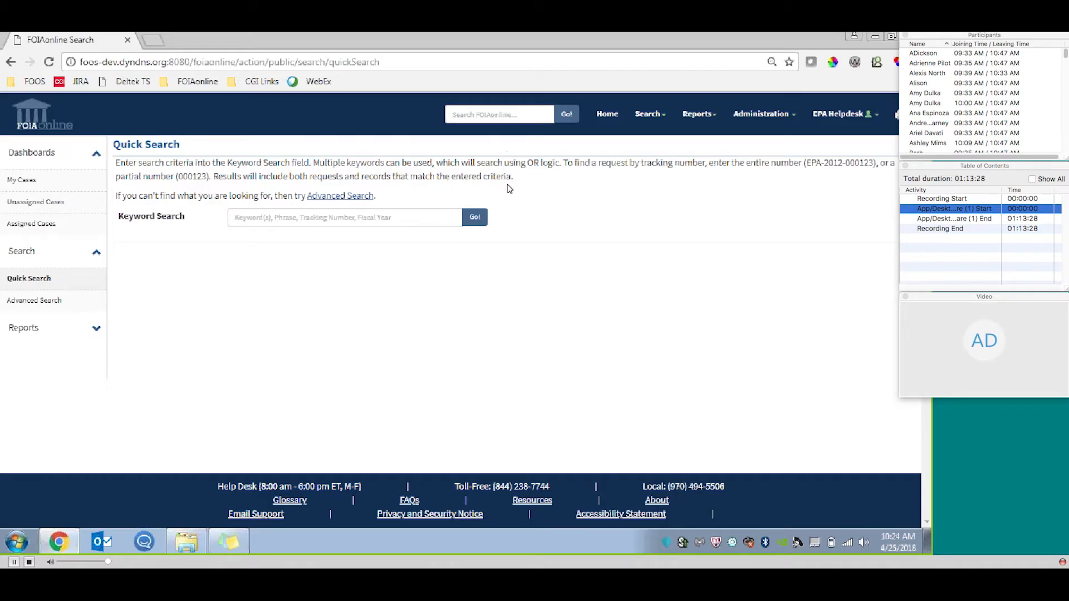
click(360, 215)
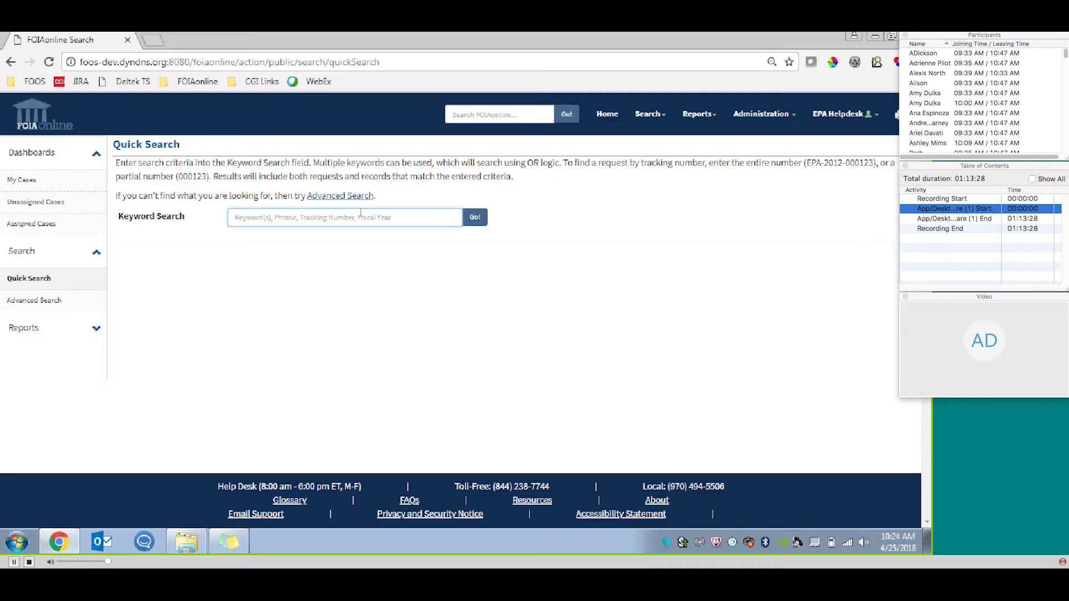
key(ctrl+v)
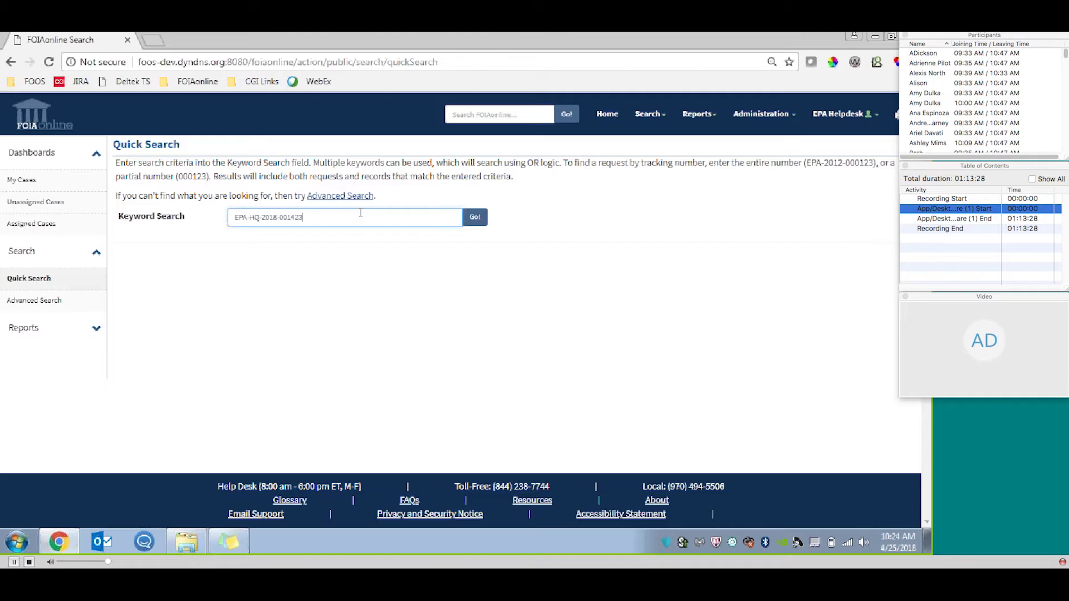
click(475, 217)
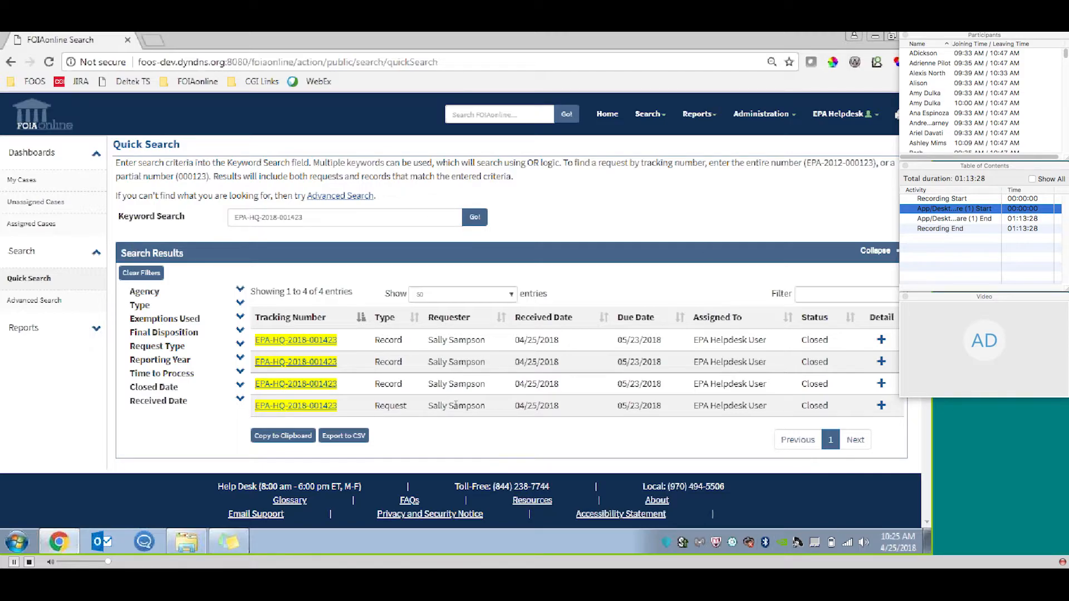
Filter the search results table by the text "requ" and clear the filter text again.
click(804, 294)
text(reque)
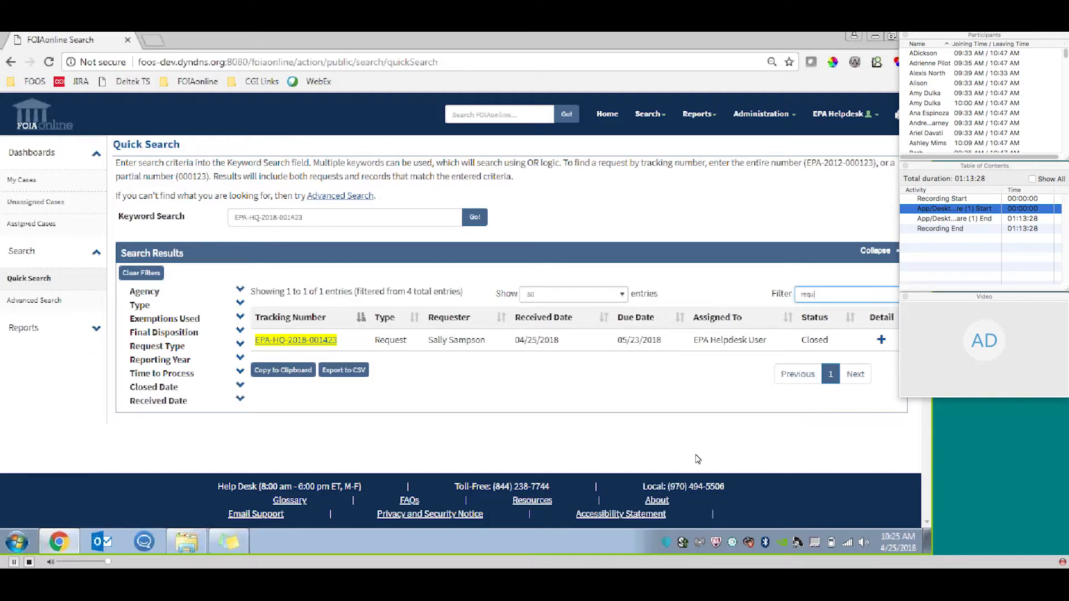
key(BackSpace)
key(BackSpace)
key(BackSpace)
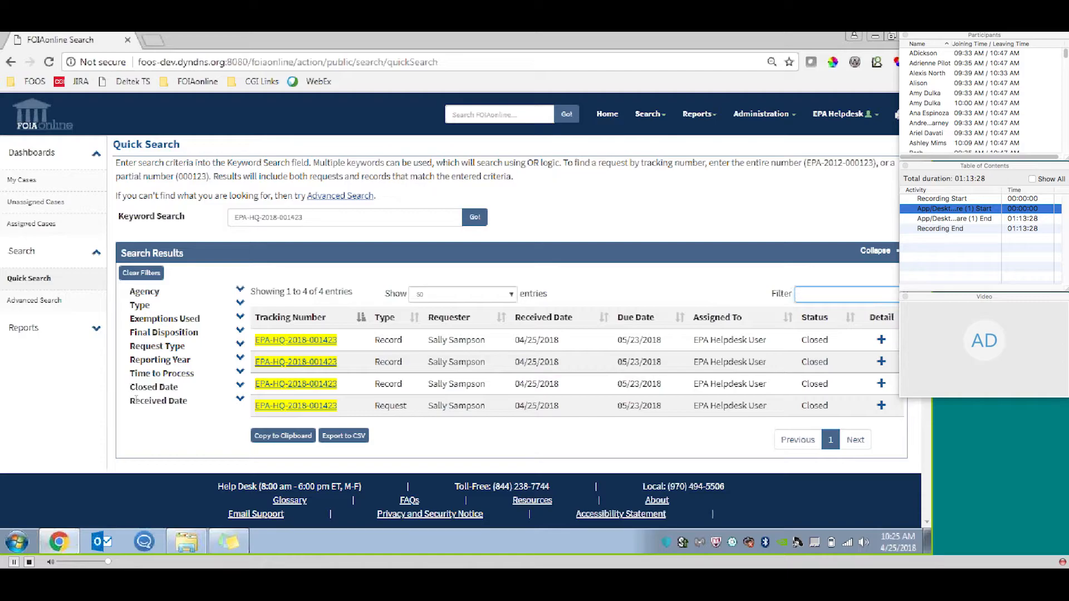
Expand the Agency and Type facets, narrow the search results to the Request type and remove that filter.
click(240, 290)
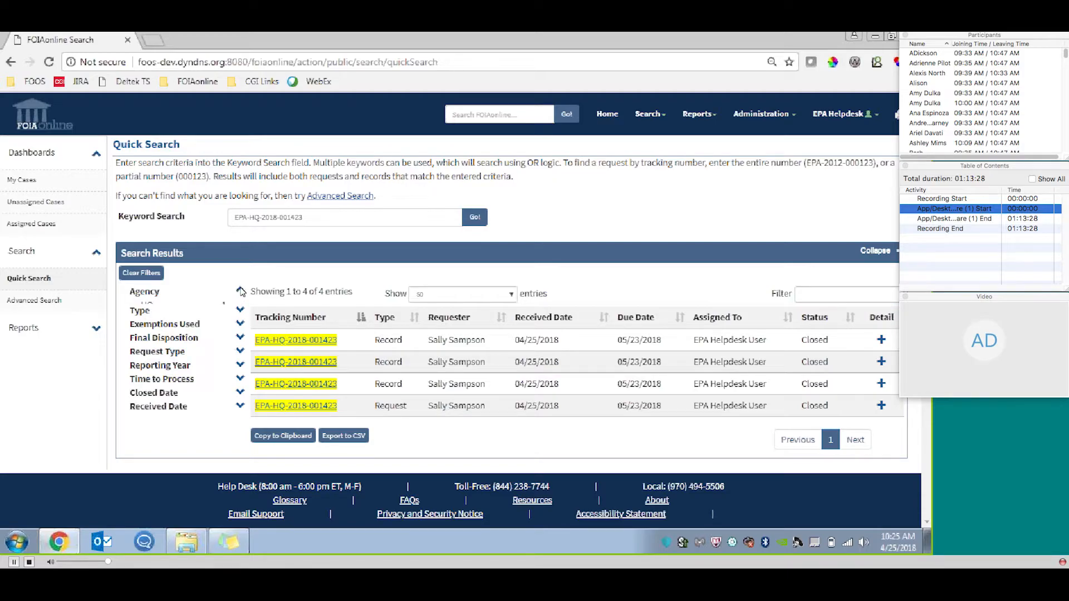
click(242, 316)
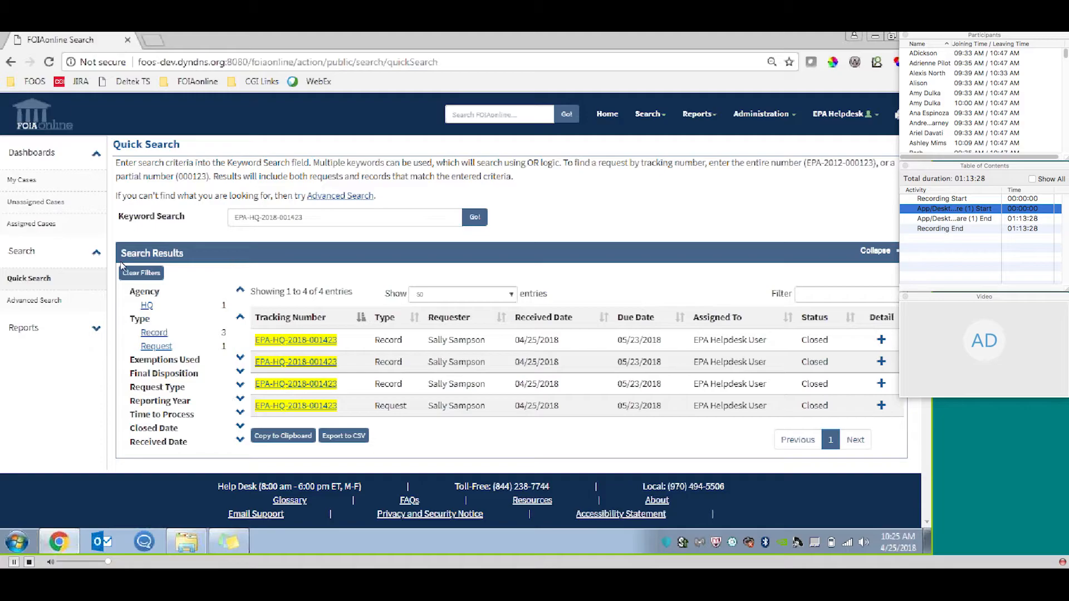
click(157, 346)
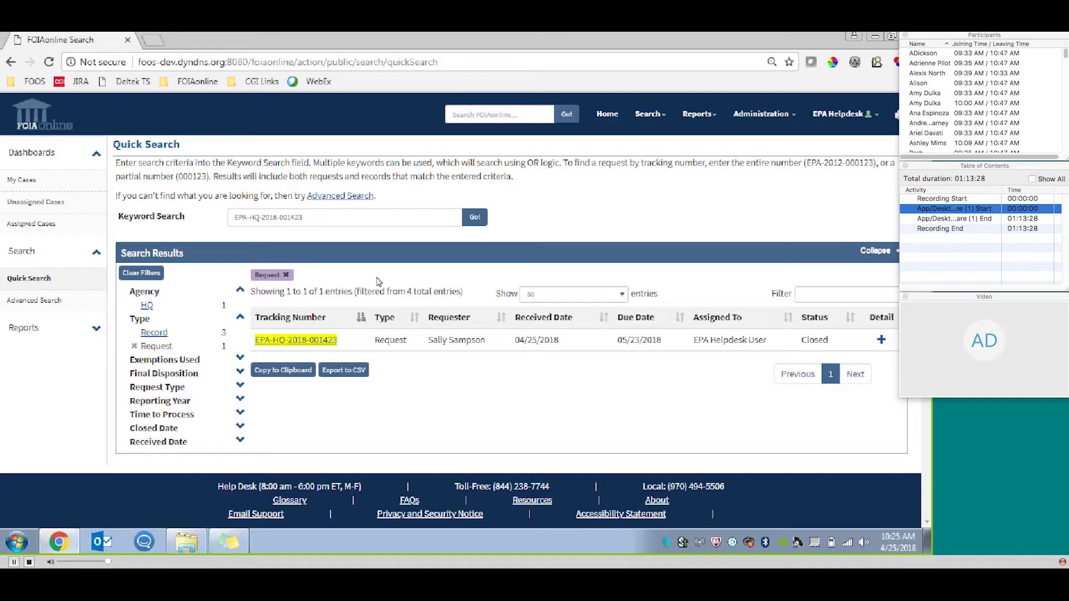
click(292, 275)
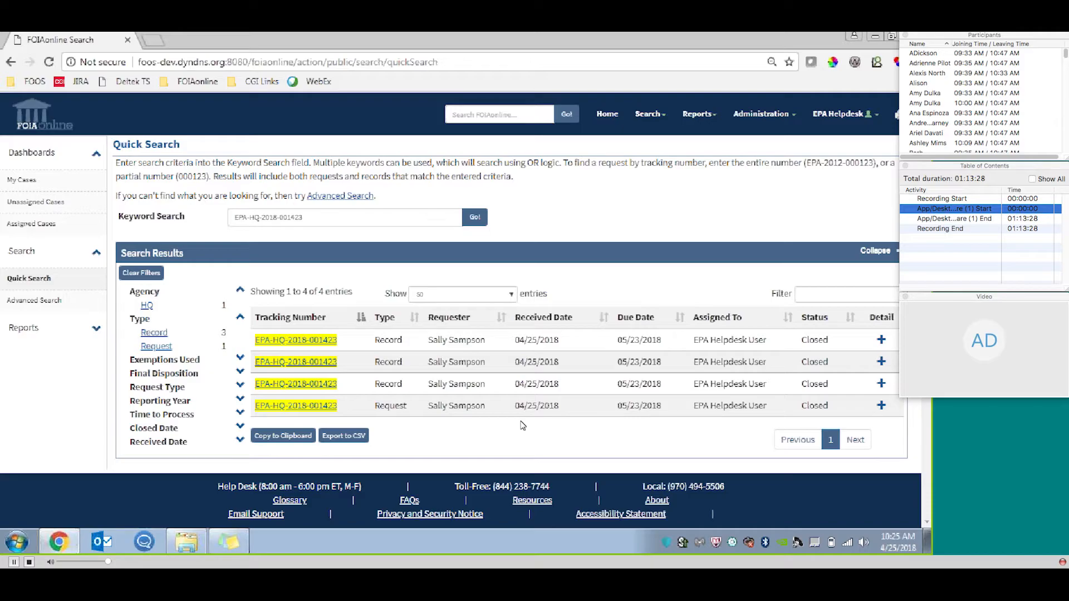
click(647, 113)
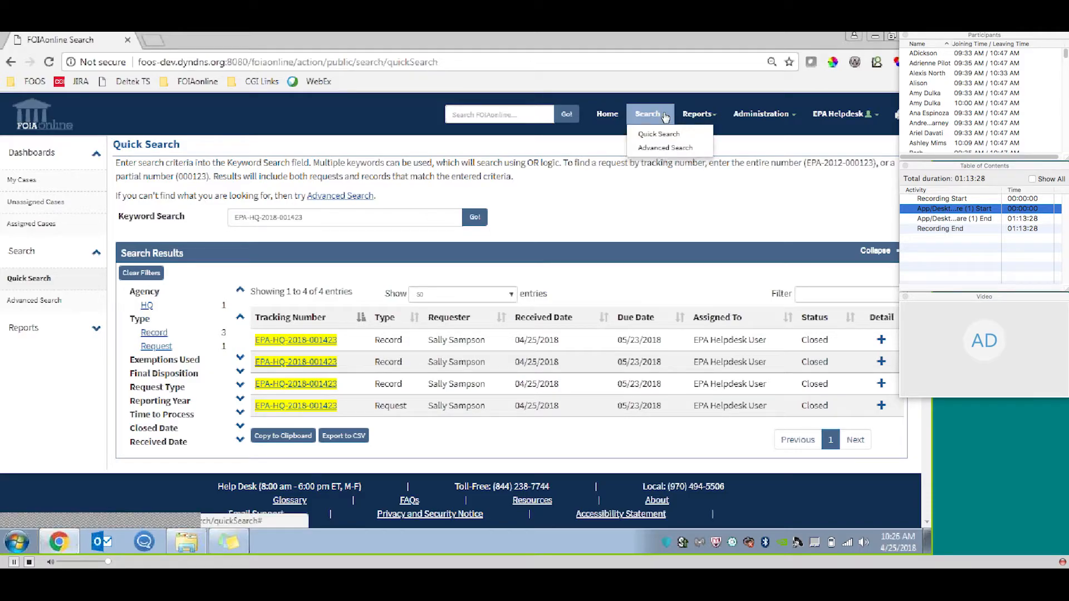
click(671, 155)
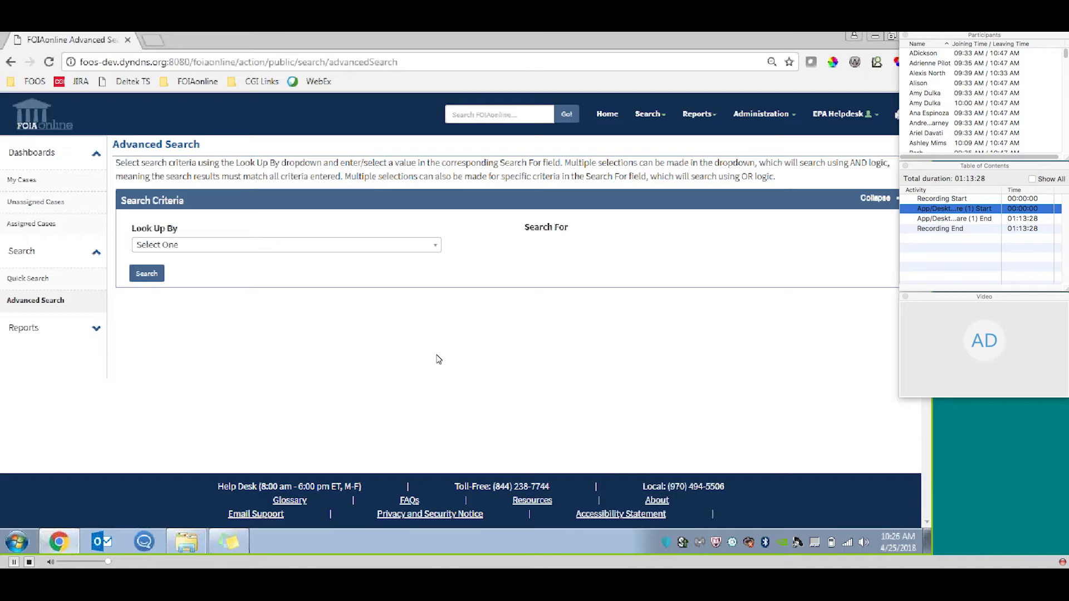
click(436, 245)
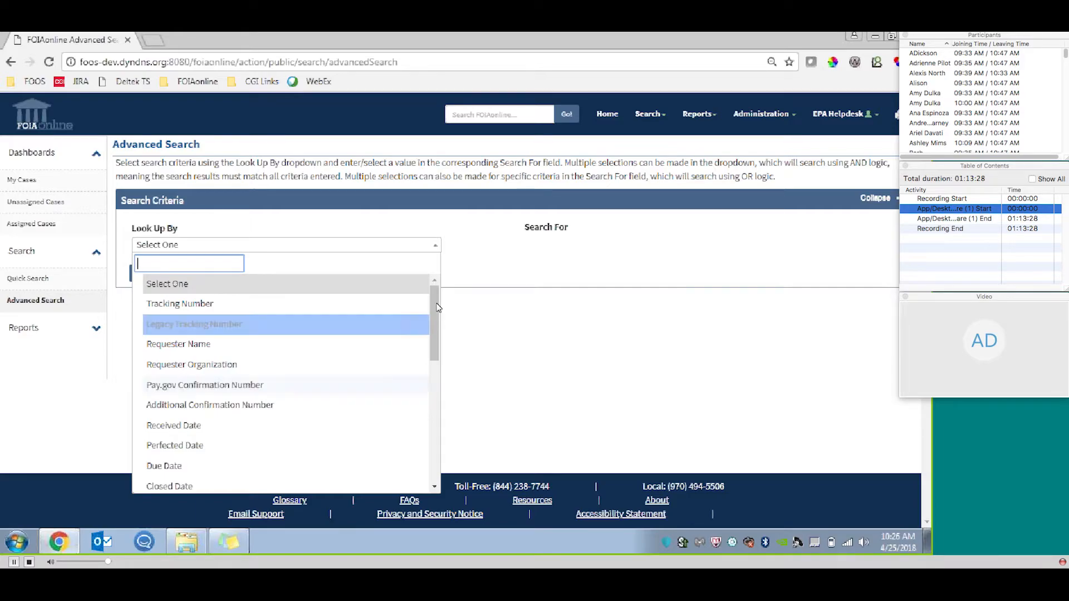
drag(432, 312, 430, 448)
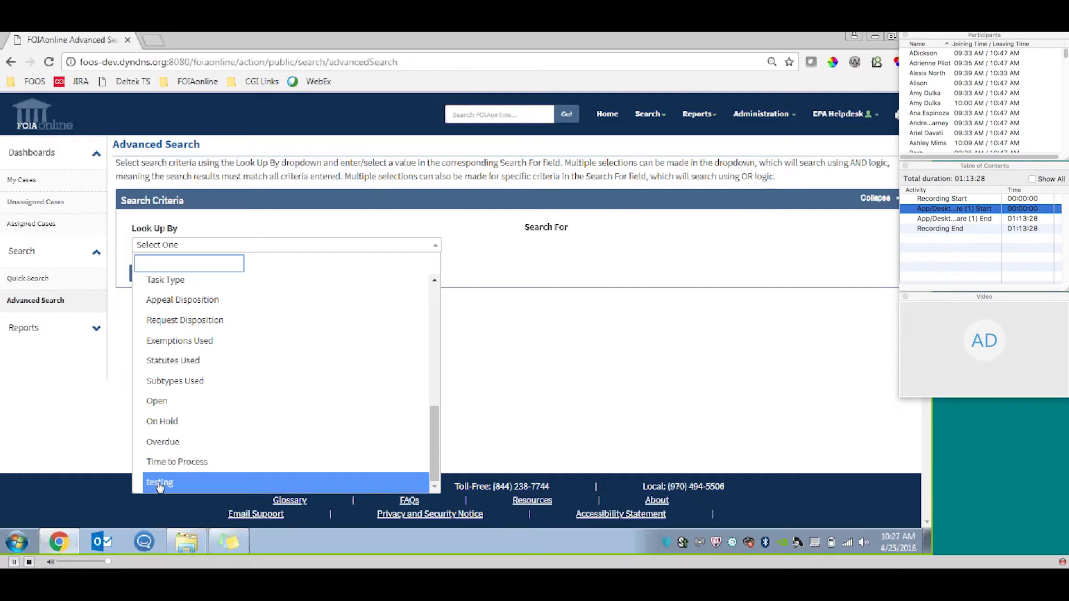
drag(436, 467, 436, 334)
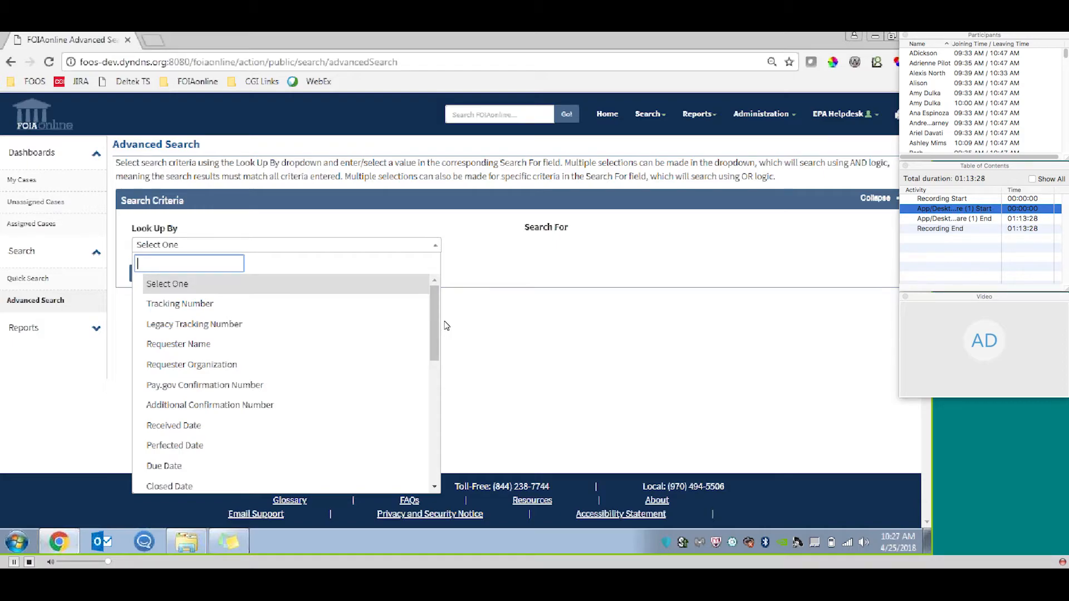
click(300, 308)
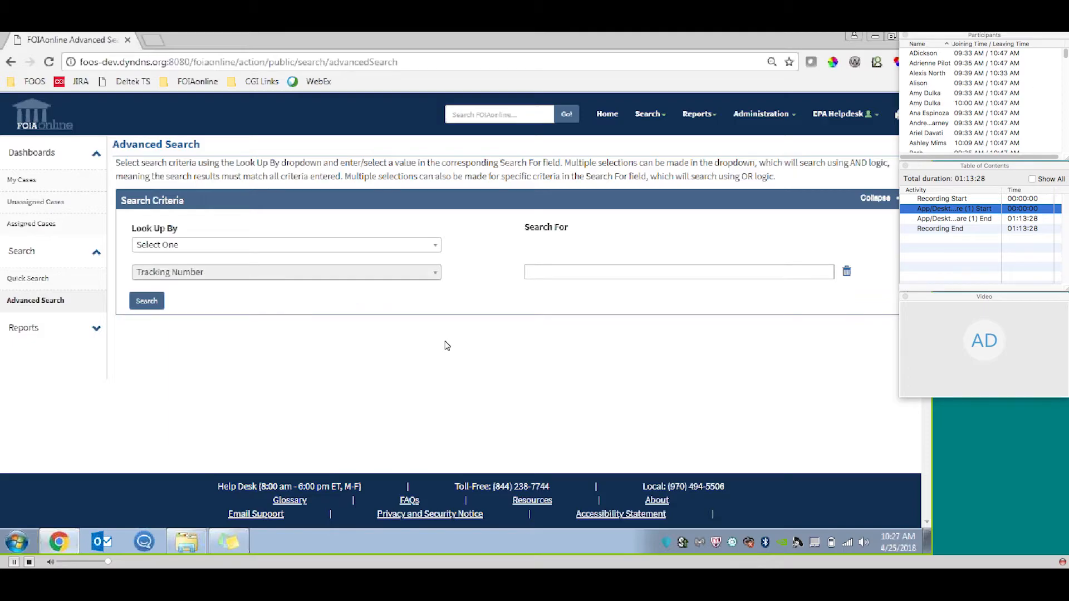
click(606, 267)
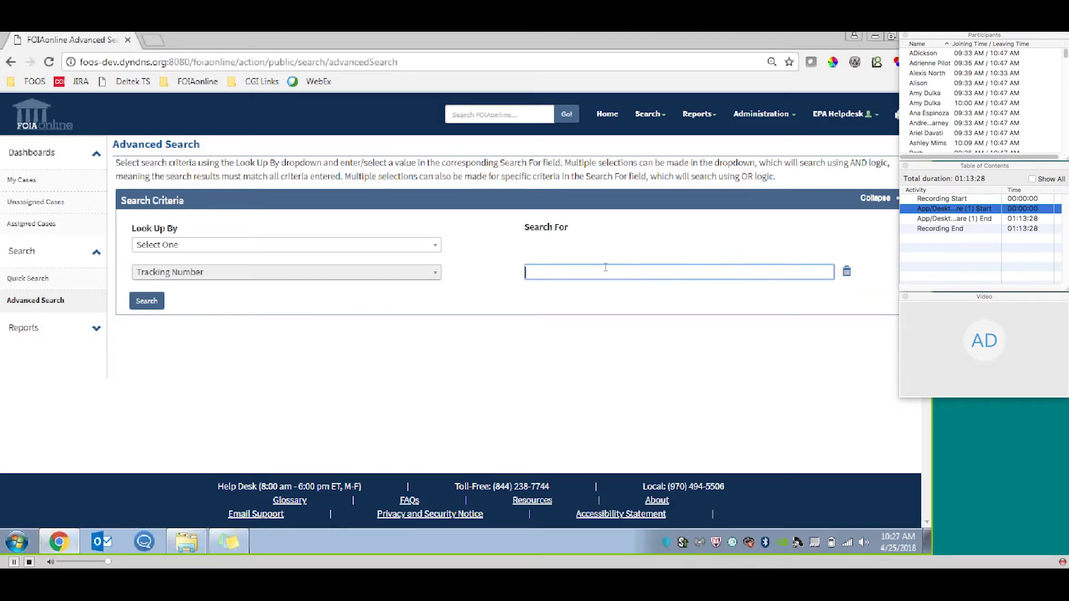
key(ctrl+v)
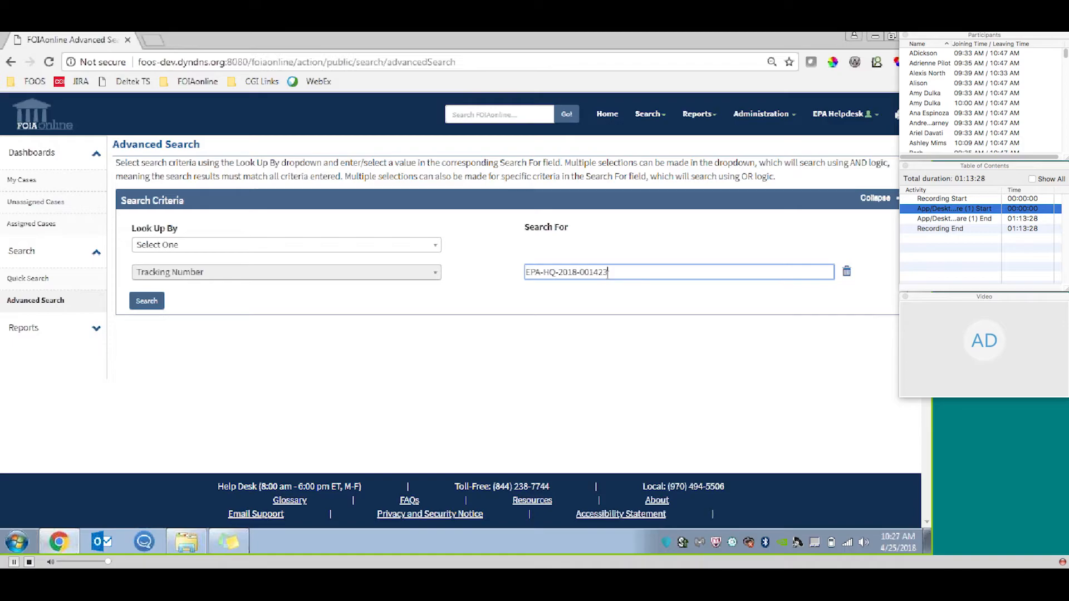
Add a Received Date criterion to the advanced search.
click(428, 248)
scroll(433, 289, down, 5)
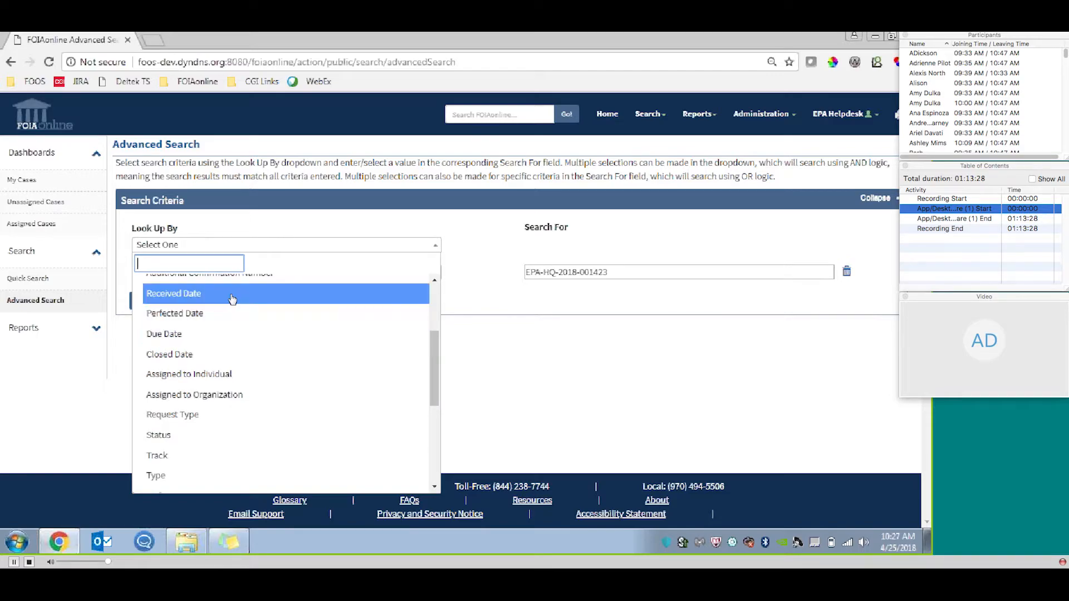
click(232, 295)
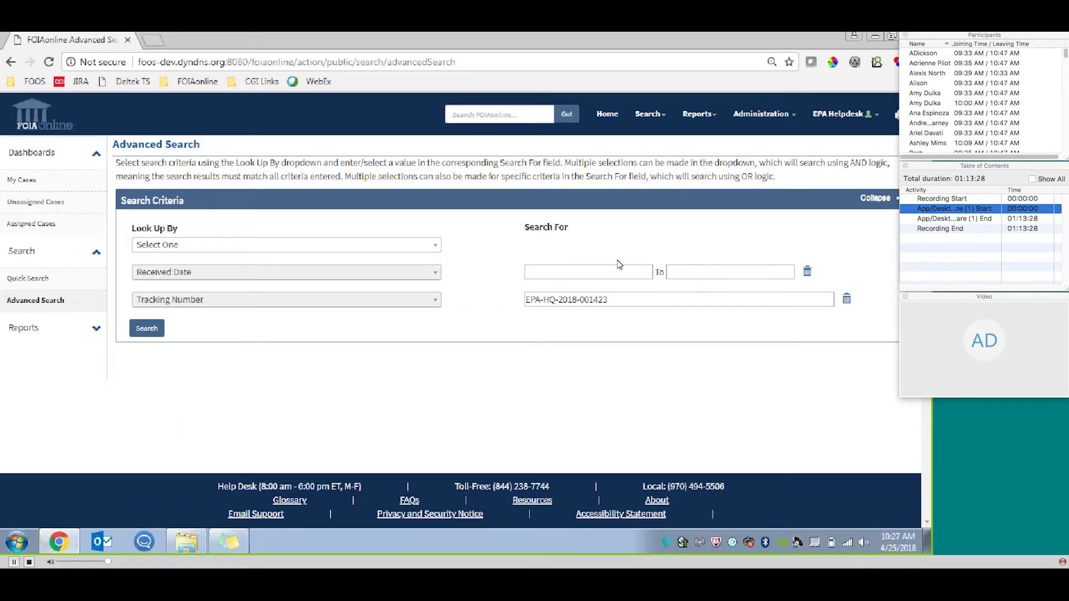
Add an Assigned to Individual criterion, look up names starting with "hel" and clear the entered text.
click(433, 251)
drag(433, 298, 430, 380)
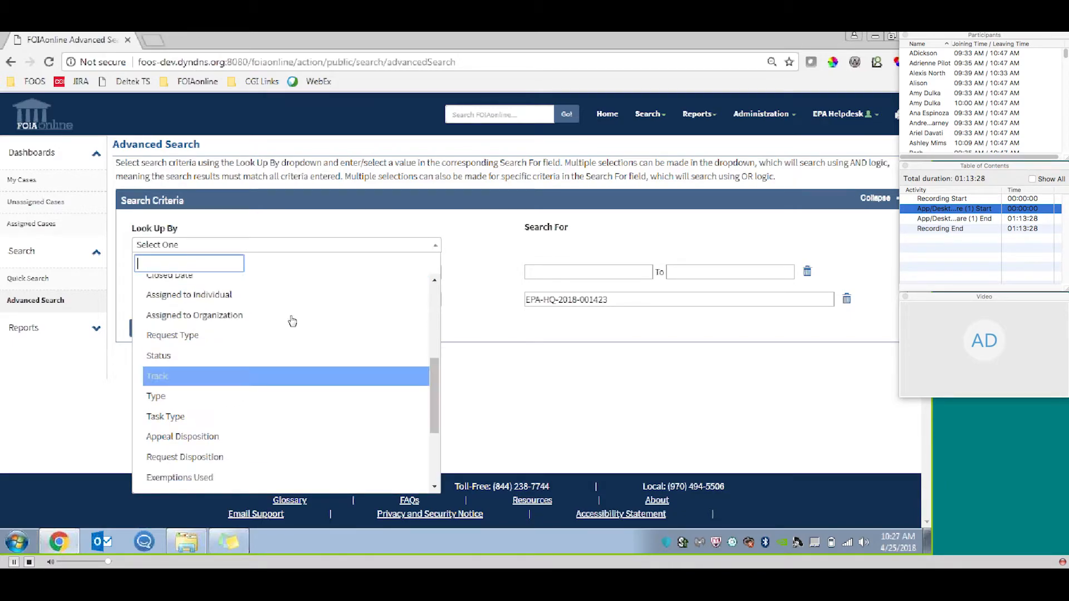
click(220, 305)
click(553, 264)
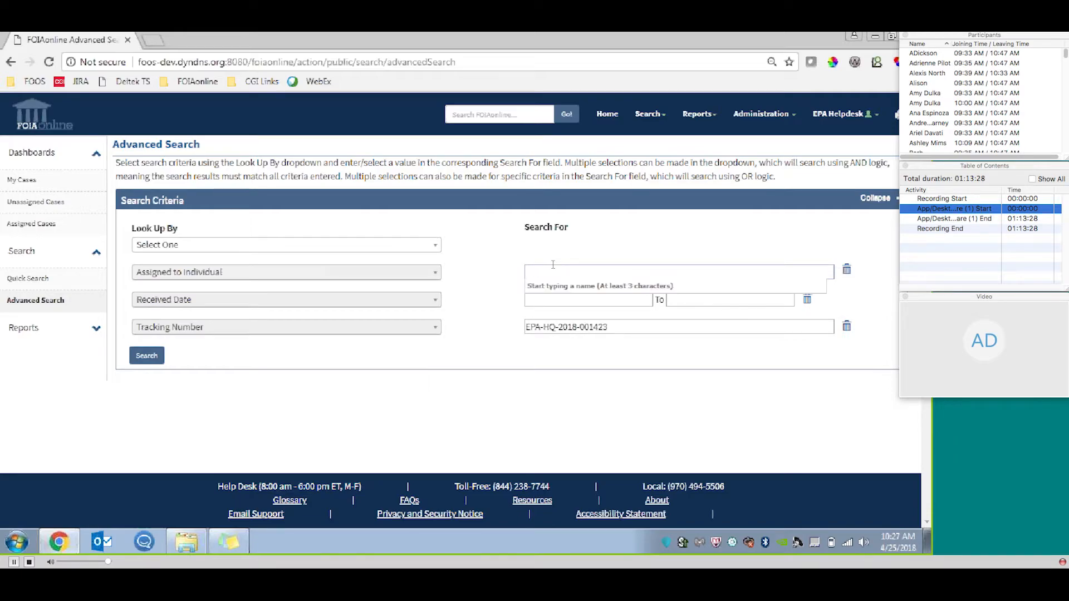
text(hel)
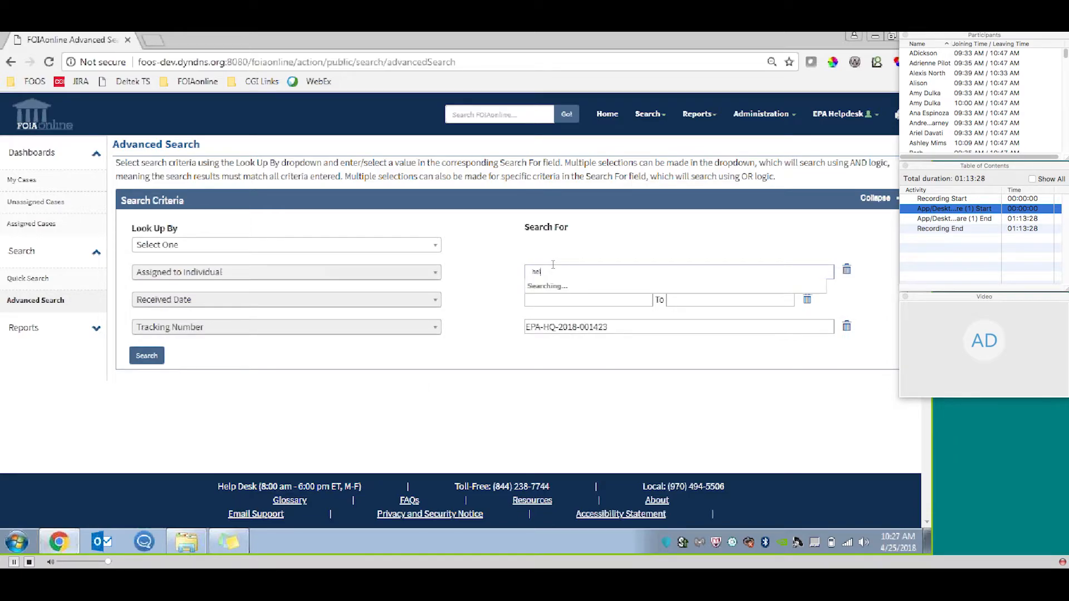
key(BackSpace)
key(BackSpace)
key(BackSpace)
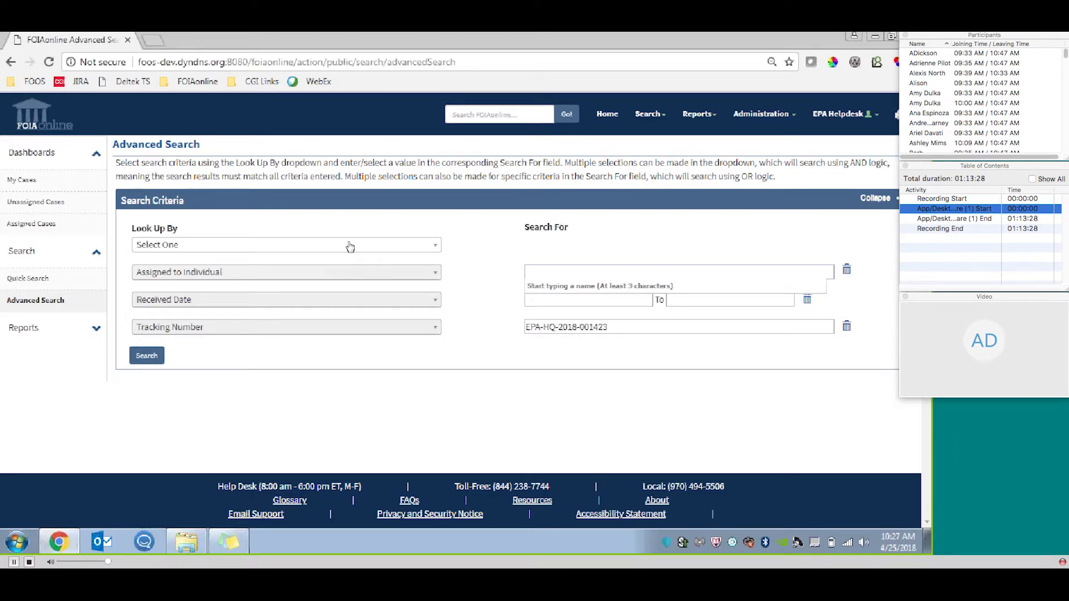
Add a Status criterion with the values Submitted and Initial Evaluation.
click(349, 244)
drag(437, 316, 433, 403)
click(172, 314)
click(633, 270)
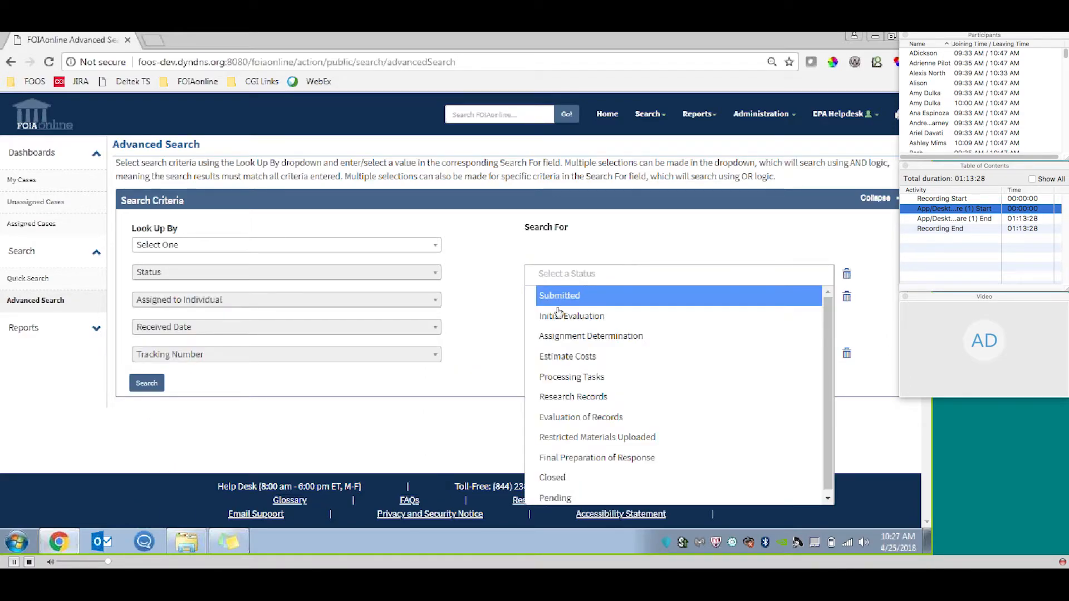
click(623, 298)
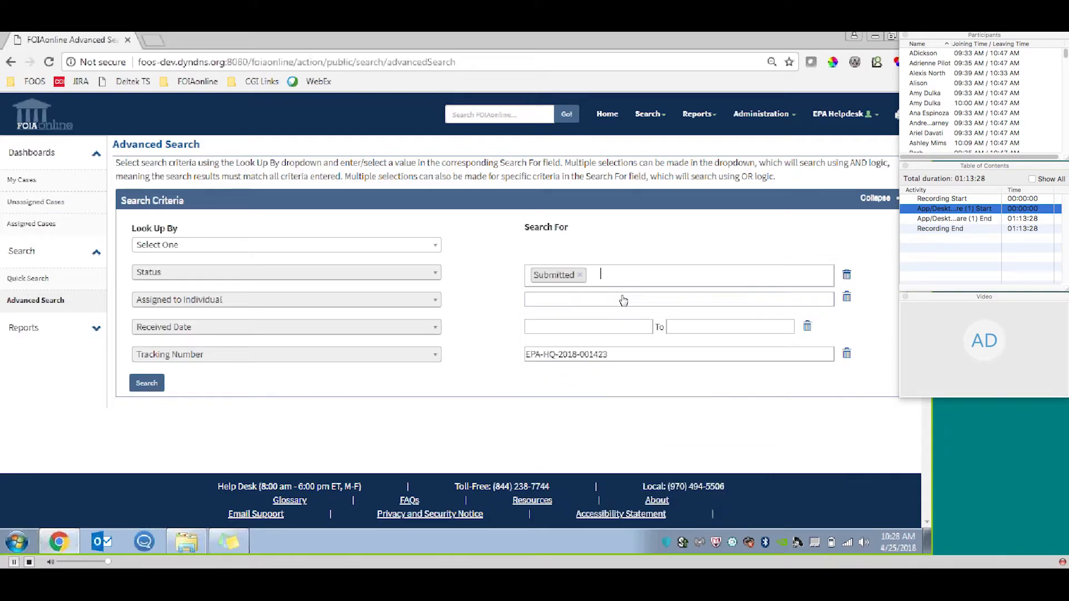
click(626, 276)
click(626, 311)
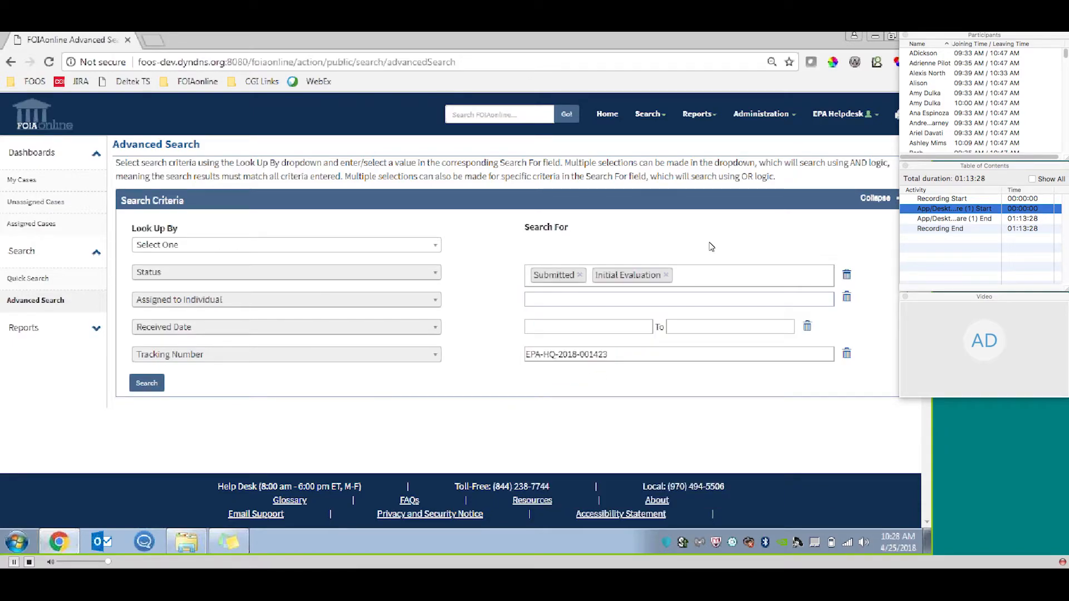
Remove the Status, Assigned to Individual and Received Date criteria and run the search by tracking number only.
click(846, 274)
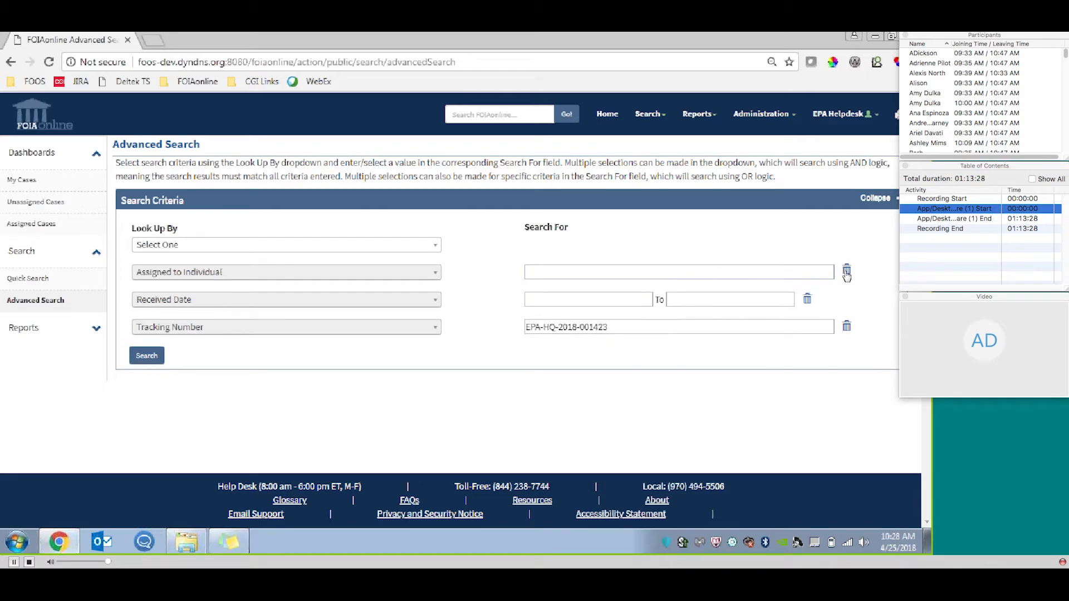
click(846, 272)
click(807, 272)
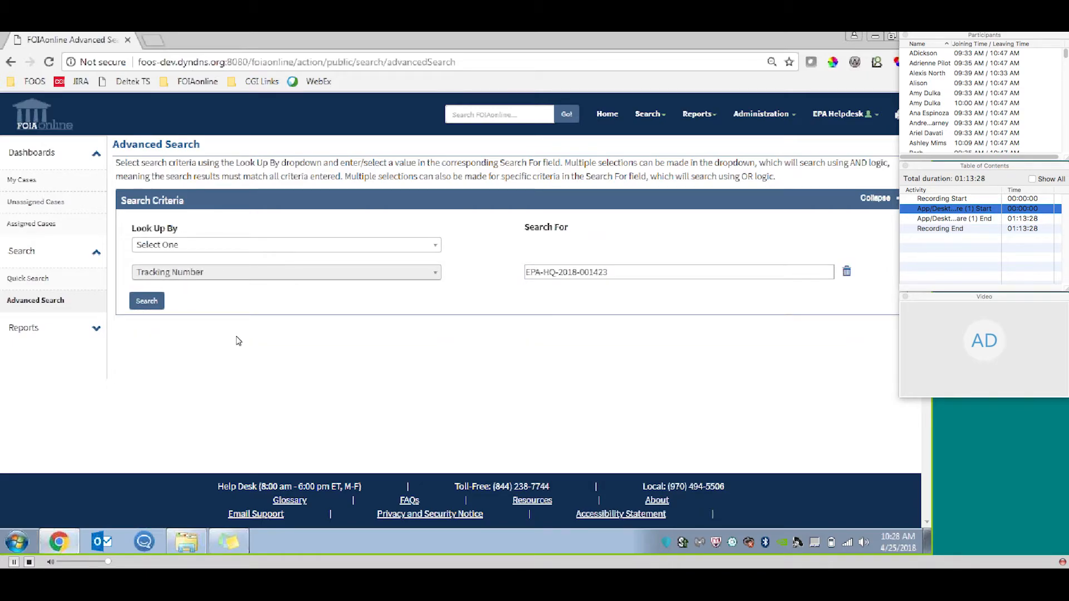
click(147, 301)
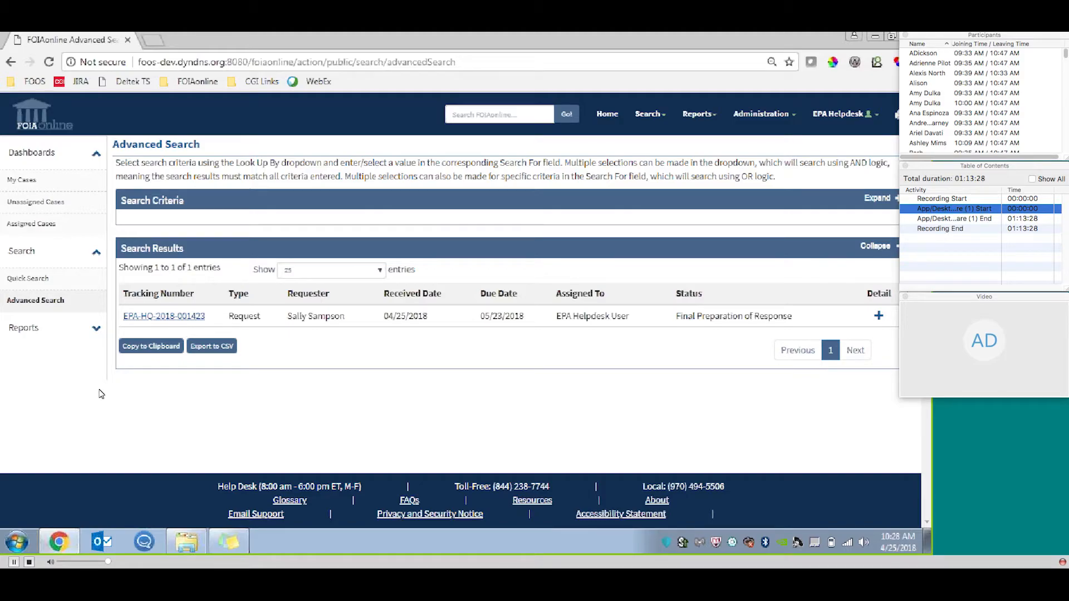
click(195, 318)
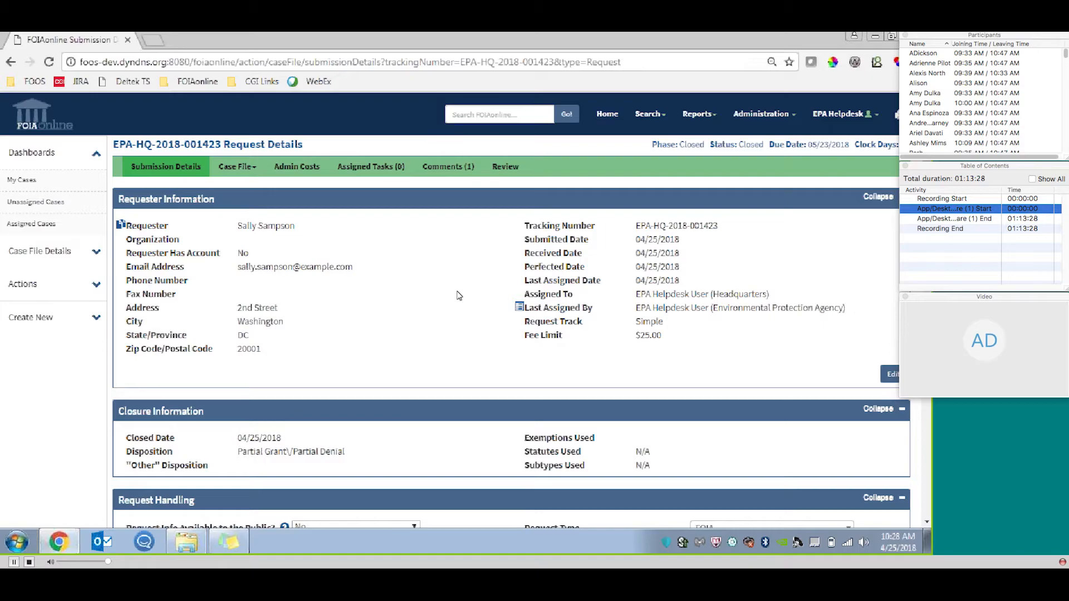
click(252, 168)
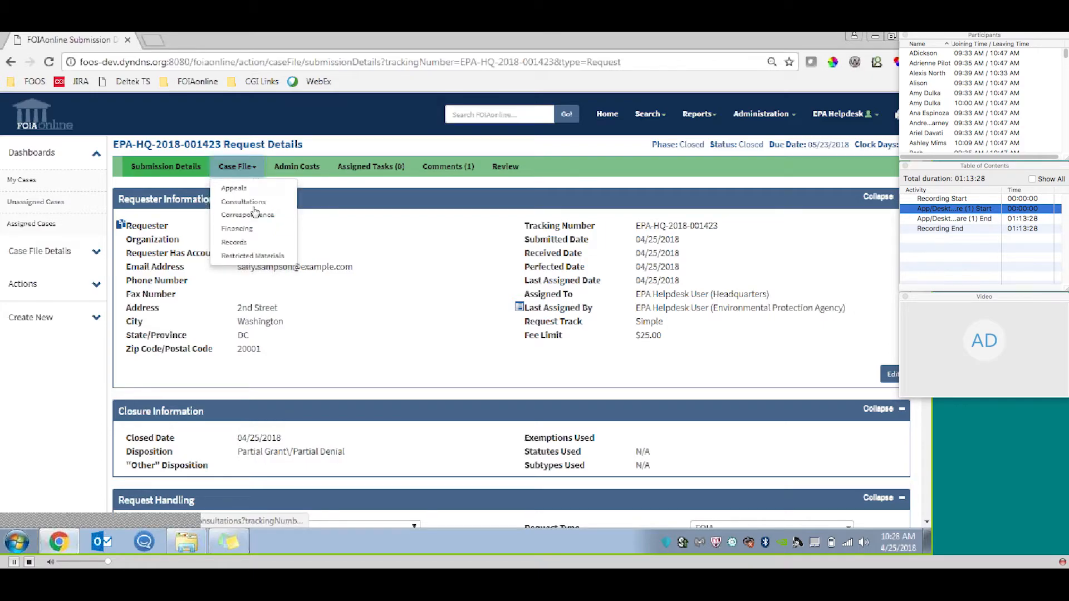
click(252, 228)
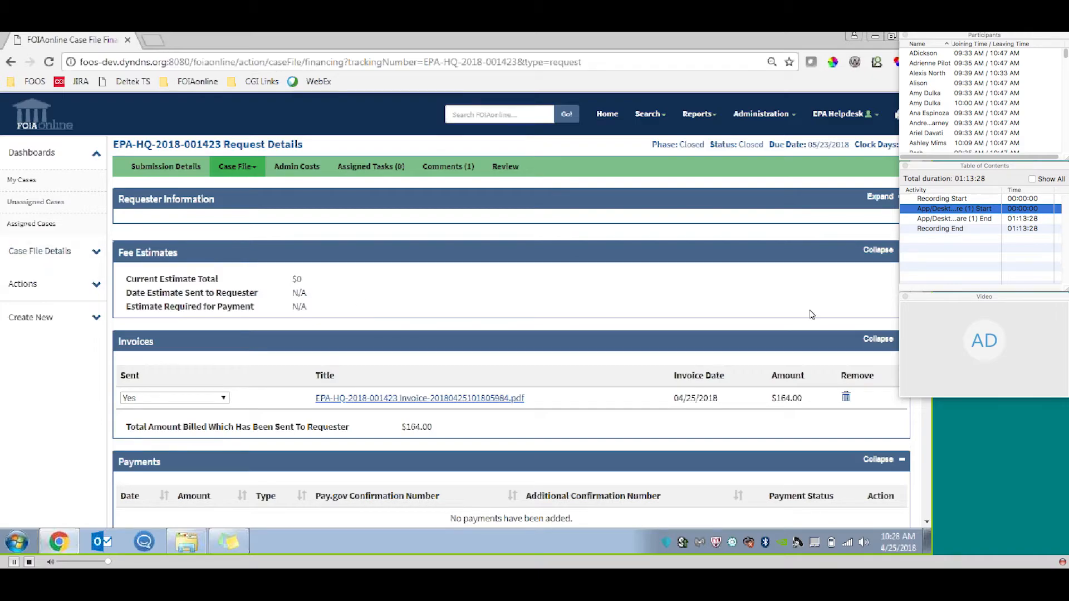
Record a new payment of 100 dated 04/25/2018 with the additional confirmation number Test-0010 and save it.
scroll(495, 292, down, 3)
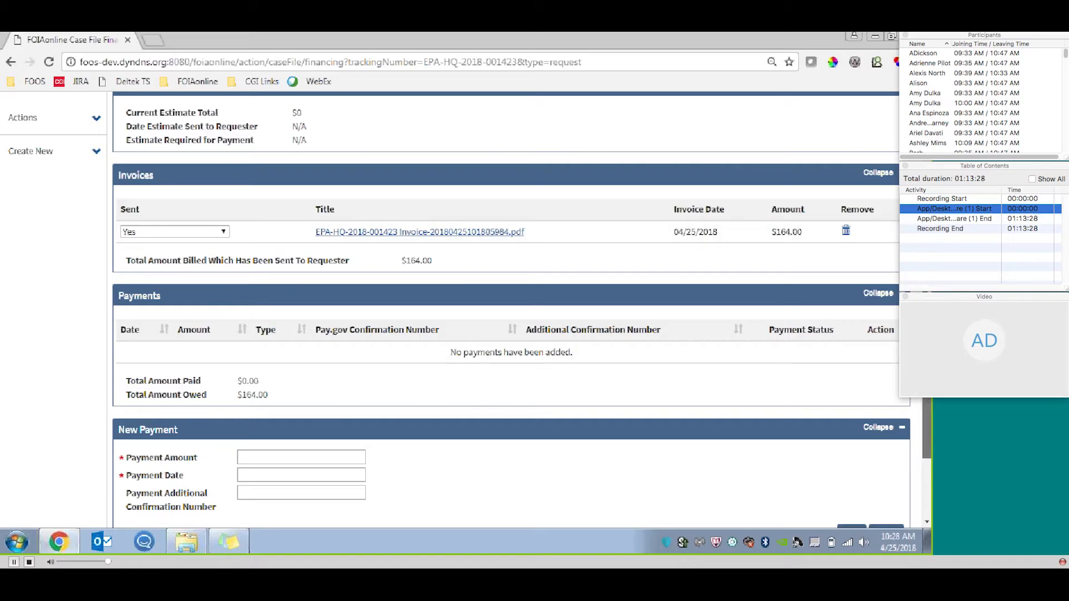
scroll(628, 196, down, 2)
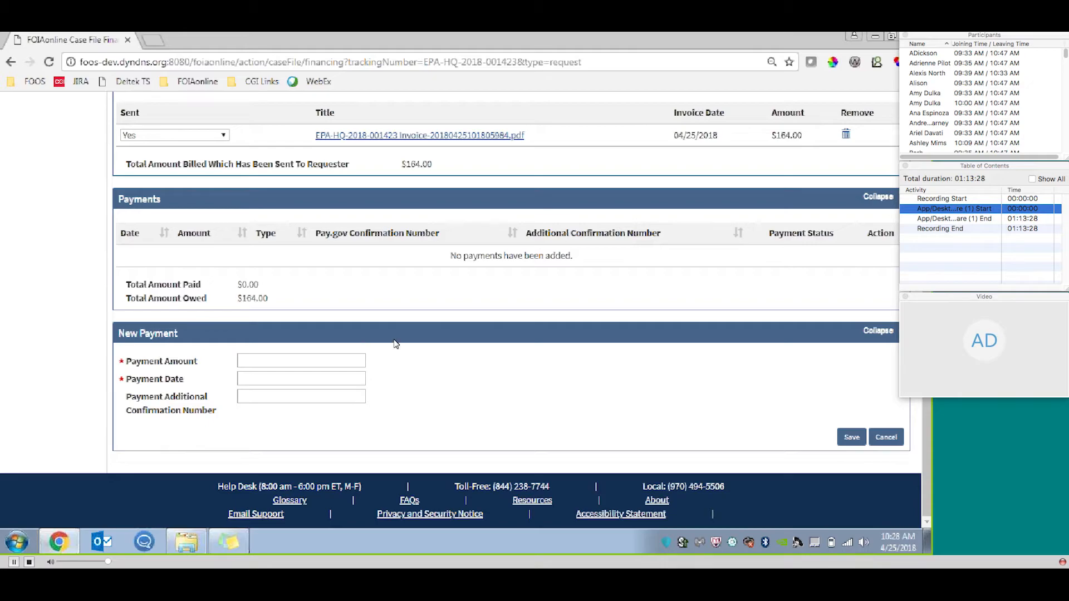
click(346, 360)
text(100)
click(320, 381)
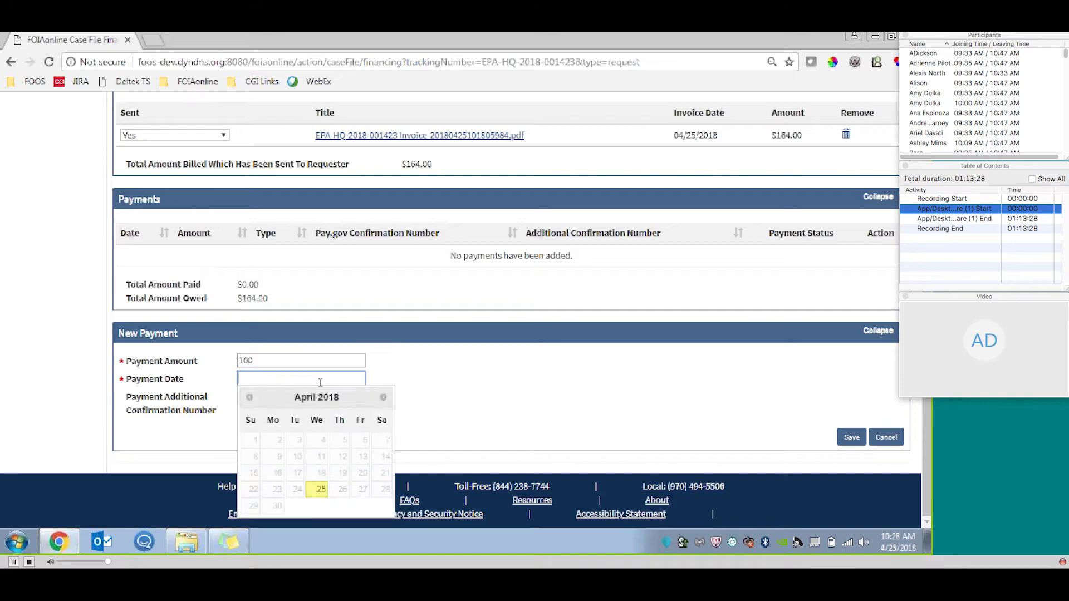
click(321, 490)
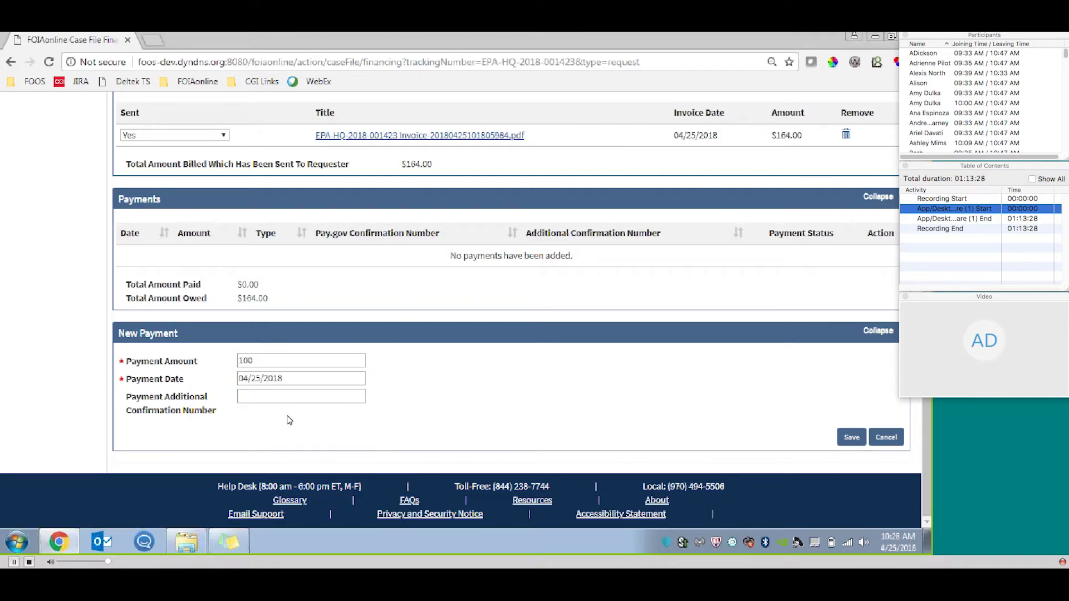
click(291, 397)
text(Test-0010)
click(851, 437)
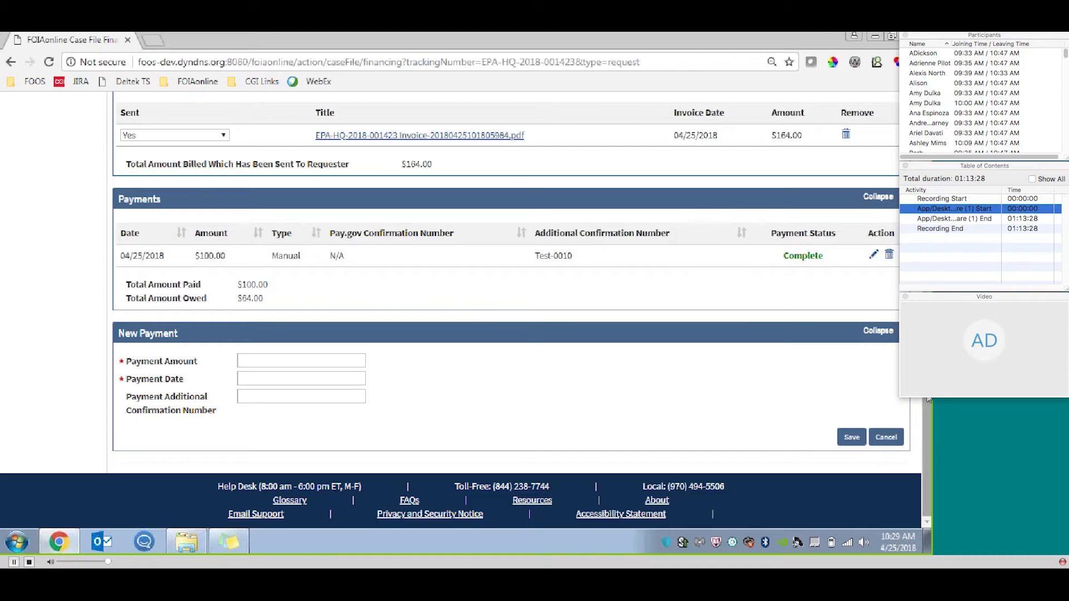
Open the Annual Report page.
scroll(928, 399, up, 1)
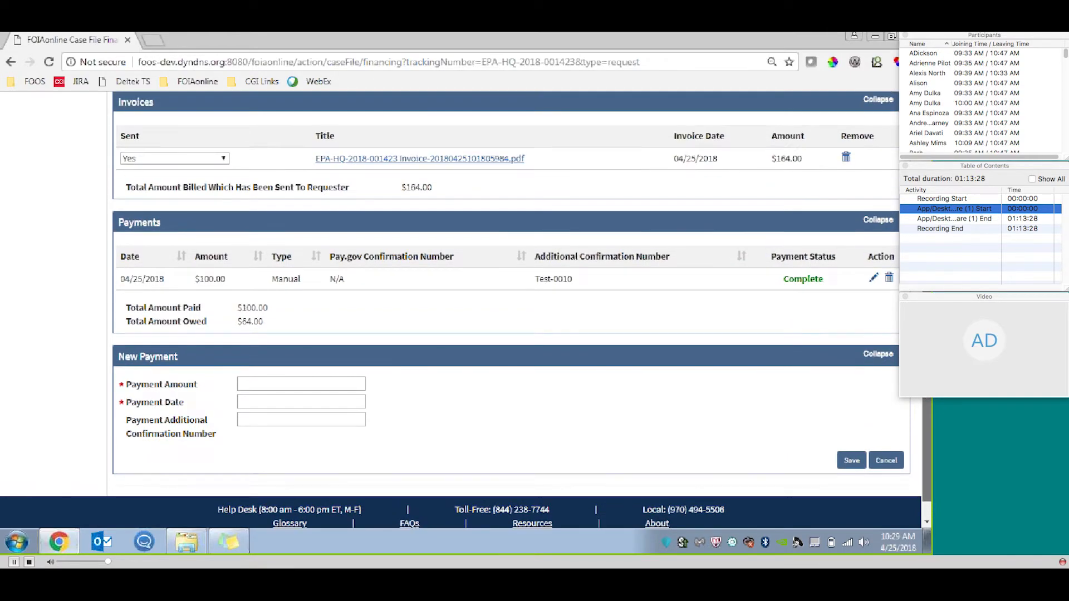
scroll(681, 93, up, 4)
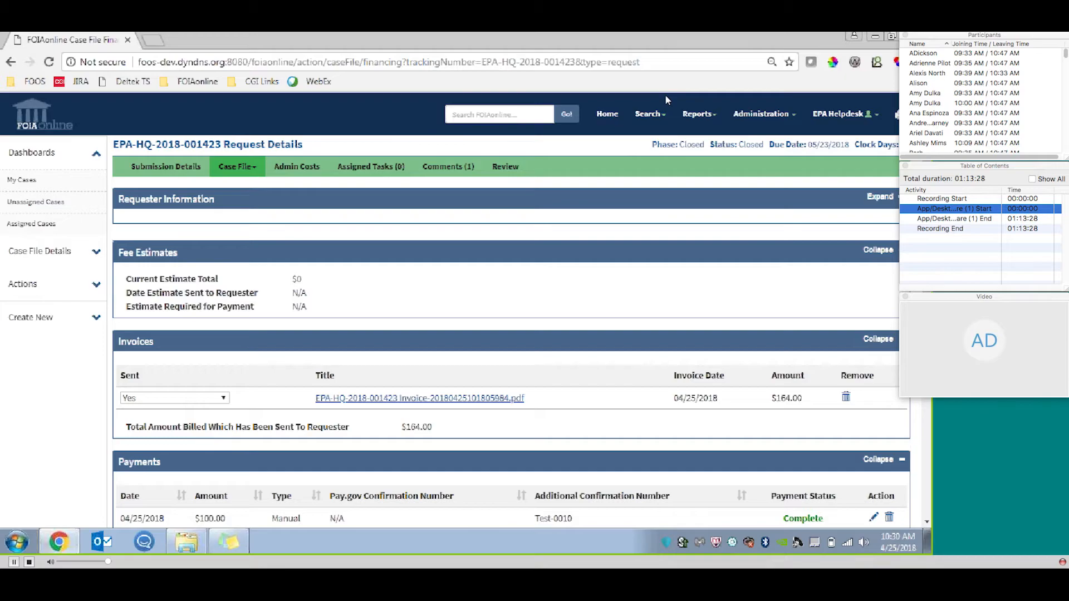
click(718, 114)
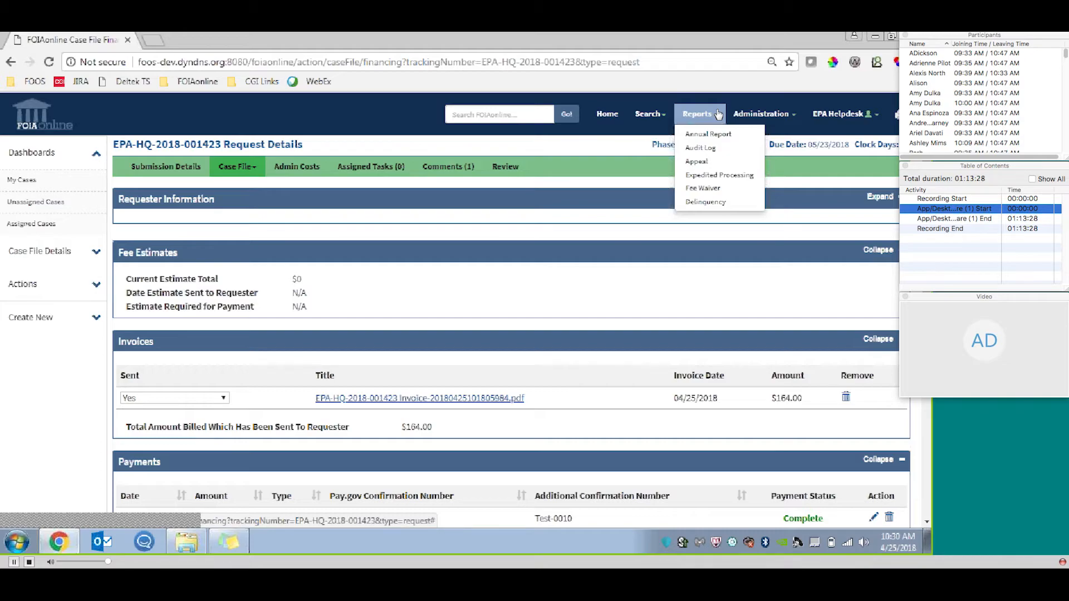
click(707, 135)
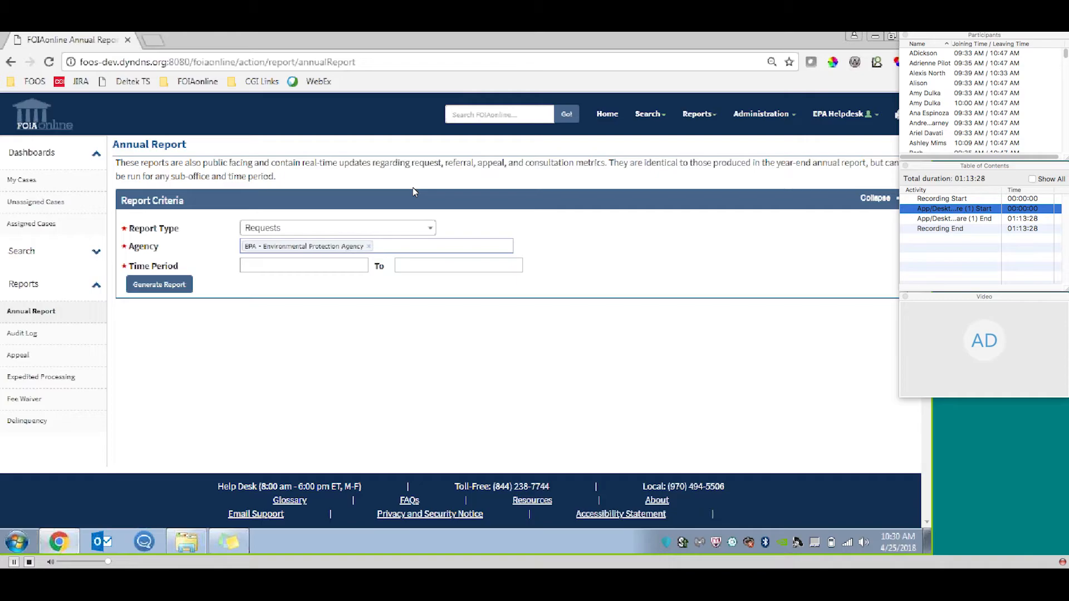
Generate the annual Requests report for the Environmental Protection Agency for the period 04/02/2018 to 04/25/2018.
click(430, 228)
mouse_move(430, 278)
mouse_down()
mouse_move(430, 345)
mouse_move(432, 270)
mouse_up()
click(662, 301)
click(328, 266)
click(277, 328)
click(426, 270)
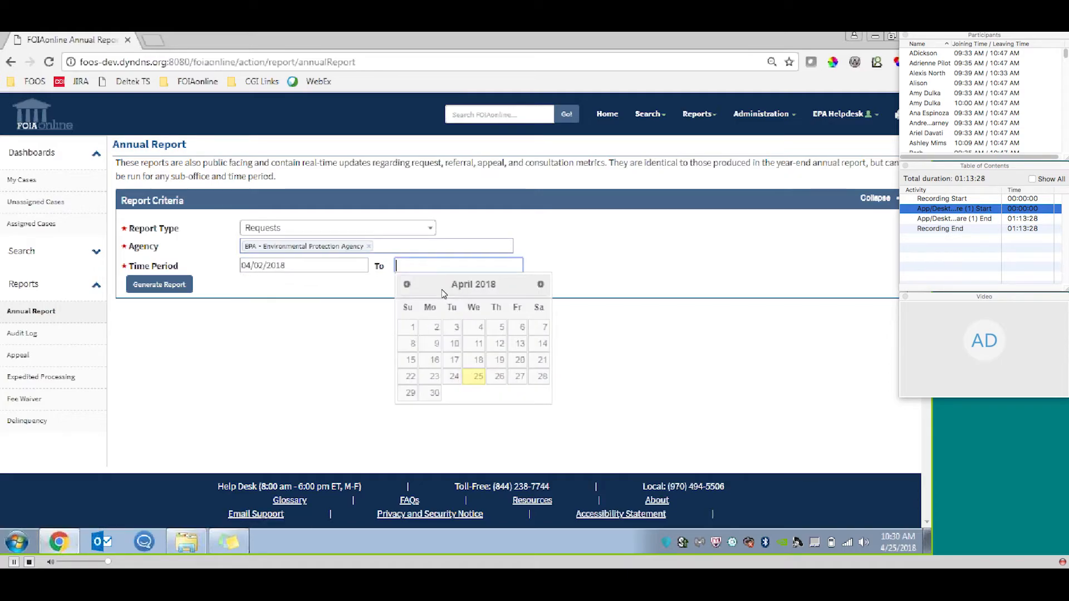
click(477, 376)
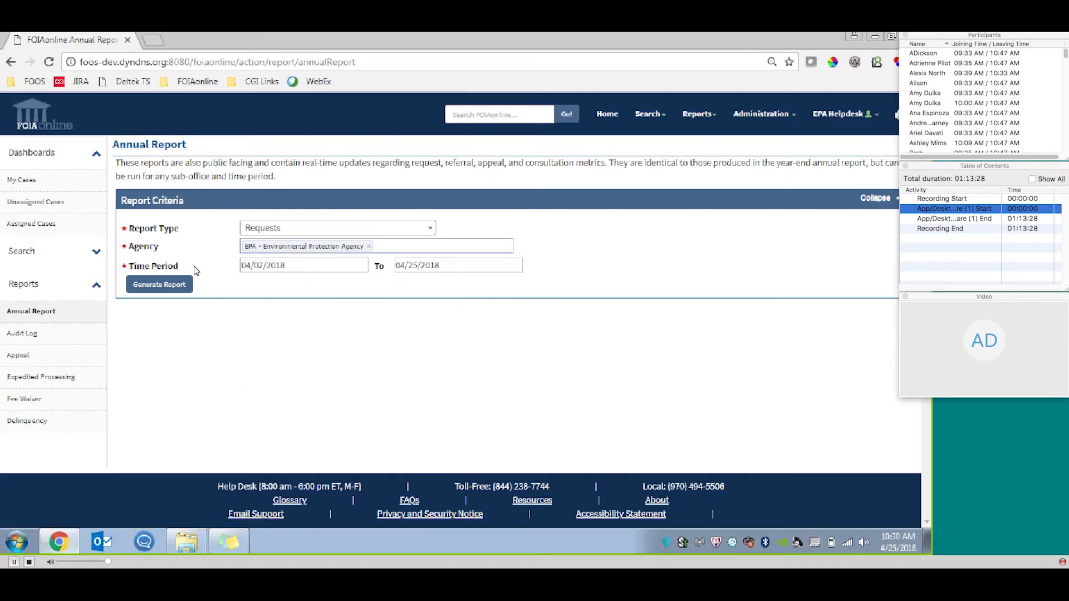
click(159, 284)
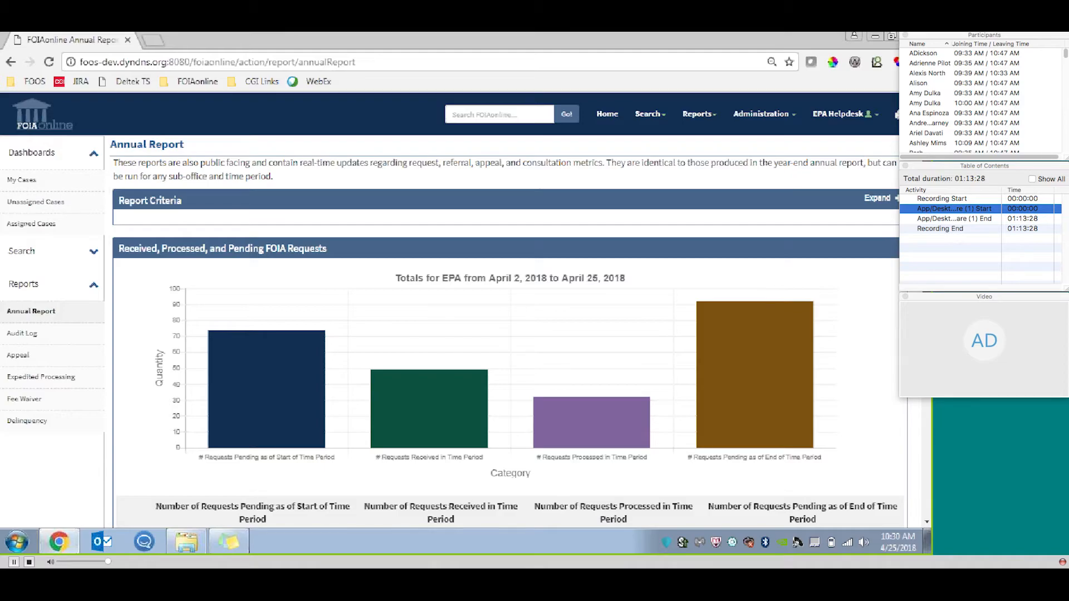
Examine the report's criteria, its chart of received, processed and pending requests, and the table of figures by office.
scroll(536, 160, down, 1)
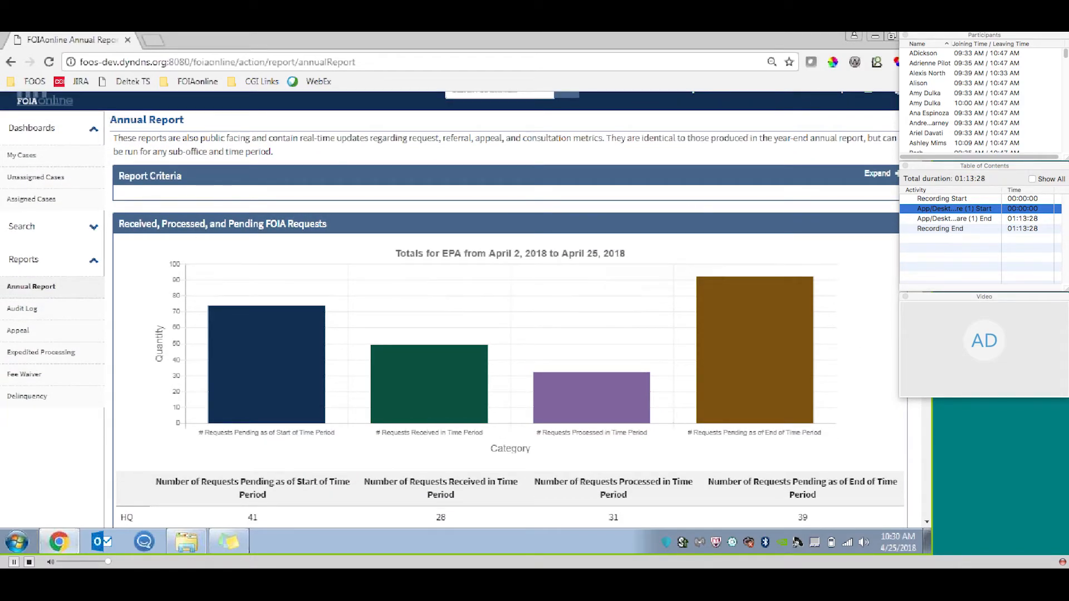
click(877, 175)
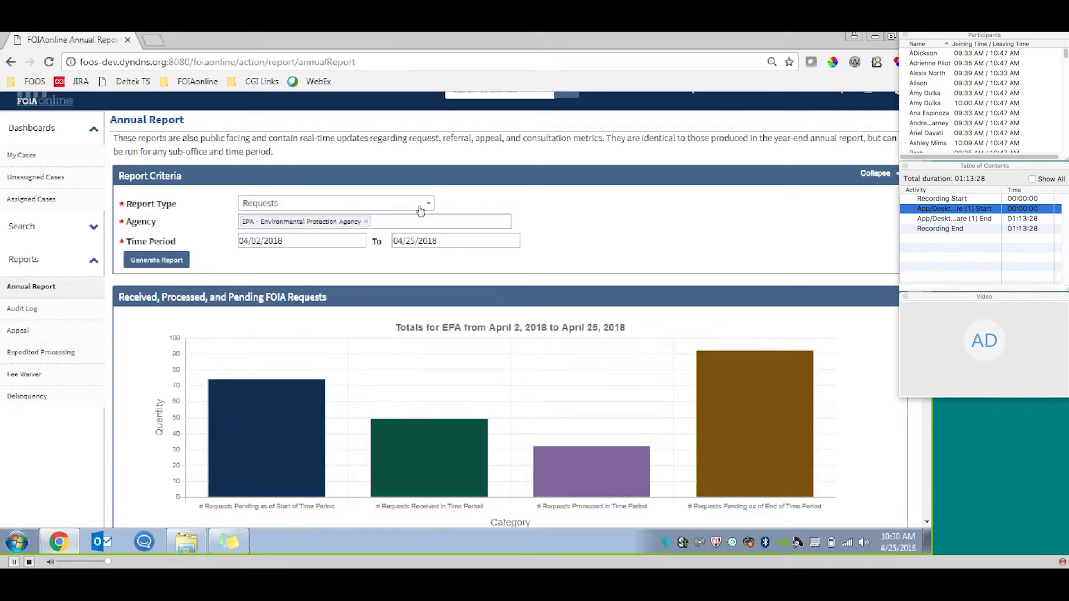
click(876, 173)
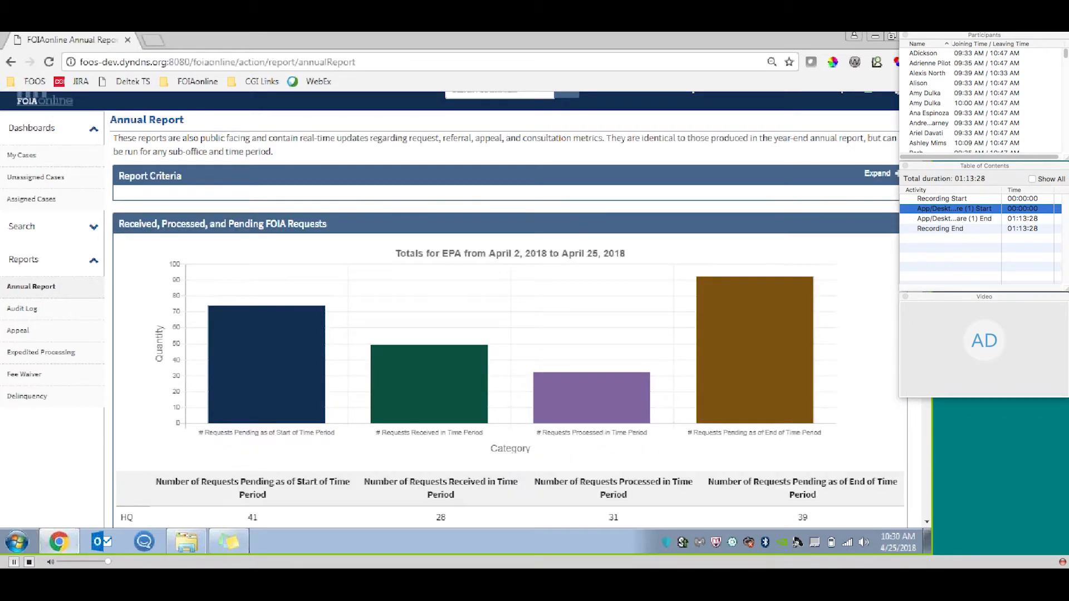
scroll(450, 309, down, 3)
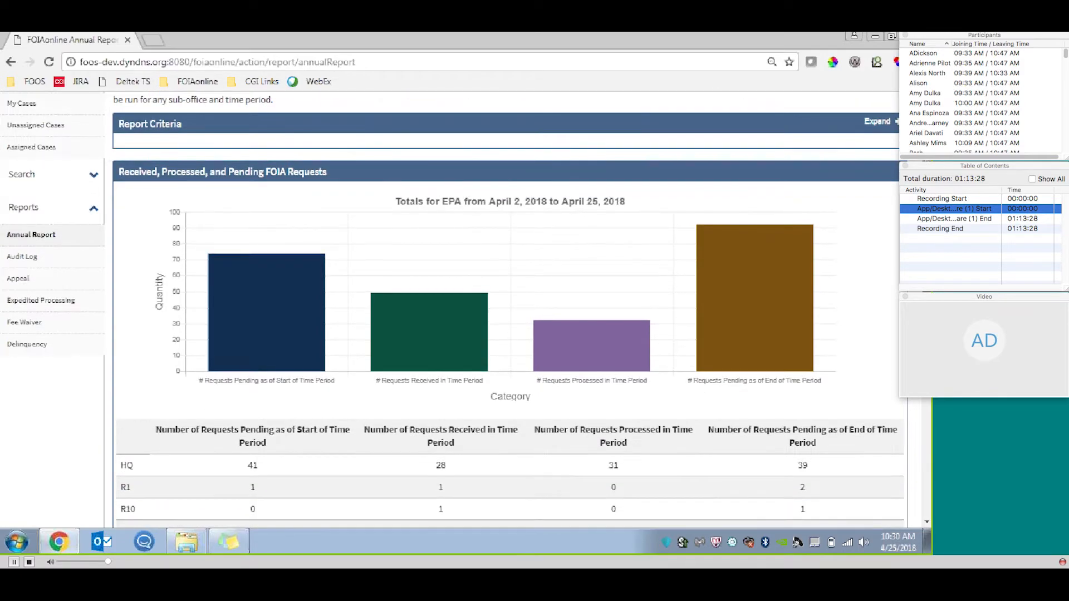
scroll(451, 310, down, 1)
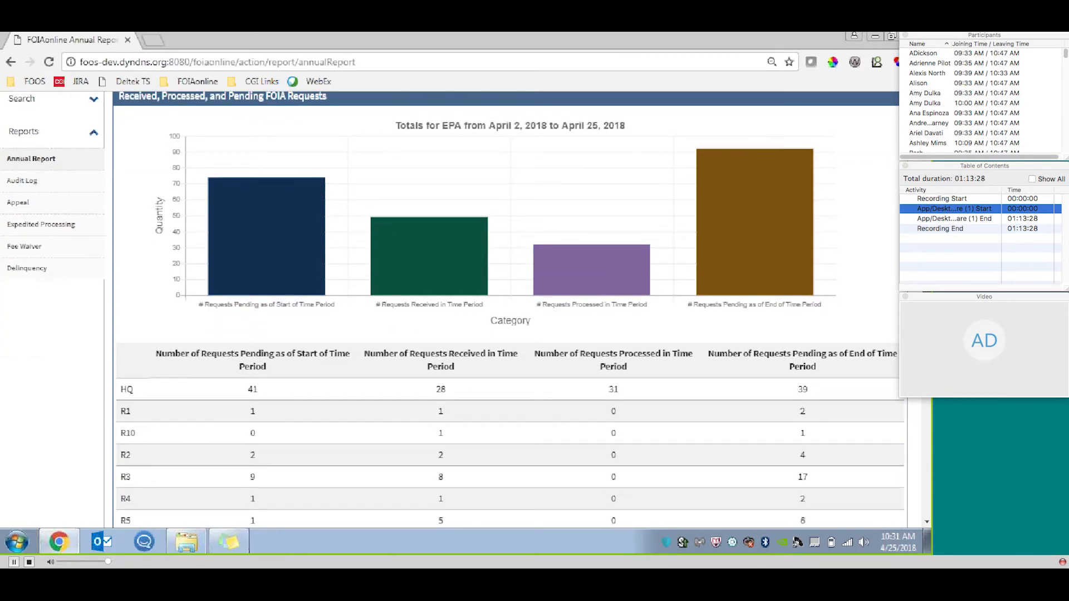
scroll(451, 309, up, 1)
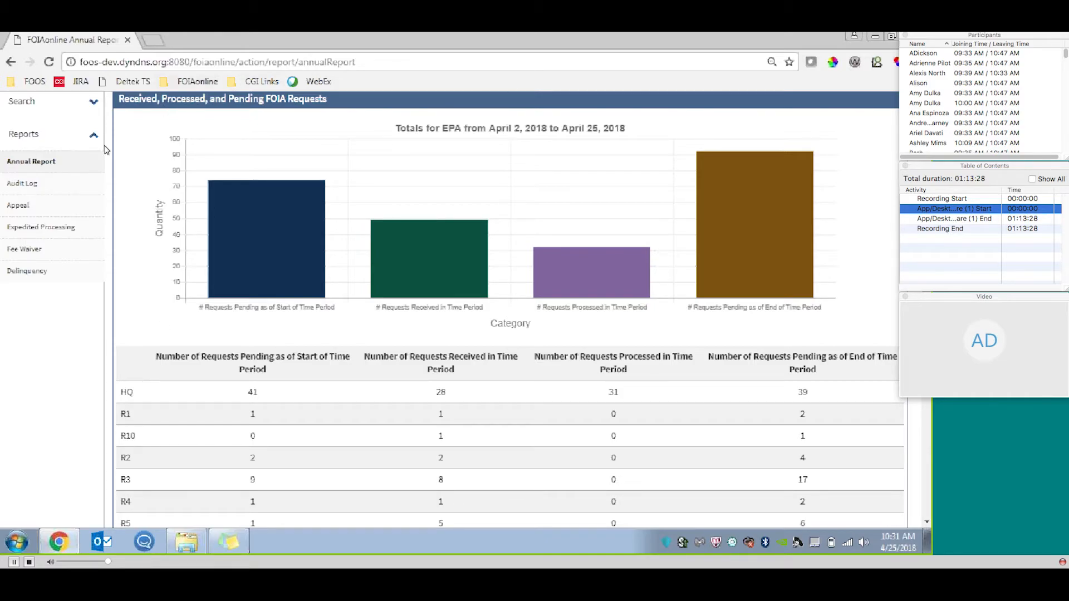
mouse_move(307, 226)
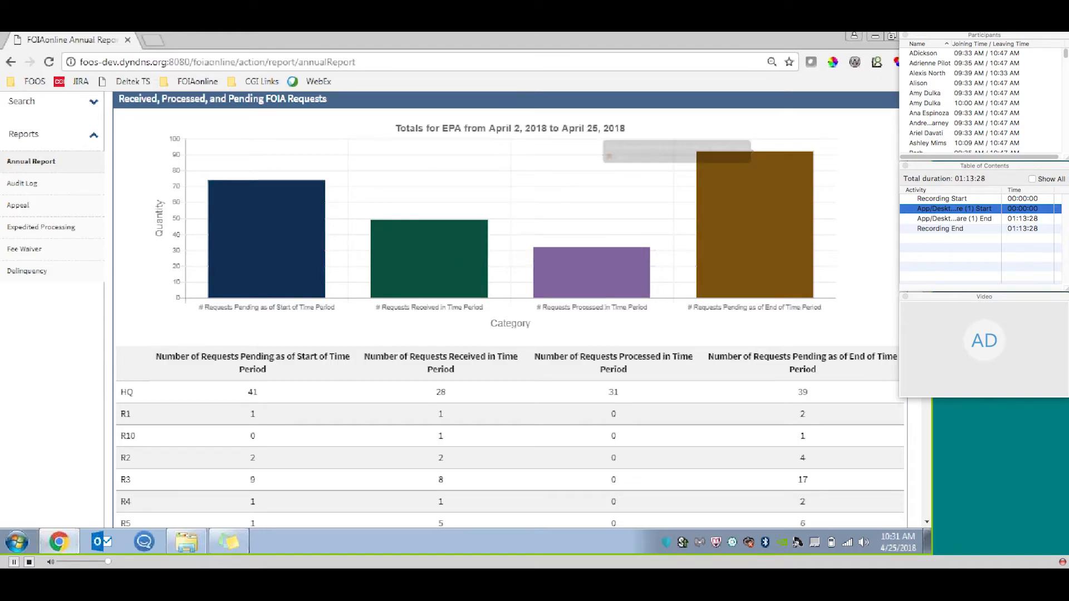
scroll(510, 310, down, 3)
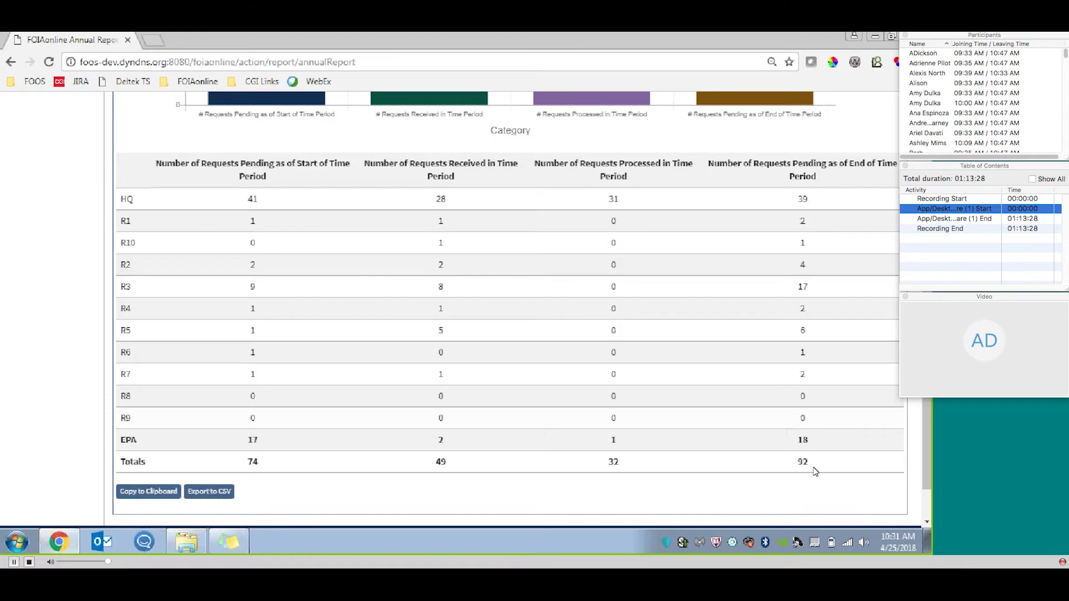
Open the Delinquency report and generate it for requesters with outstanding fee payments.
scroll(923, 446, up, 4)
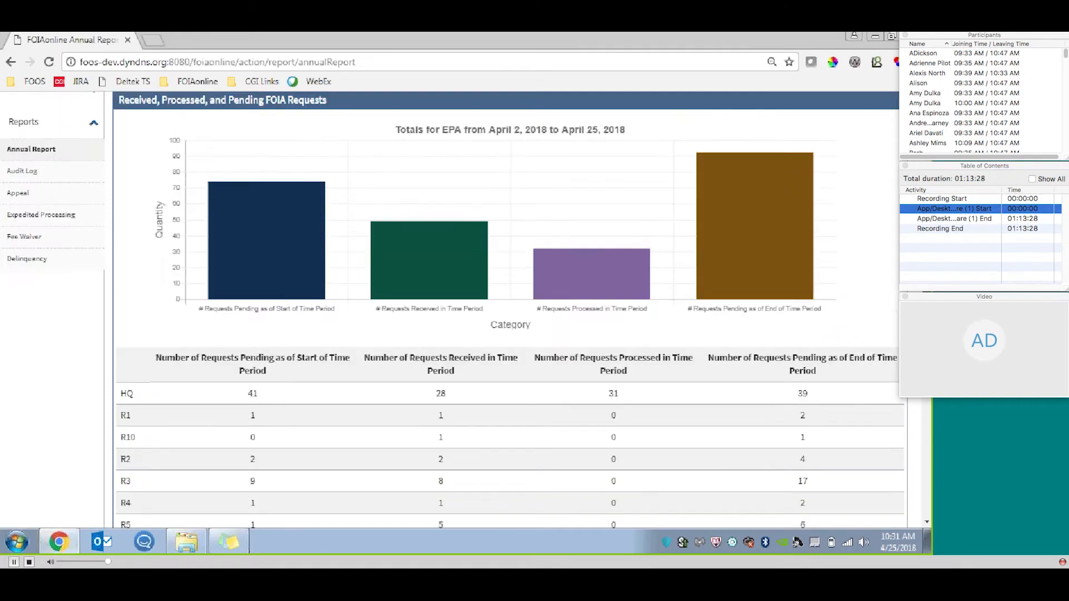
scroll(408, 290, up, 3)
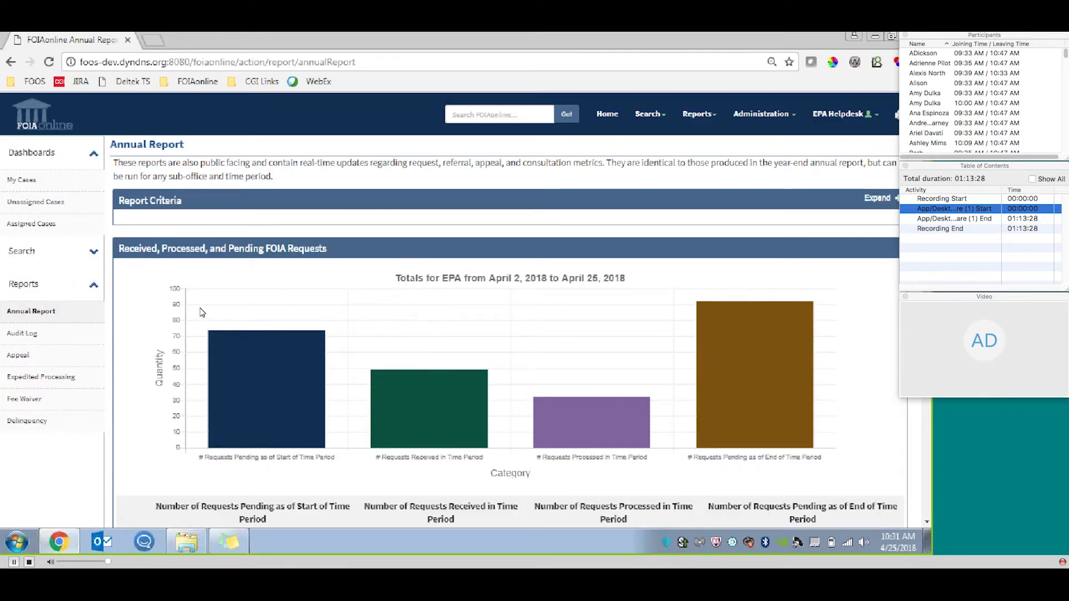
click(37, 432)
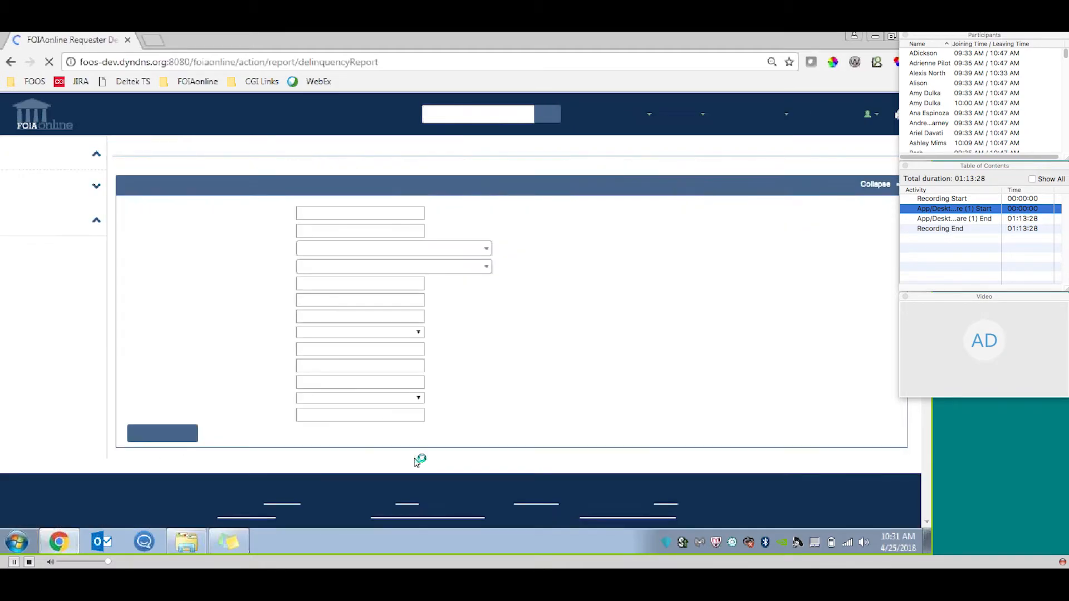
click(170, 440)
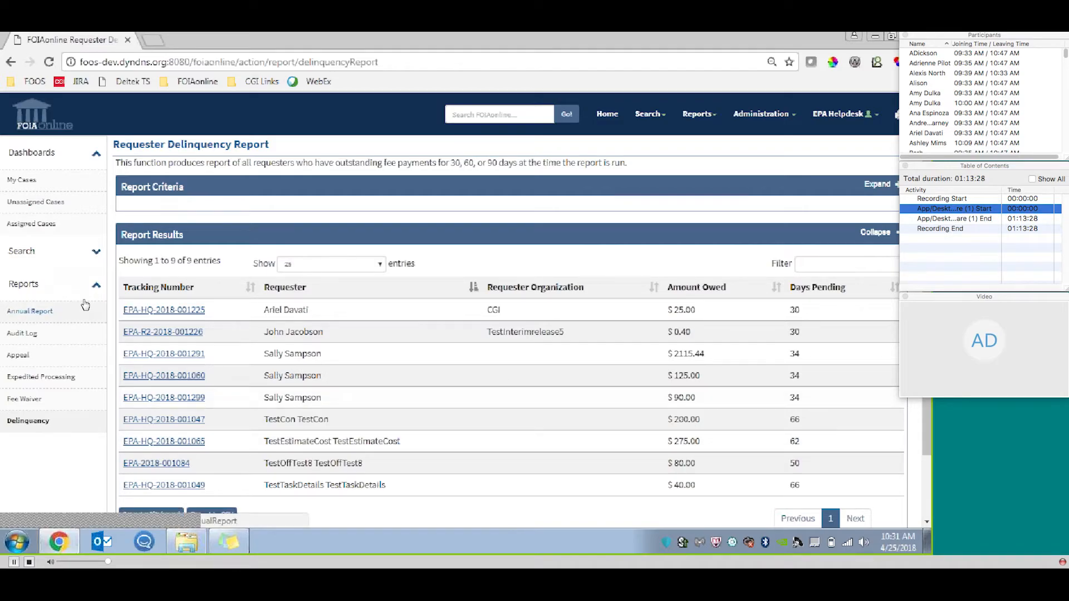
Filter the delinquency report results by part of a requester's first name, and clear the filter.
click(867, 262)
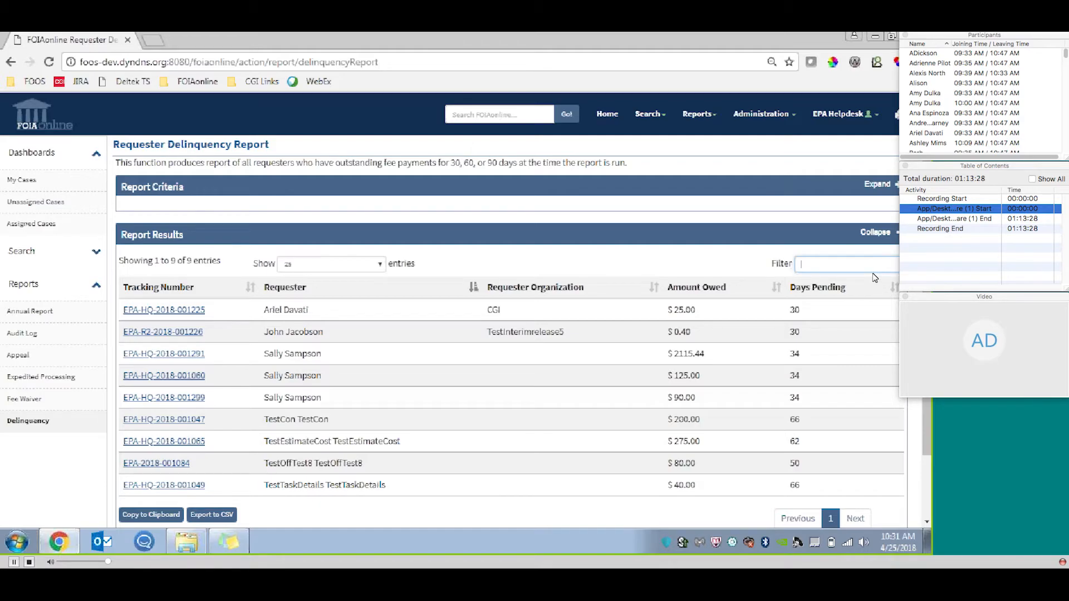
text(sall)
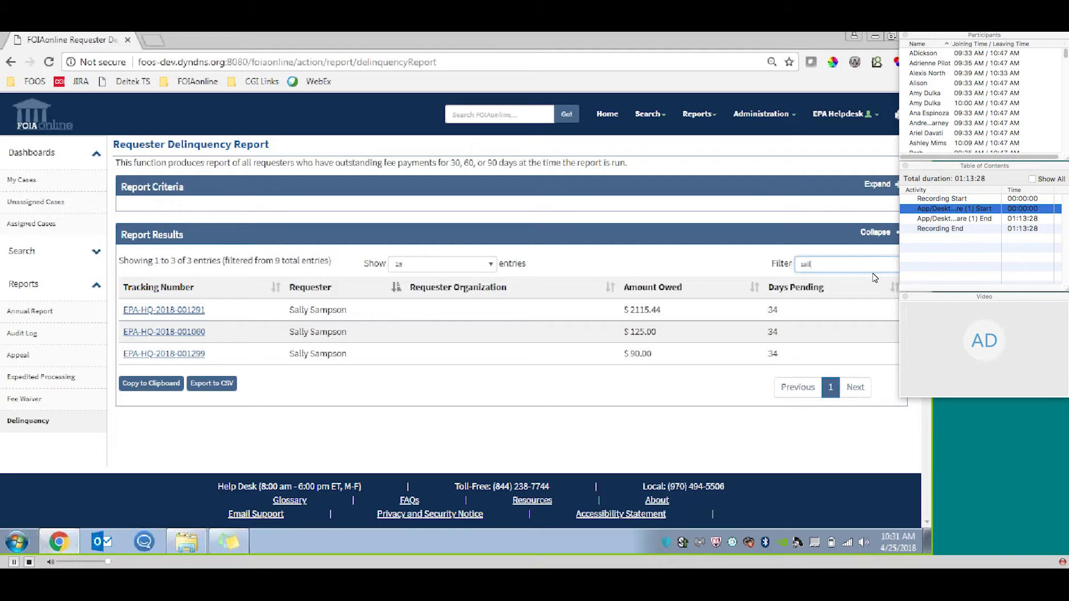
key(BackSpace)
key(BackSpace)
key(BackSpace)
key(BackSpace)
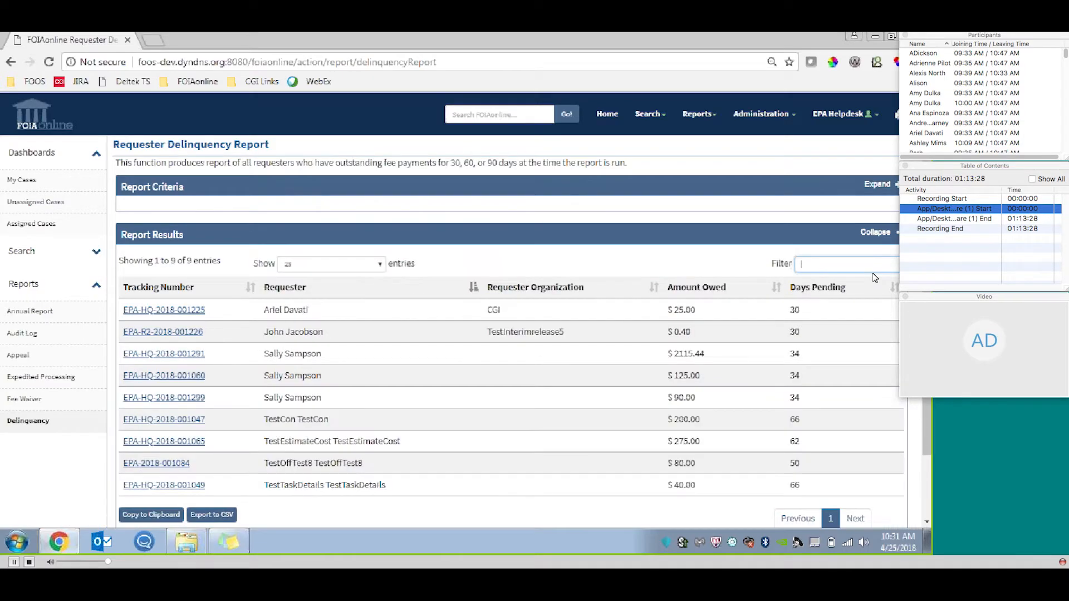
click(684, 159)
Open Agency Administration for EPA and expand the New Term/Acronym form below the list of terms.
click(781, 111)
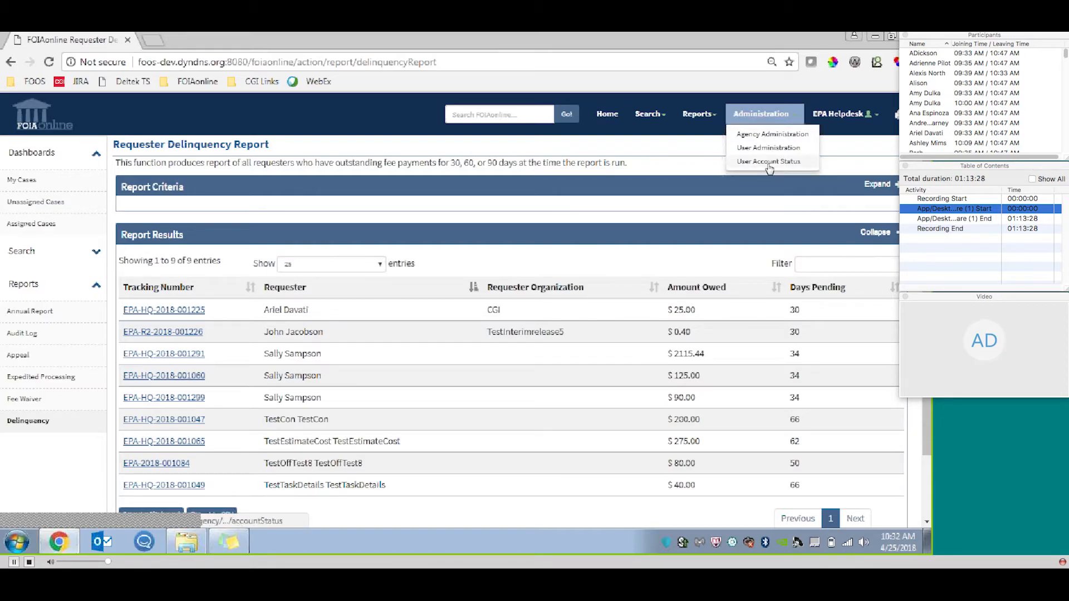
click(782, 135)
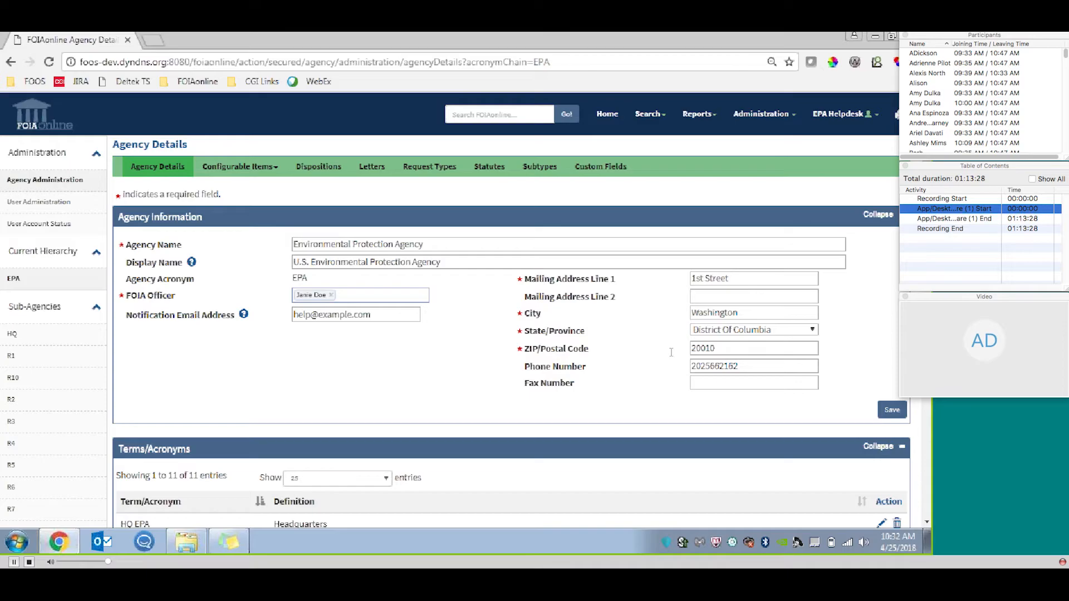
scroll(455, 310, down, 5)
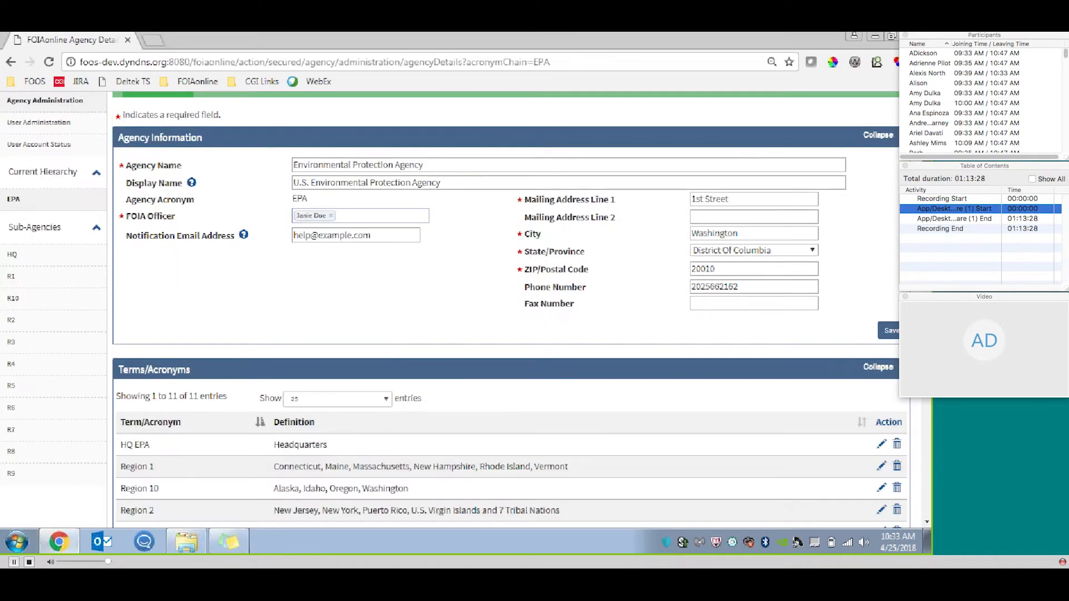
scroll(454, 310, down, 1)
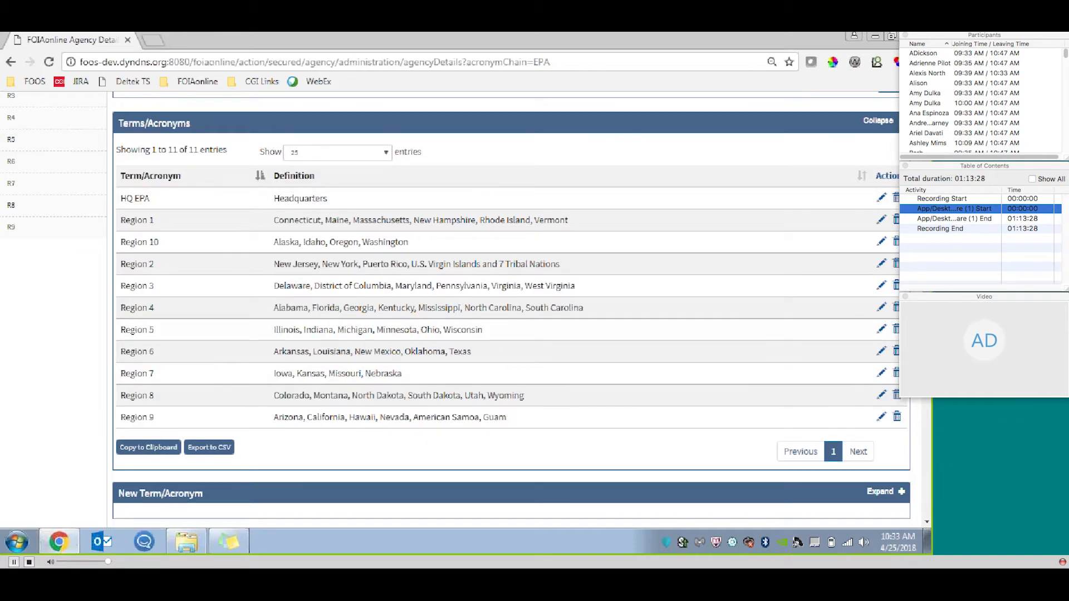
scroll(511, 309, down, 5)
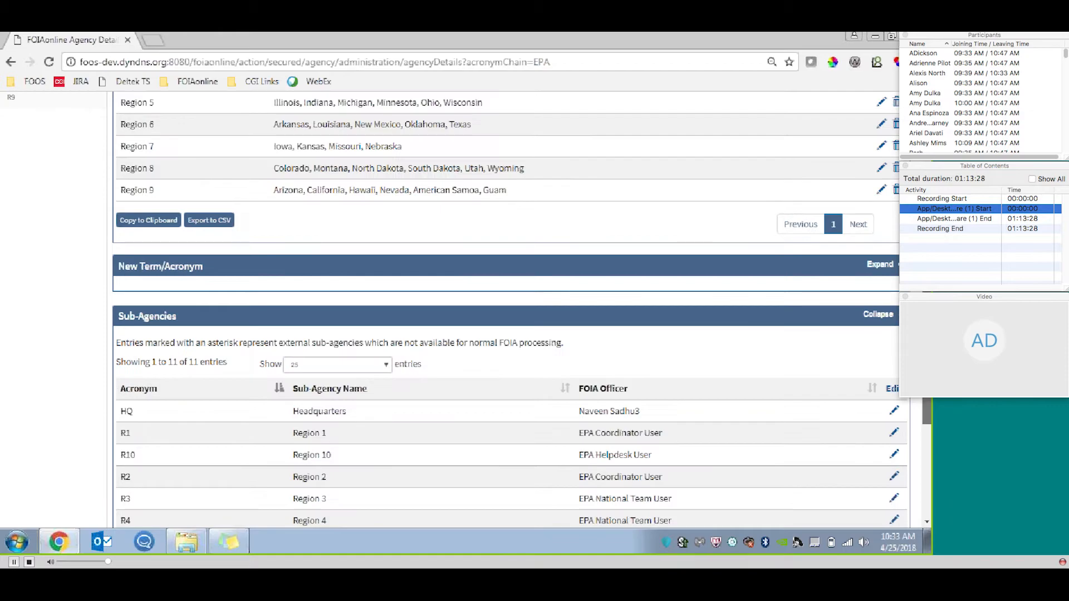
scroll(511, 309, down, 2)
click(879, 178)
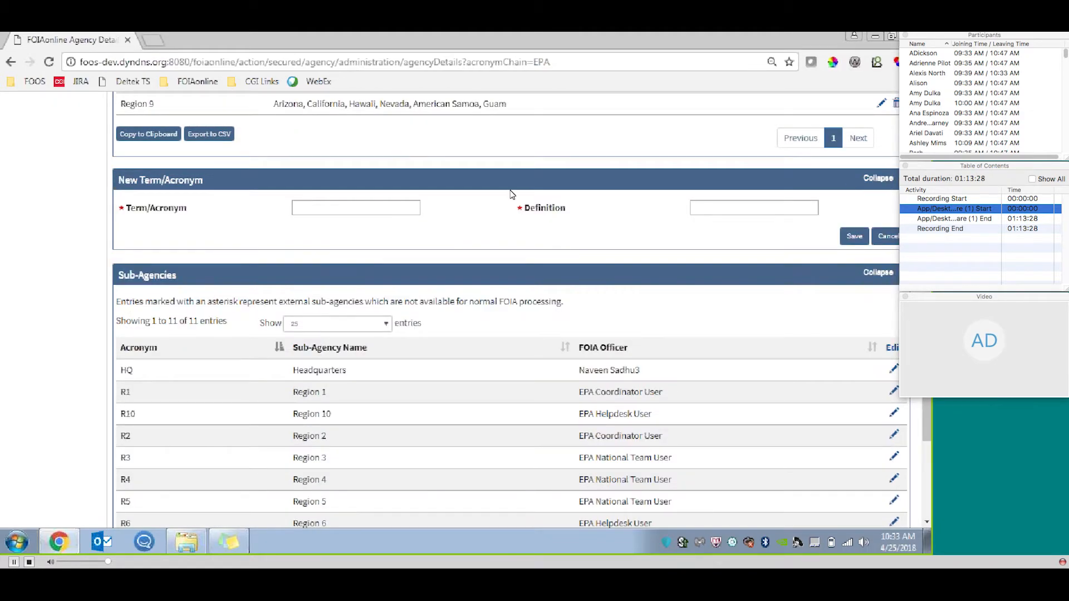
Expand the New Sub-Agency form below the sub-agencies list and inspect its Direct Submission option.
scroll(926, 418, down, 3)
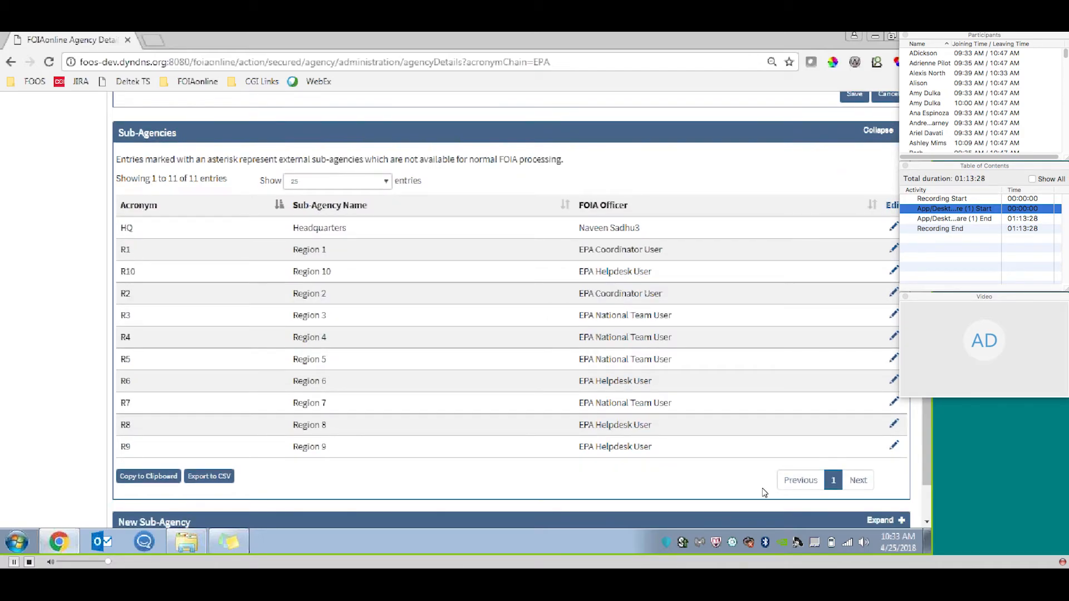
scroll(926, 423, down, 3)
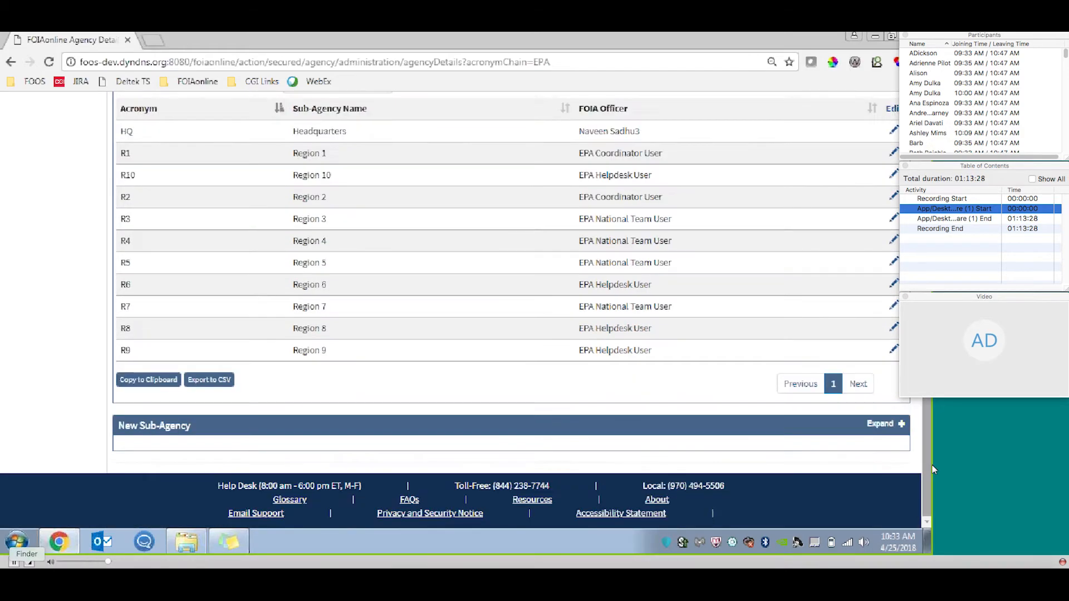
click(883, 424)
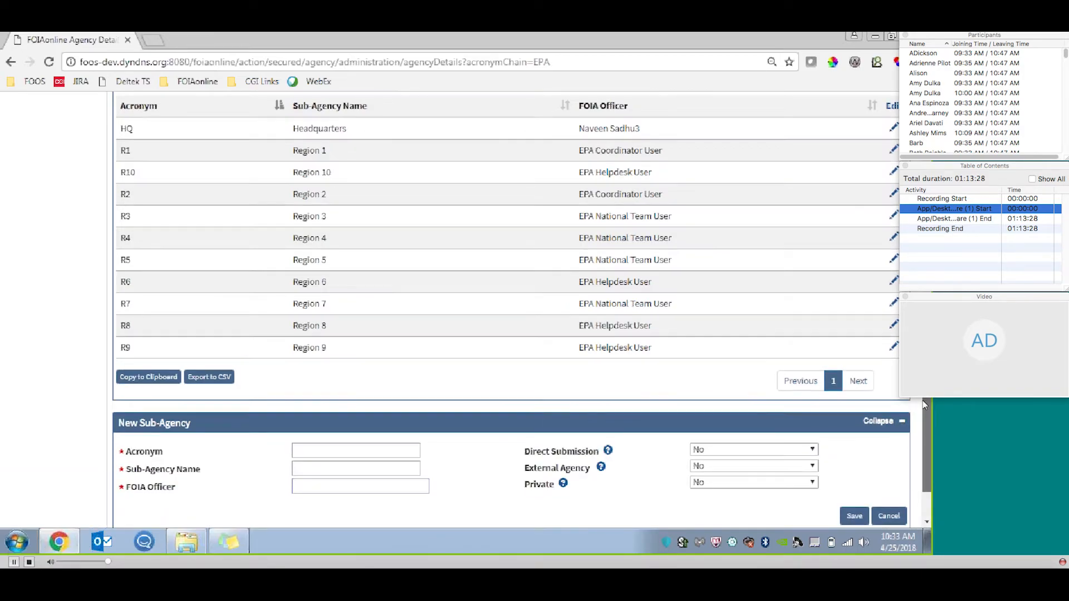
scroll(924, 417, down, 2)
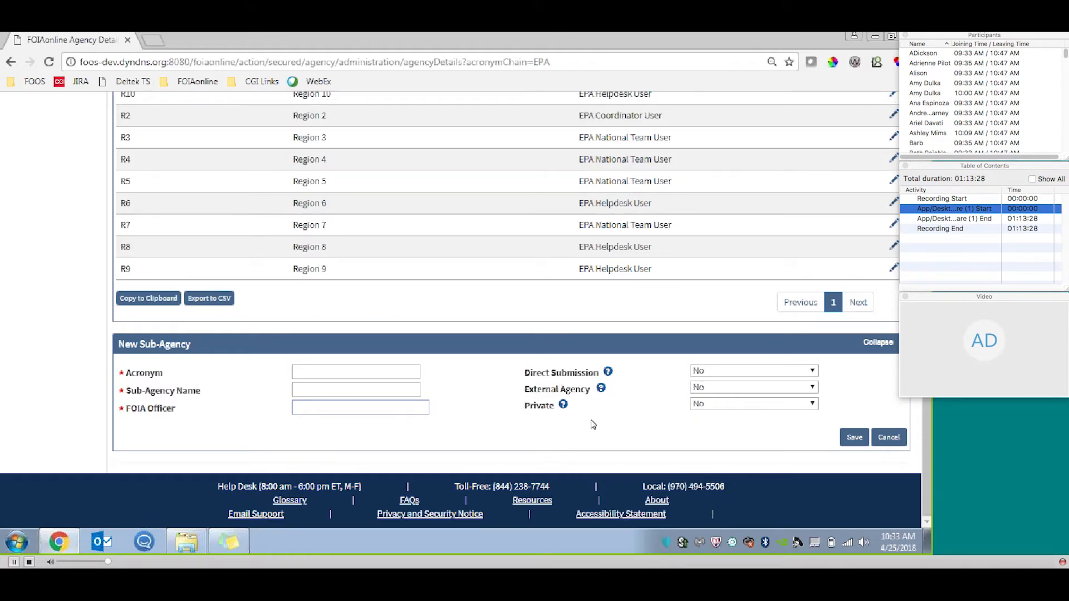
mouse_move(609, 373)
Open the Case File Specifics configuration and expand its Request, Appeal and Consultation Configurable Items sections.
drag(927, 437, 927, 294)
scroll(387, 354, up, 6)
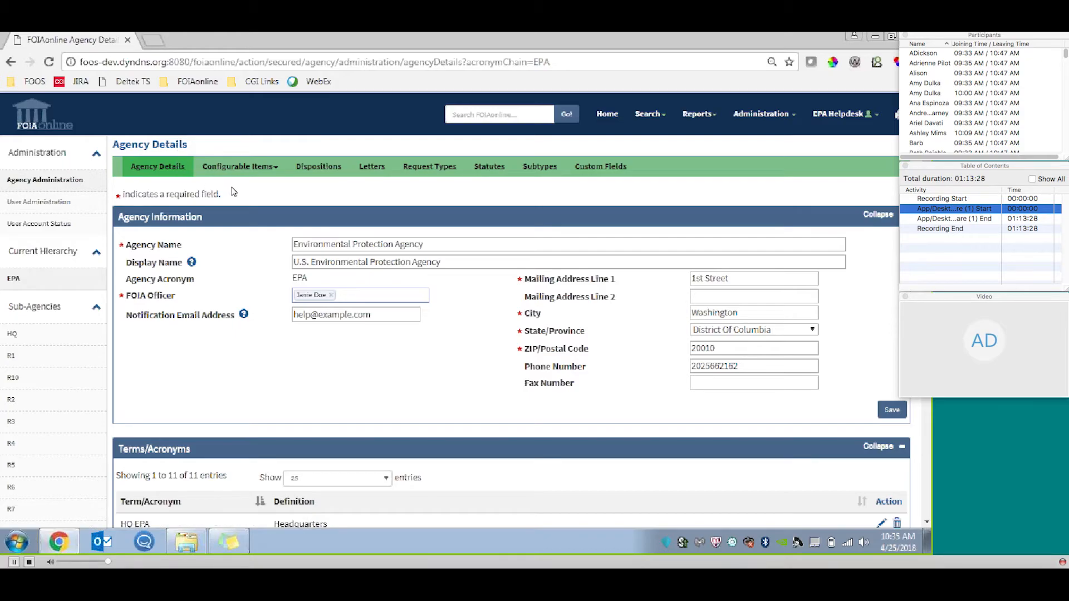
click(268, 169)
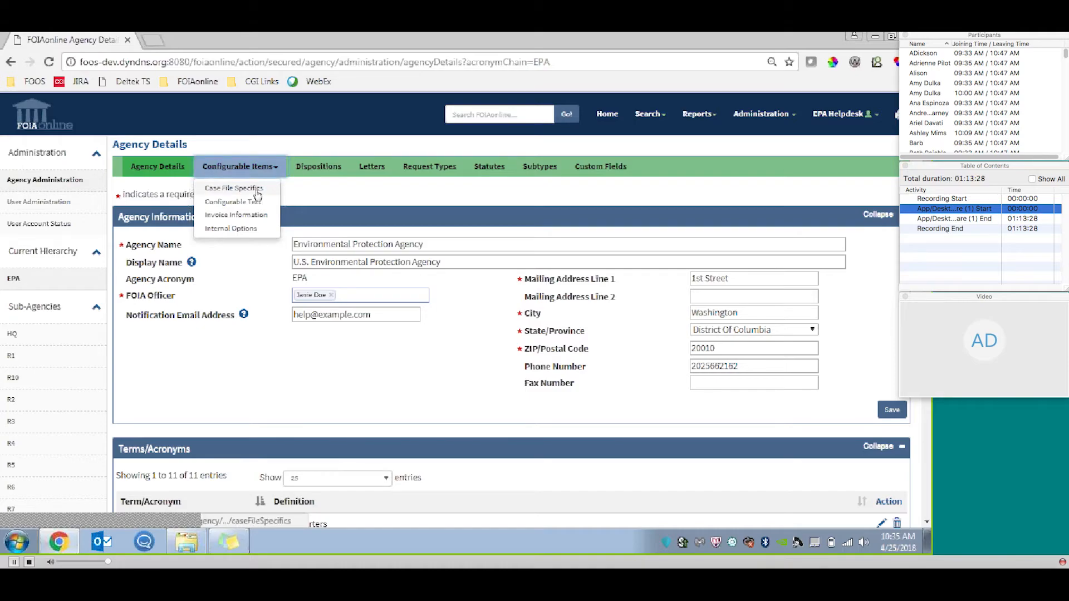
click(234, 189)
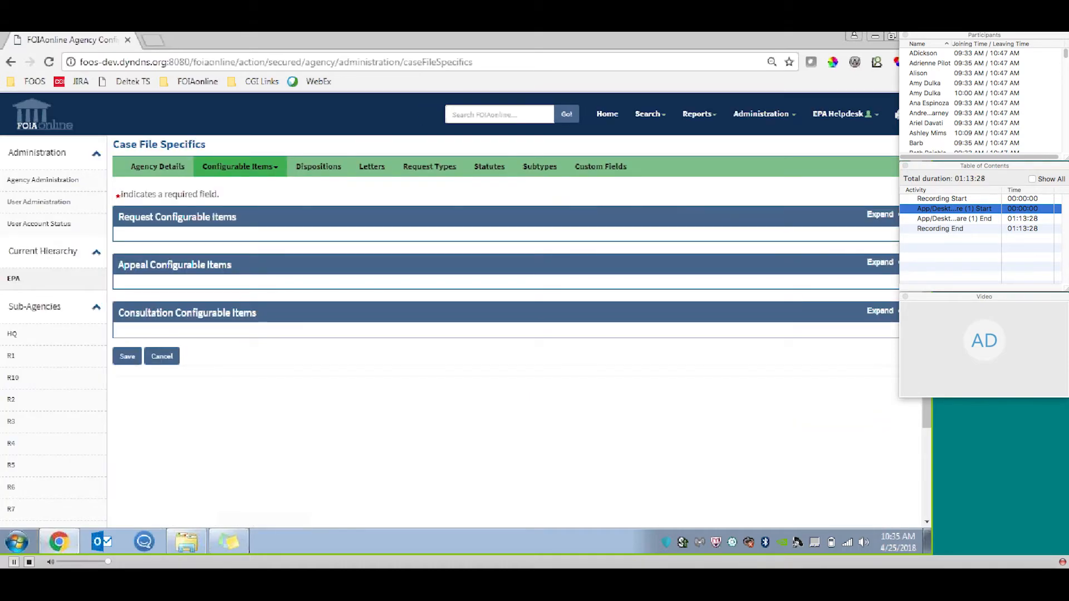
click(878, 214)
click(879, 295)
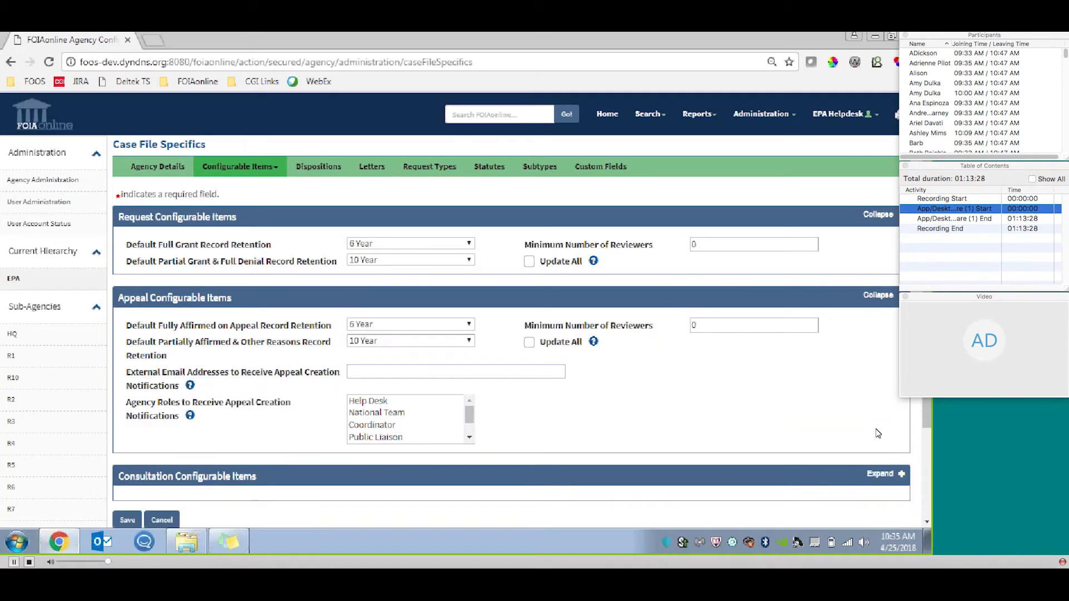
scroll(879, 445, down, 1)
click(882, 429)
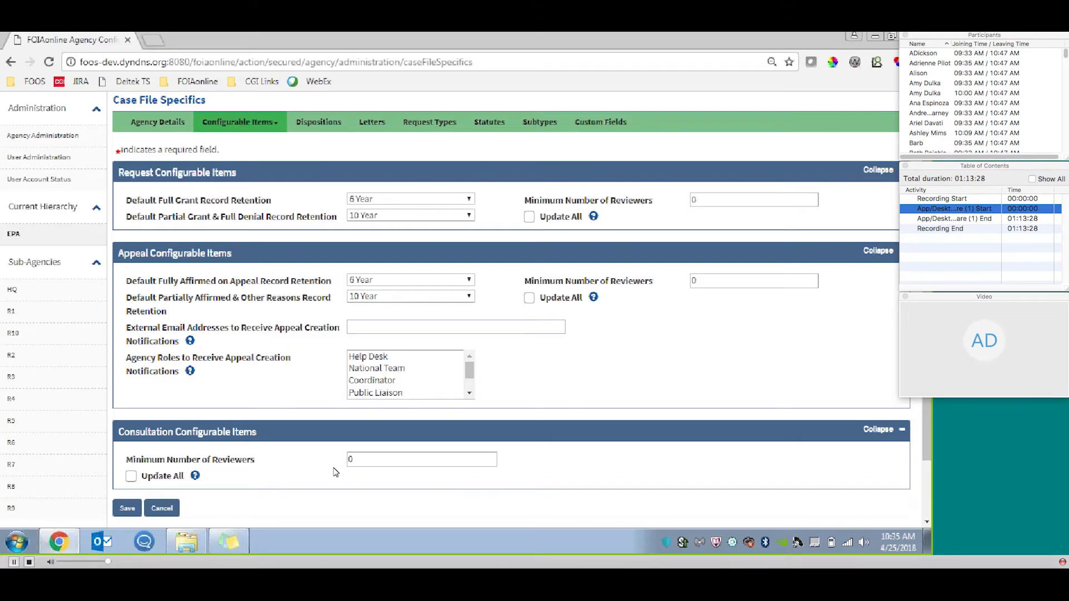
Open the agency's Configurable Text page and expand the Annual Report Text section.
click(273, 130)
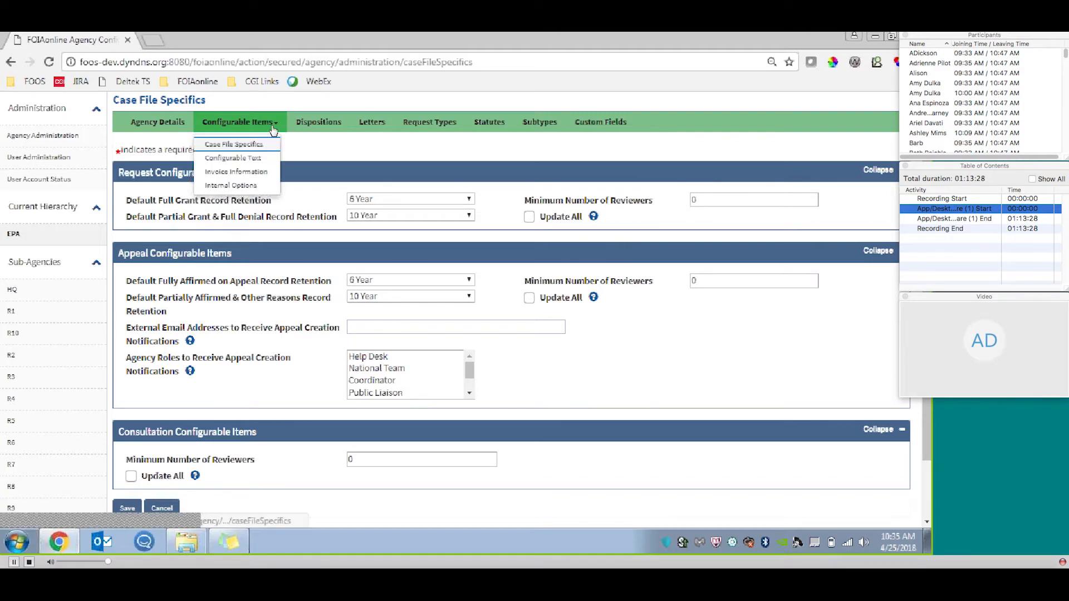
click(233, 159)
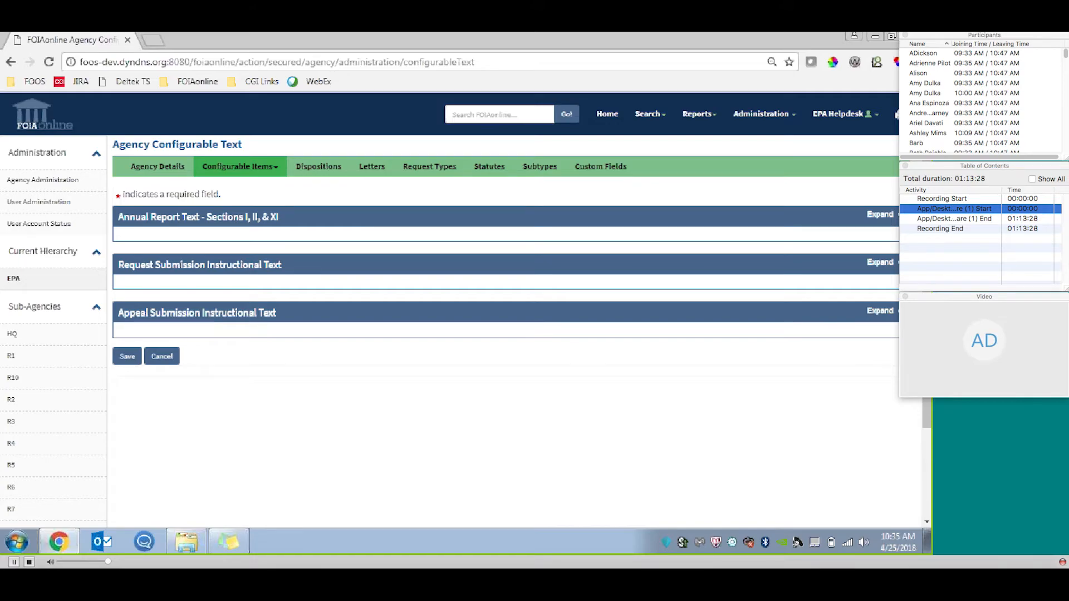
click(880, 215)
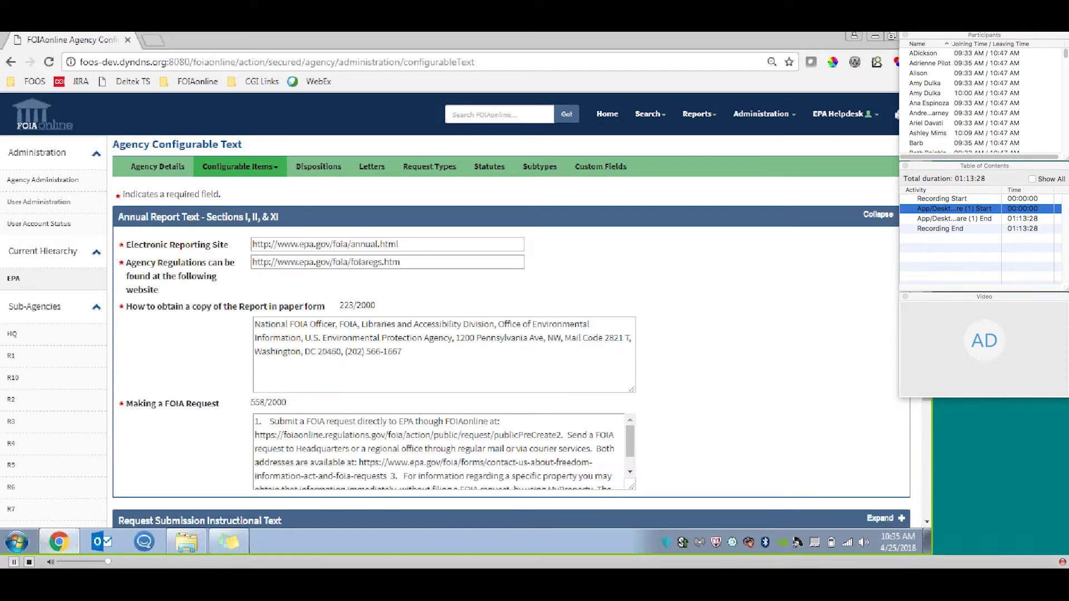
Enlarge the Making a FOIA Request text box until its full text fits without scrolling, with its size trimmed slightly.
scroll(717, 186, down, 1)
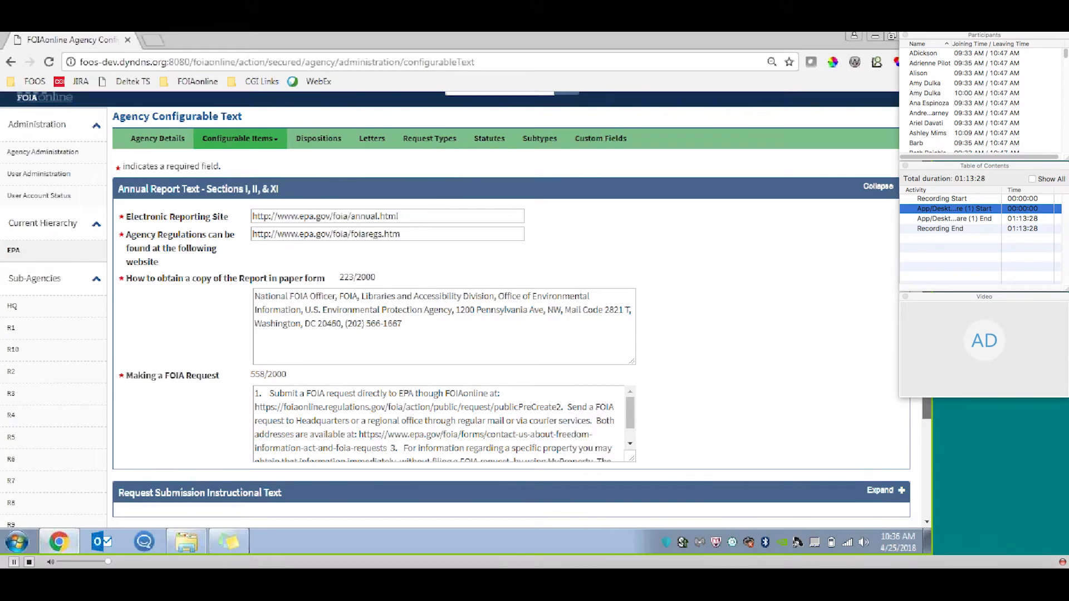
scroll(510, 310, down, 2)
scroll(795, 280, down, 3)
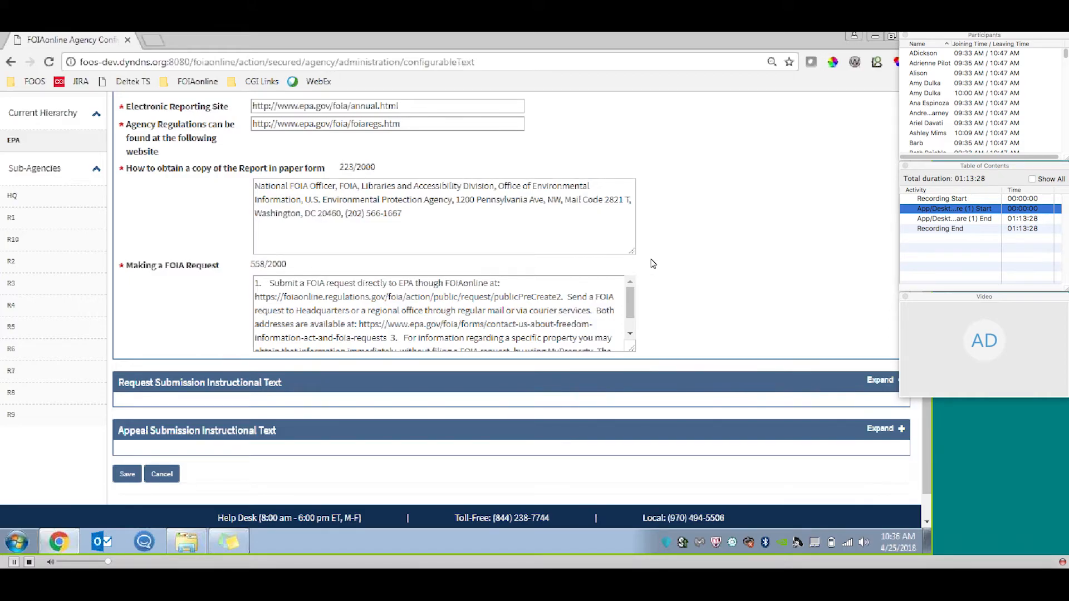
scroll(927, 445, down, 1)
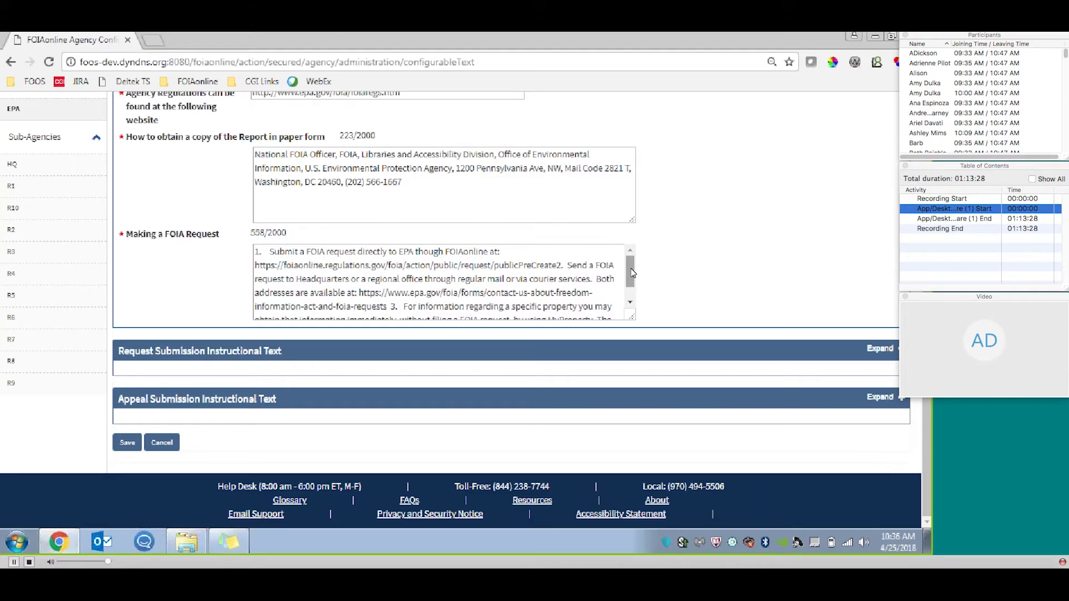
mouse_move(632, 272)
mouse_down()
mouse_move(632, 283)
mouse_move(632, 272)
mouse_up()
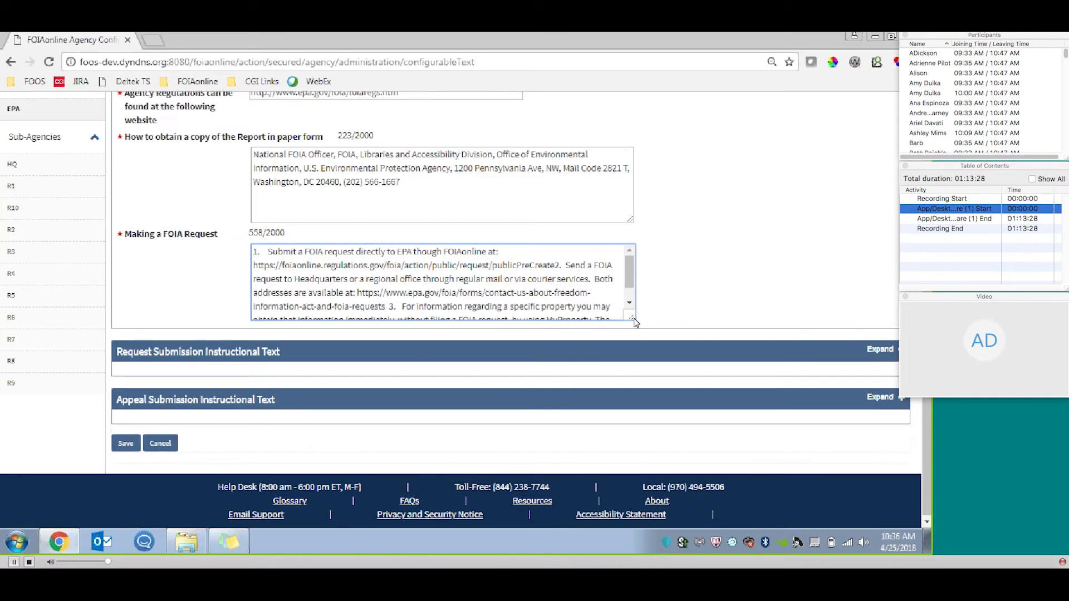
drag(632, 321, 725, 438)
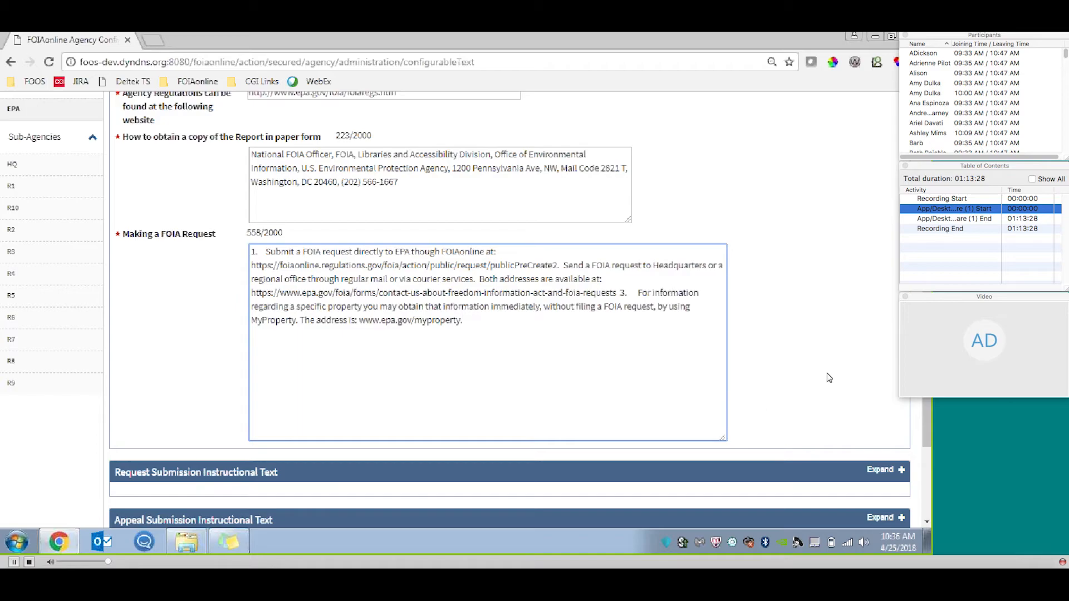
drag(722, 438, 698, 404)
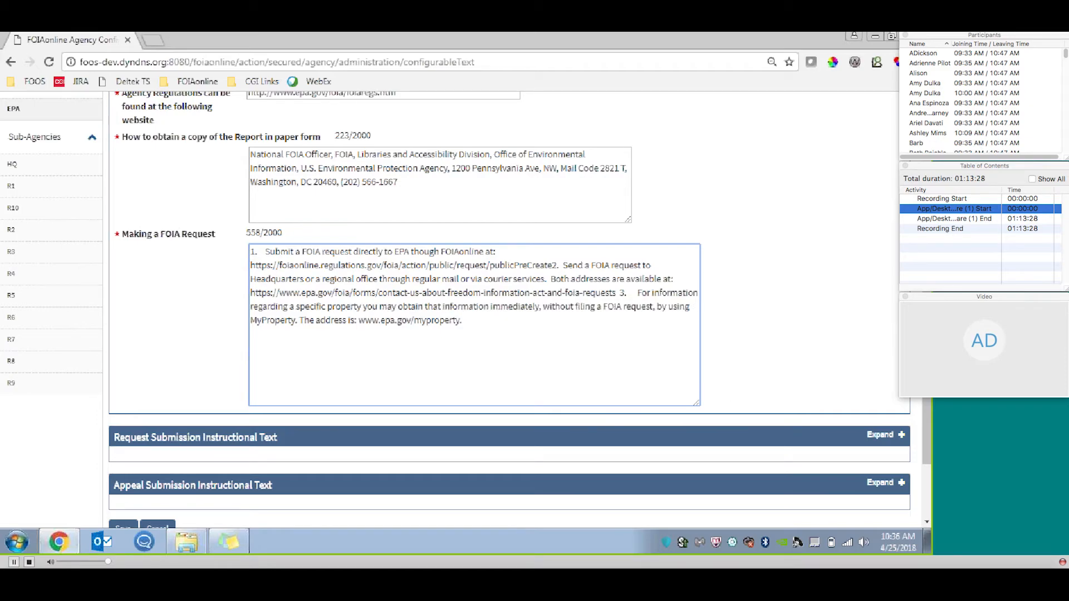
Expand the Request Submission Instructional Text section and view its overall, expedited processing and fee waiver texts.
scroll(502, 307, down, 2)
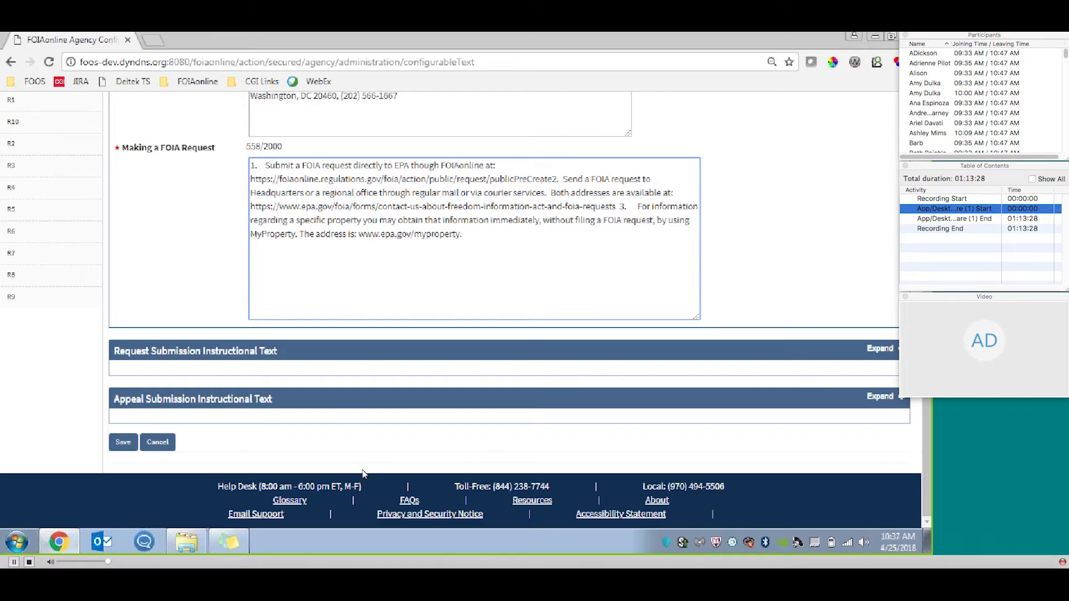
click(878, 349)
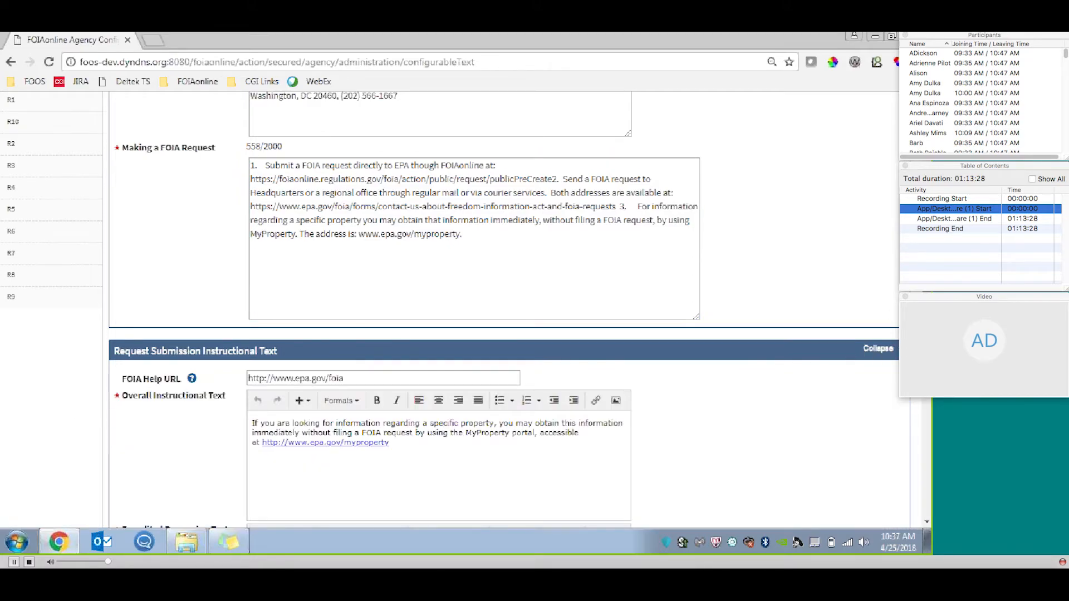
scroll(668, 235, down, 5)
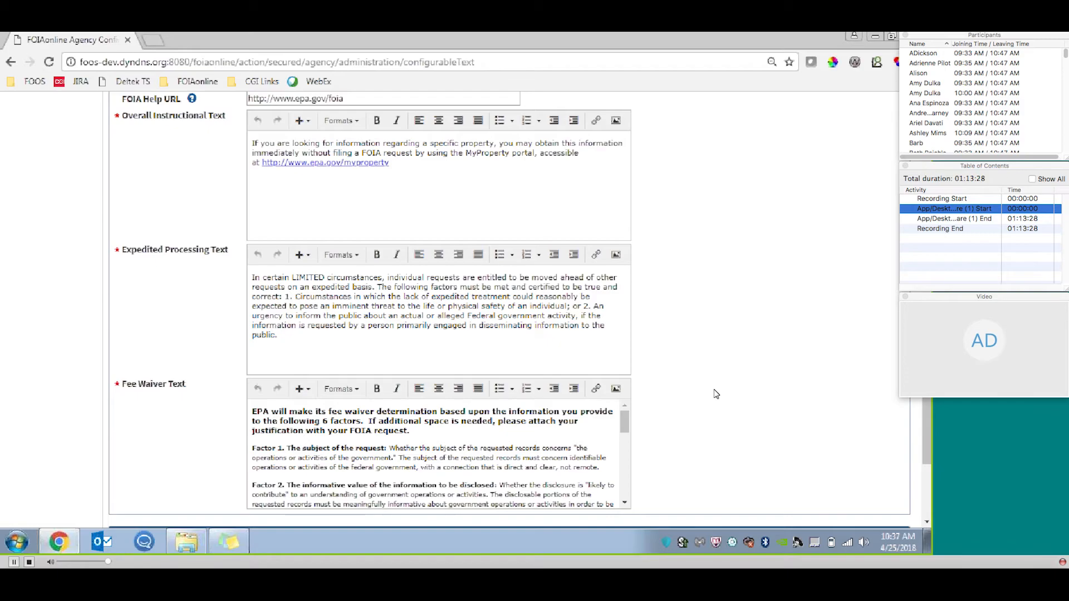
Expand the Appeal Submission Instructional Text section and view its overall instructional and expedited processing text fields.
drag(926, 357, 924, 400)
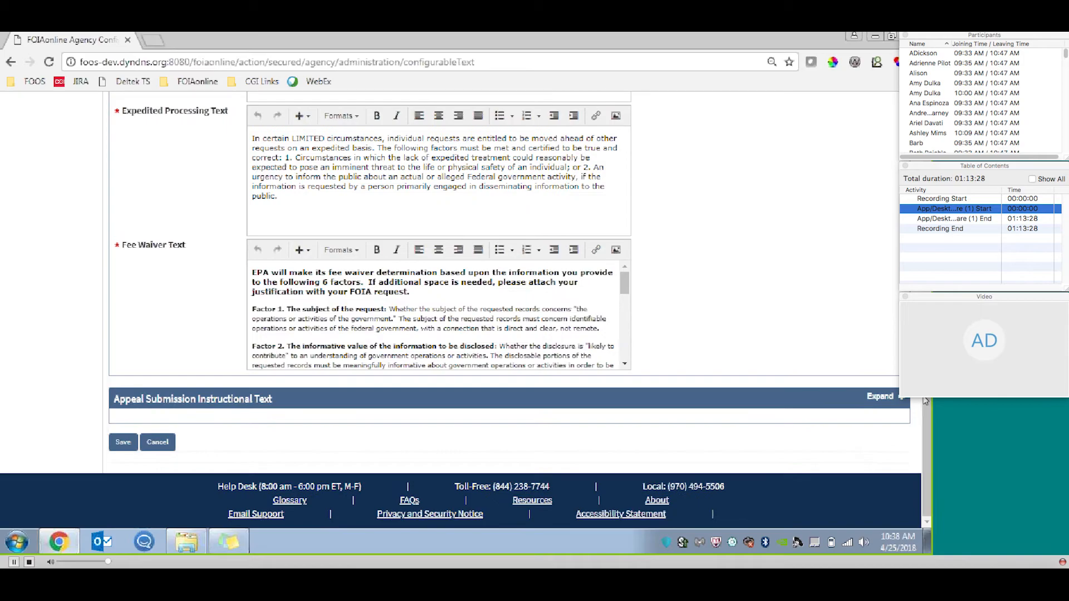
click(880, 401)
scroll(920, 401, down, 3)
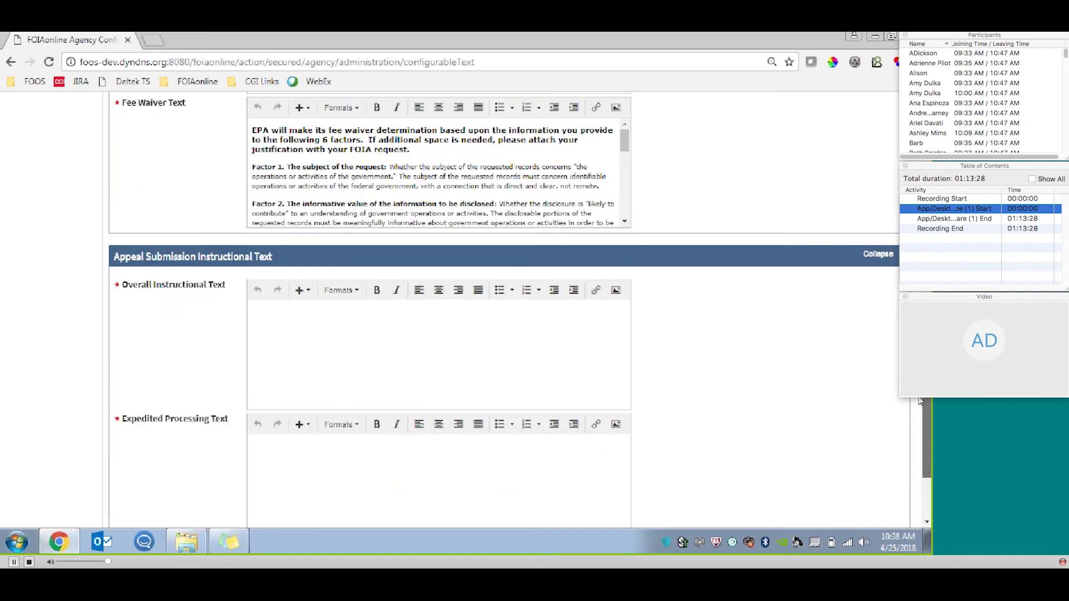
scroll(919, 401, down, 3)
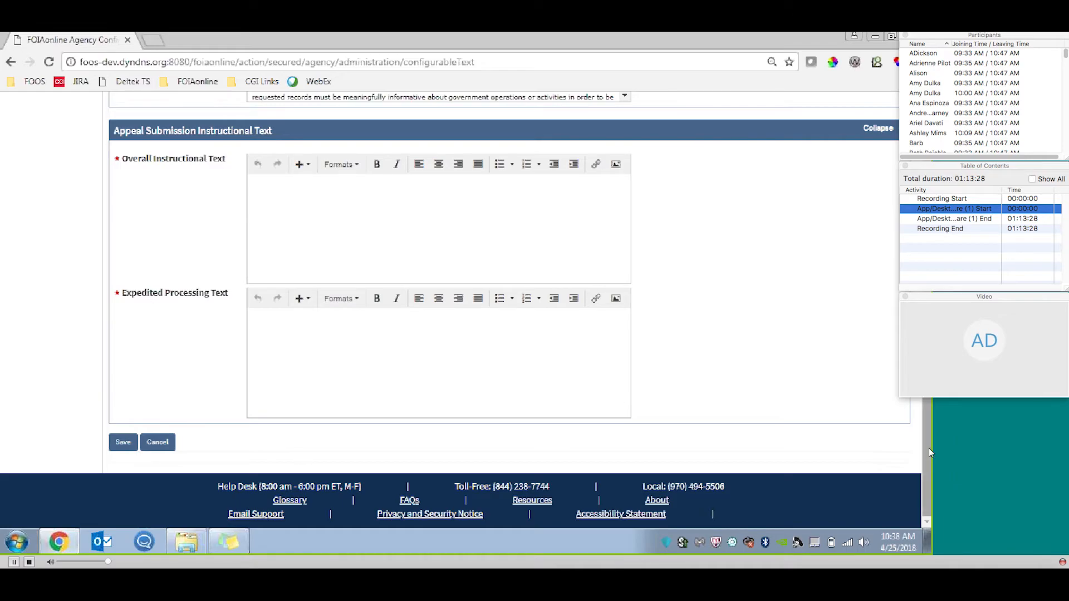
Open the agency's Invoice Information page and review its Billing Information and Invoice Configuration sections.
scroll(929, 448, up, 7)
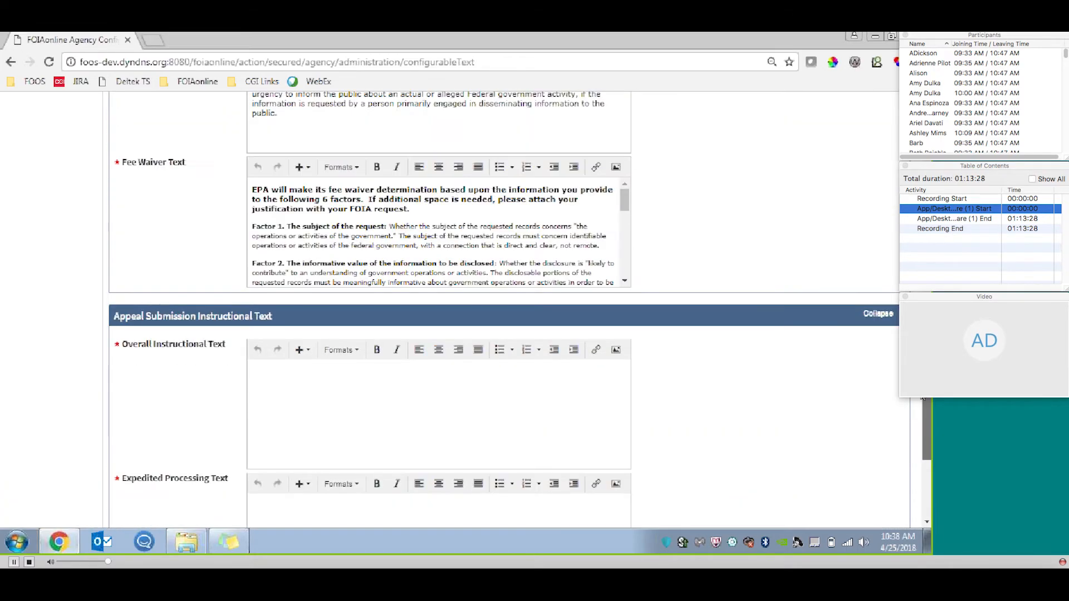
scroll(455, 305, up, 15)
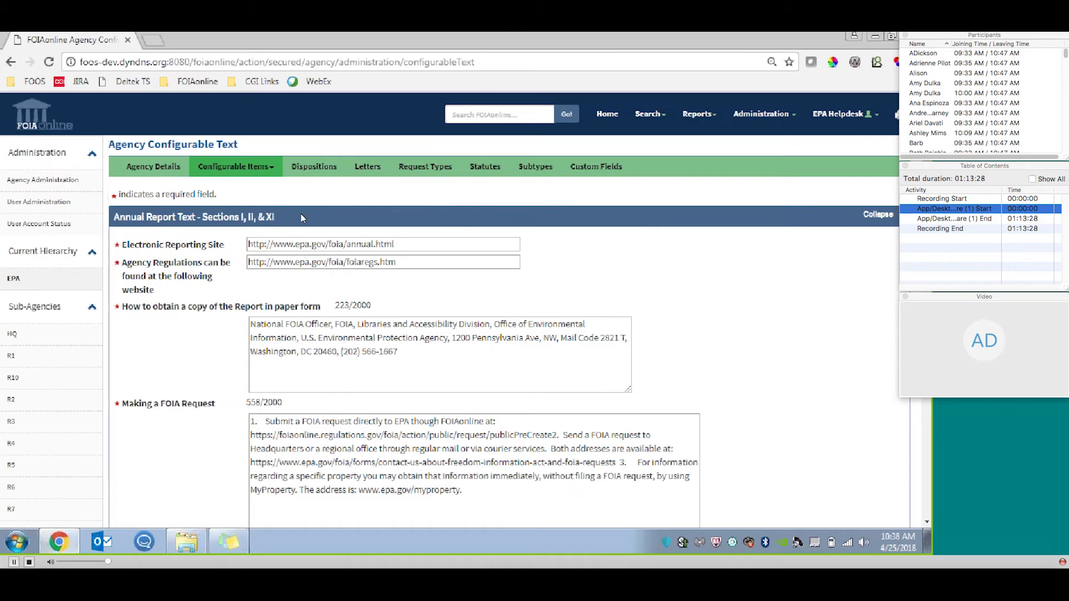
click(273, 170)
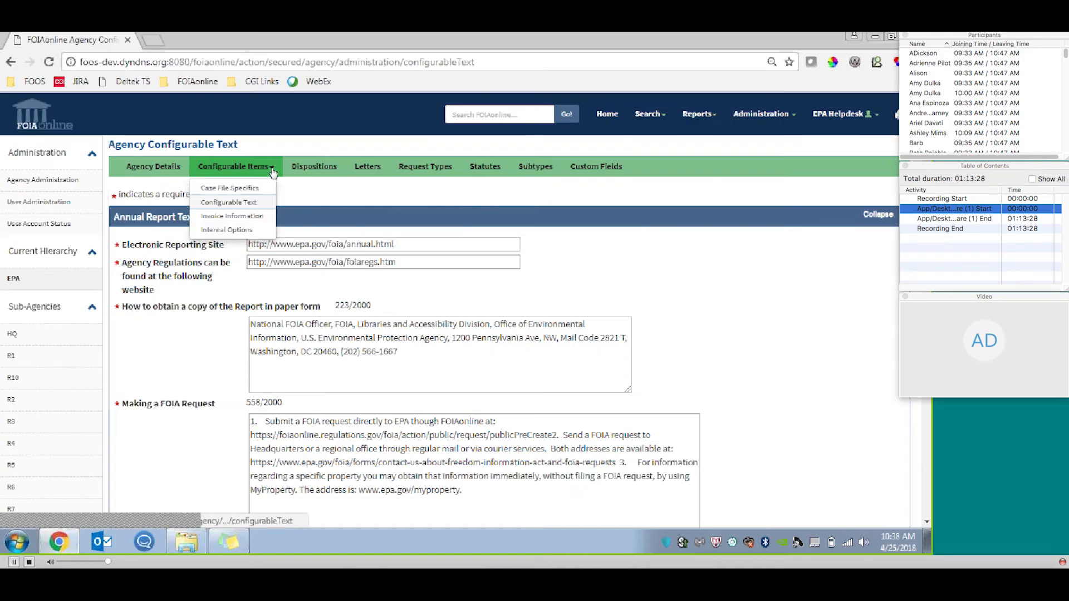
click(258, 218)
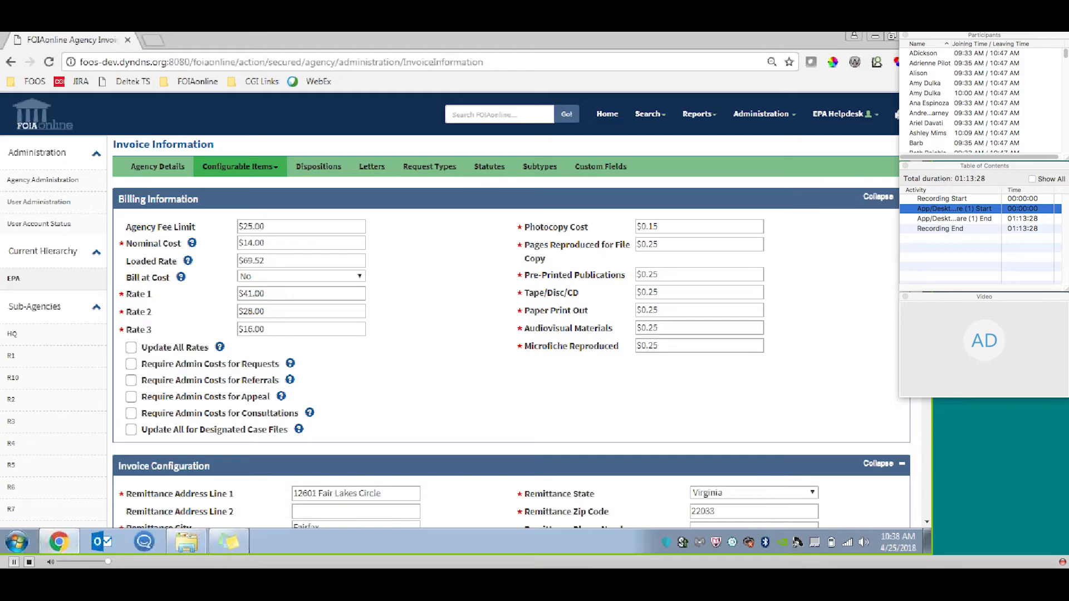
scroll(220, 223, down, 2)
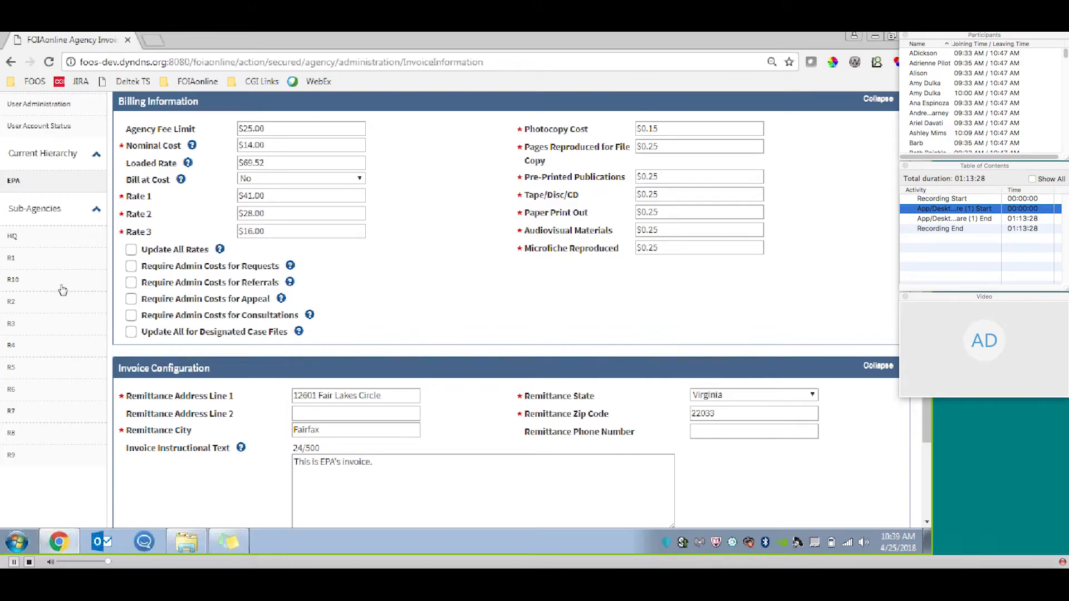
scroll(223, 251, down, 2)
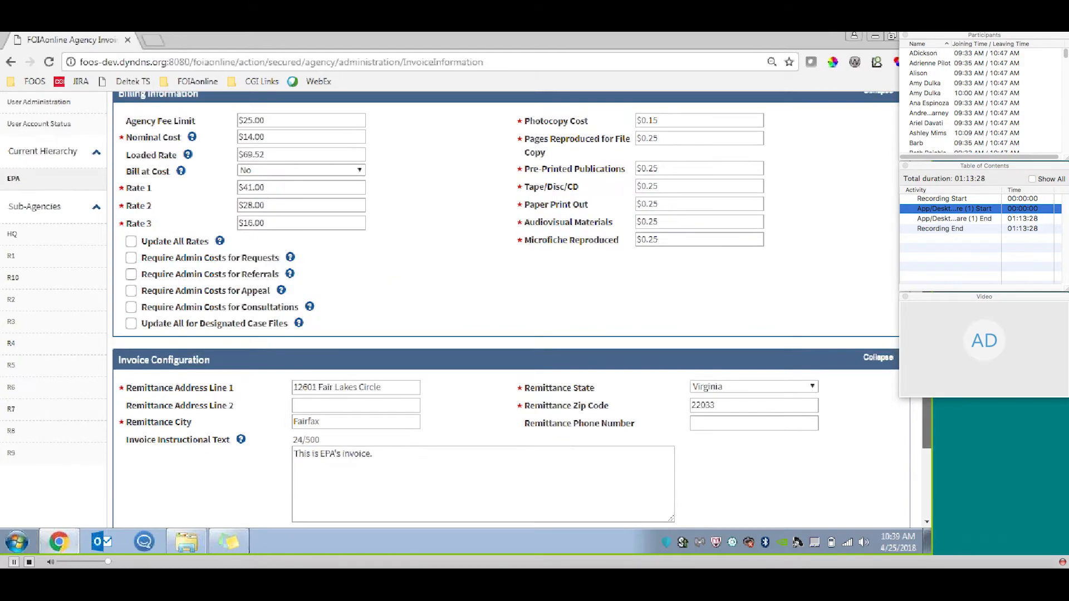
scroll(466, 309, down, 3)
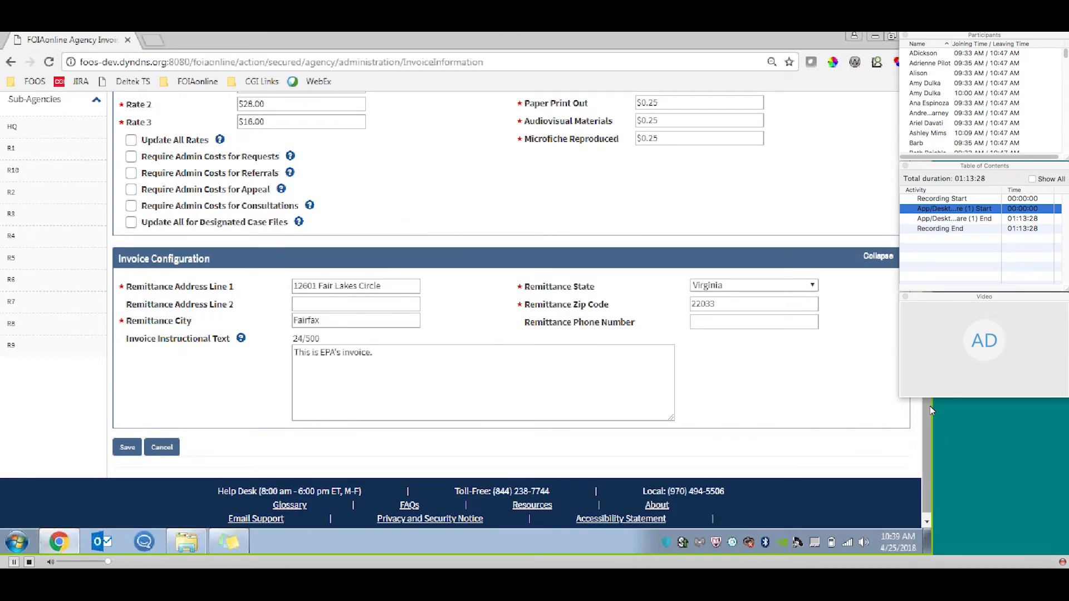
scroll(929, 406, up, 5)
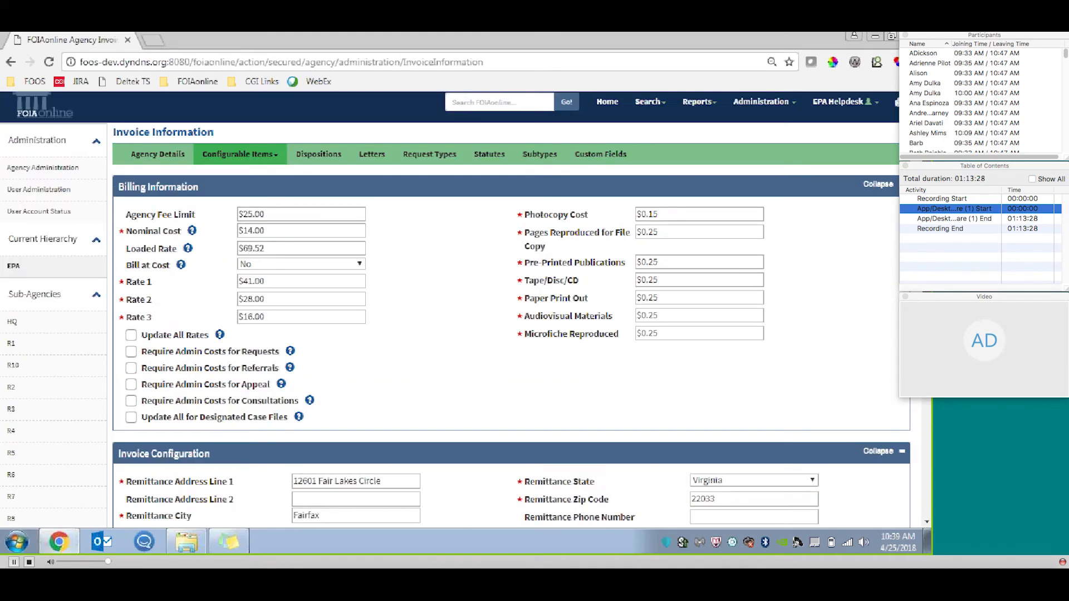
click(268, 169)
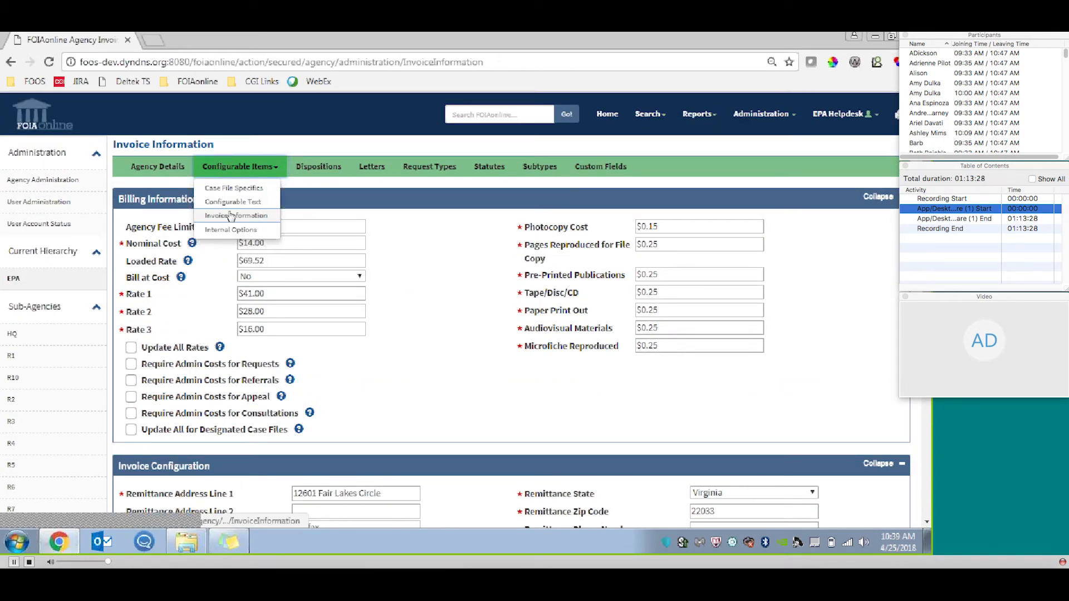
click(317, 193)
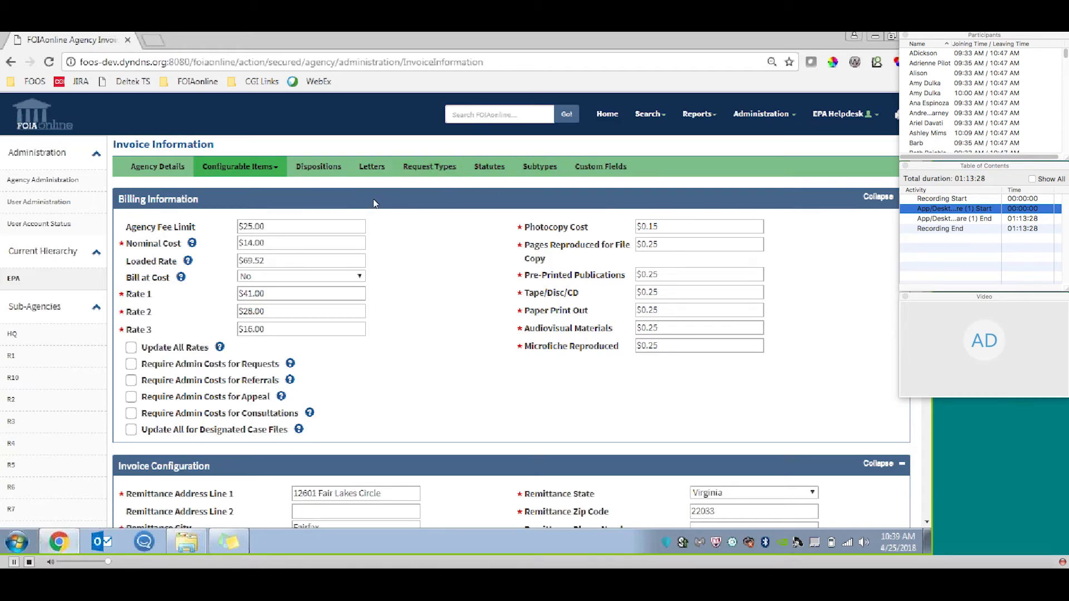
Open the agency's Dispositions page, expand the New Request Disposition section and view the choices for making a disposition active.
click(327, 168)
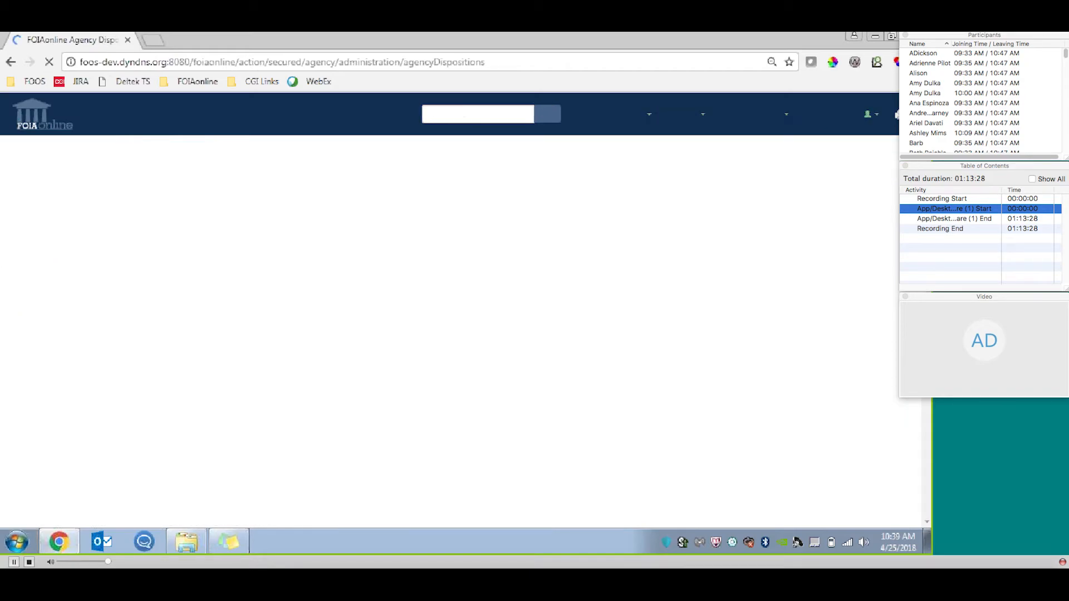
scroll(543, 127, down, 3)
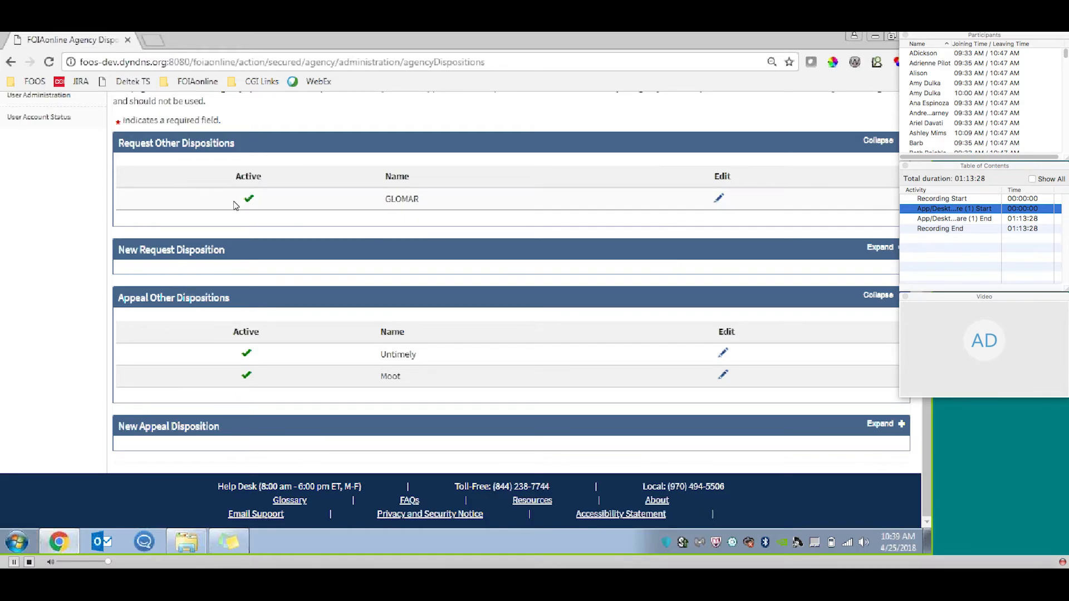
click(888, 250)
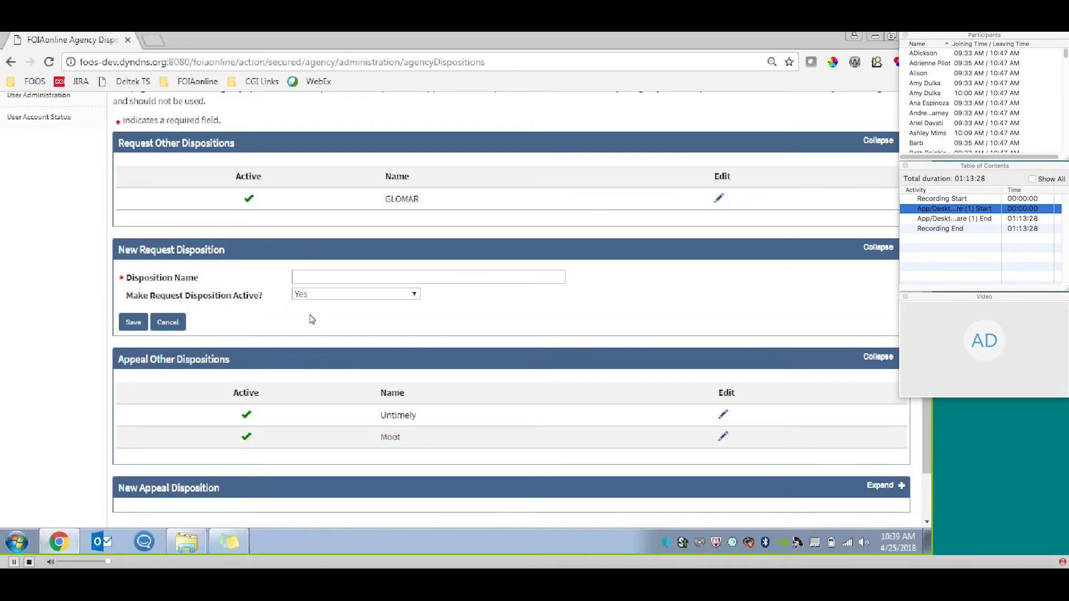
click(384, 296)
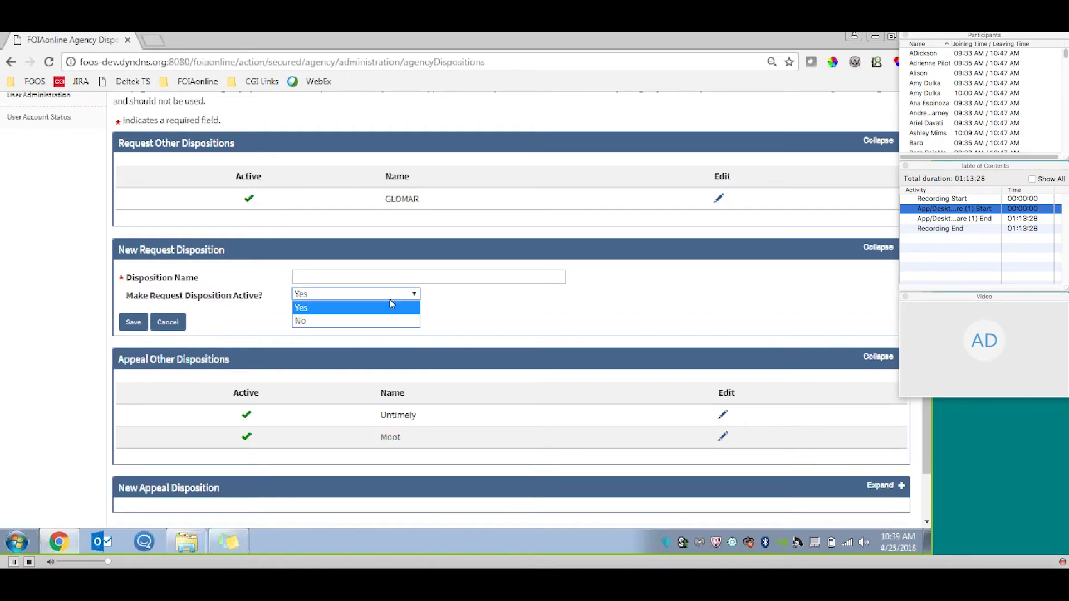
click(427, 318)
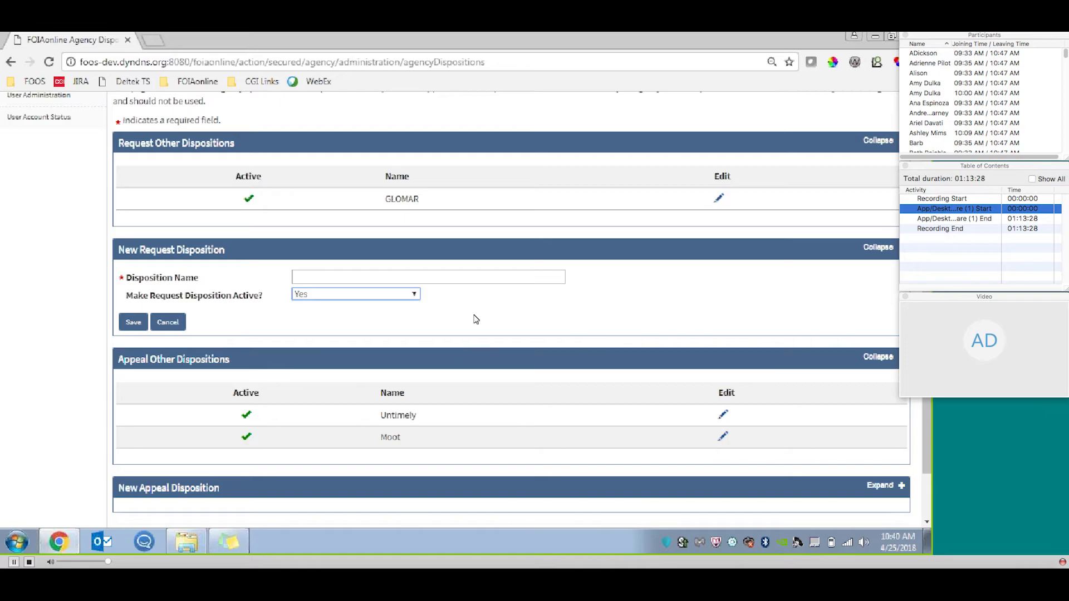
scroll(633, 343, down, 1)
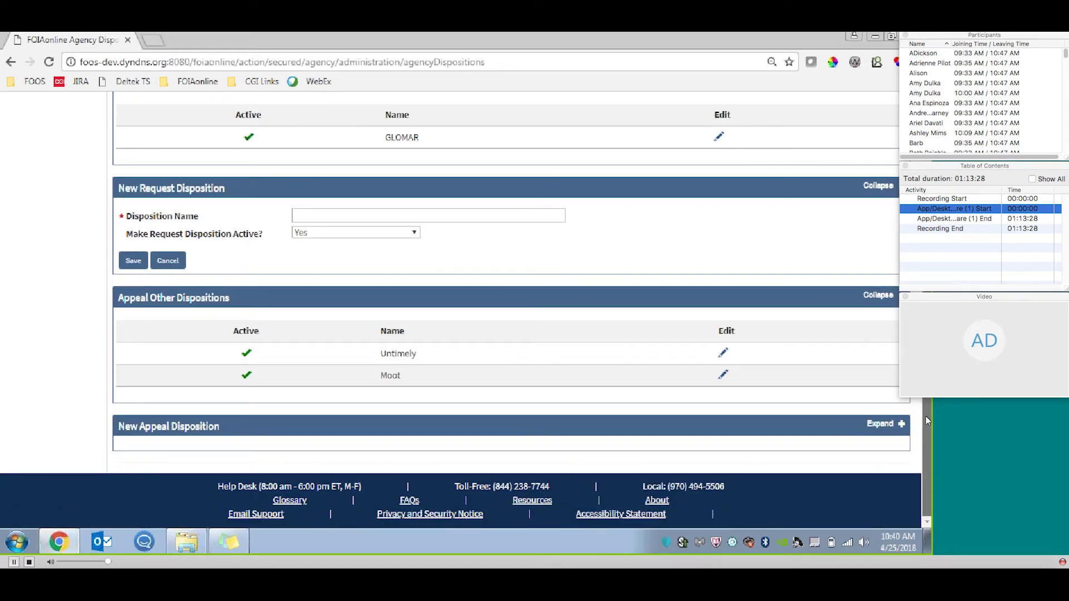
View the agency's Exemption 3 Statutes page and the Request Types page with its existing and new request type sections.
scroll(926, 416, up, 3)
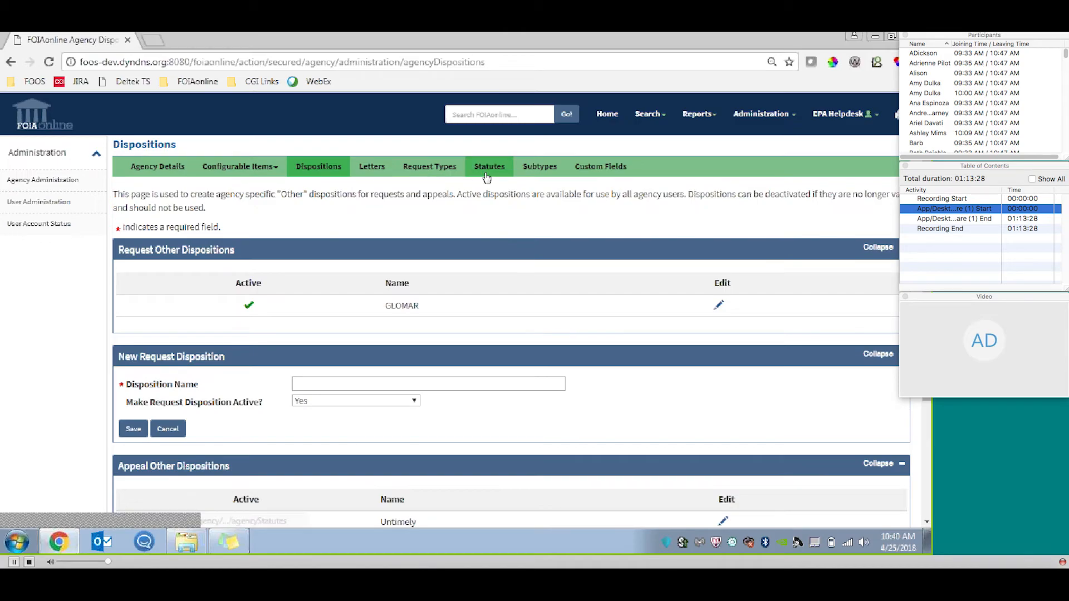
click(504, 175)
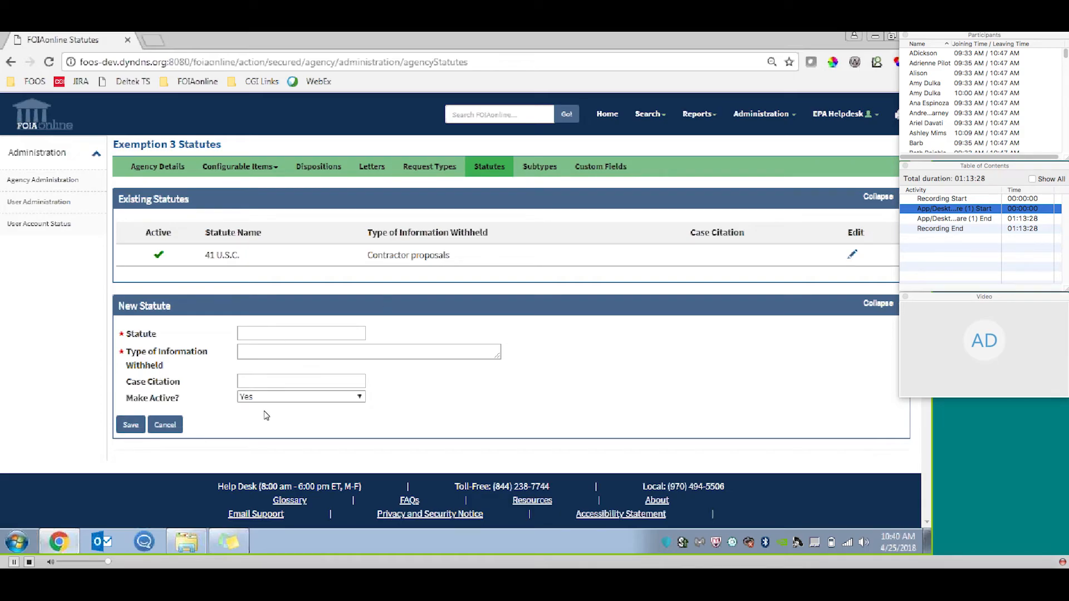
click(430, 167)
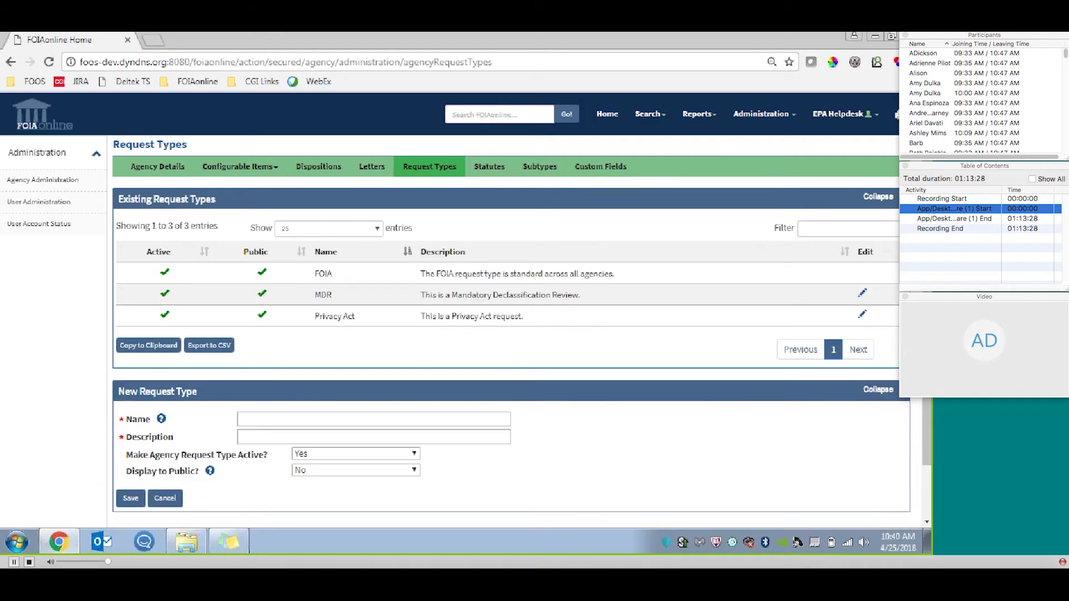
scroll(480, 266, down, 1)
scroll(481, 278, down, 1)
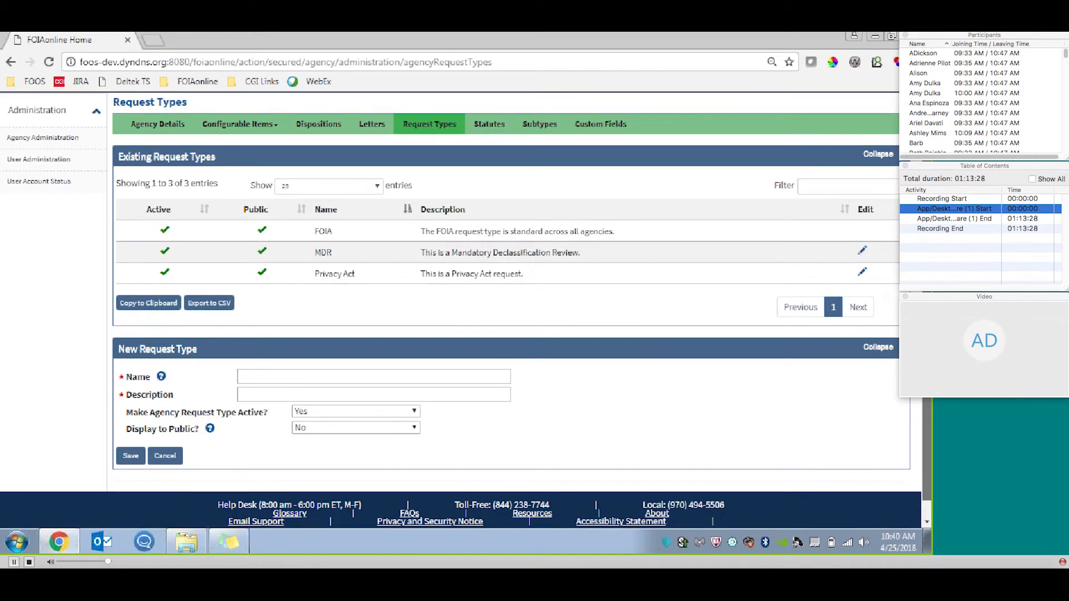
scroll(568, 233, down, 1)
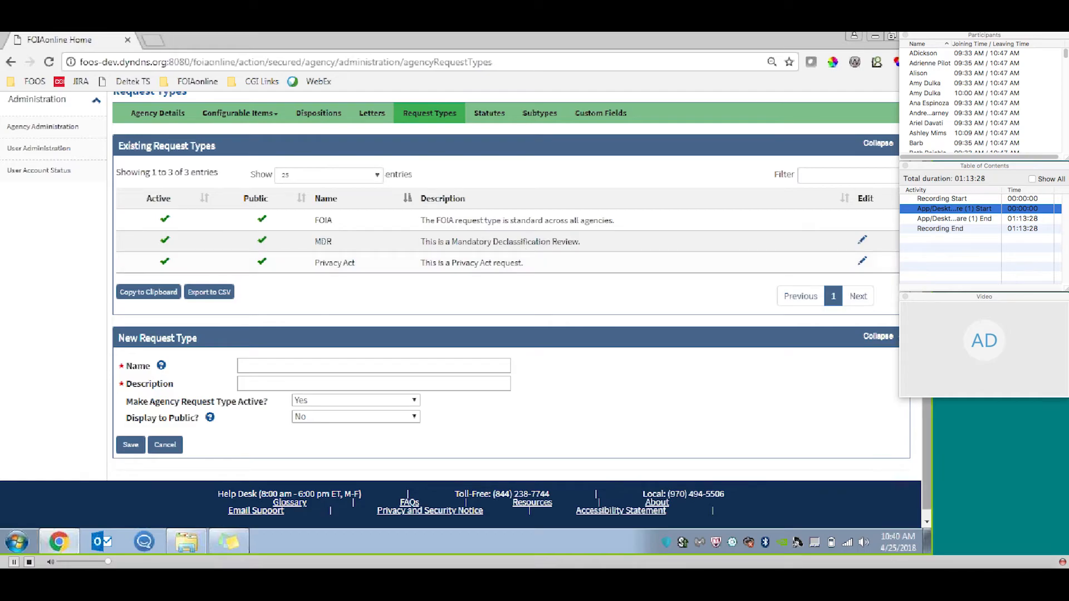
scroll(874, 352, down, 1)
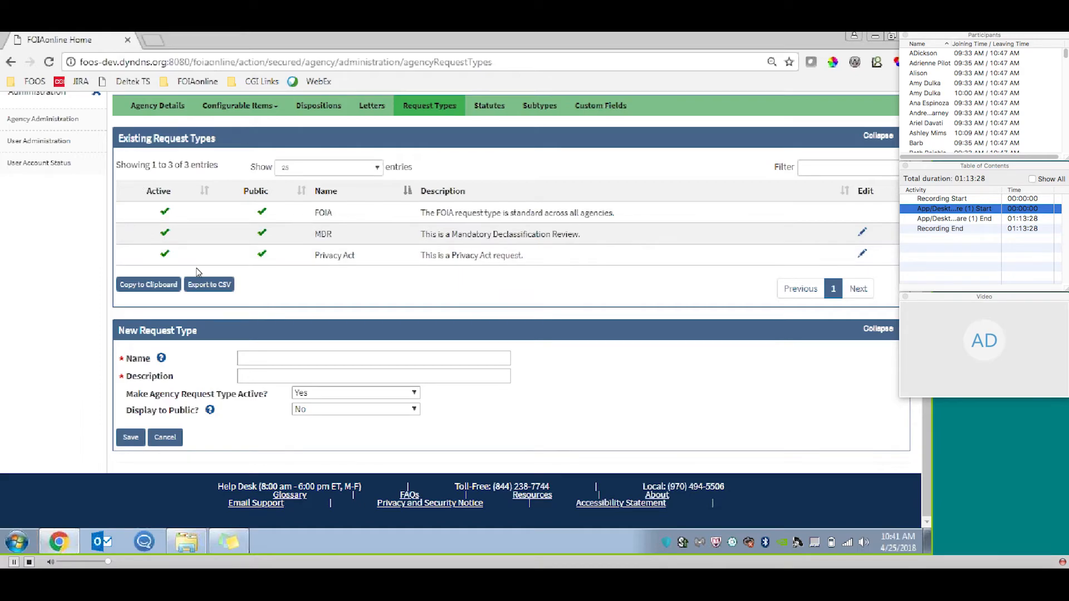
Open the agency's Custom Fields page and view the existing custom fields and the New Custom Field form.
scroll(406, 188, up, 1)
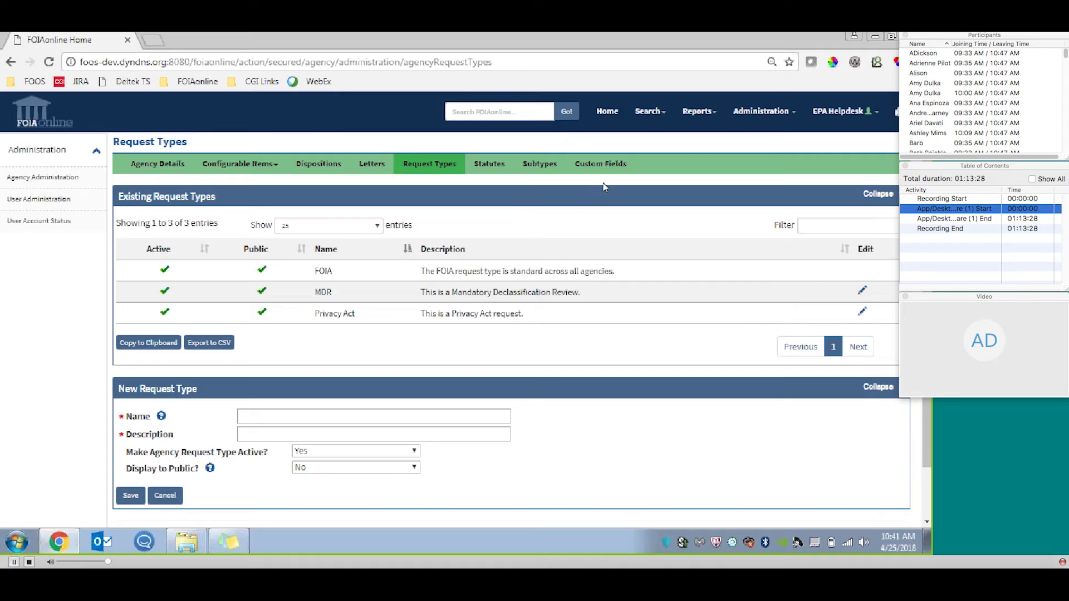
click(612, 170)
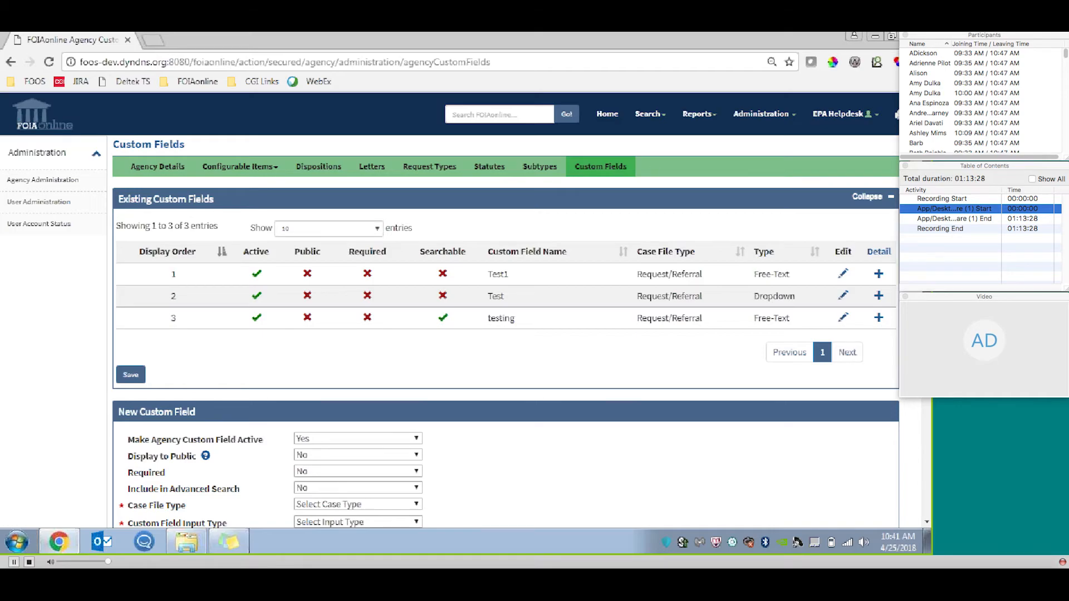
scroll(498, 97, down, 2)
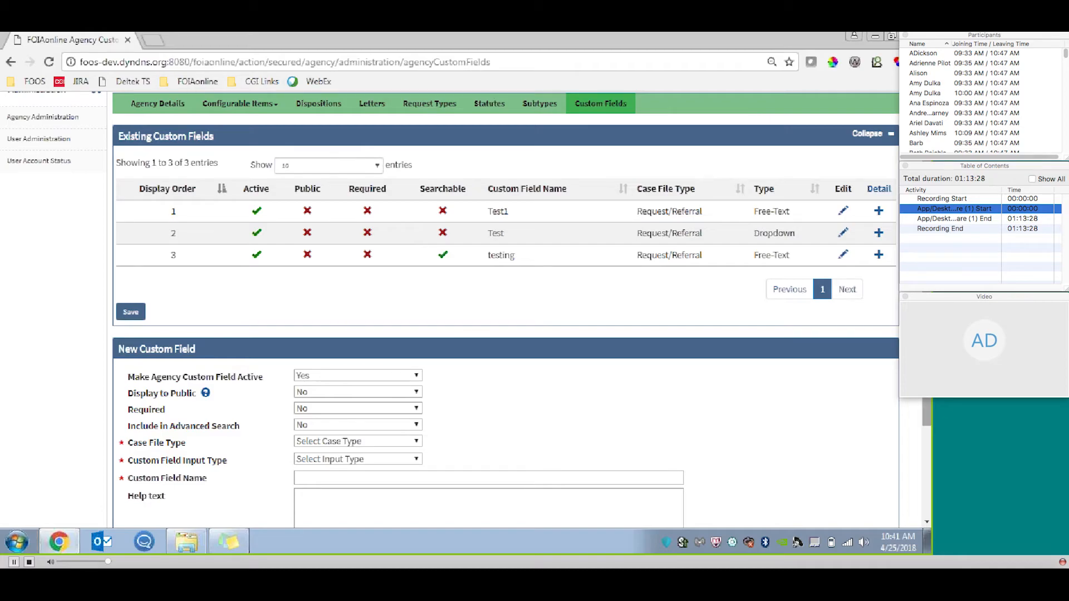
scroll(930, 405, down, 5)
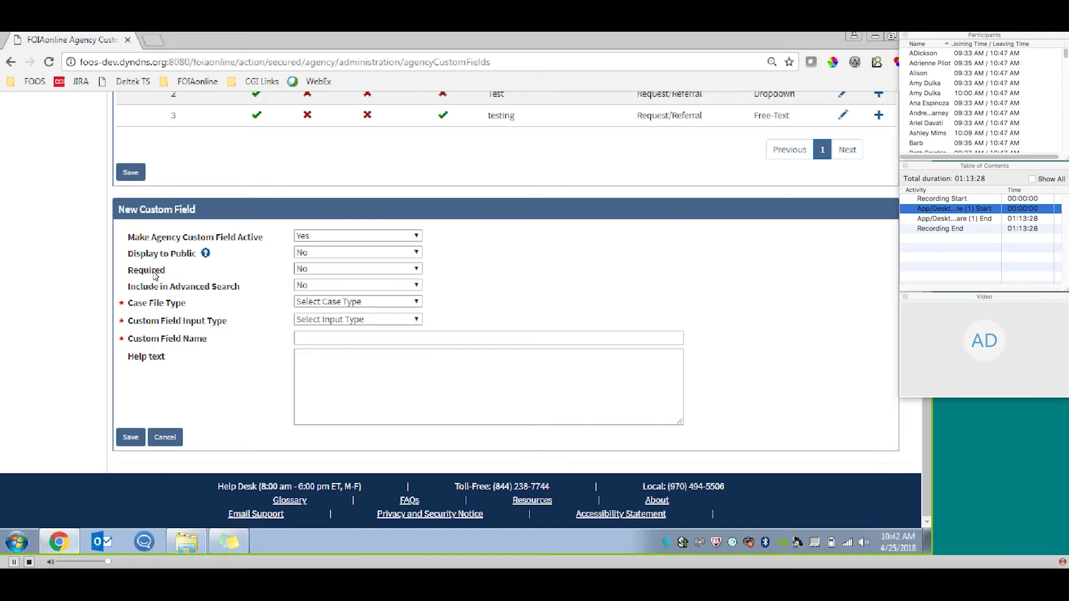
Set the new custom field's case file type to Request/Referral and its input type to Dropdown, and view the option entry area.
click(406, 302)
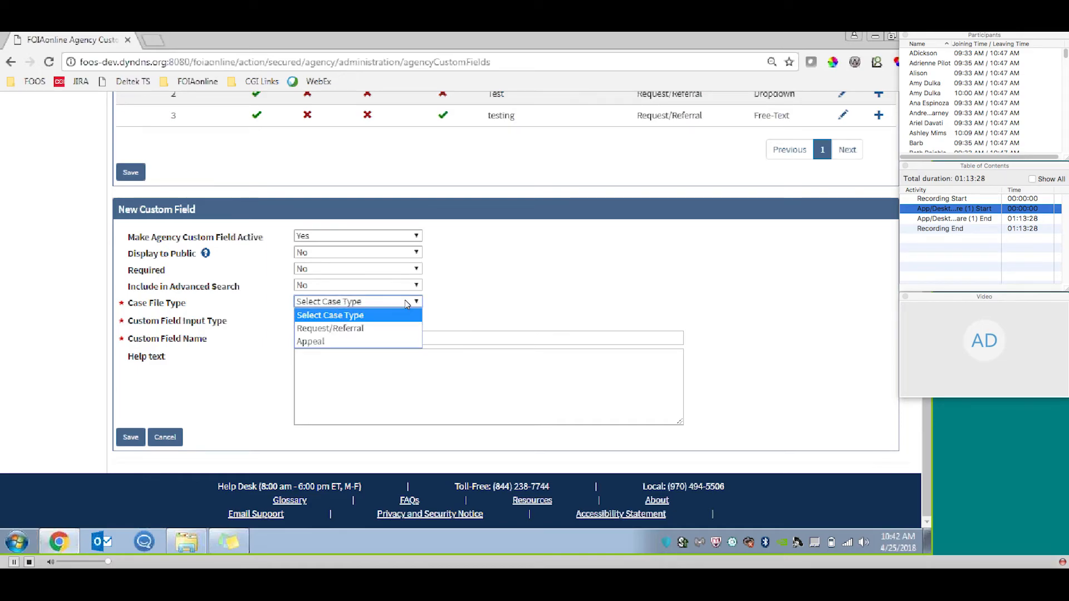
click(371, 329)
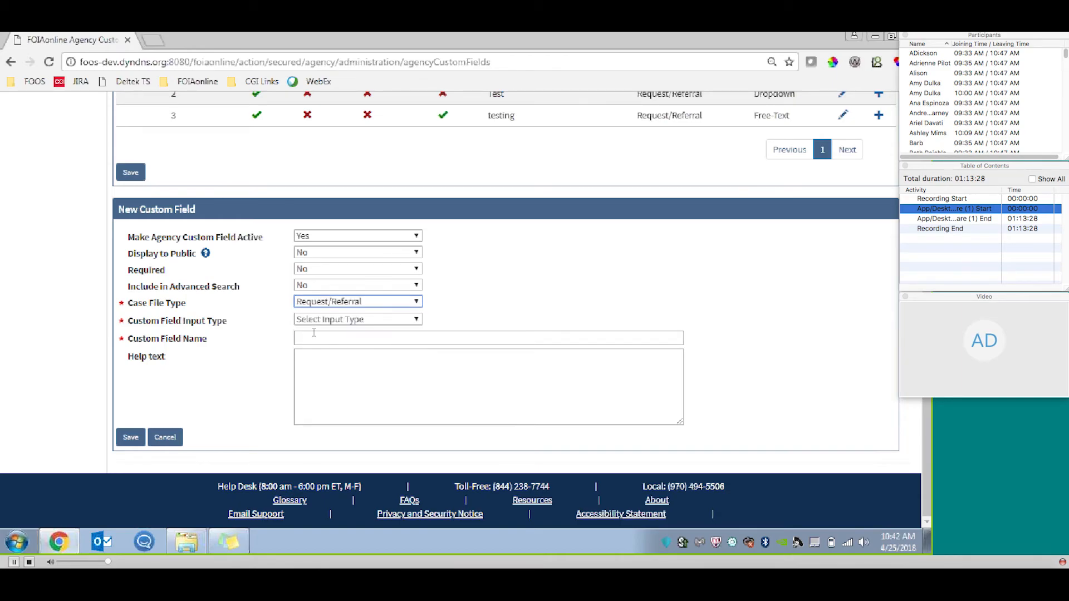
click(360, 319)
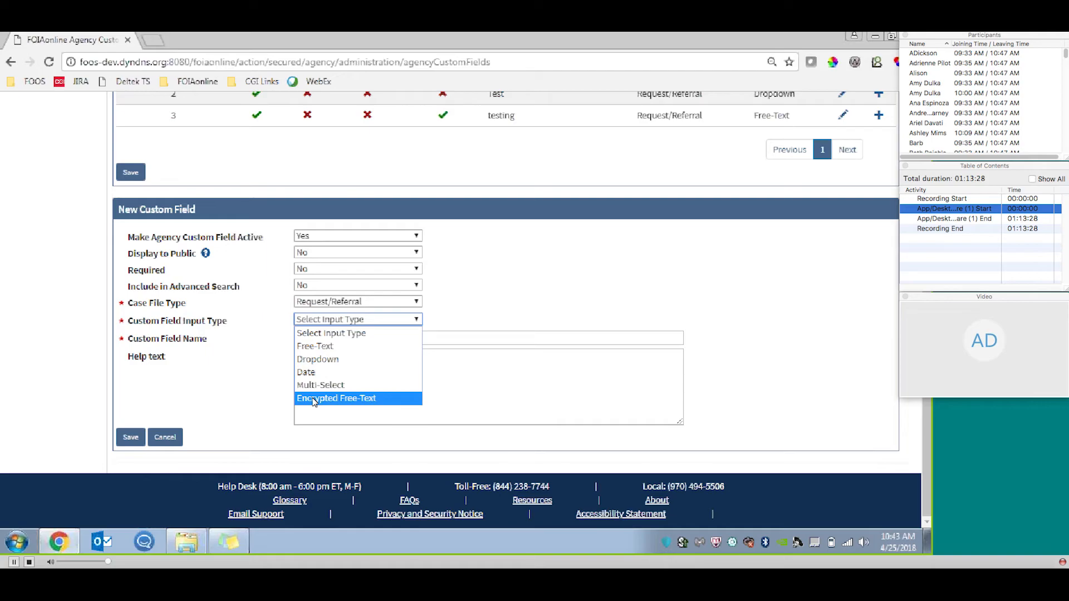
click(344, 361)
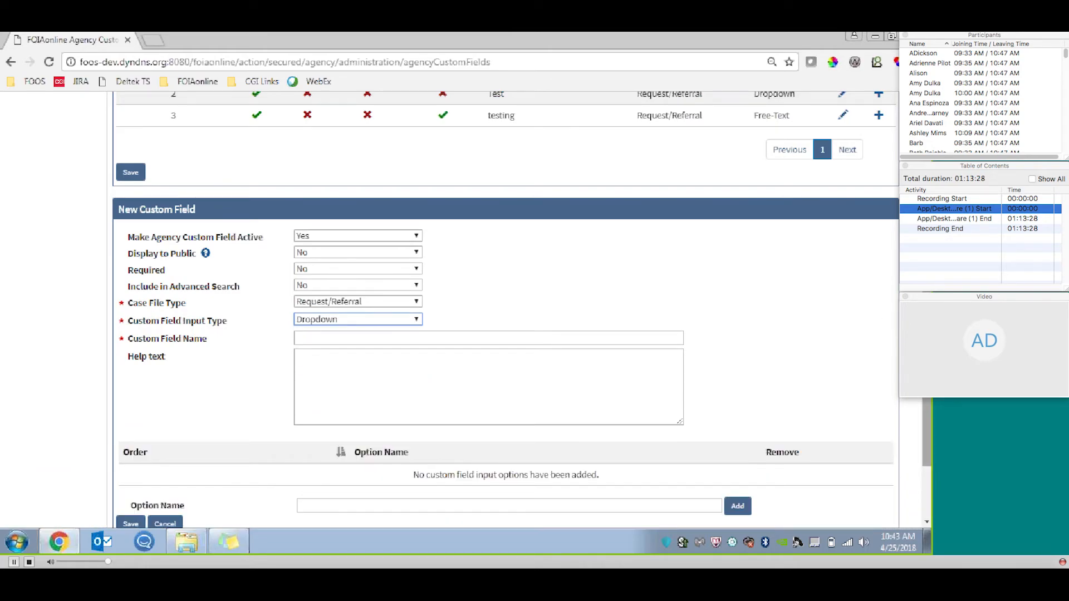
scroll(693, 297, down, 3)
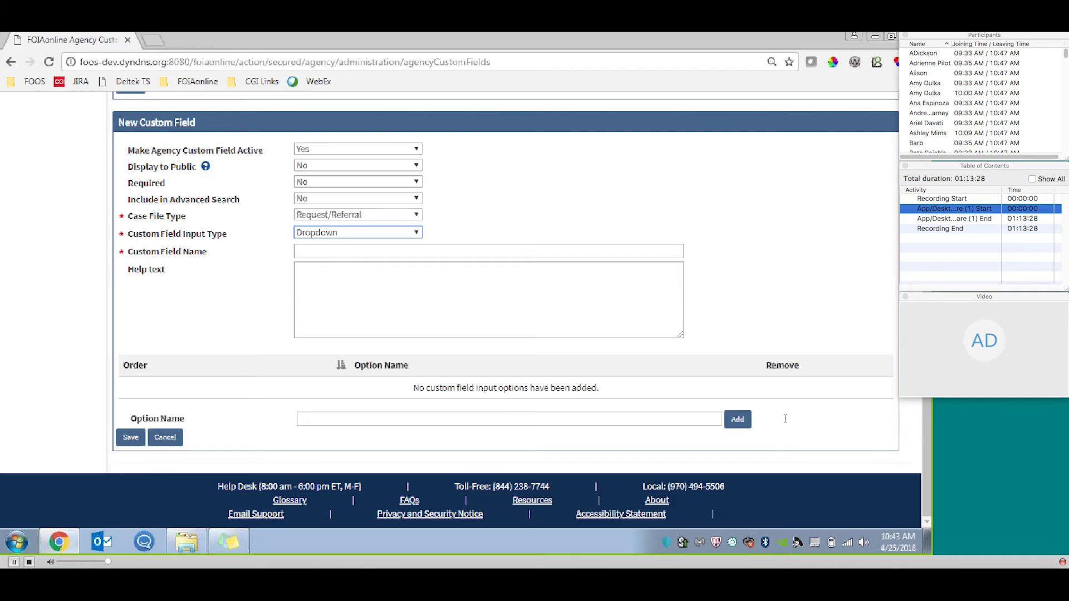
scroll(928, 399, up, 5)
scroll(593, 222, down, 5)
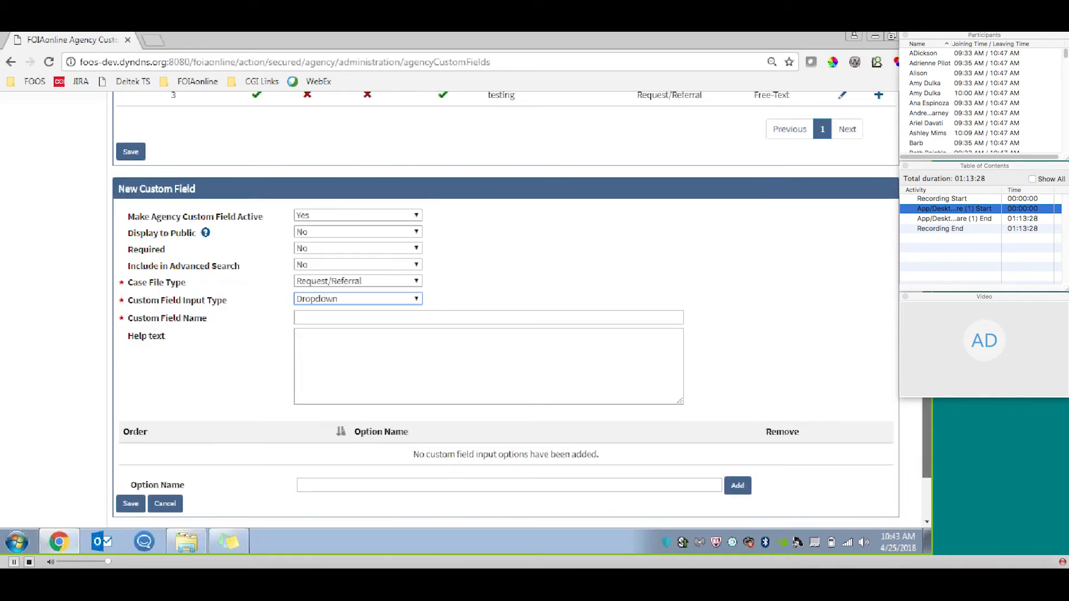
Name the new custom field "Is this Urgent?".
key(Tab)
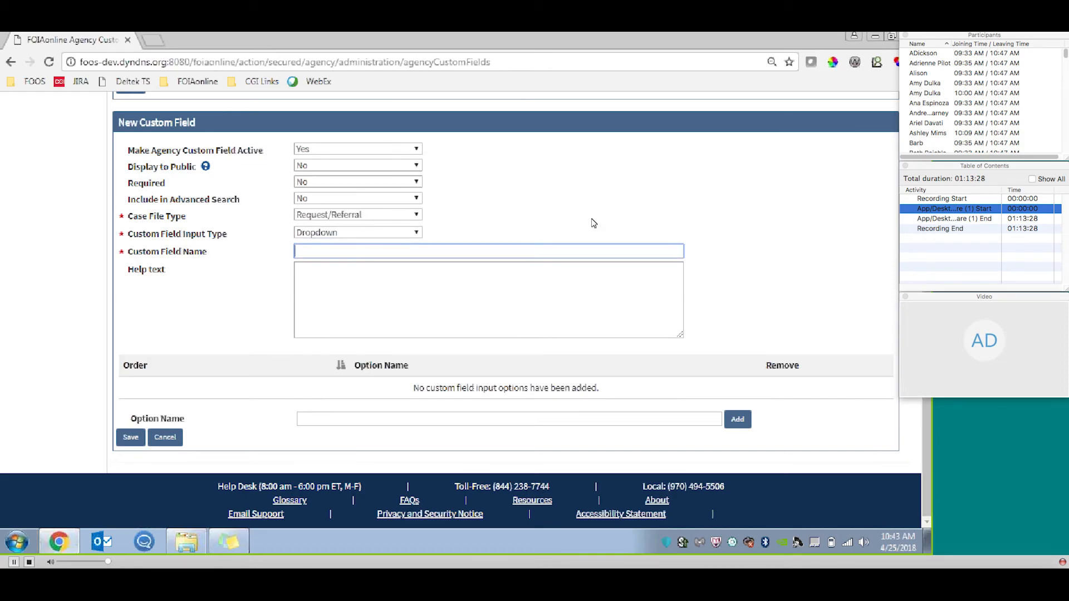
text(Ca)
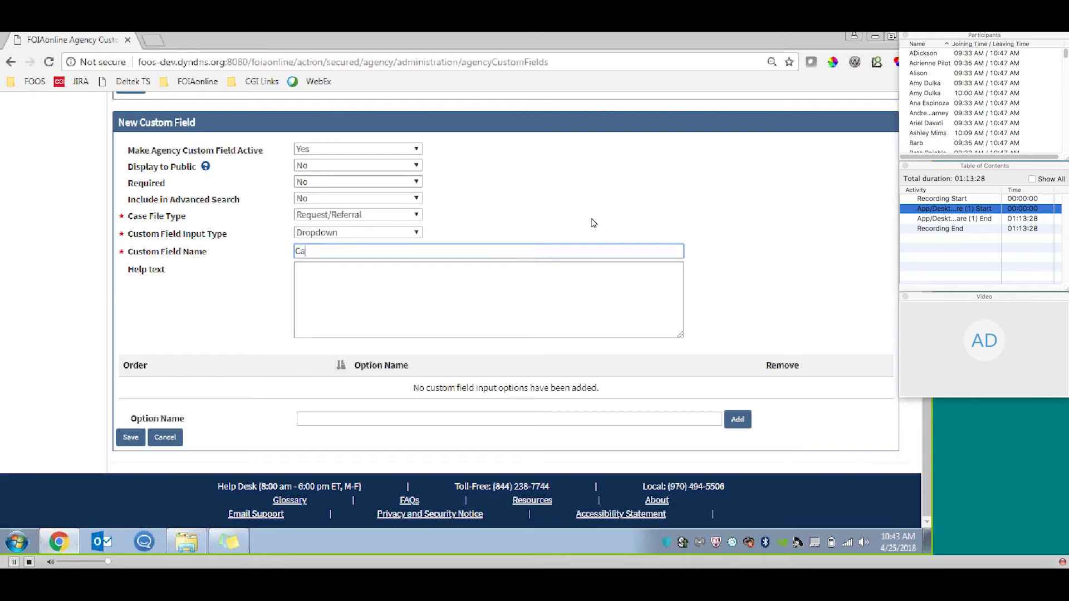
key(BackSpace)
key(BackSpace)
text(Is this Urgent?)
Add the dropdown options Yes and No to the new custom field.
click(412, 423)
text(Yes)
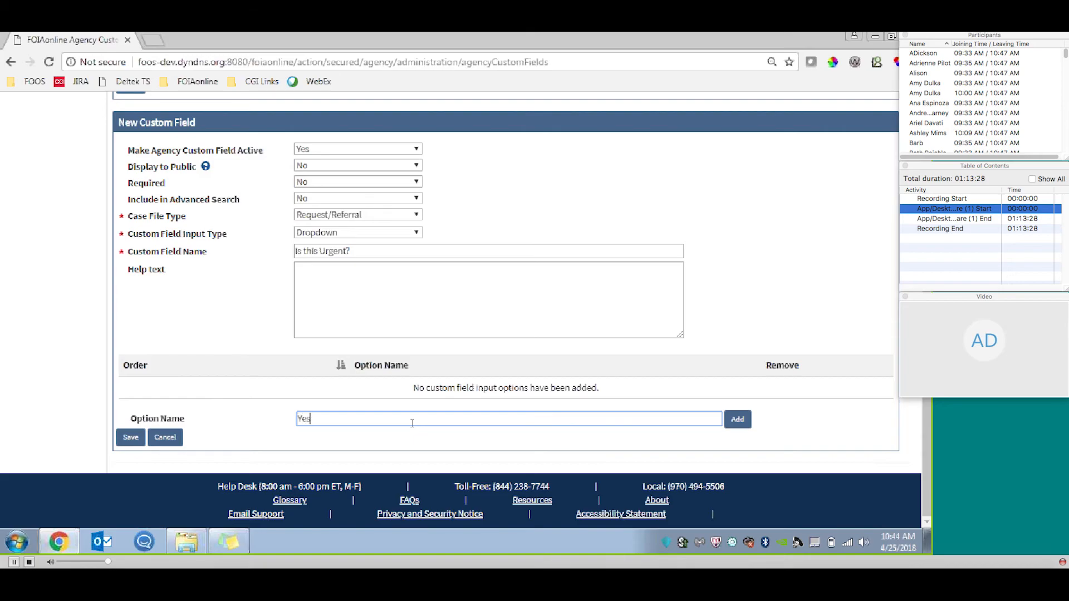
click(737, 420)
click(374, 416)
click(737, 419)
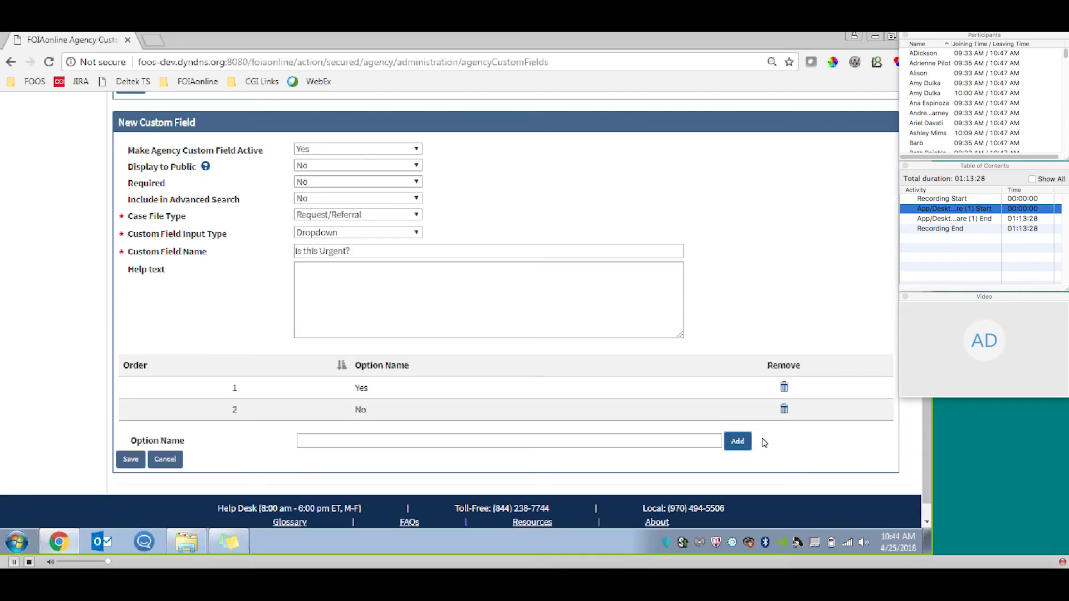
Check the option order, the help text area and the Display to Public help, and save the new custom field.
drag(273, 389, 302, 408)
click(369, 291)
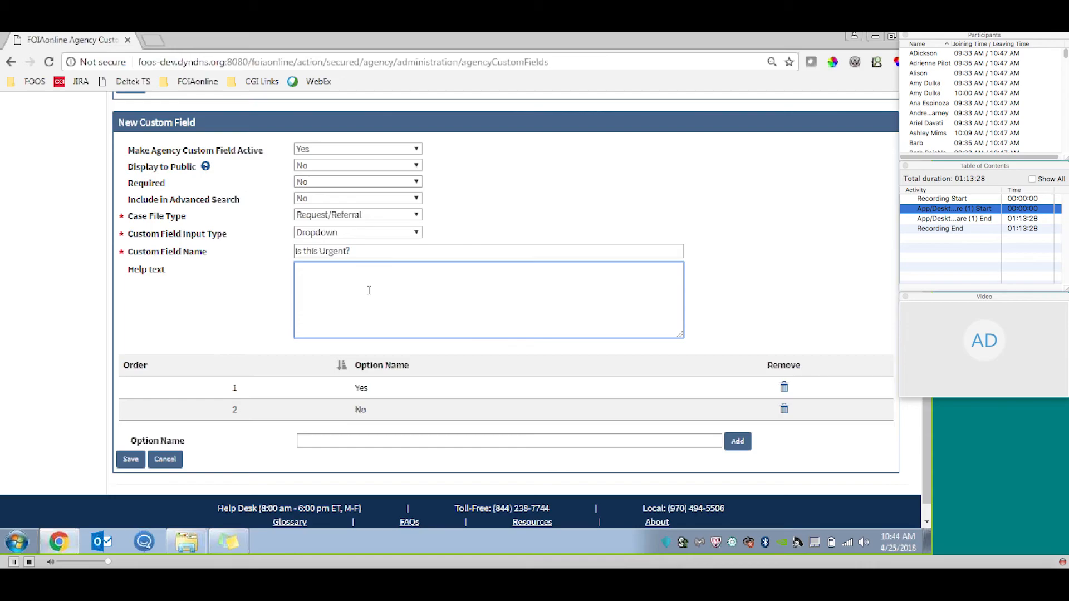
mouse_move(206, 166)
click(127, 464)
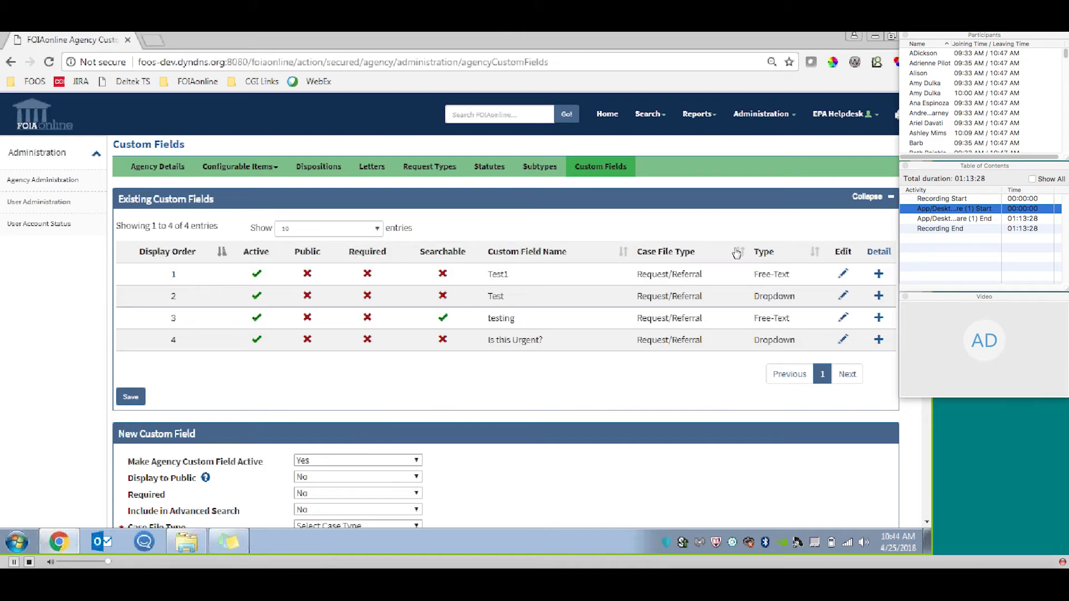
Expand the details of all existing custom fields, review their input options, and collapse them again.
click(880, 253)
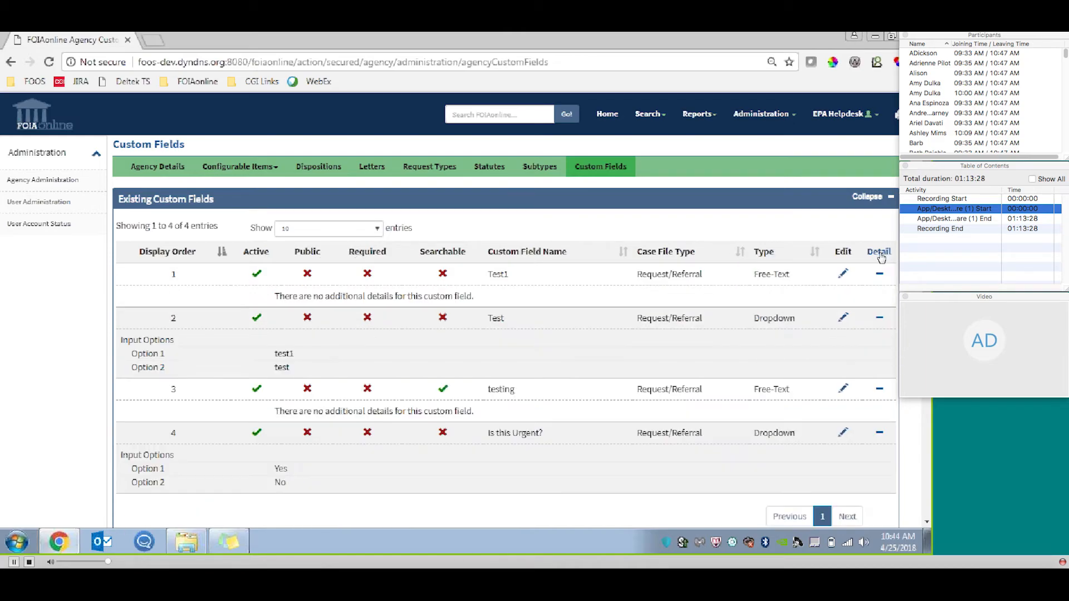
scroll(880, 258, down, 2)
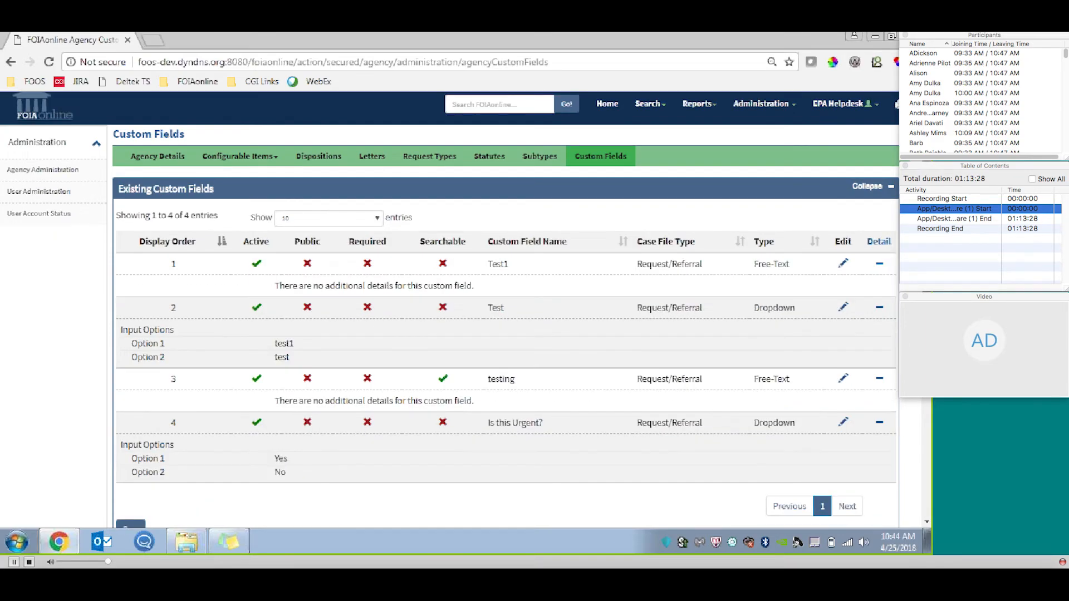
scroll(506, 310, down, 1)
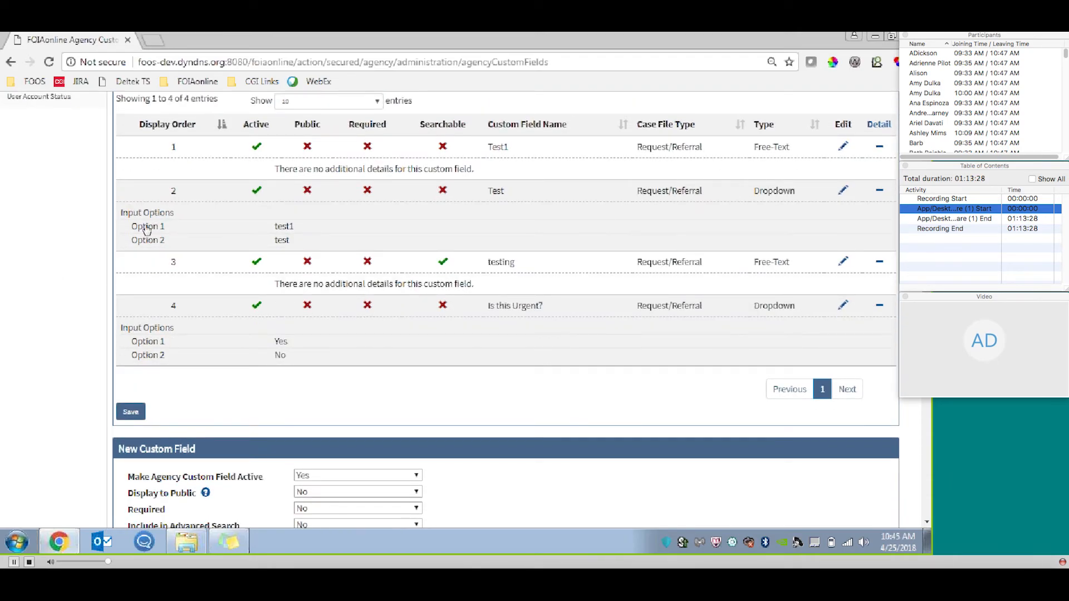
scroll(875, 171, up, 1)
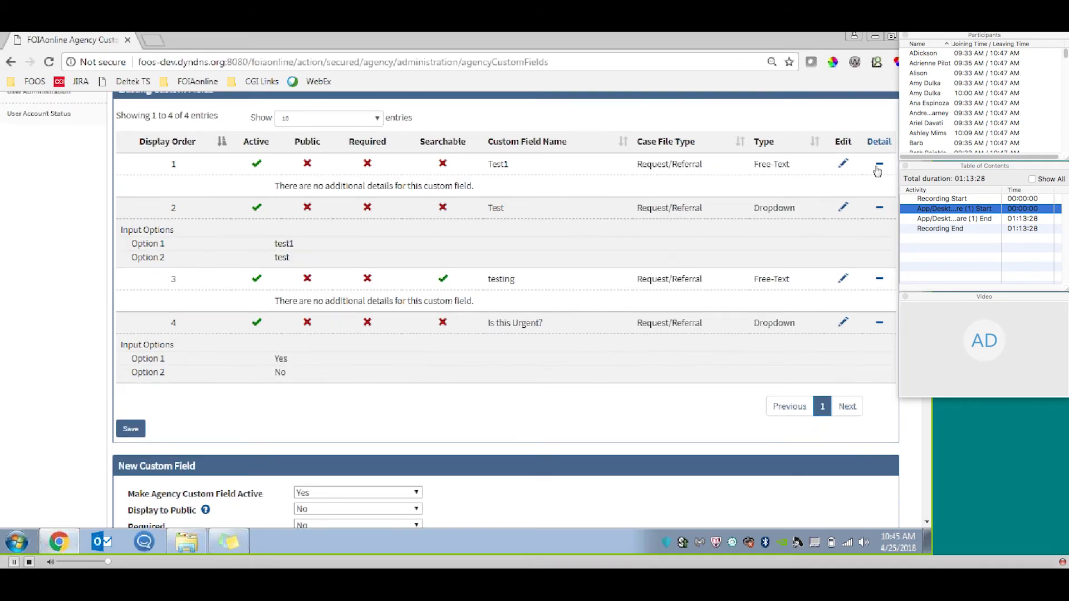
click(873, 146)
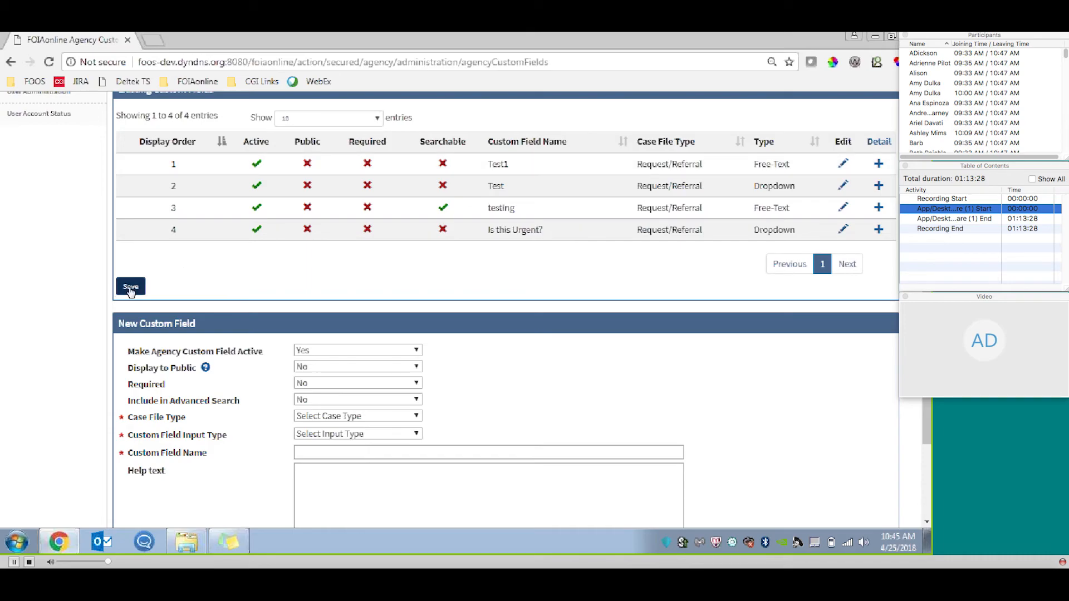
scroll(866, 260, up, 2)
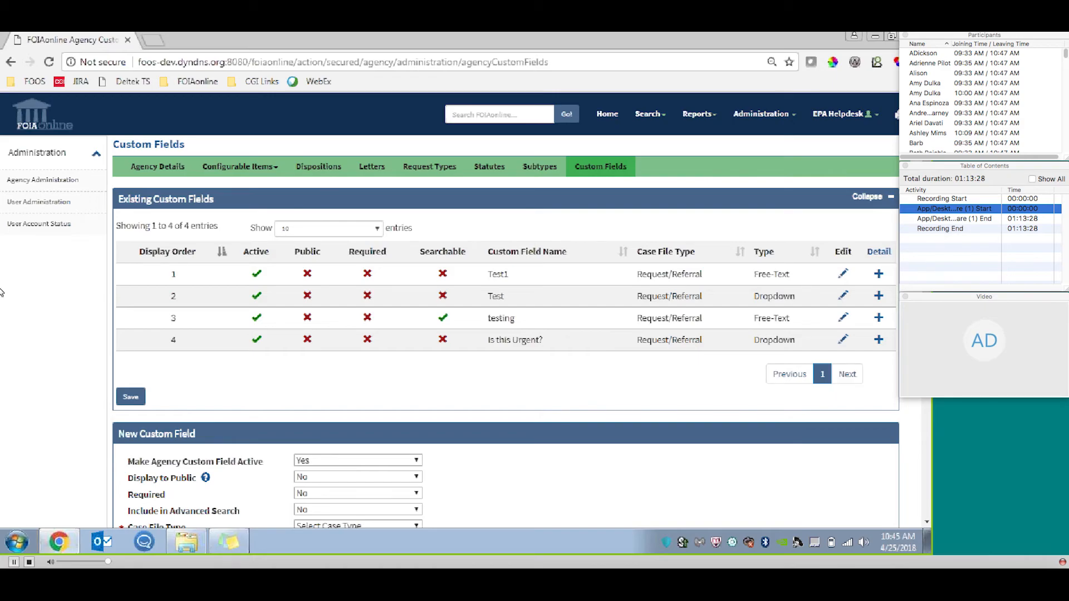
View the agency users list and open the Create Agency User form to review its user and agency information sections.
click(66, 201)
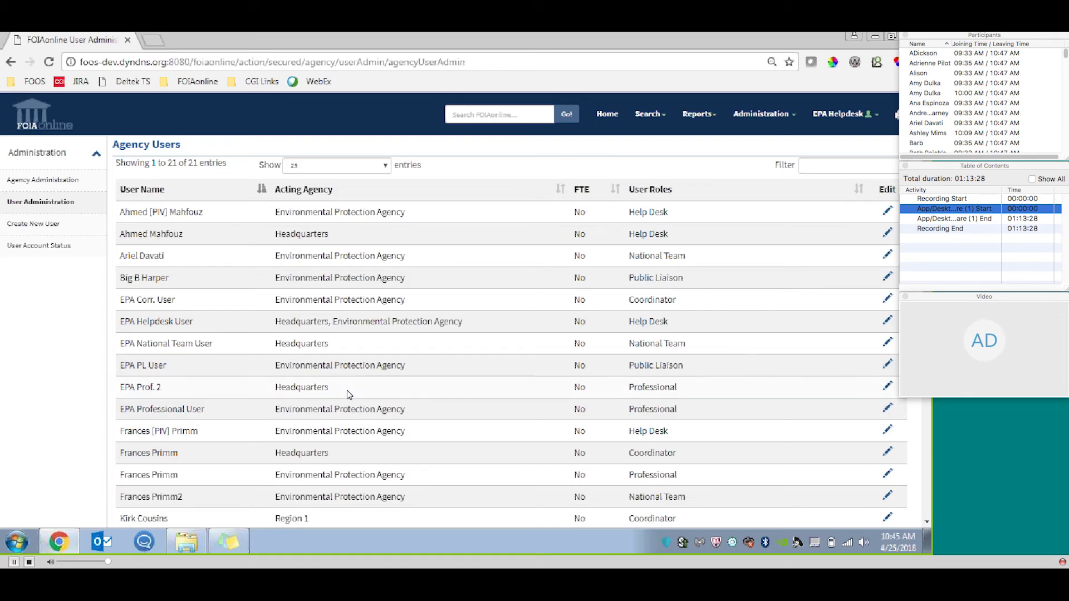
click(51, 225)
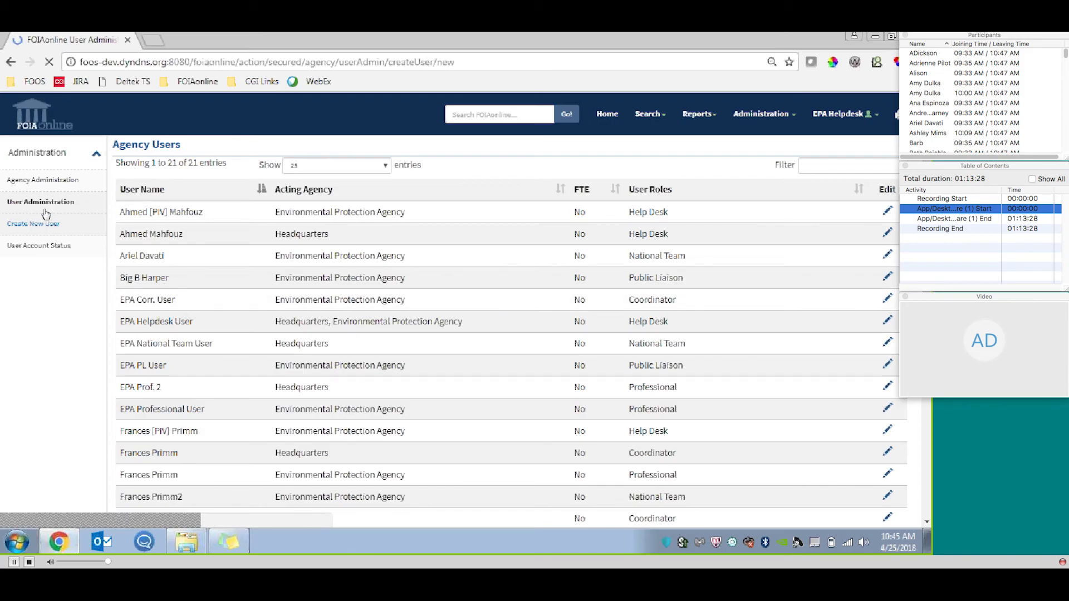
scroll(466, 309, down, 1)
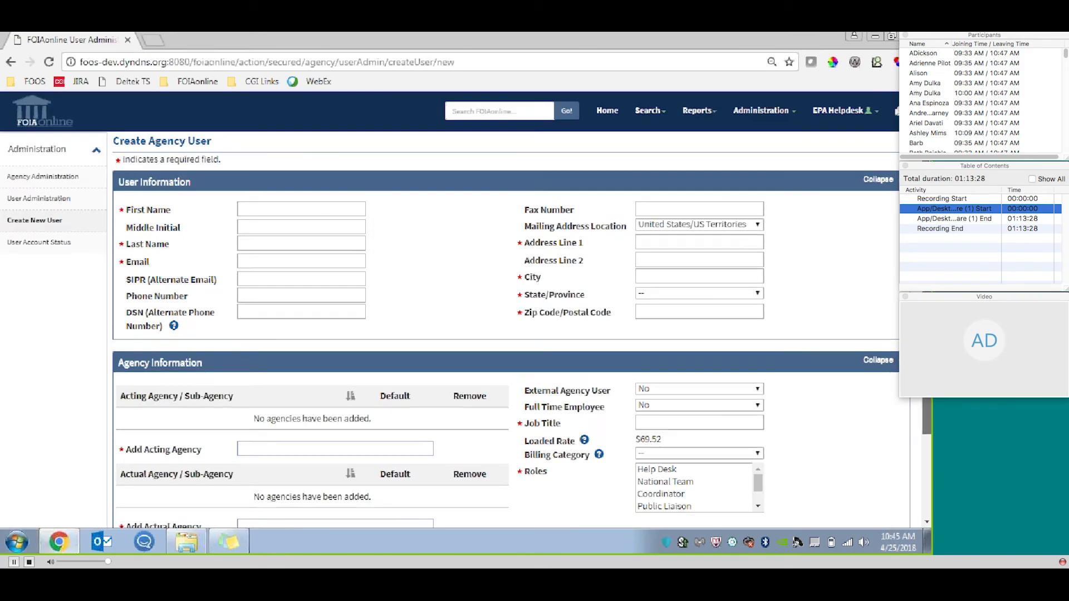
scroll(466, 310, down, 1)
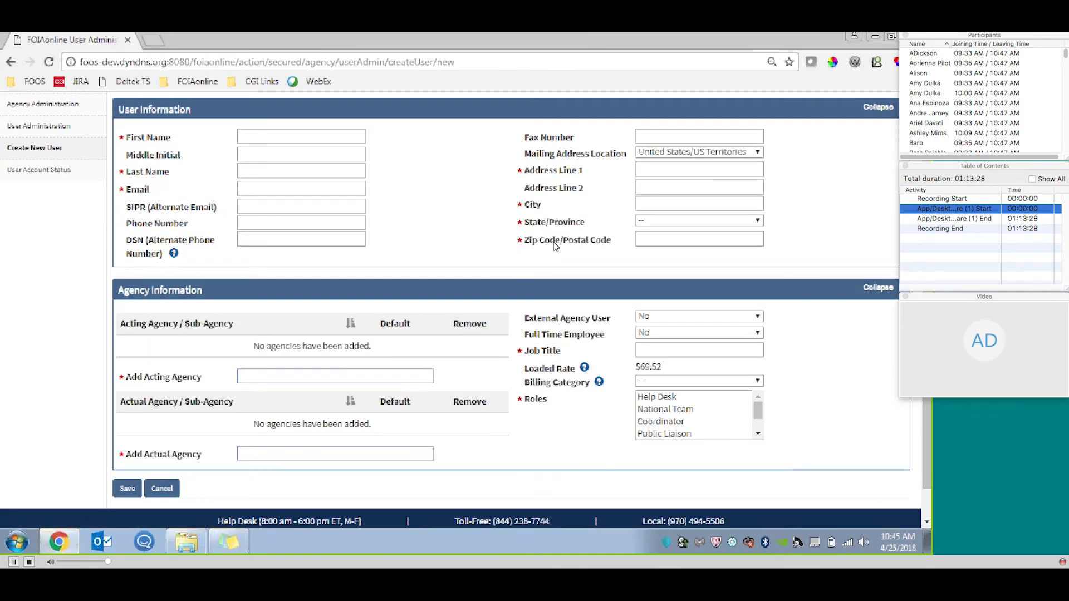
scroll(856, 308, down, 1)
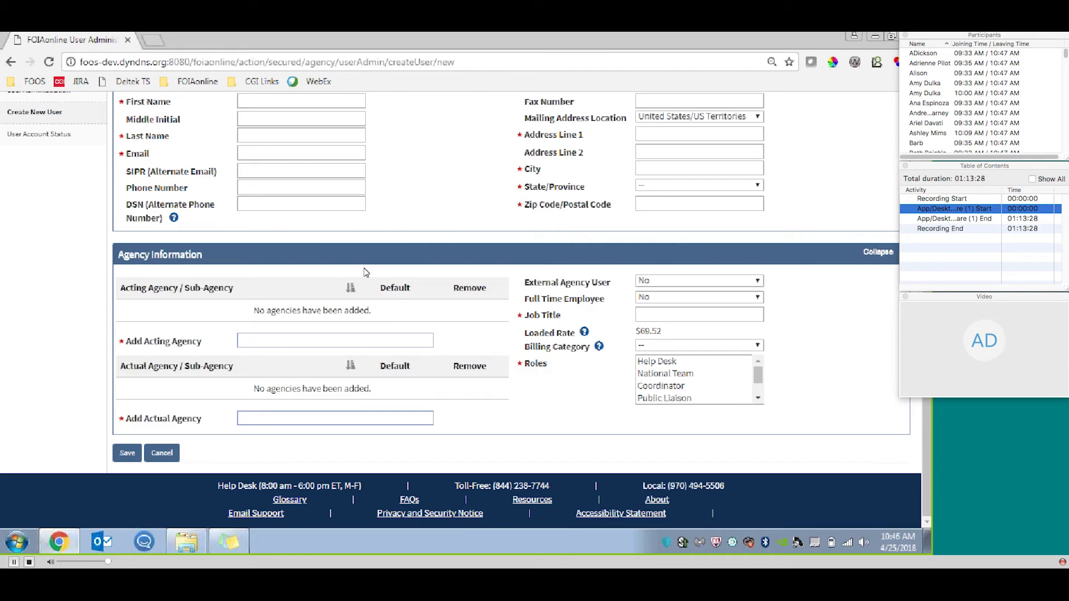
Add Environmental Protection Agency and Headquarters as acting agencies for the new user.
click(276, 341)
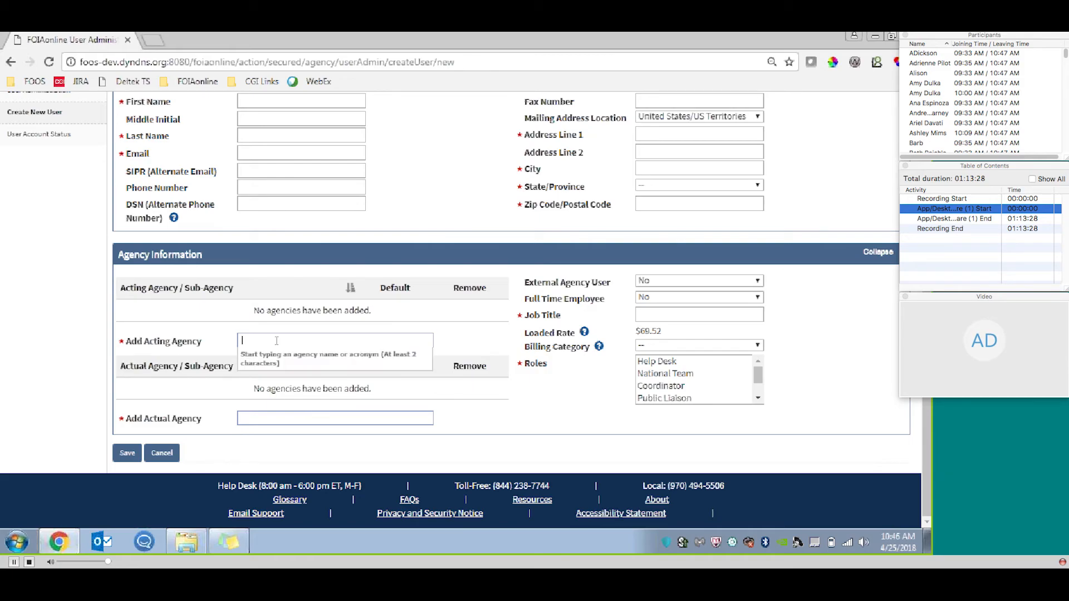
text(env)
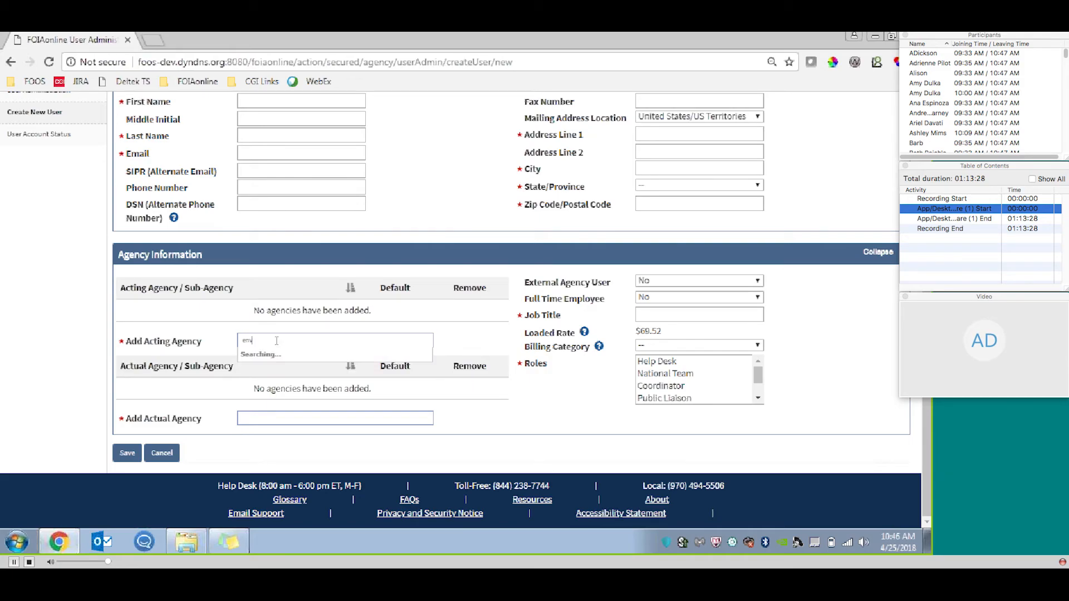
click(296, 354)
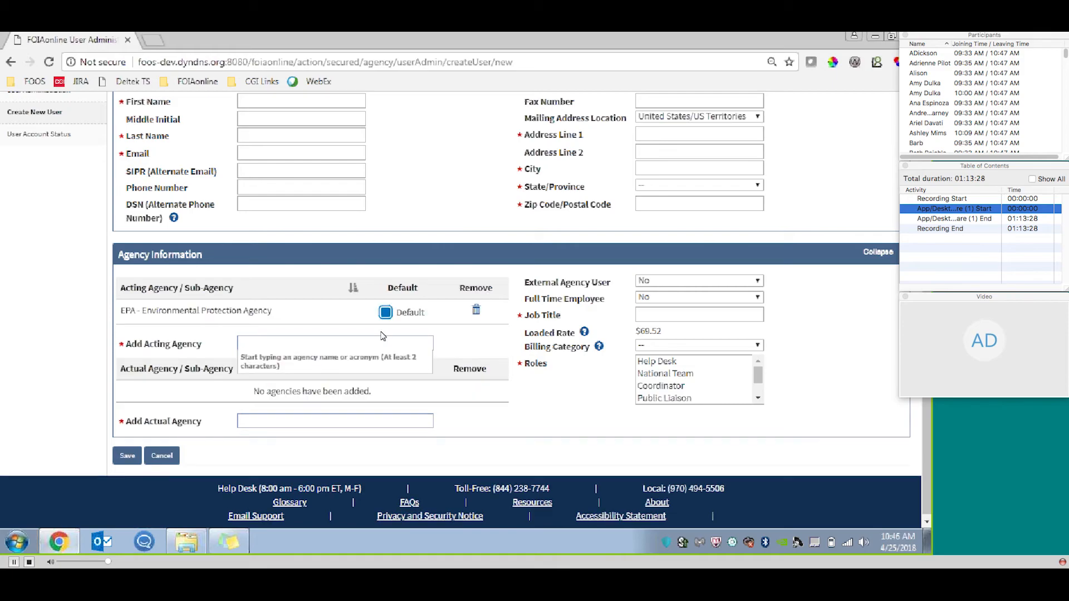
text(hq)
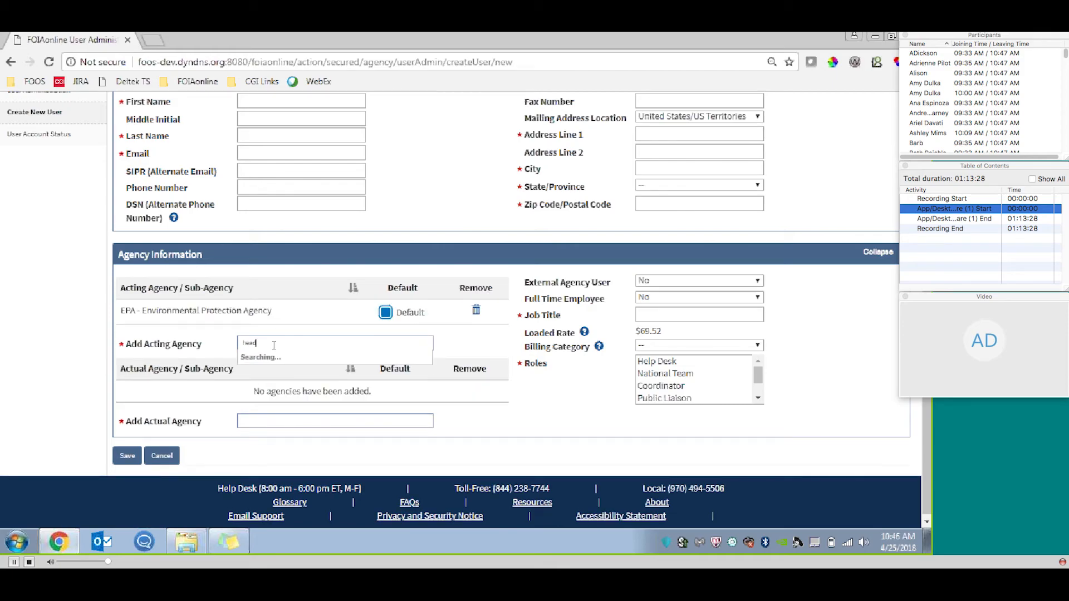
click(272, 359)
Add Environmental Protection Agency and Headquarters as actual agencies for the new user.
click(314, 444)
text(envi)
click(315, 459)
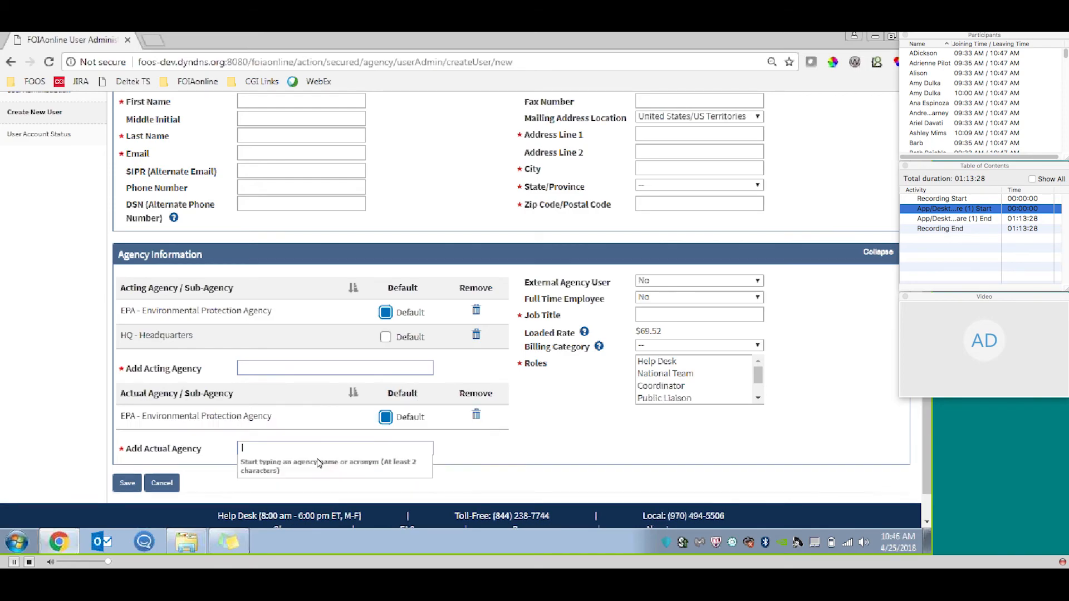
text(head)
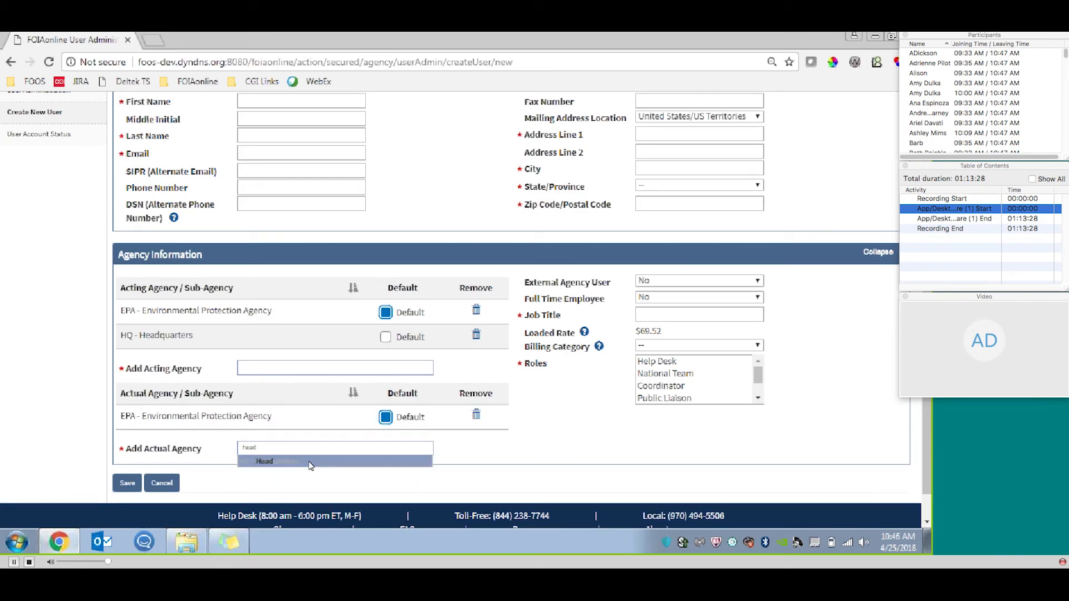
click(305, 468)
Switch the default actual and acting agencies to Headquarters, and set both back to Environmental Protection Agency.
click(386, 442)
click(385, 336)
click(385, 312)
click(385, 417)
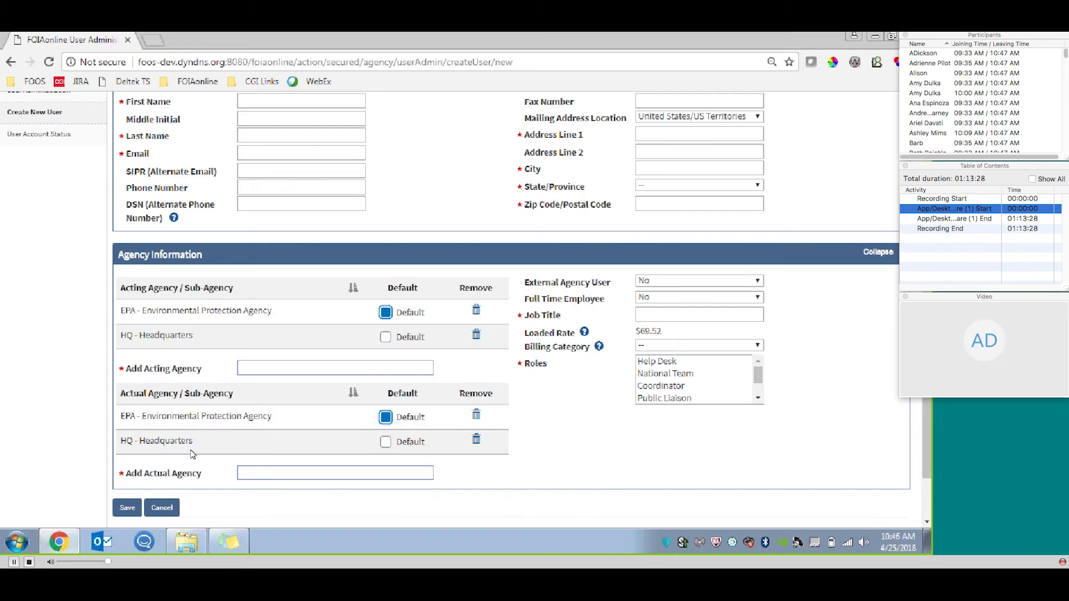
scroll(466, 310, down, 1)
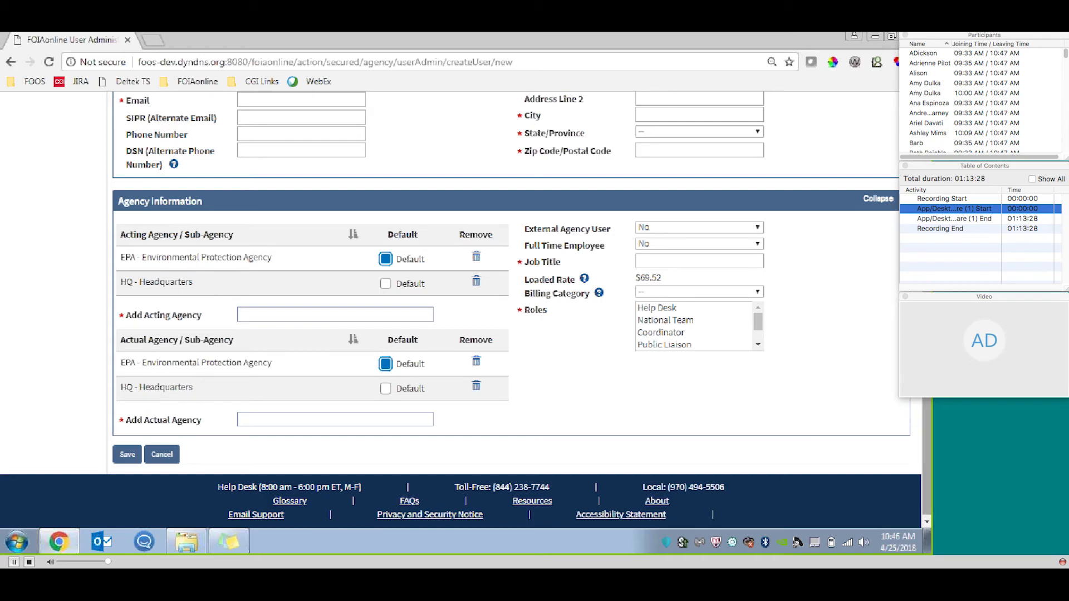
scroll(466, 310, up, 3)
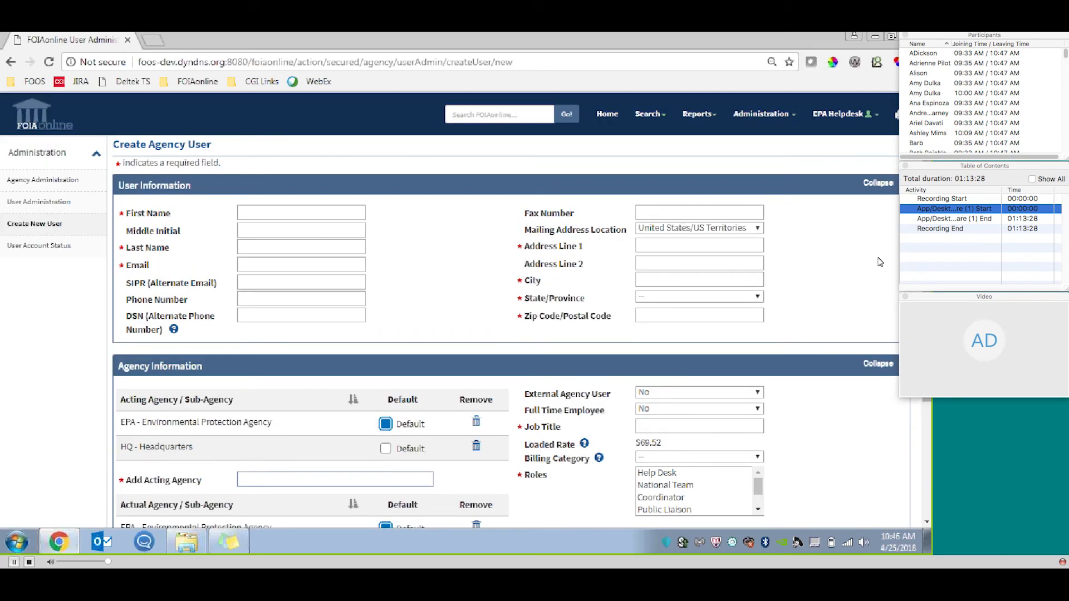
Return to the agency users list without saving the form, and open the first listed user's details for review.
click(79, 205)
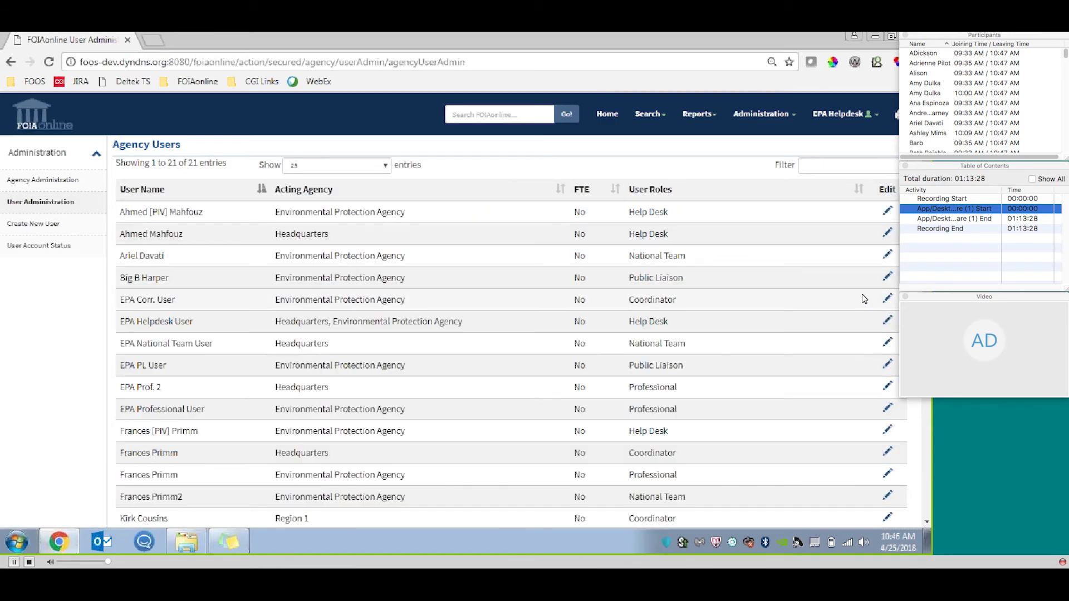
click(888, 212)
scroll(405, 457, down, 2)
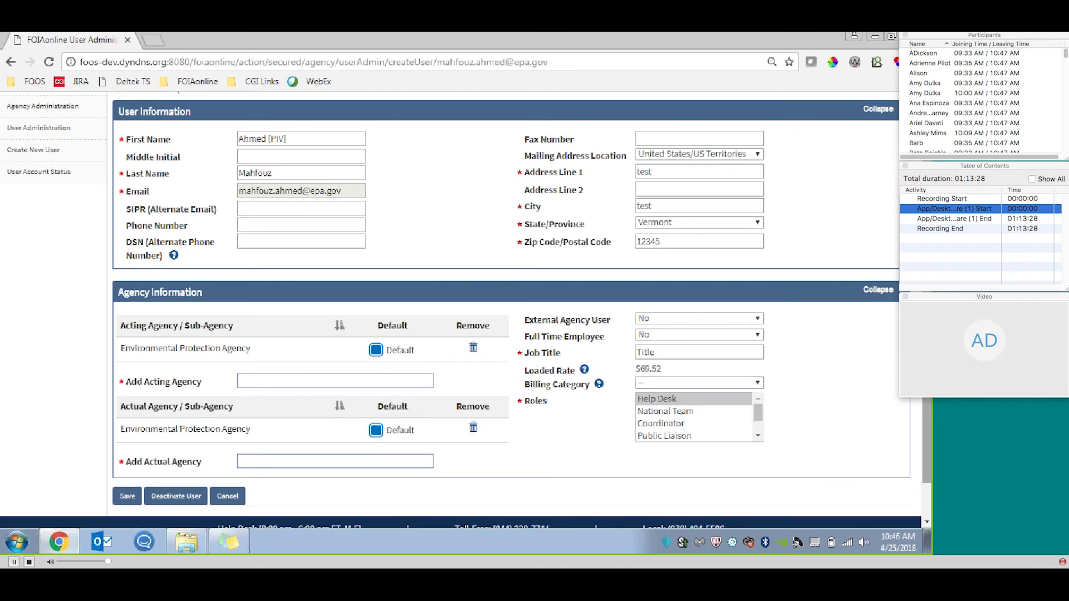
scroll(466, 310, up, 2)
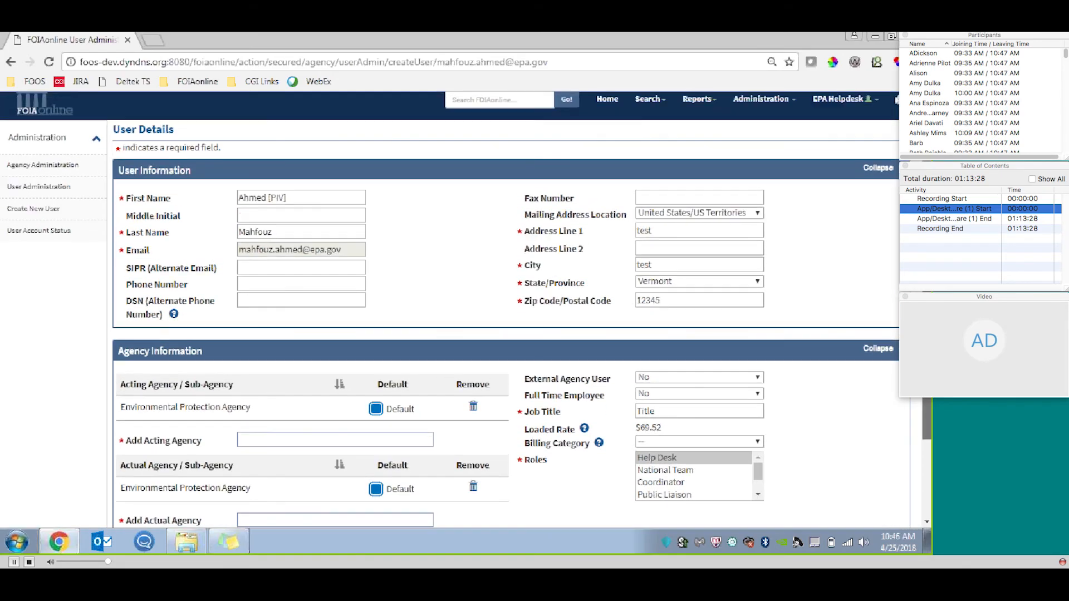